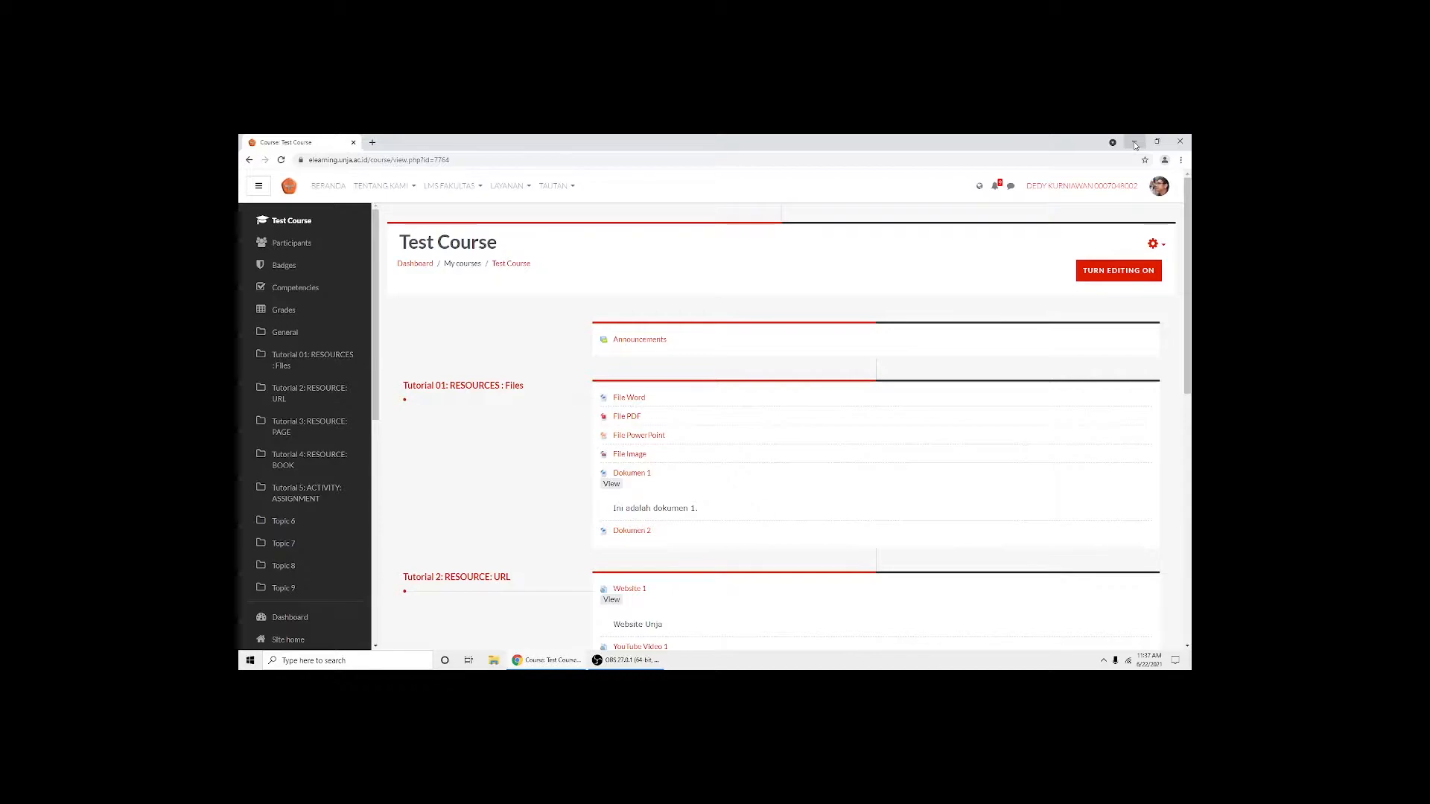
# Turn on course editing and start a new Assignment activity in the section "Tutorial 5: ACTIVITY: ASSIGNMENT"
pyautogui.click(1099, 278)
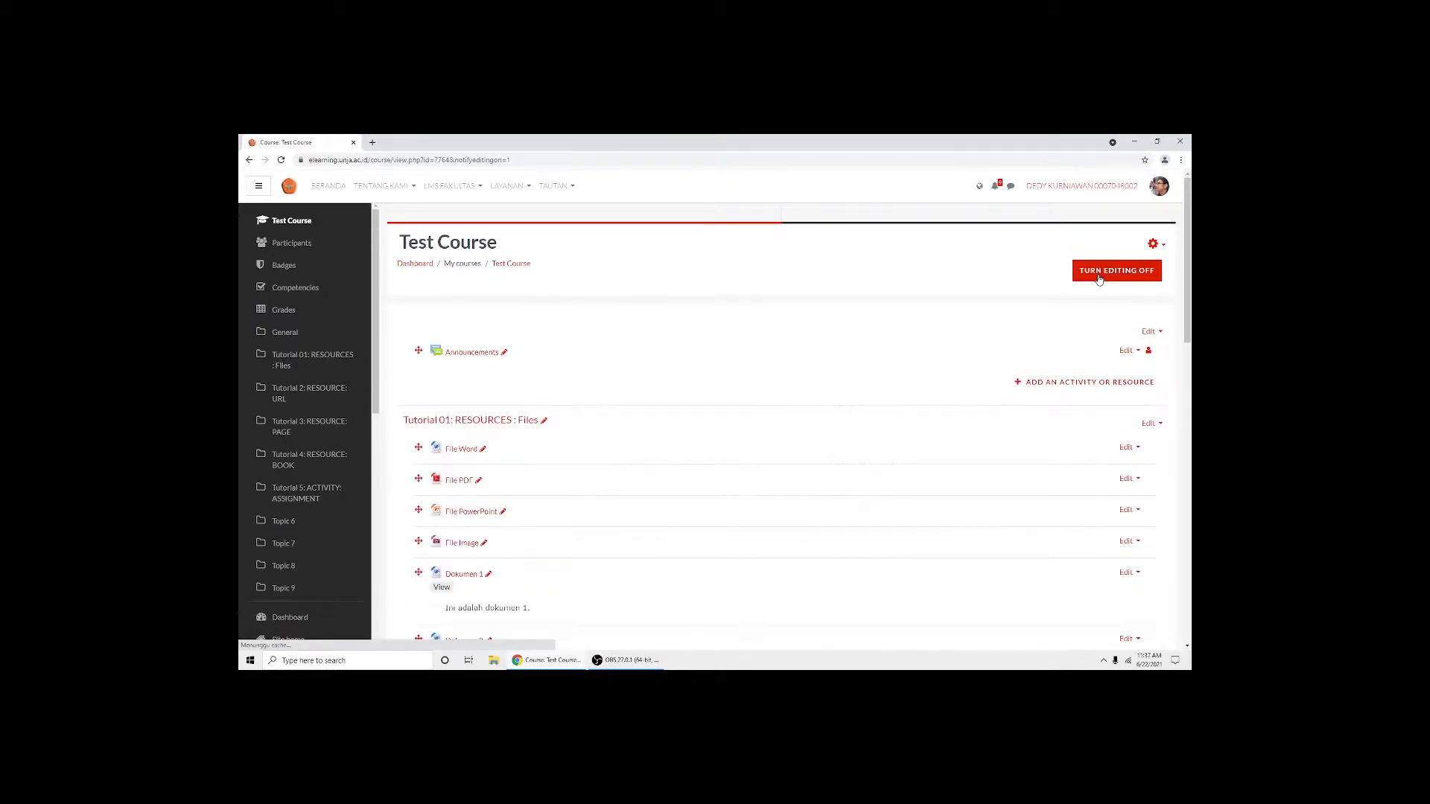
pyautogui.scroll(-4, 816, 361)
pyautogui.scroll(-4, 819, 354)
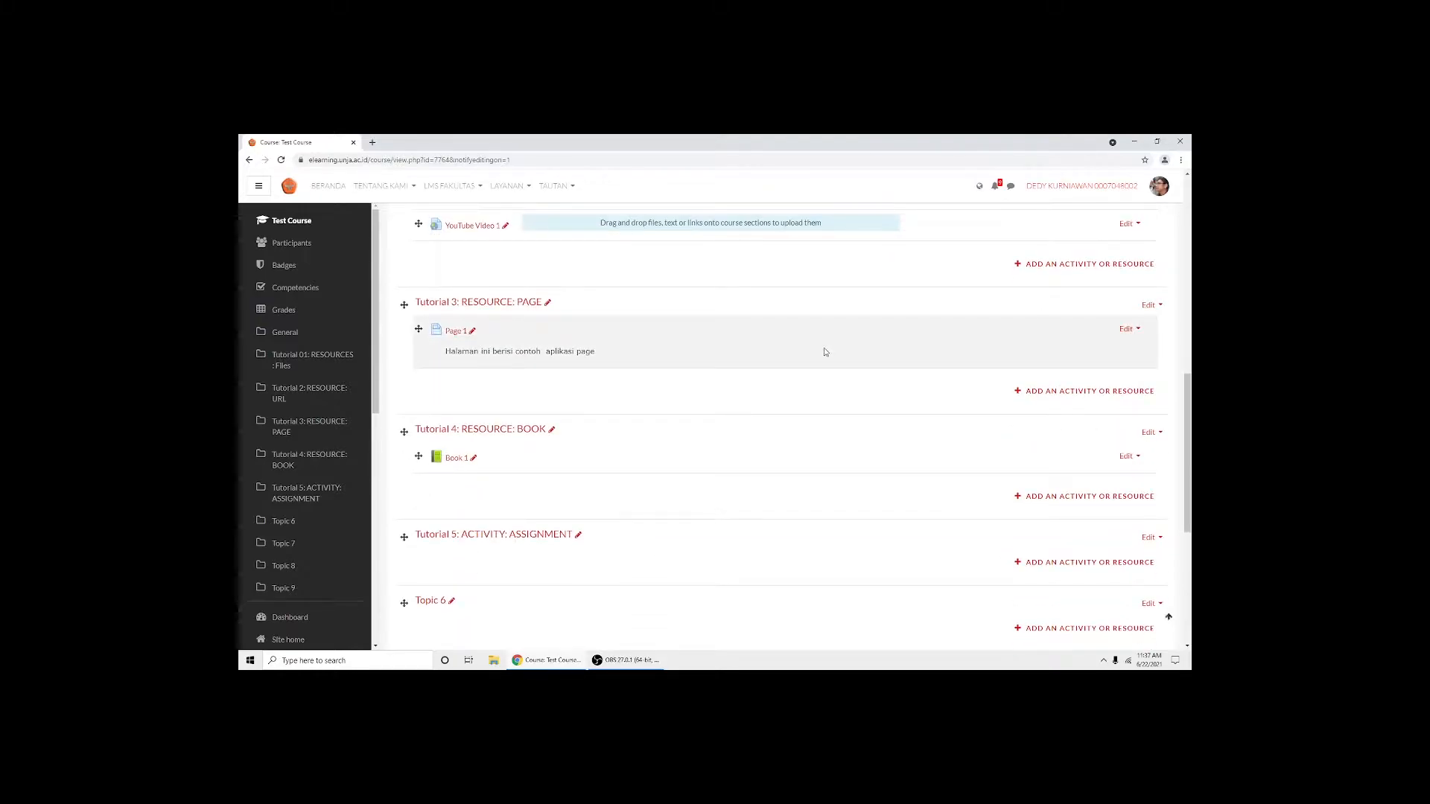
pyautogui.scroll(-2, 824, 351)
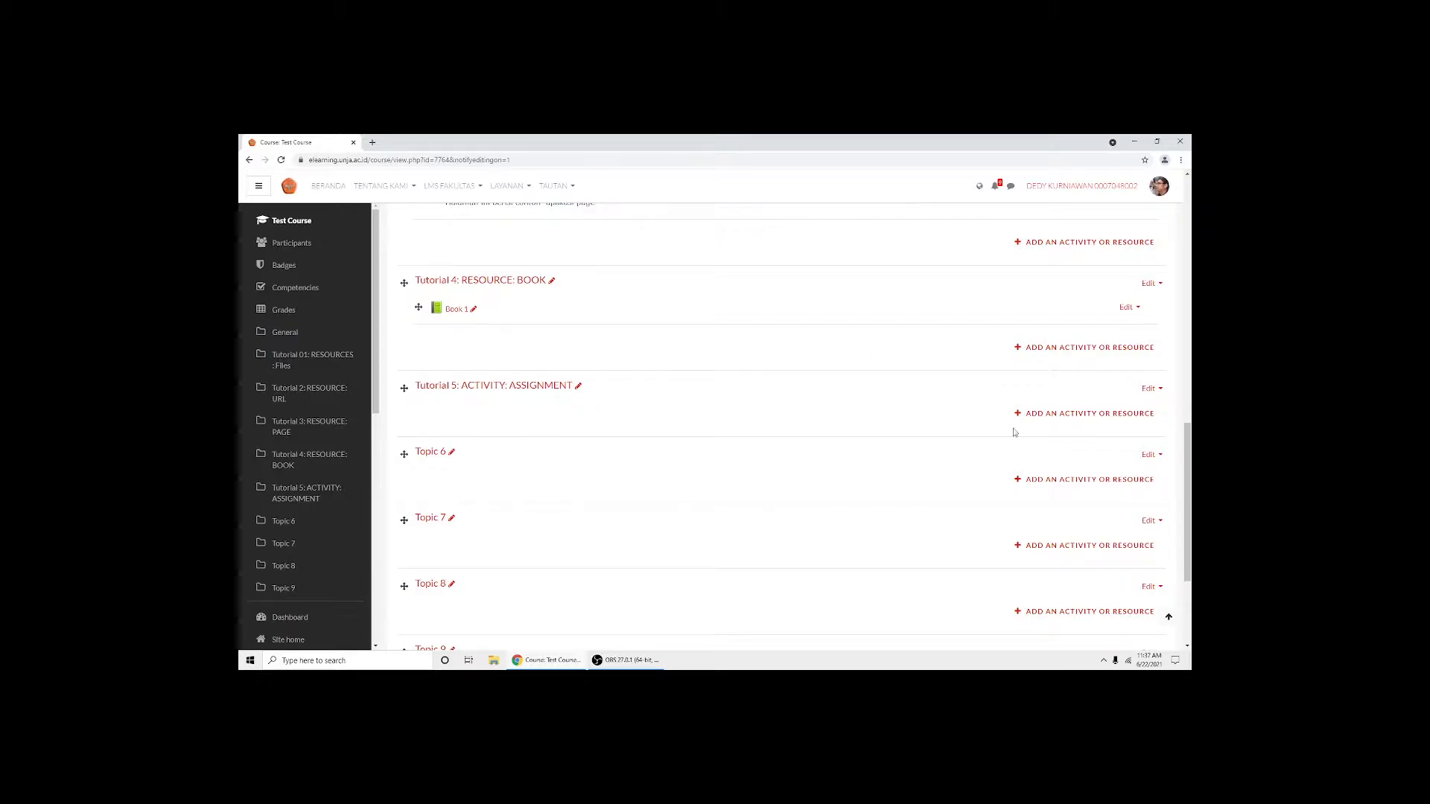
pyautogui.click(1056, 423)
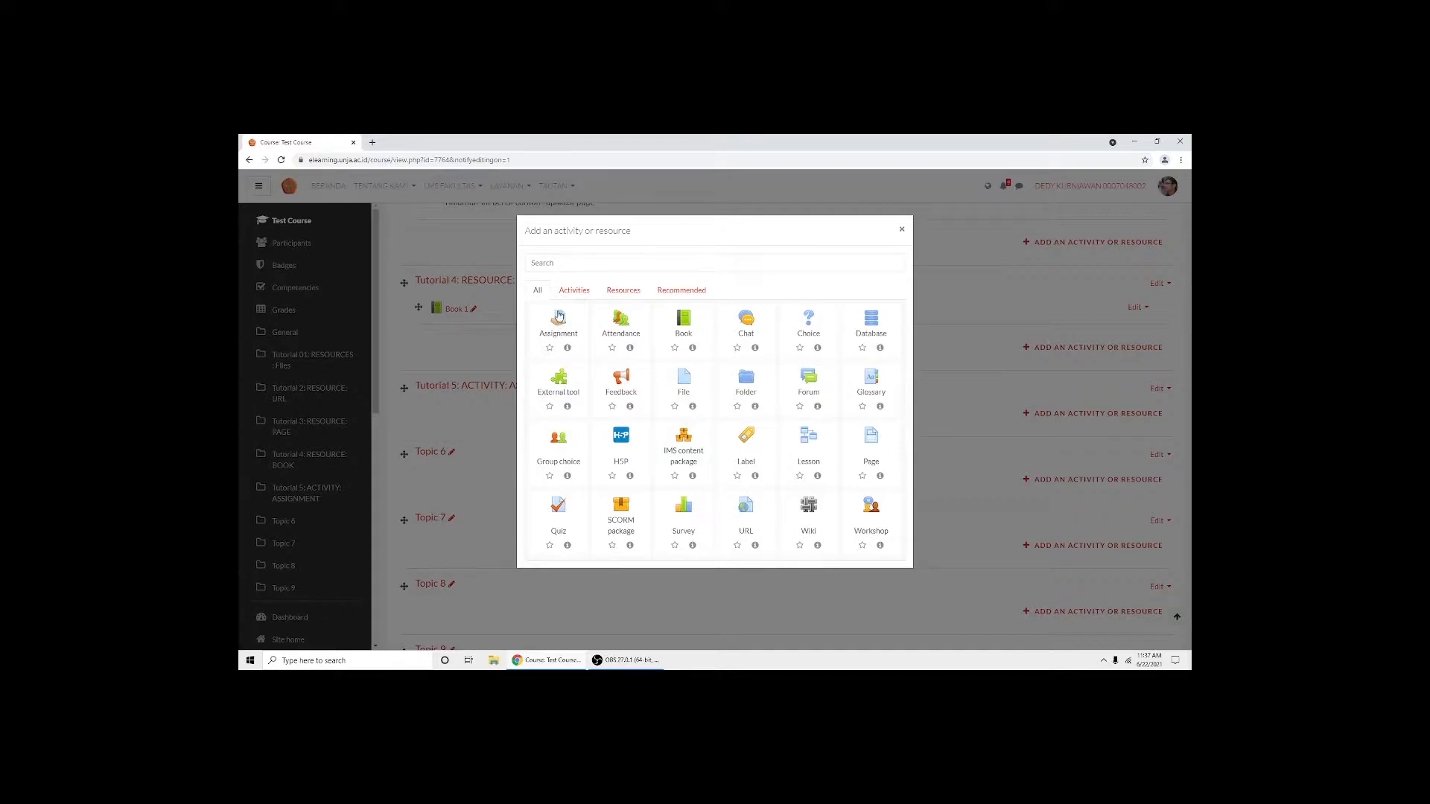
pyautogui.click(567, 335)
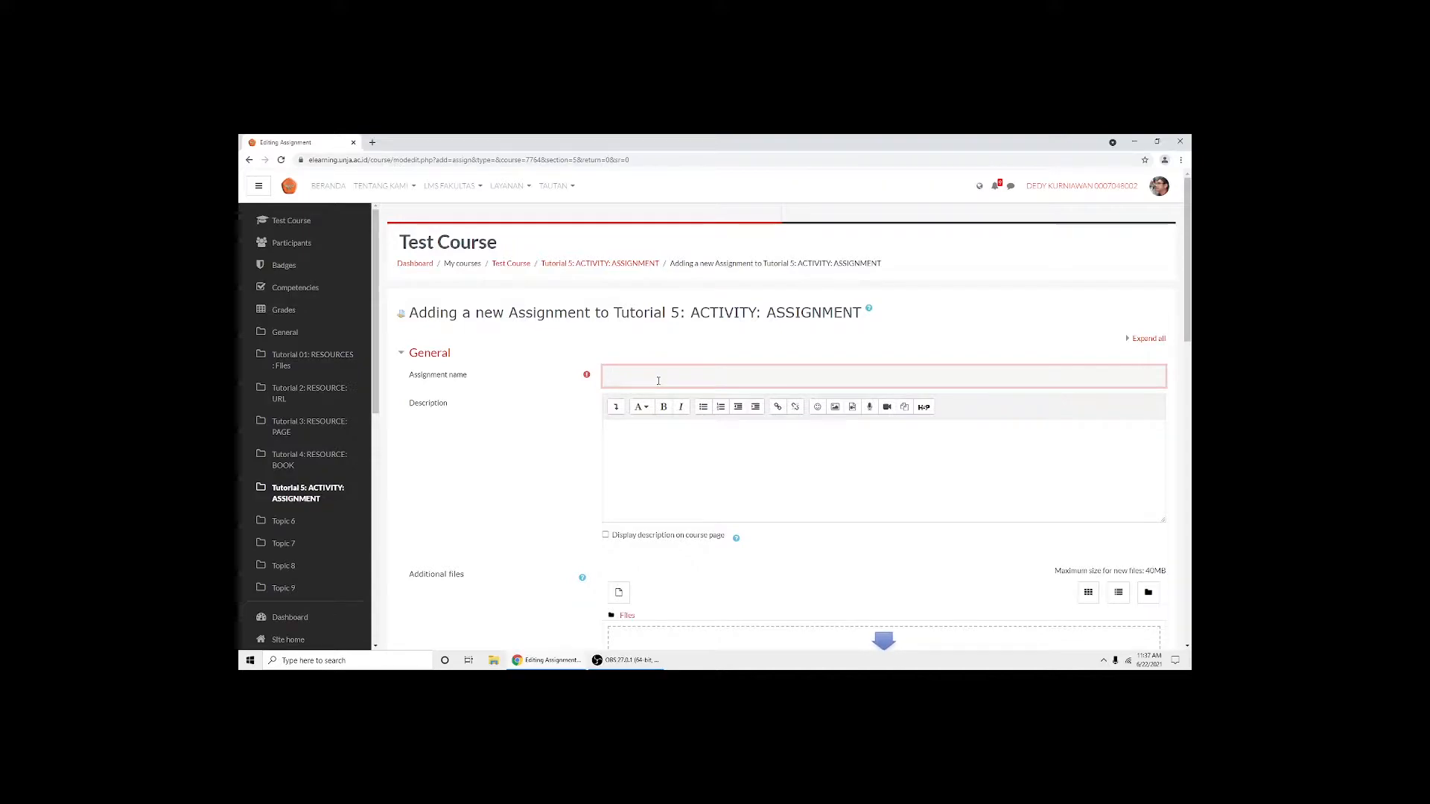
# Name the assignment "Tugas 1" and enter the description "Tugas ini berbentuk makalah 5 halaman terkait topik yang kita bahas di pertemuan sebelumnya"
pyautogui.write('Tugas 1')
pyautogui.click(732, 473)
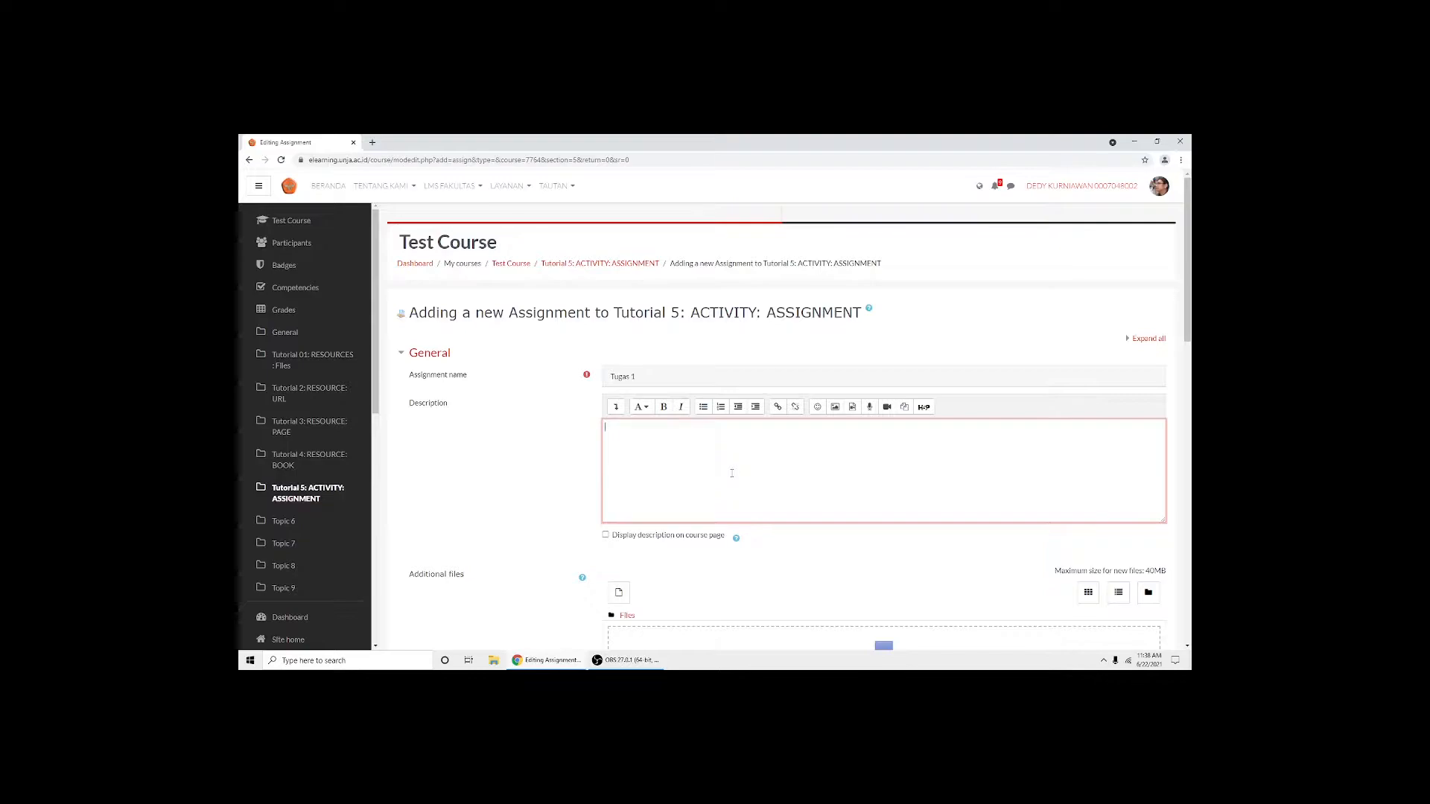
pyautogui.write('Tuga')
pyautogui.write('s ini ')
pyautogui.write('berbent')
pyautogui.write('u')
pyautogui.write('k makala')
pyautogui.write('h 5 halaman ter')
pyautogui.write('kaiy ')
pyautogui.write('to')
pyautogui.write('pik yang i')
pyautogui.write('kita ba')
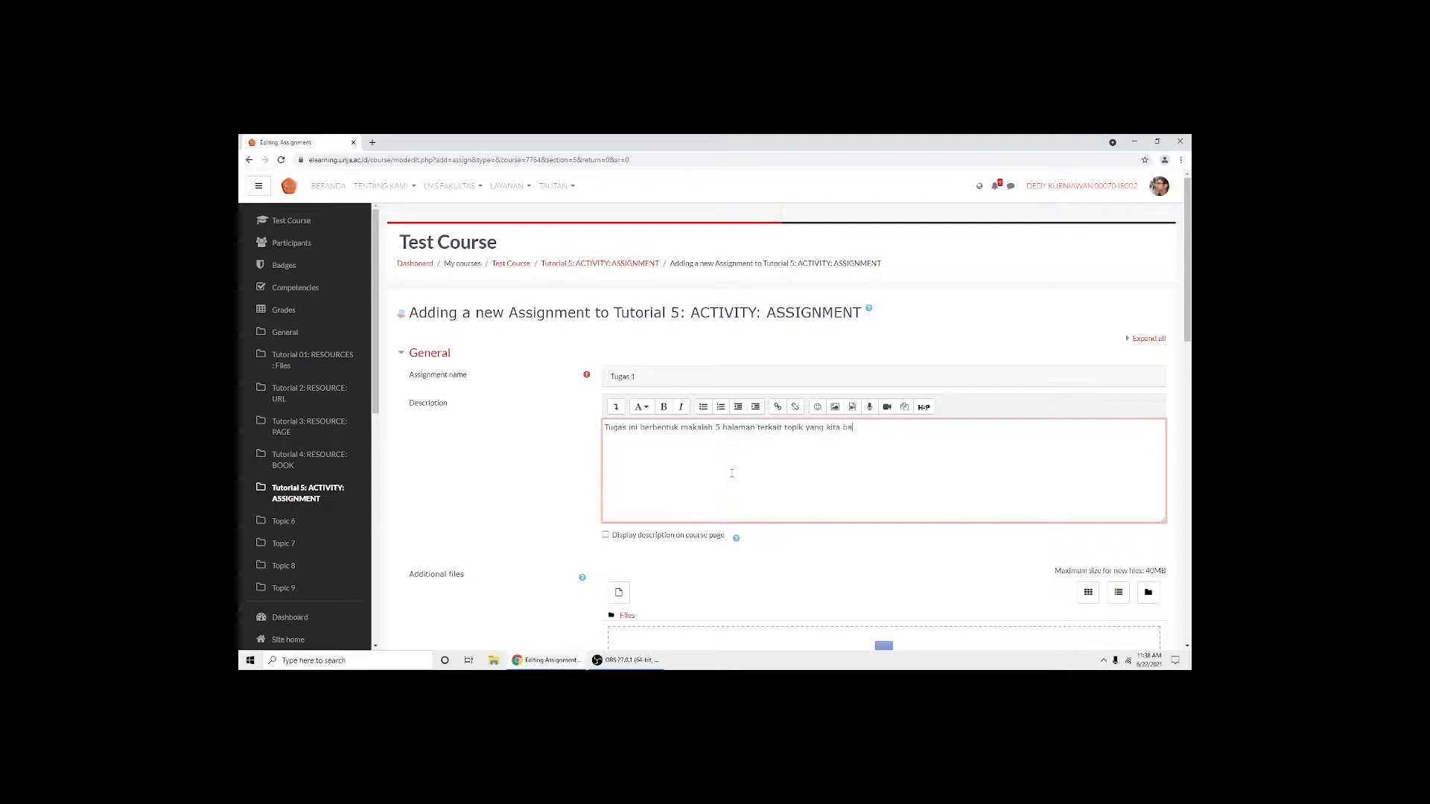
pyautogui.write('has d')
pyautogui.write('i pertemua')
pyautogui.write('n sebel')
pyautogui.write('eum')
pyautogui.write('mnya')
# Enable the assignment's cut-off date and set it to 1 July 2021 at 23:59
pyautogui.scroll(-3, 719, 336)
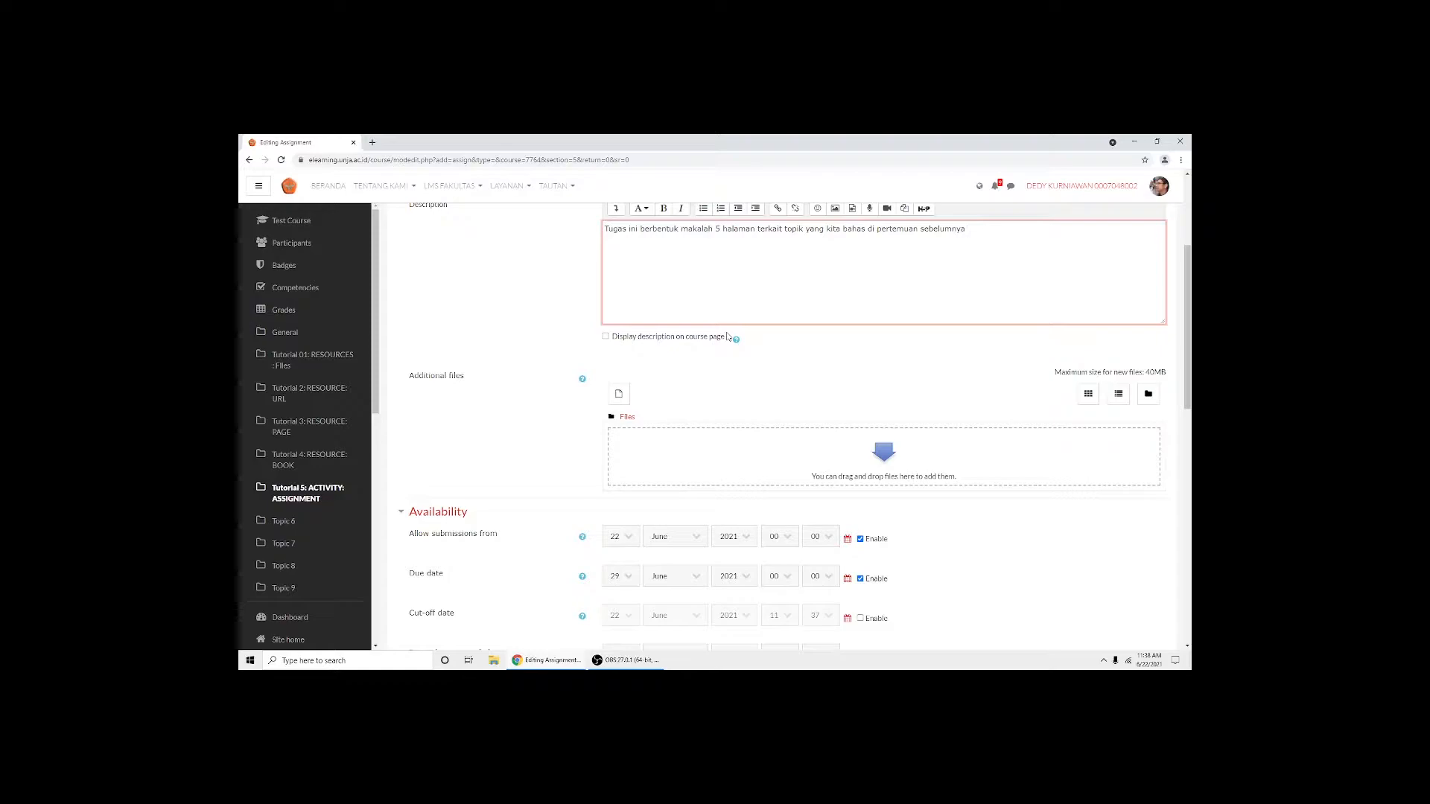
pyautogui.scroll(-2, 727, 334)
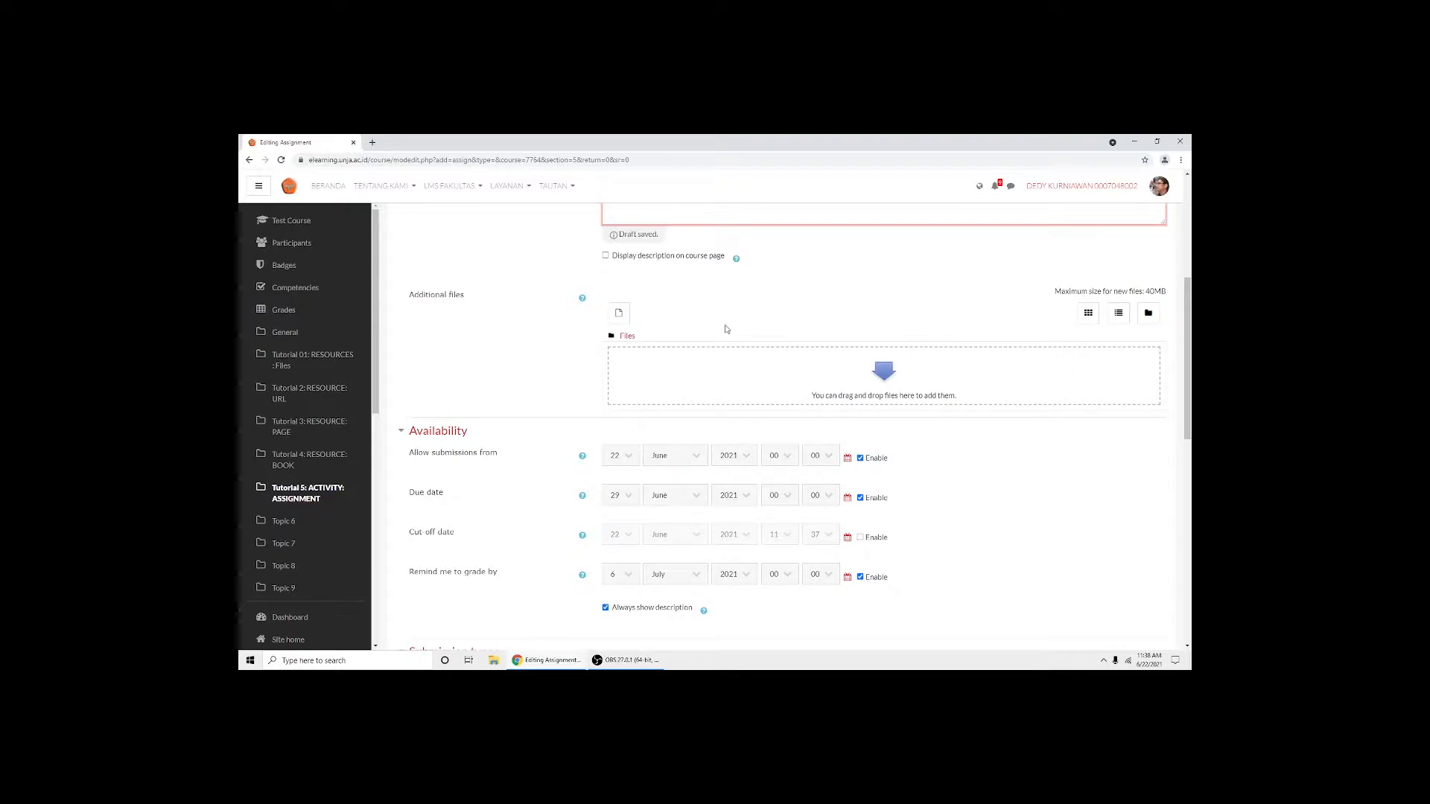
pyautogui.scroll(-2, 726, 329)
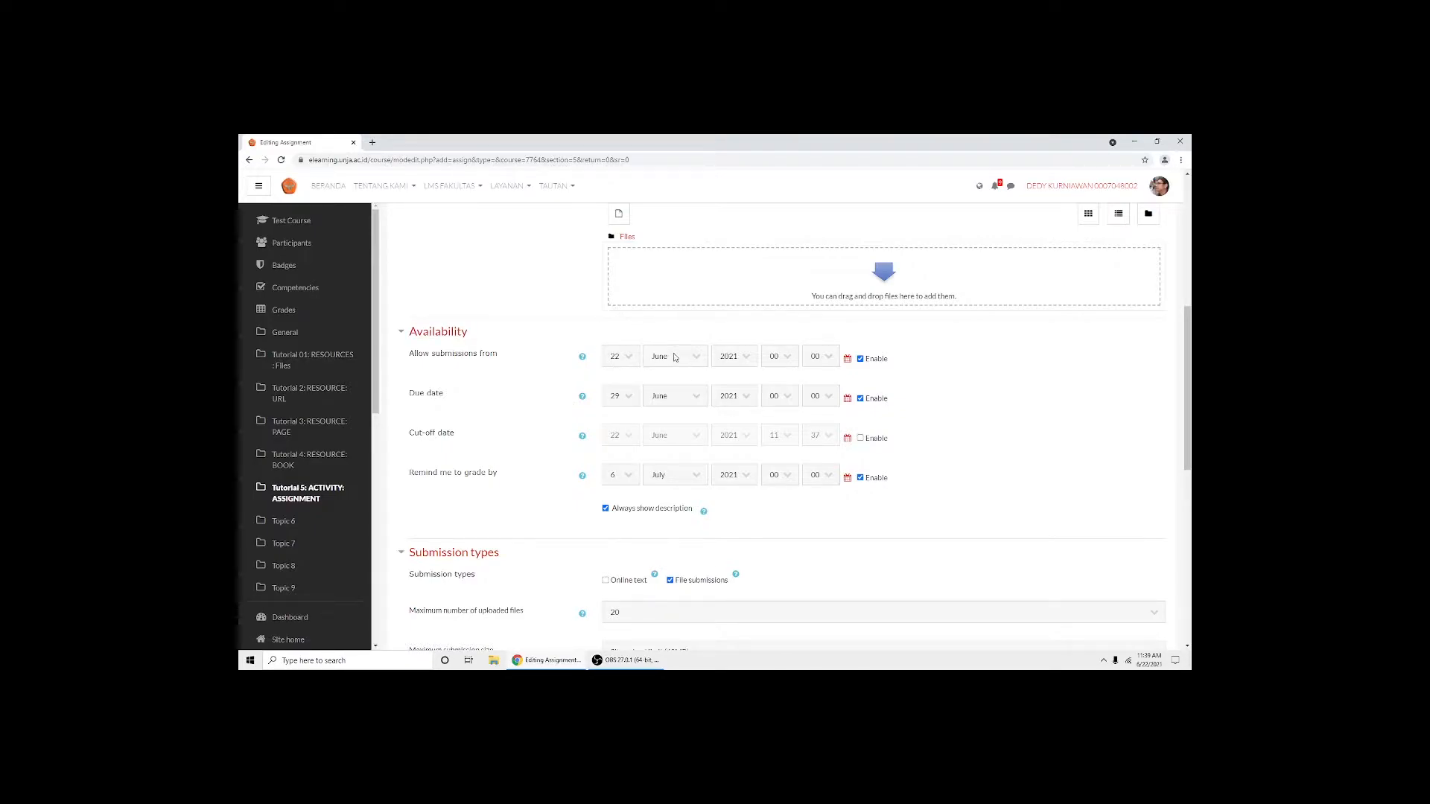
pyautogui.scroll(-1, 577, 316)
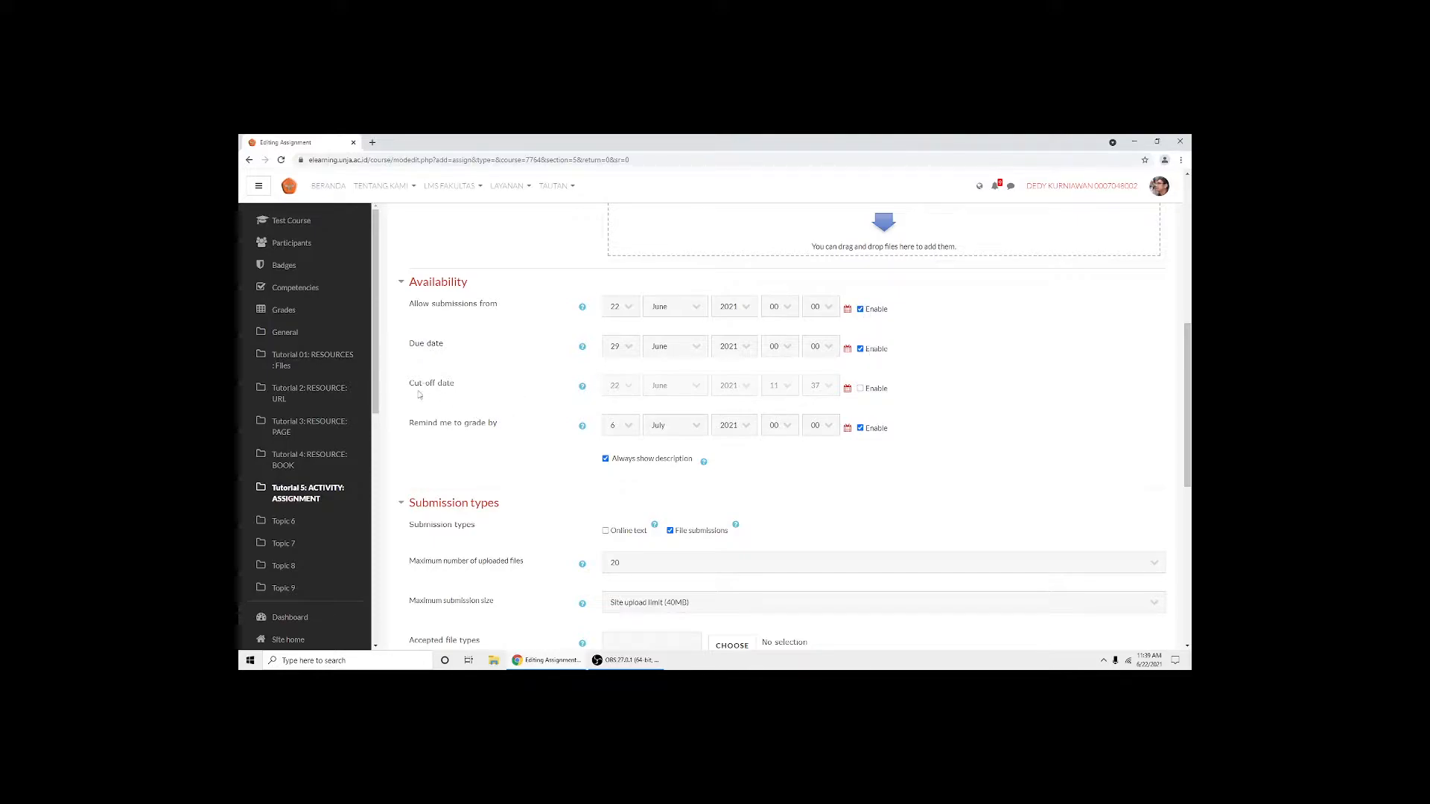
pyautogui.click(860, 388)
pyautogui.click(617, 386)
pyautogui.scroll(-2, 621, 507)
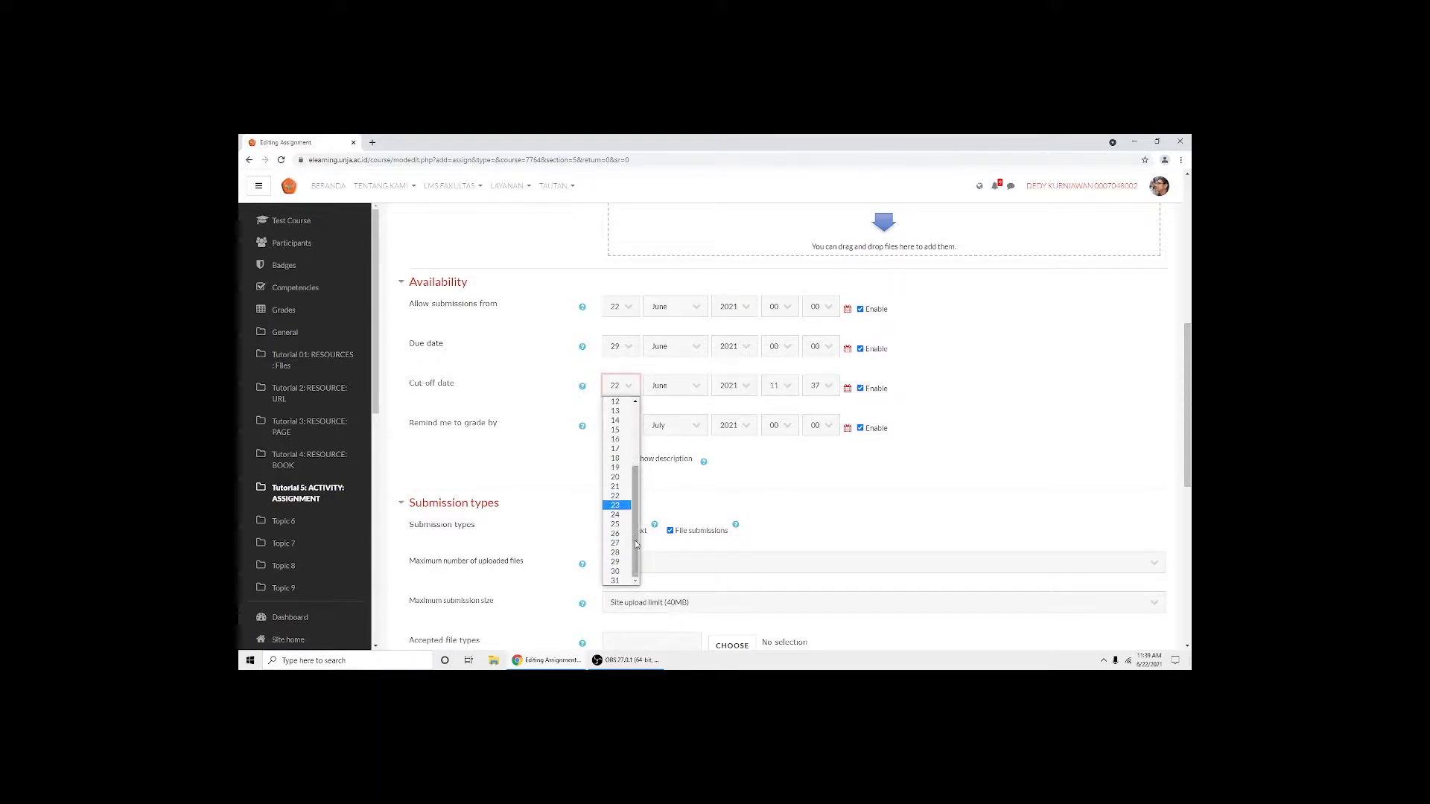
pyautogui.click(619, 580)
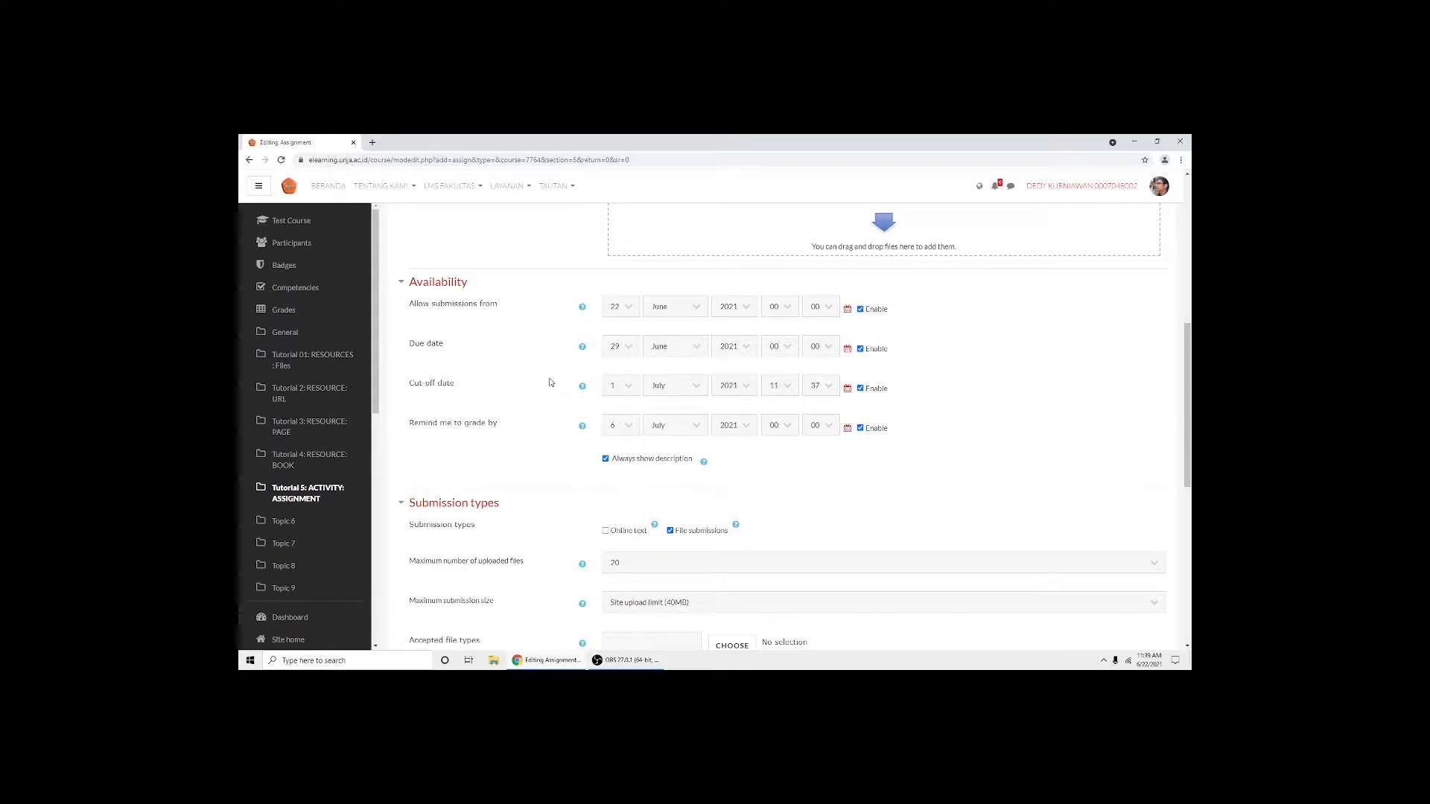
pyautogui.click(779, 385)
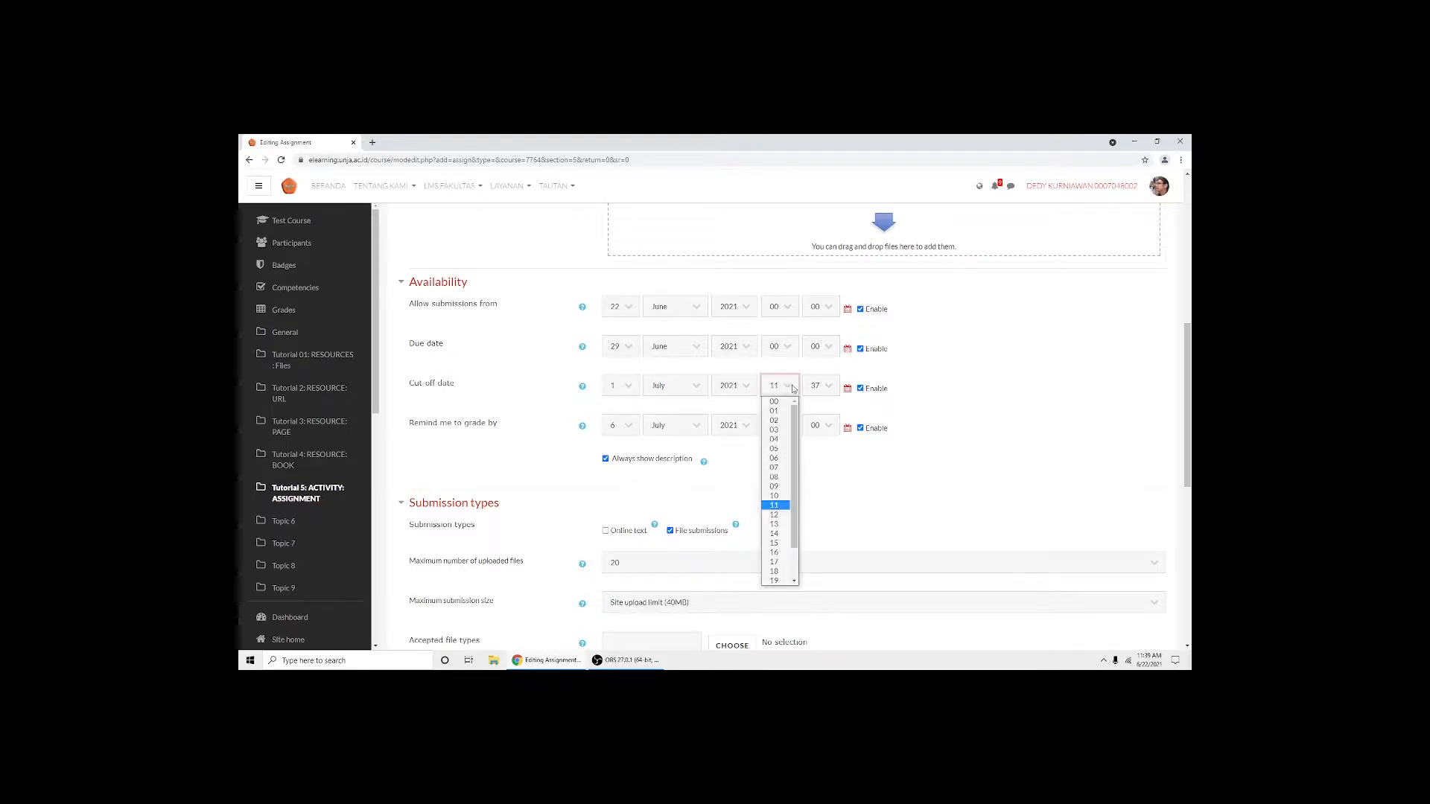
pyautogui.scroll(-1, 778, 514)
pyautogui.click(776, 581)
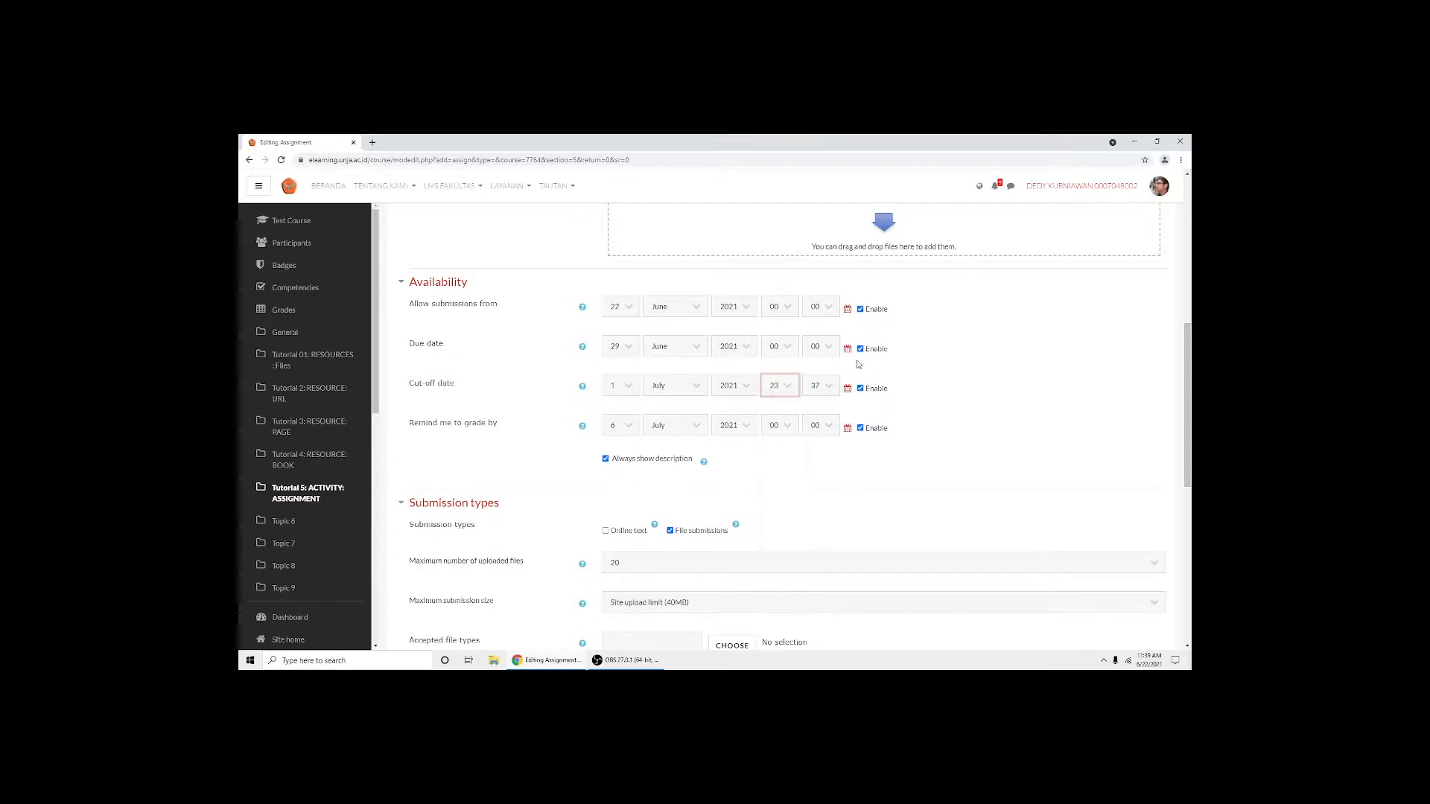
pyautogui.click(819, 385)
pyautogui.scroll(-2, 831, 514)
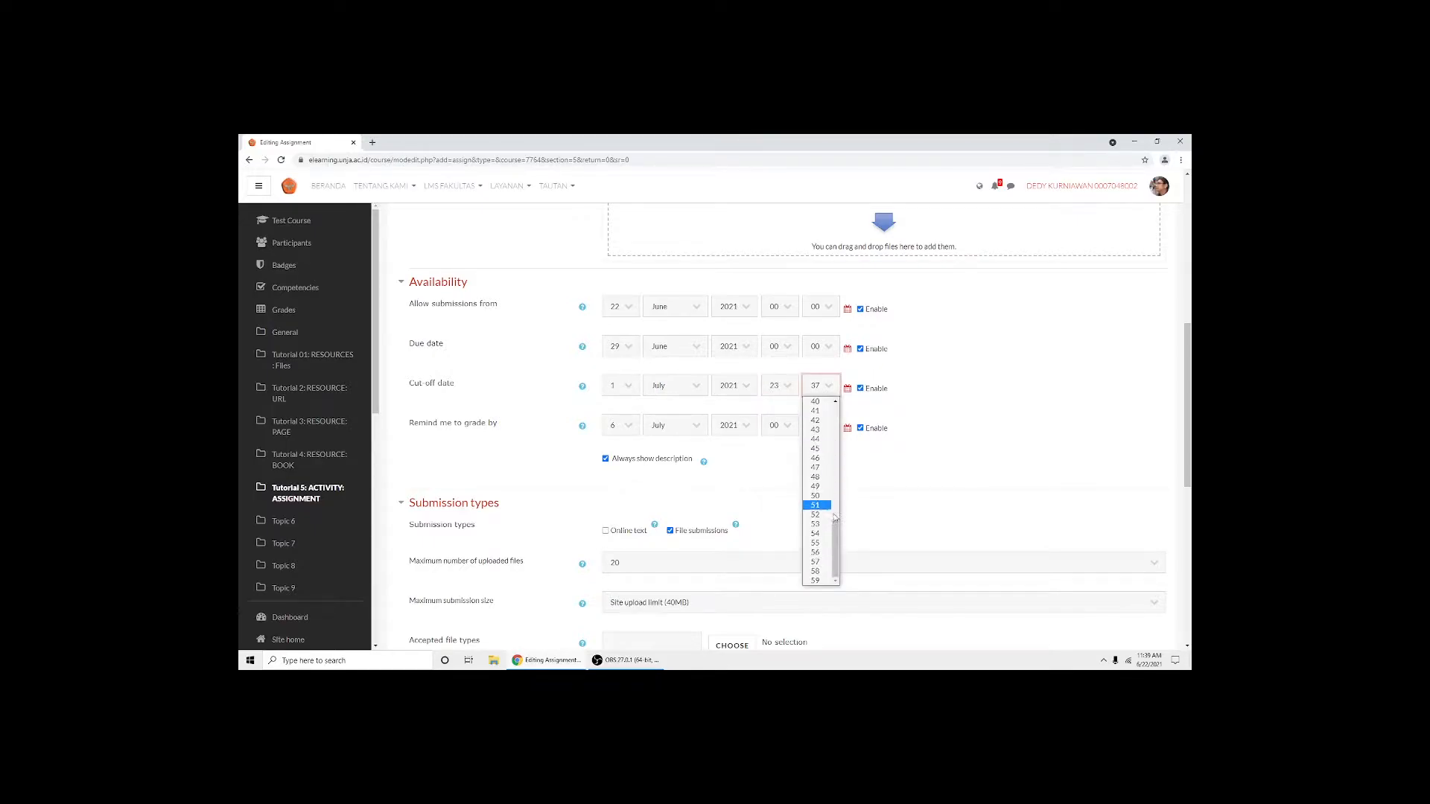
pyautogui.click(819, 580)
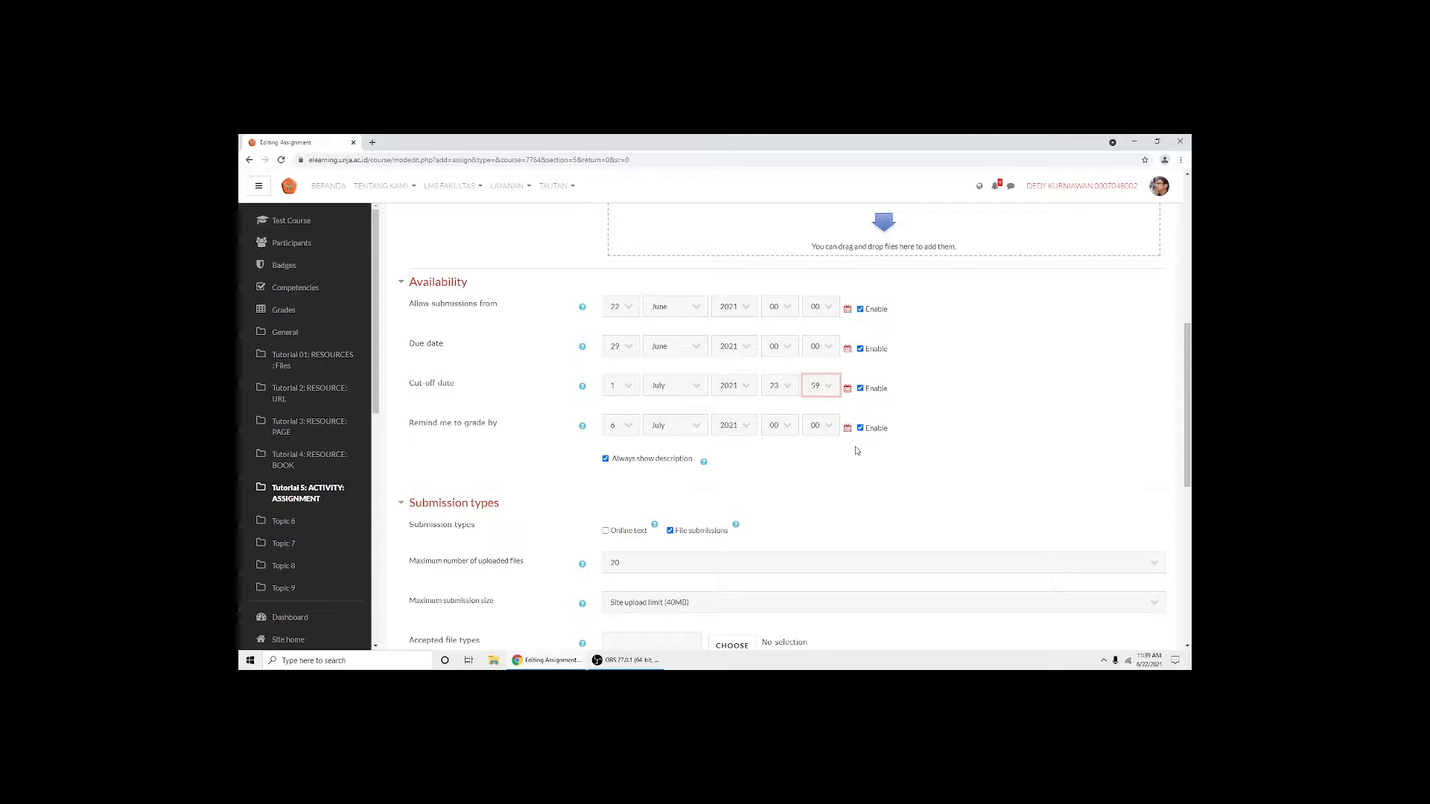
# Disable the "Remind me to grade by" date in the assignment's availability settings
pyautogui.click(1032, 353)
pyautogui.scroll(-1, 1043, 352)
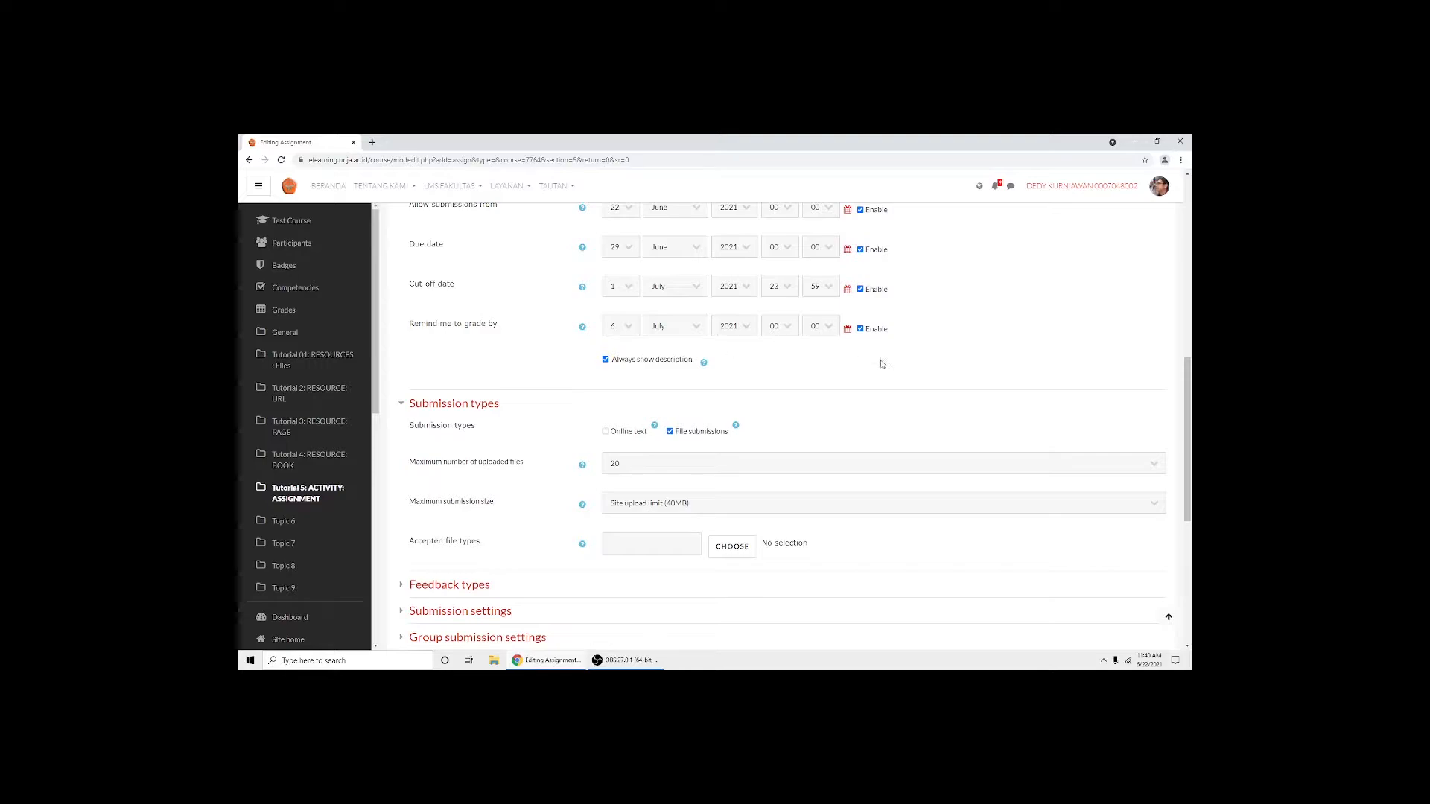
pyautogui.click(860, 328)
# Allow online text submissions alongside file submissions and enable a word limit of 200
pyautogui.scroll(-3, 841, 358)
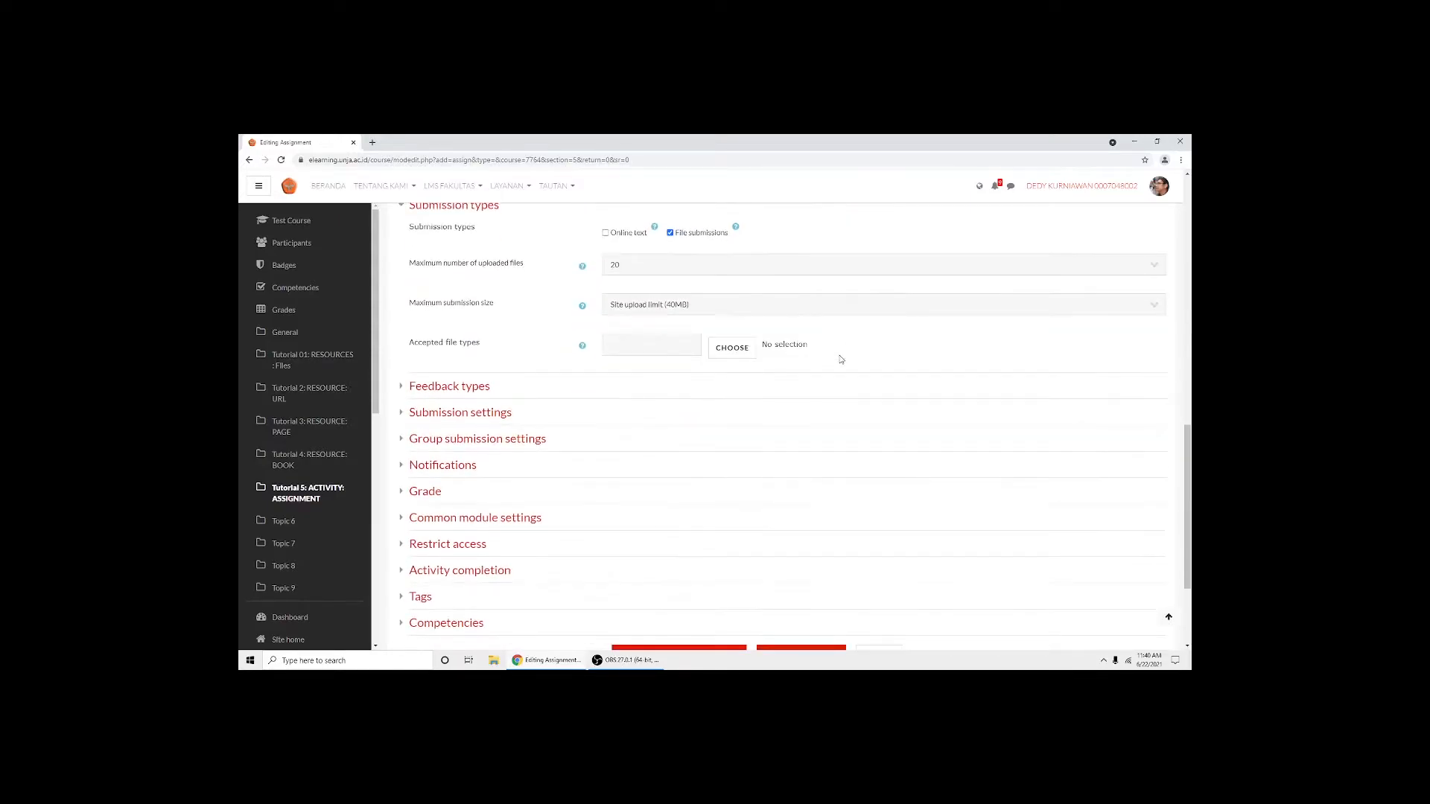
pyautogui.scroll(1, 841, 358)
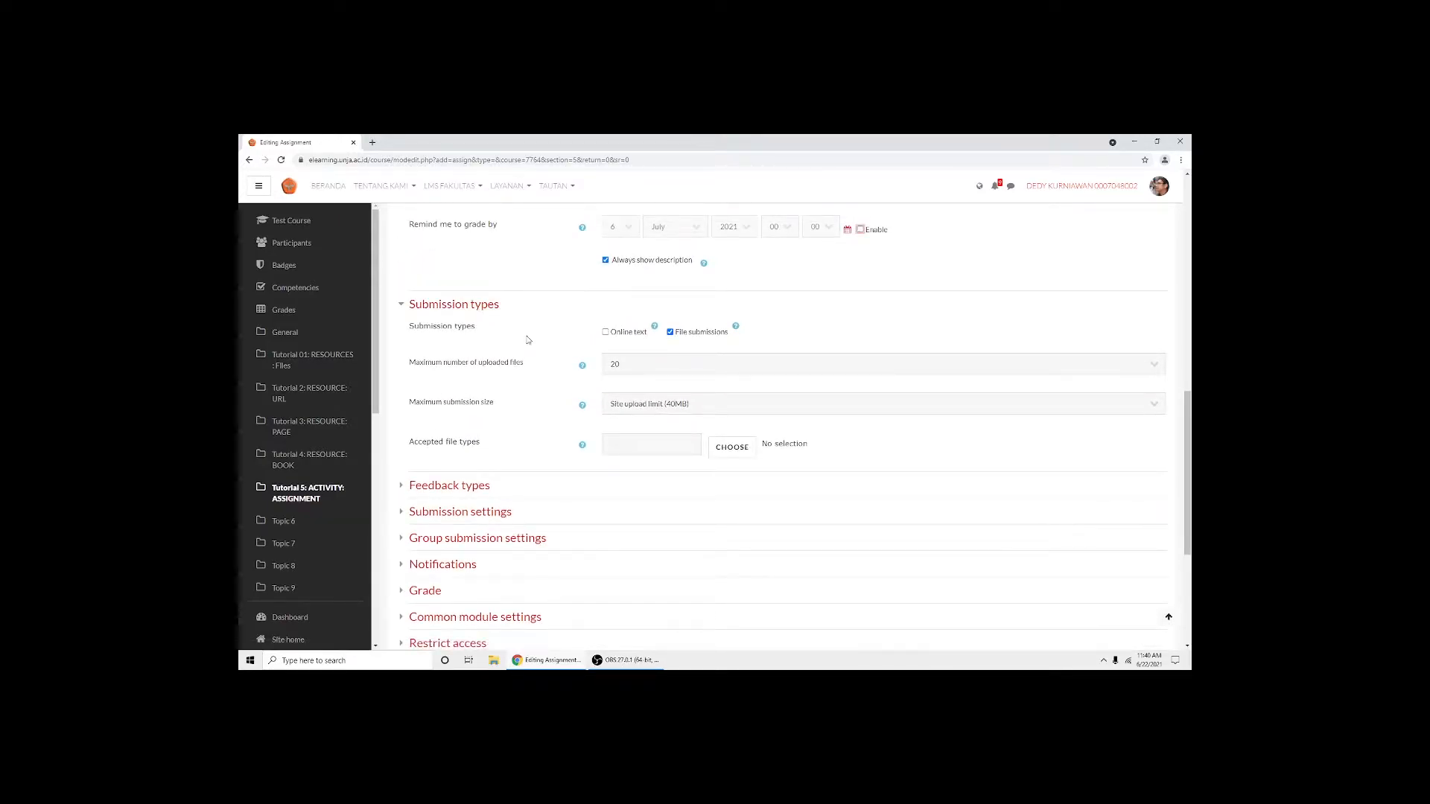
pyautogui.click(606, 332)
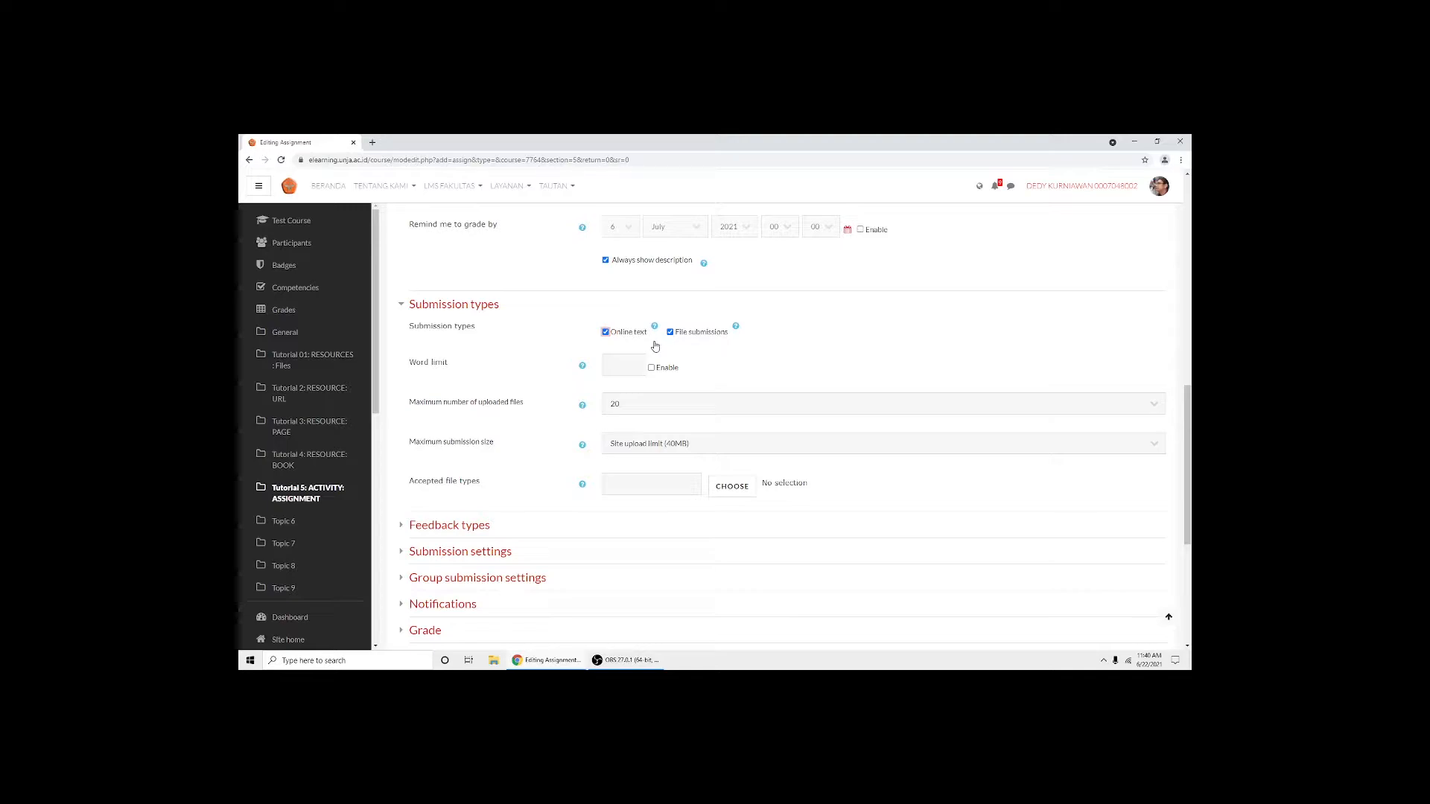
pyautogui.click(652, 368)
pyautogui.click(618, 367)
pyautogui.write('200')
pyautogui.click(699, 370)
# Review the file submission limits and accepted file types, plus the assignment's grade type options, maximum grade, grading method and marking workflow
pyautogui.scroll(-1, 634, 393)
pyautogui.click(637, 381)
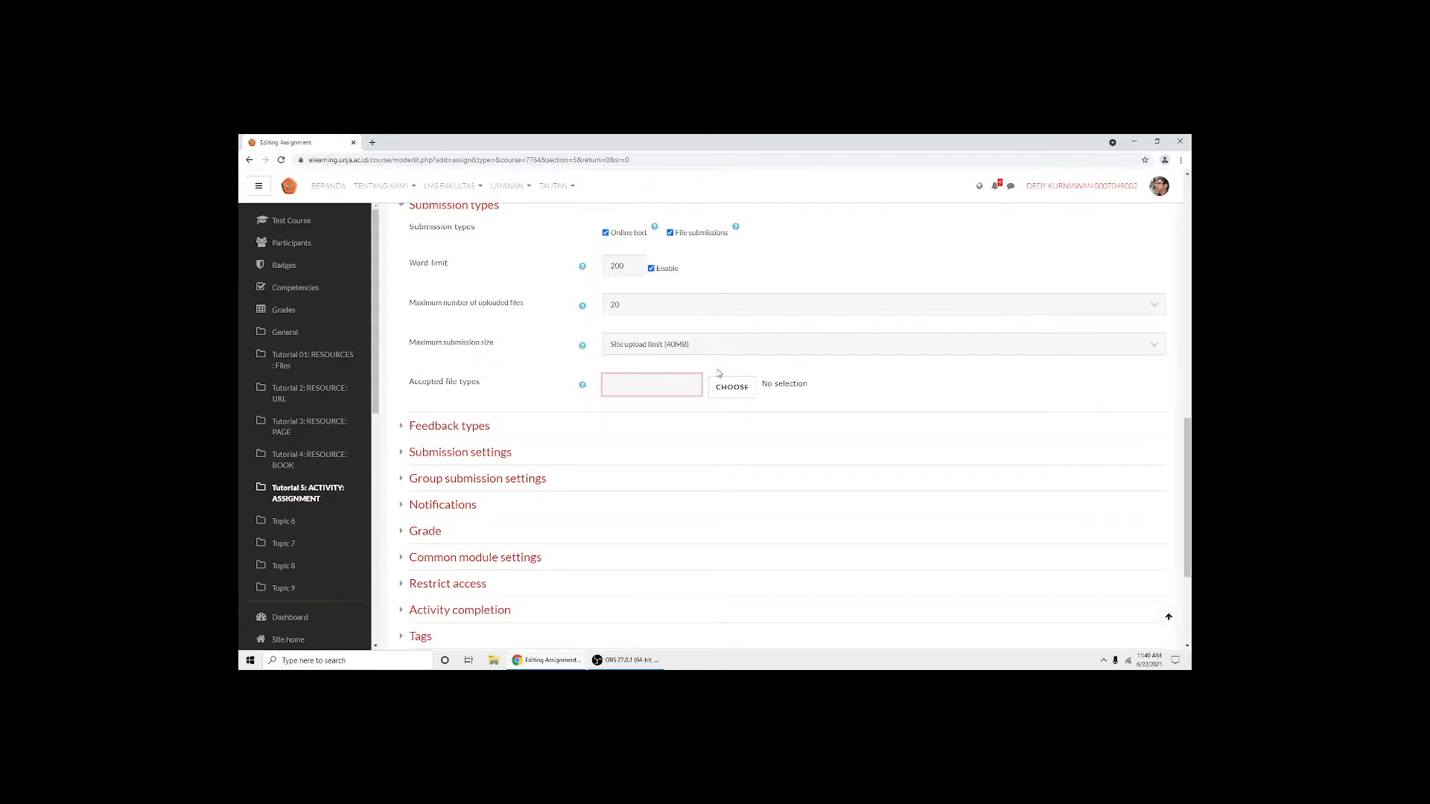
pyautogui.scroll(1, 715, 374)
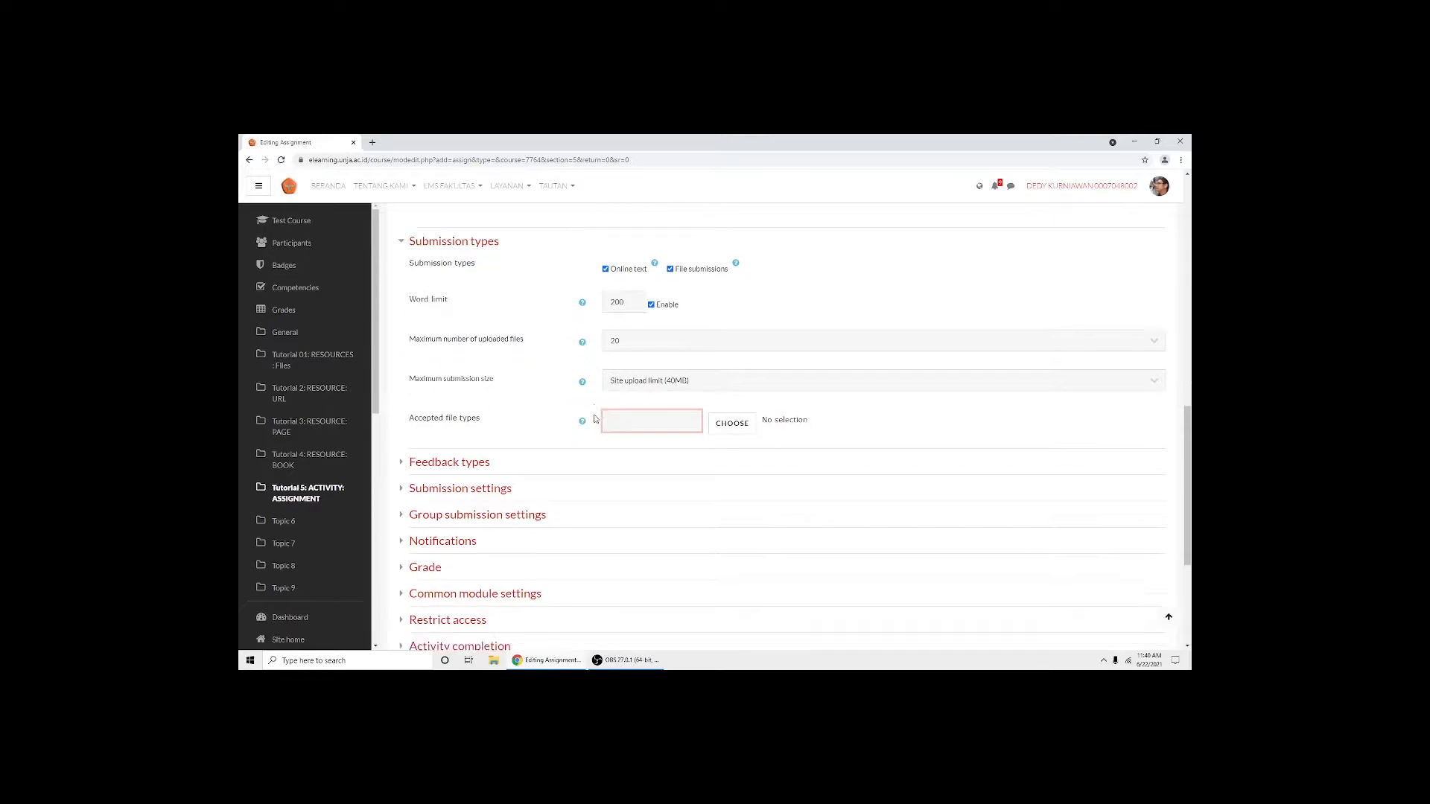
pyautogui.scroll(-2, 596, 418)
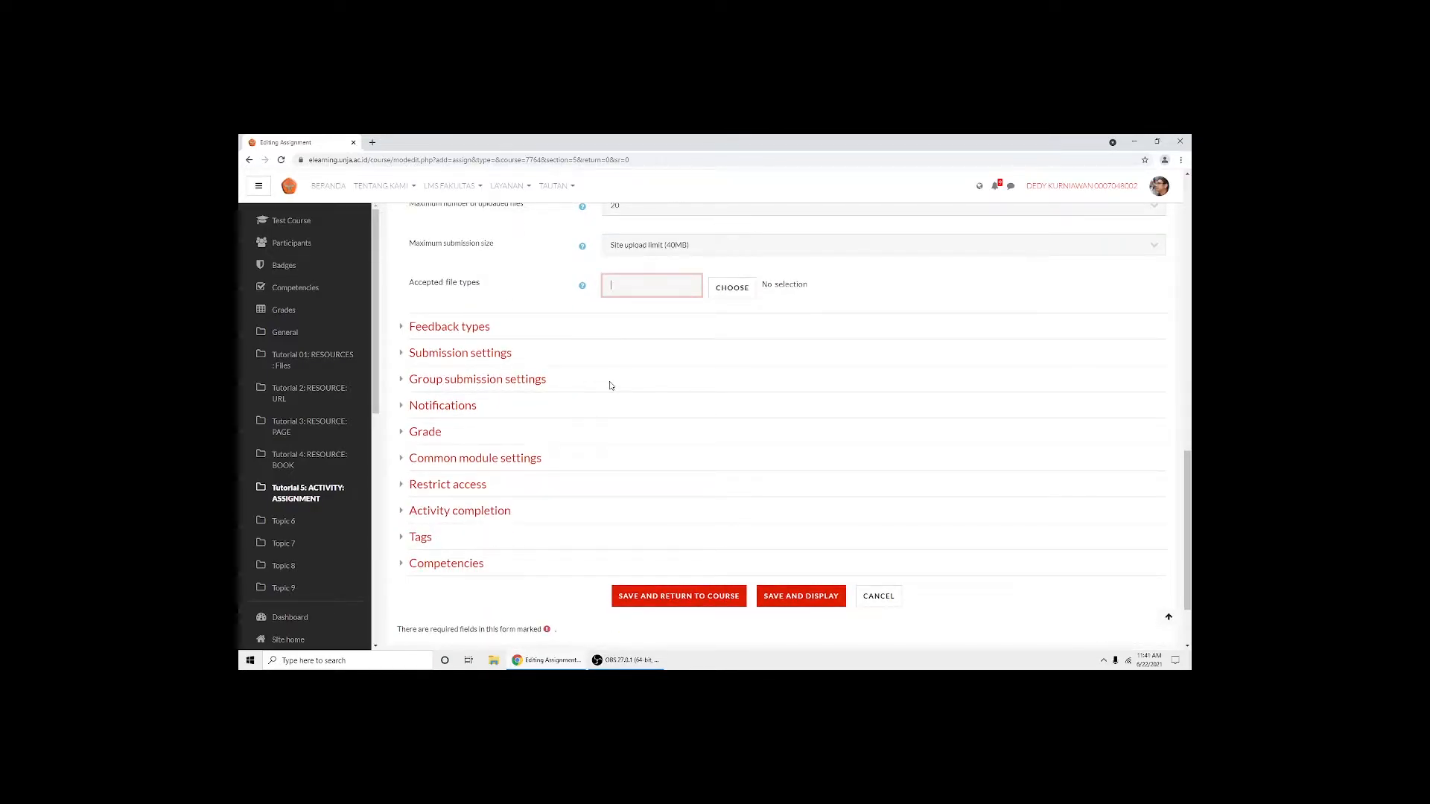
pyautogui.click(421, 432)
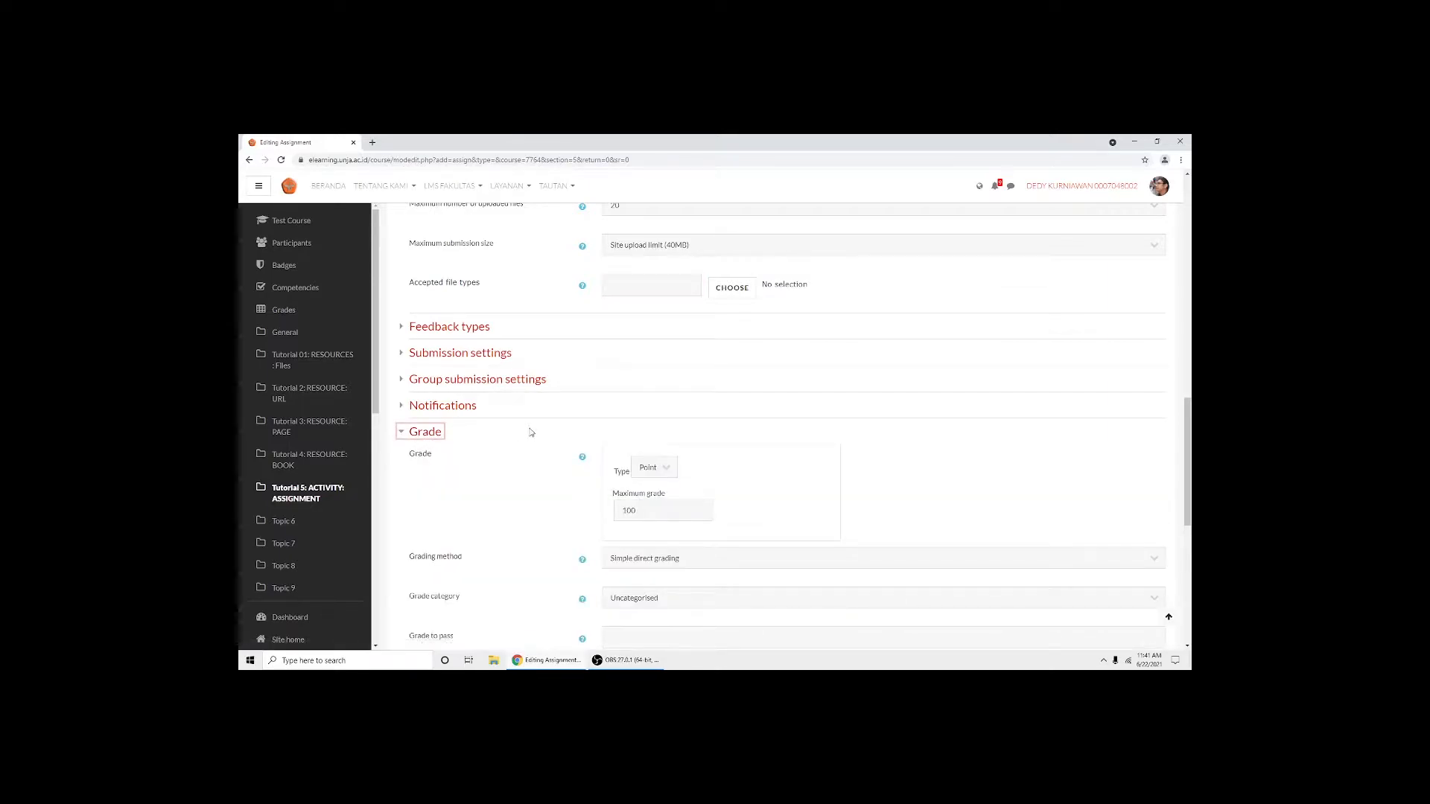
pyautogui.scroll(-3, 531, 432)
pyautogui.scroll(1, 531, 432)
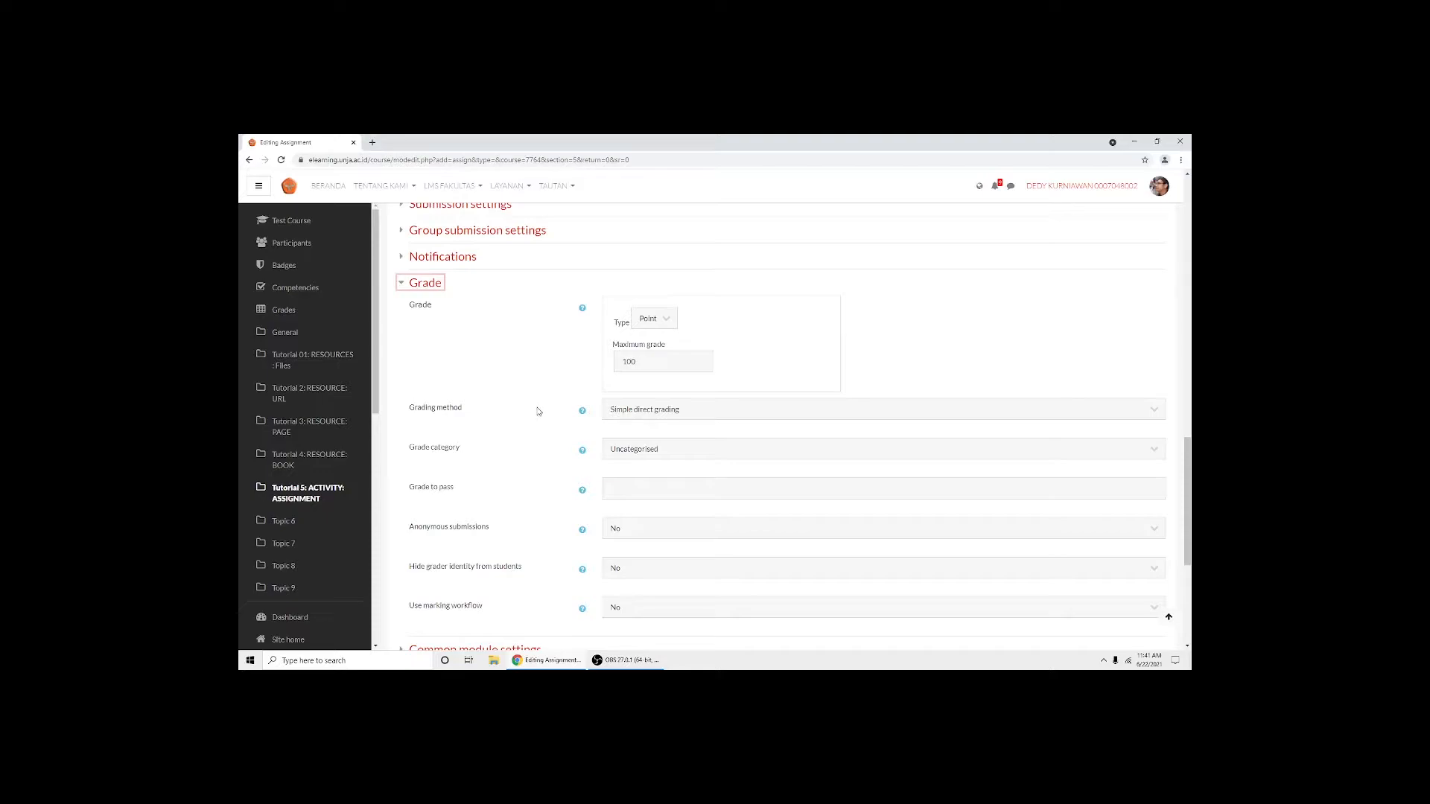
pyautogui.press('Tab')
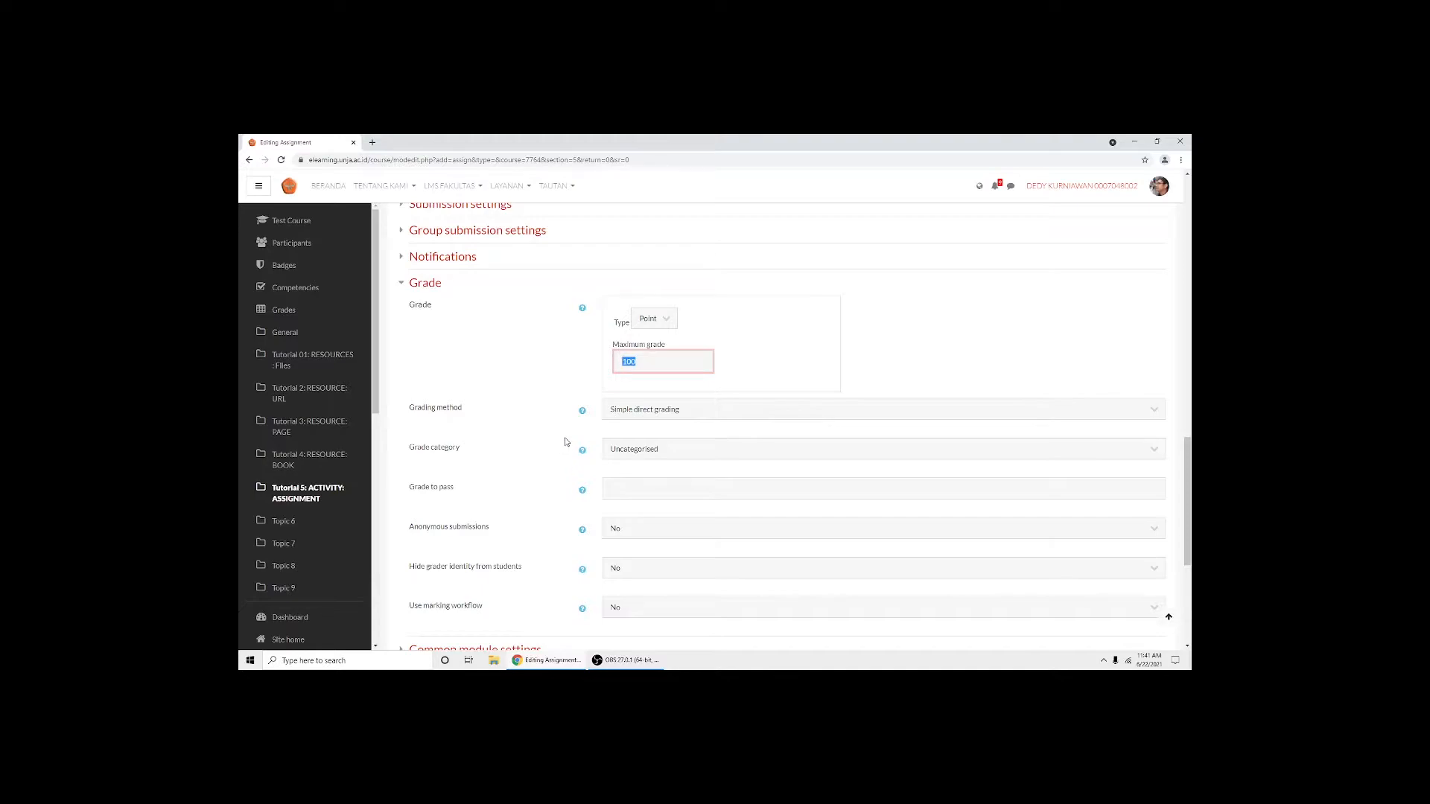
pyautogui.click(522, 387)
pyautogui.click(671, 319)
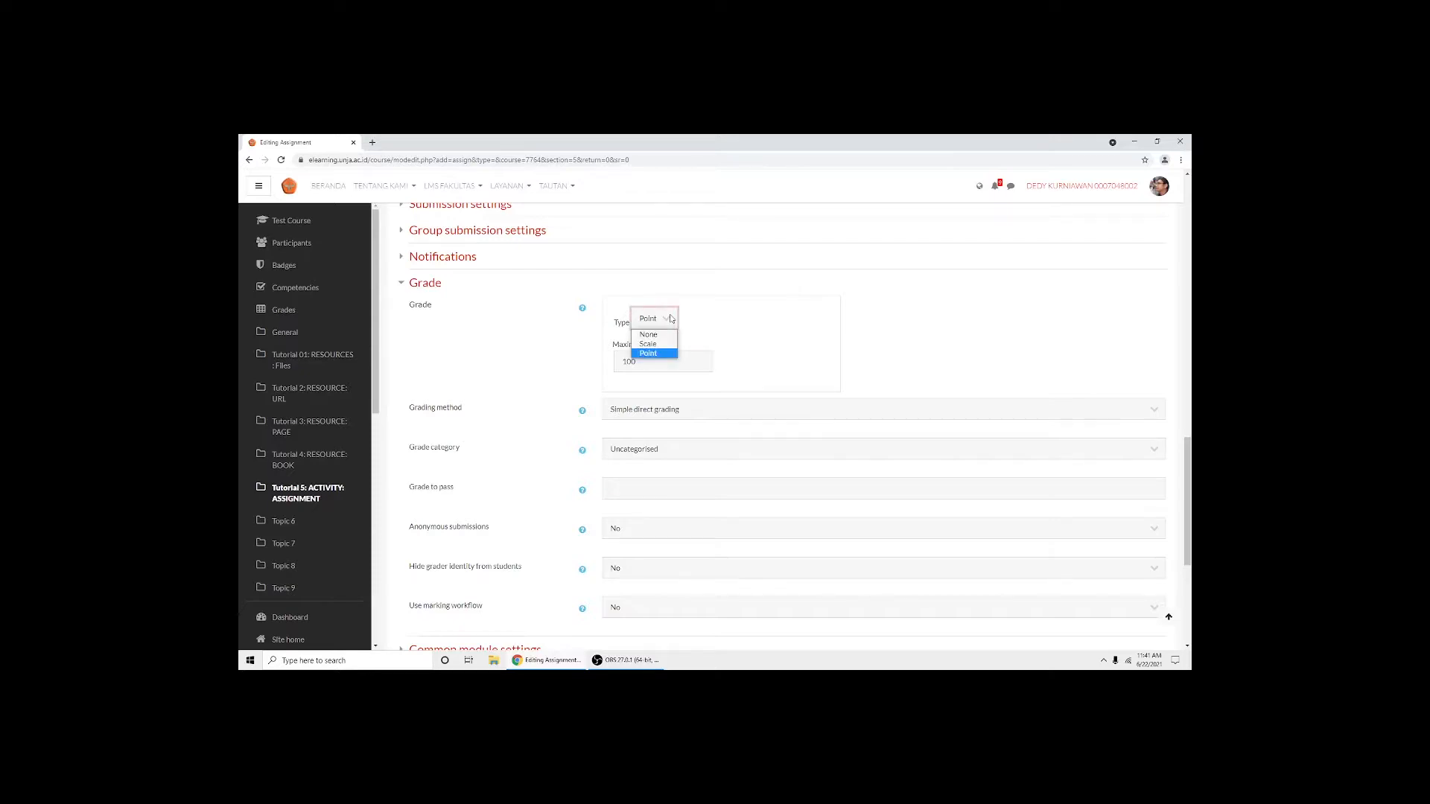
pyautogui.click(696, 340)
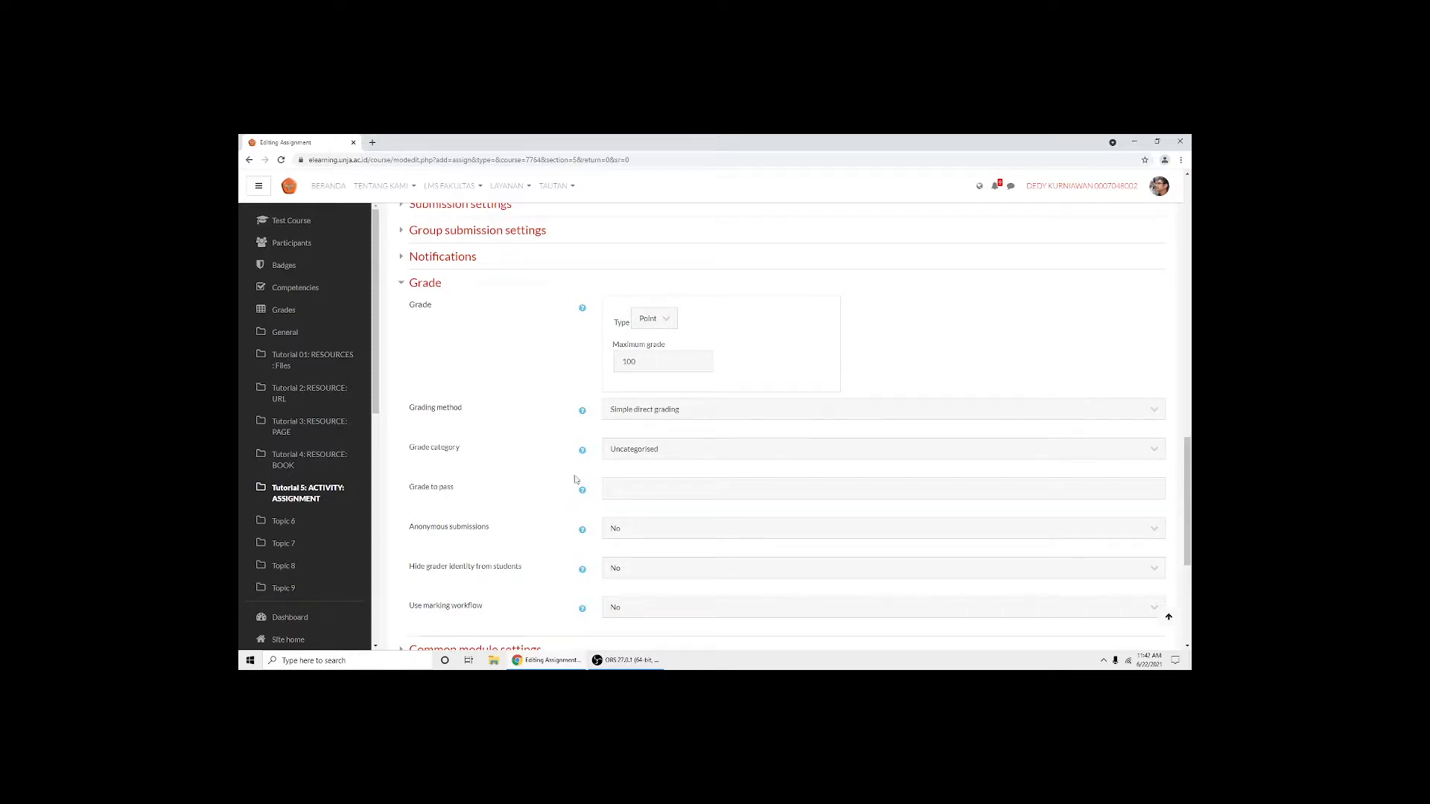
pyautogui.moveTo(450, 409); pyautogui.dragTo(394, 410)
pyautogui.click(501, 431)
pyautogui.scroll(-1, 444, 418)
pyautogui.scroll(-2, 443, 418)
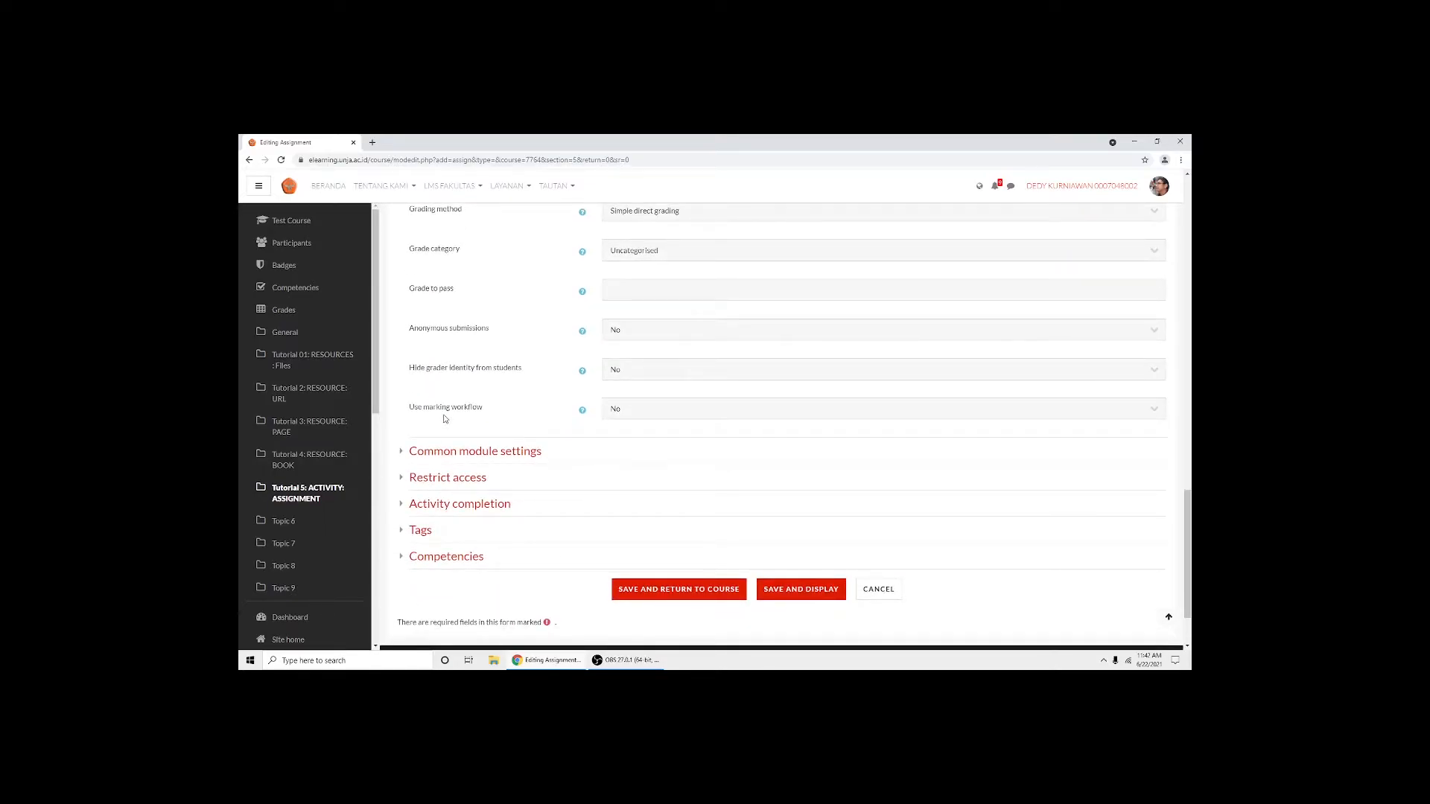
# Set completion tracking to "Show activity as complete when conditions are met", then save and display the assignment
pyautogui.click(484, 504)
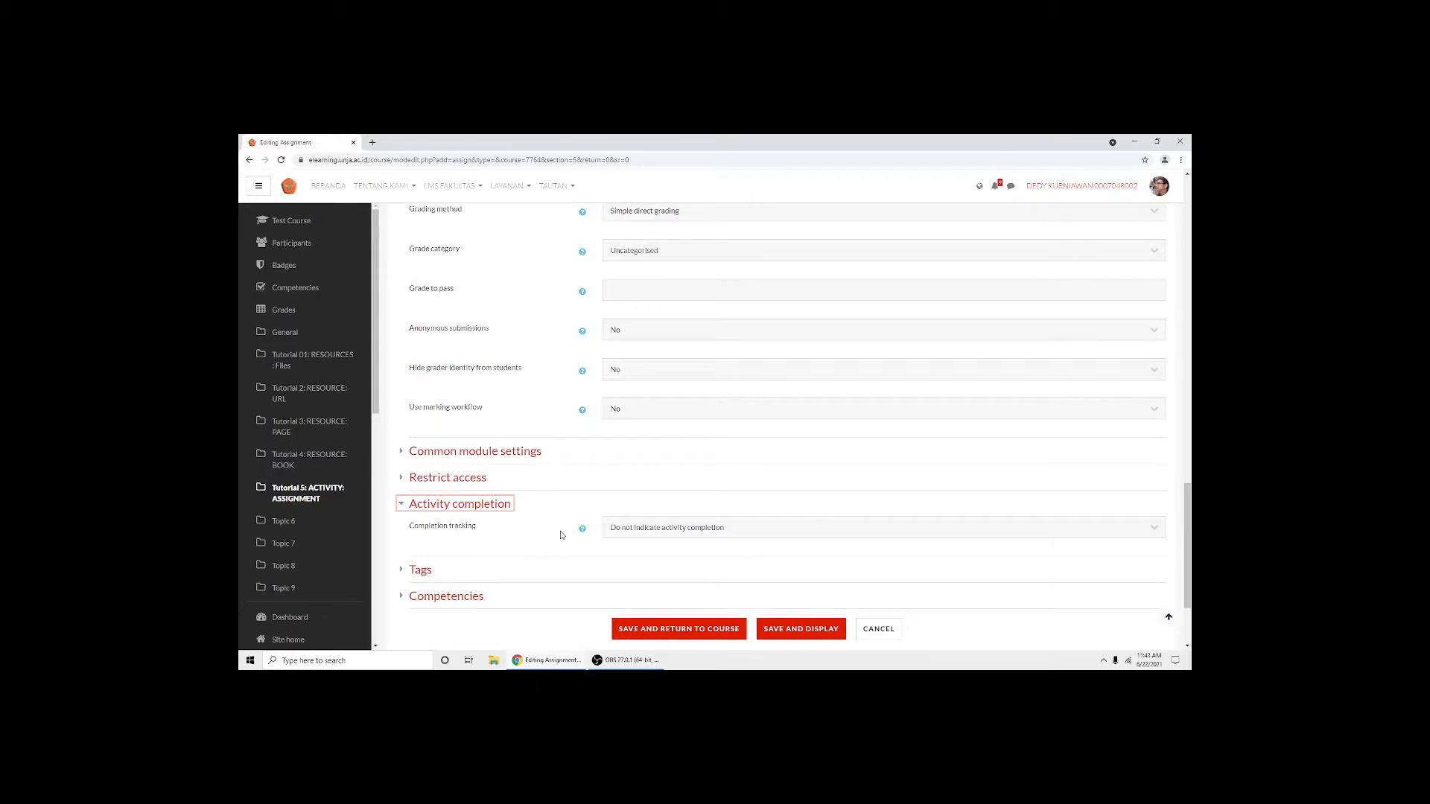
pyautogui.scroll(-3, 648, 517)
pyautogui.click(682, 400)
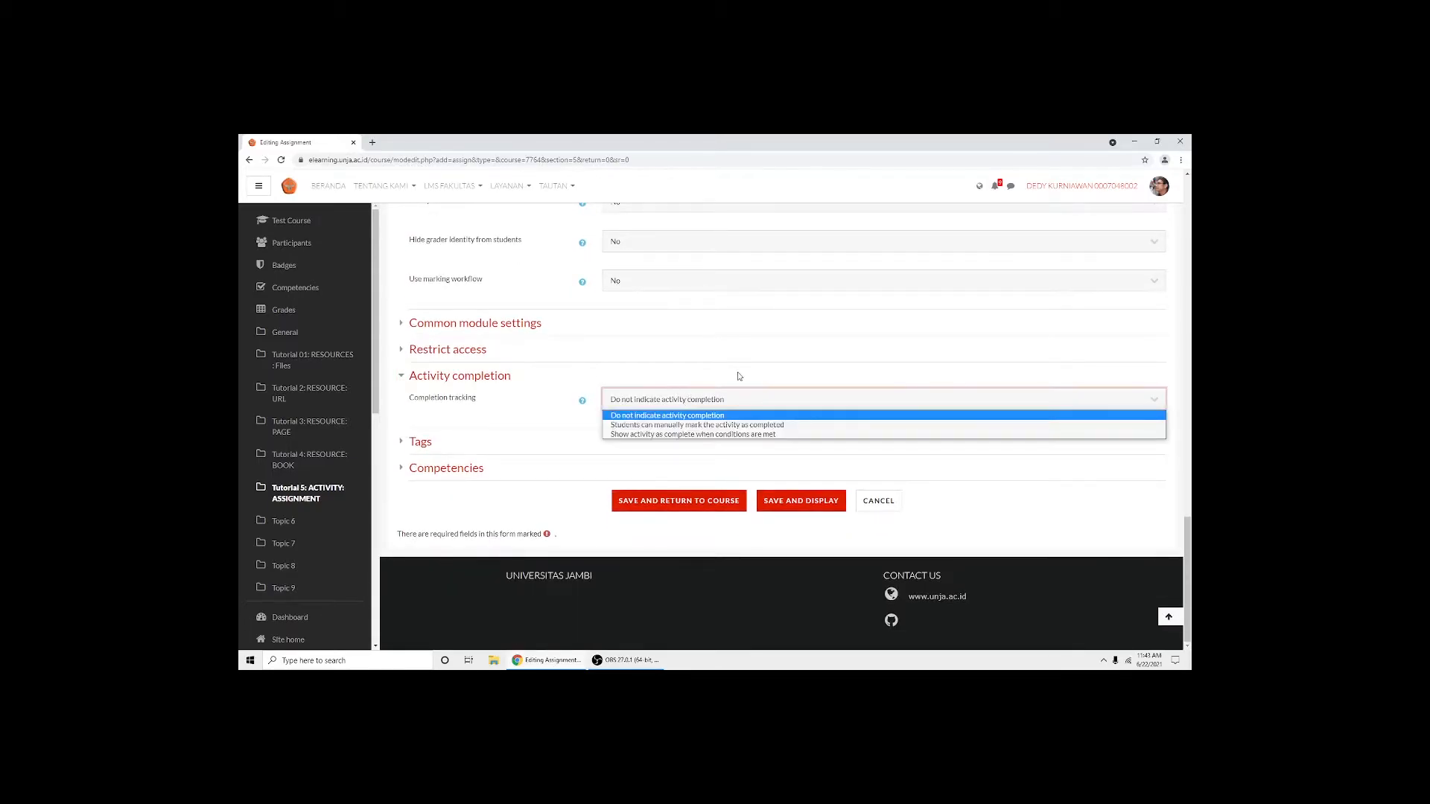
pyautogui.click(679, 435)
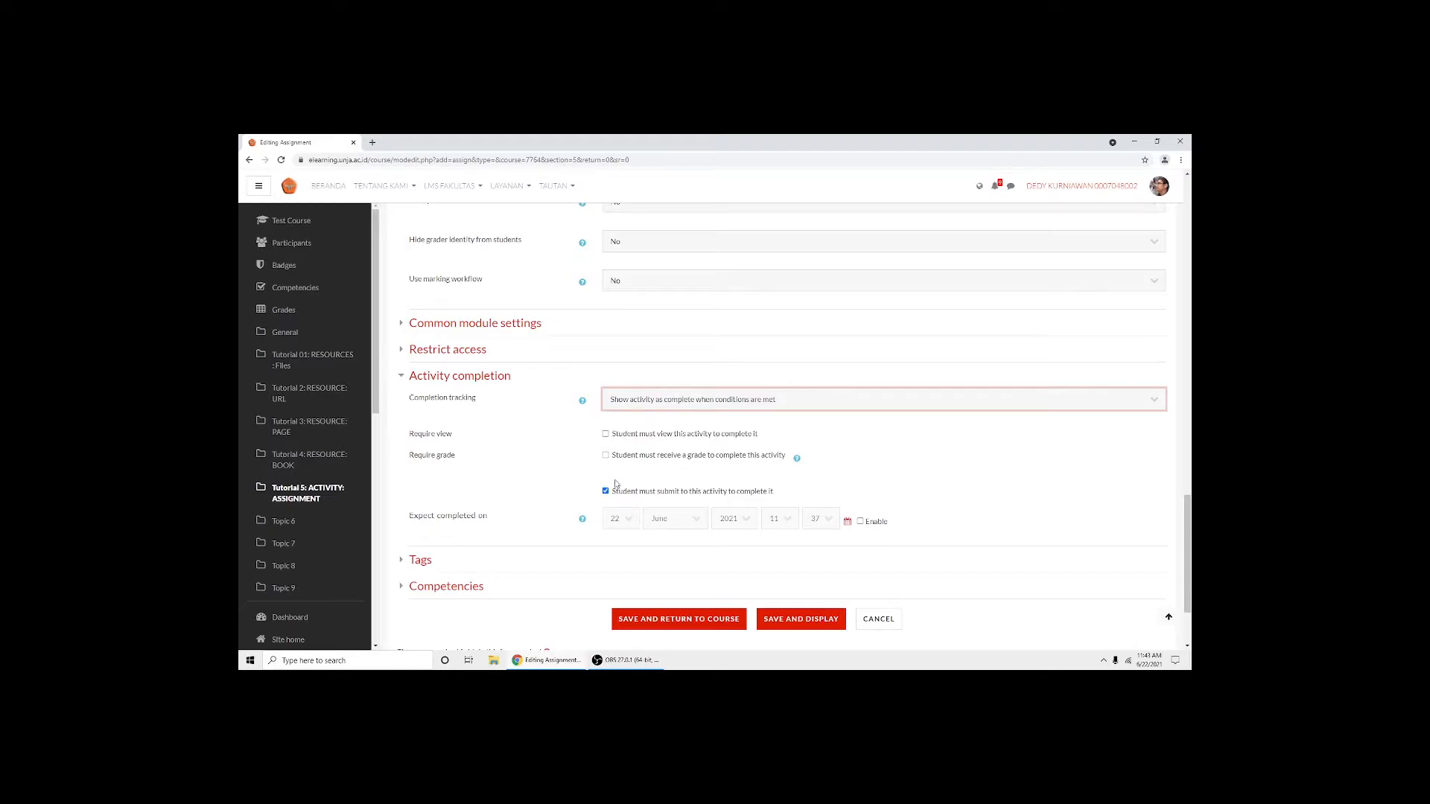
pyautogui.scroll(-2, 606, 493)
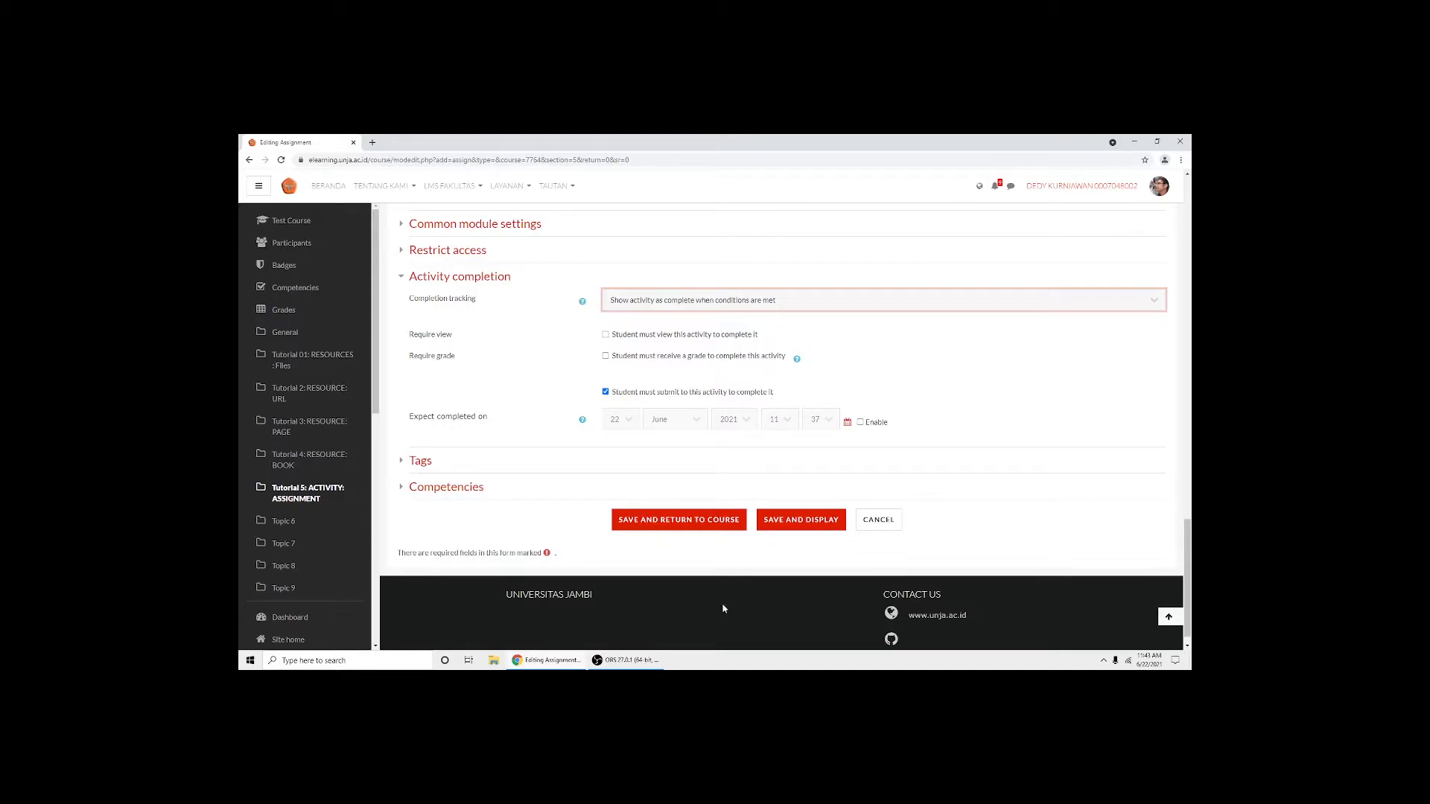
pyautogui.click(779, 529)
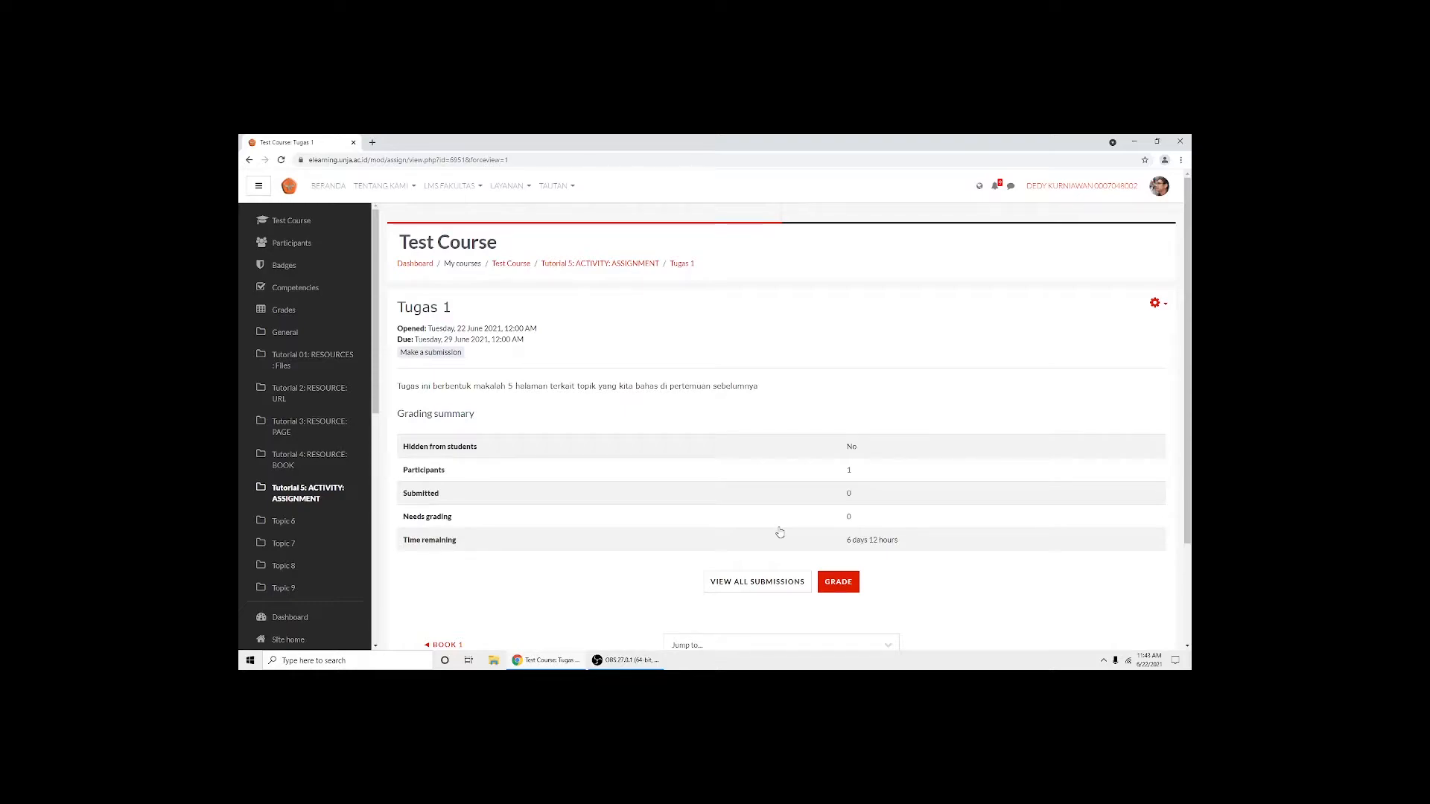
# Look over the grading summary of Tugas 1 and return to the Test Course main page
pyautogui.scroll(-1, 780, 532)
pyautogui.scroll(1, 590, 278)
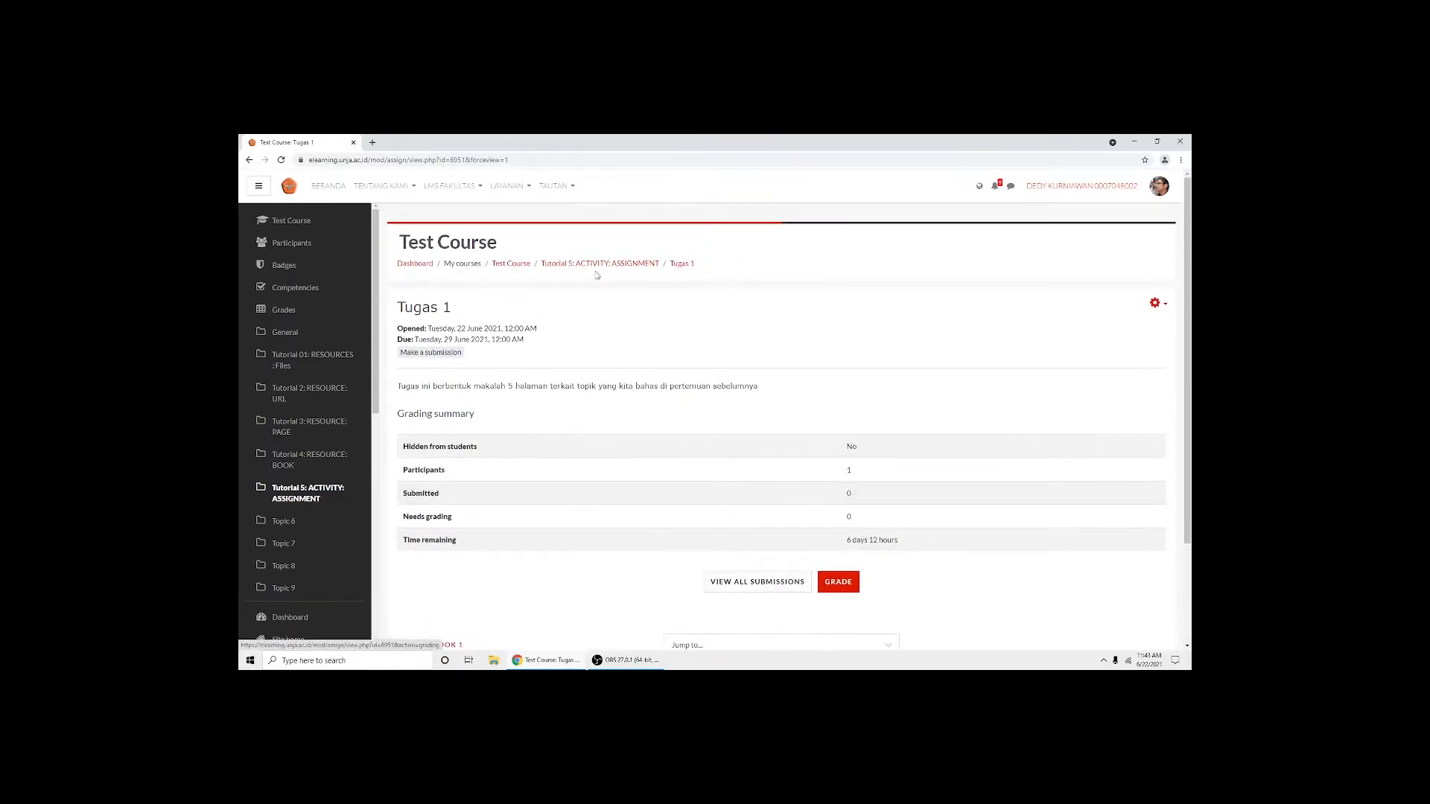
pyautogui.scroll(-2, 632, 310)
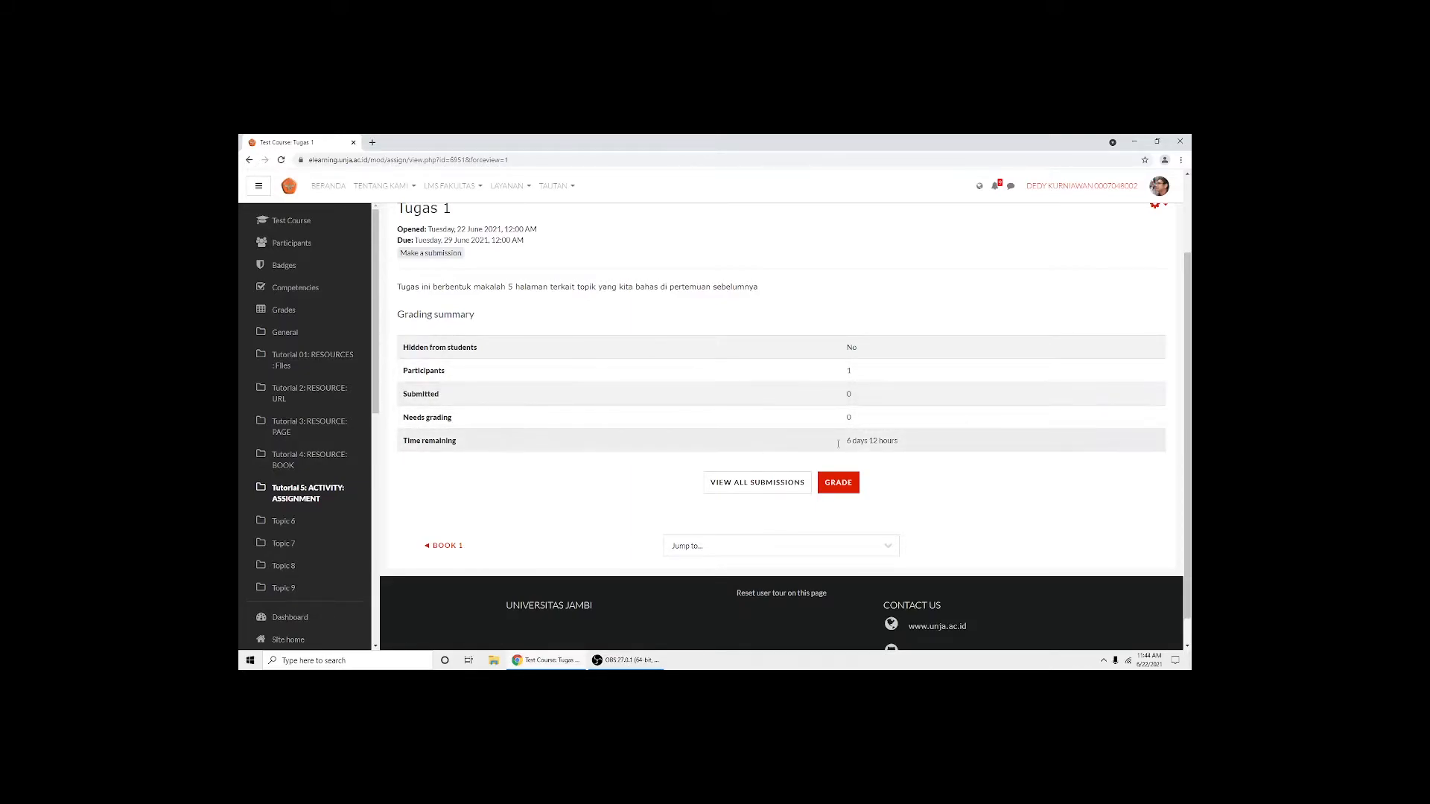
pyautogui.scroll(3, 692, 454)
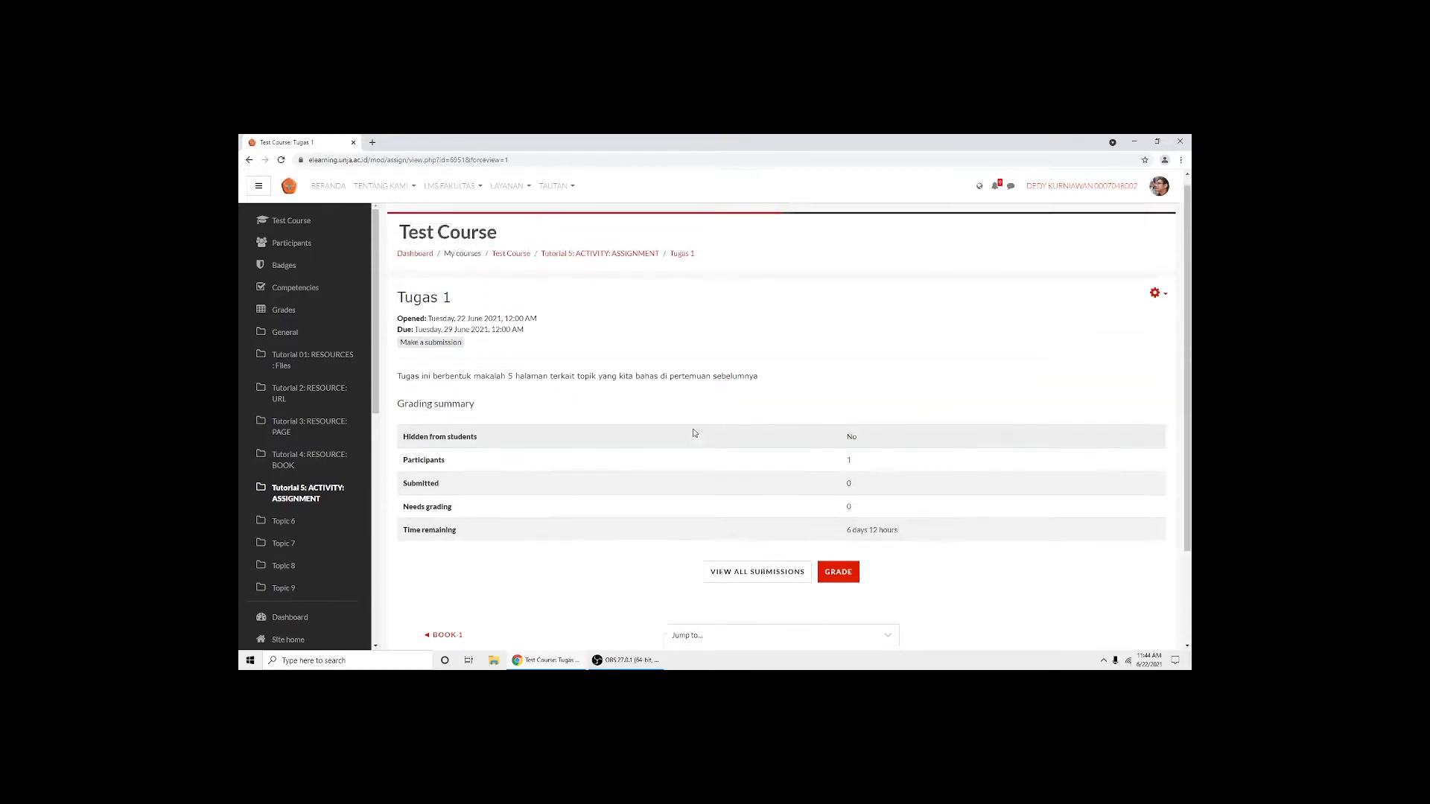
pyautogui.click(611, 263)
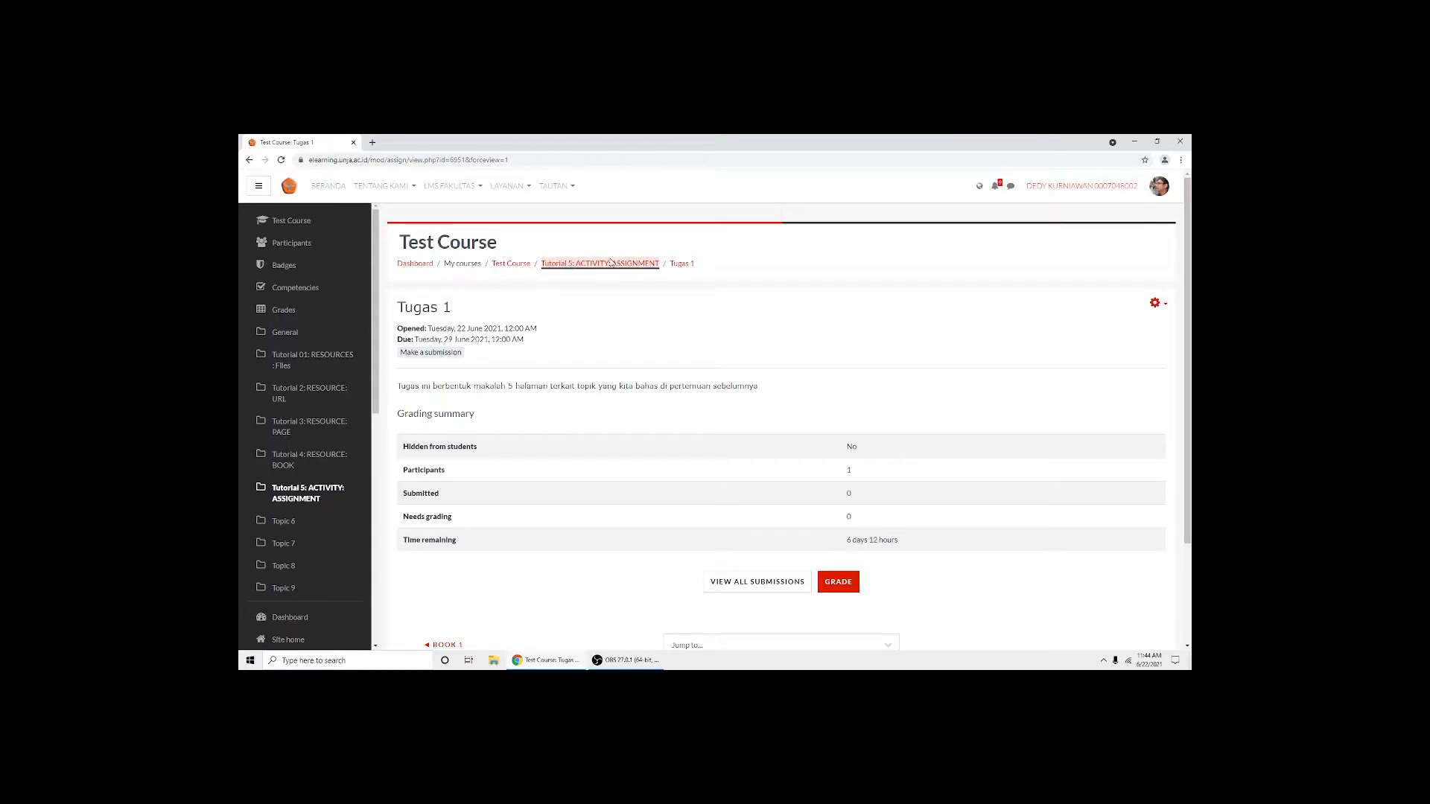
pyautogui.click(511, 263)
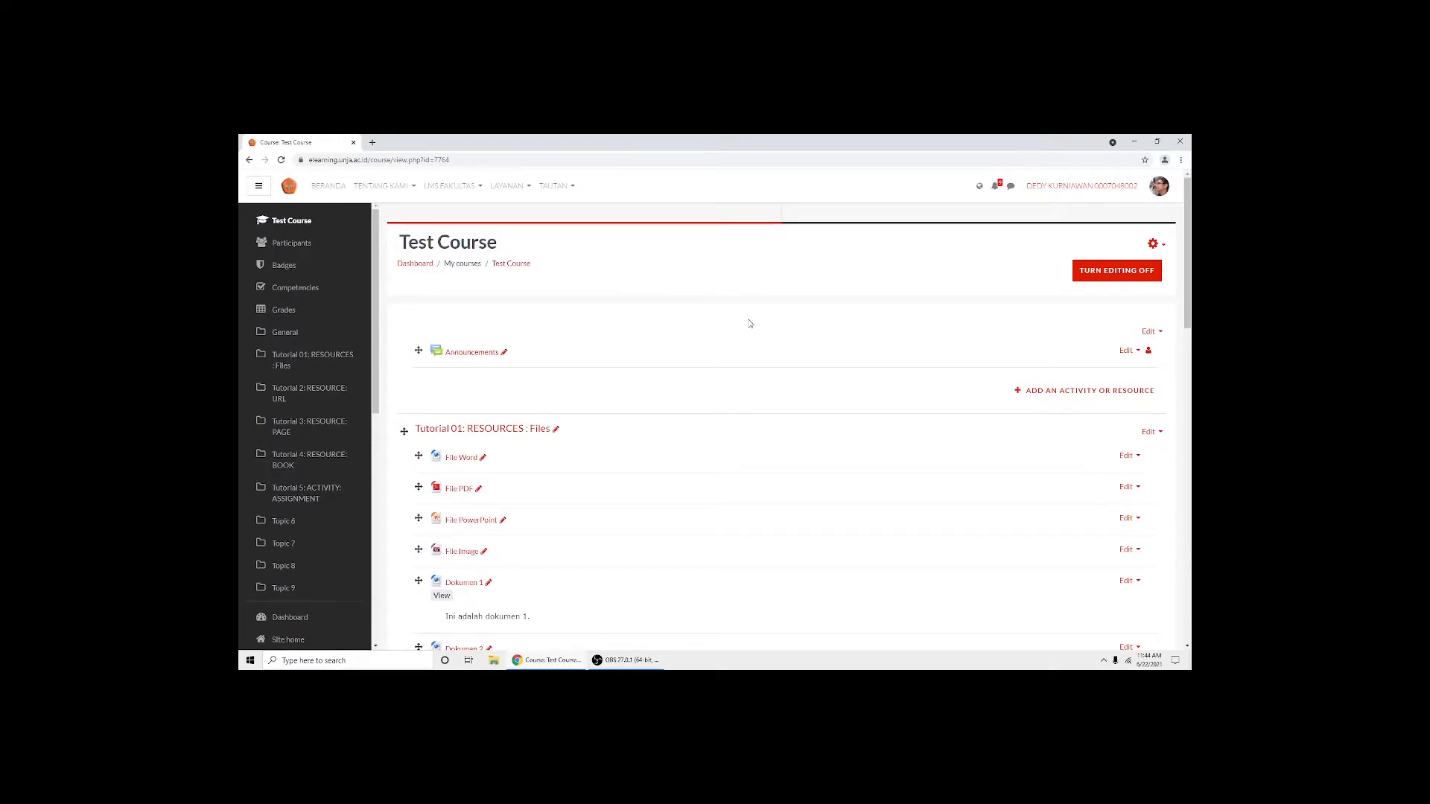
# Turn course editing off and check how Tugas 1 is listed in the Tutorial 5 section
pyautogui.click(1110, 265)
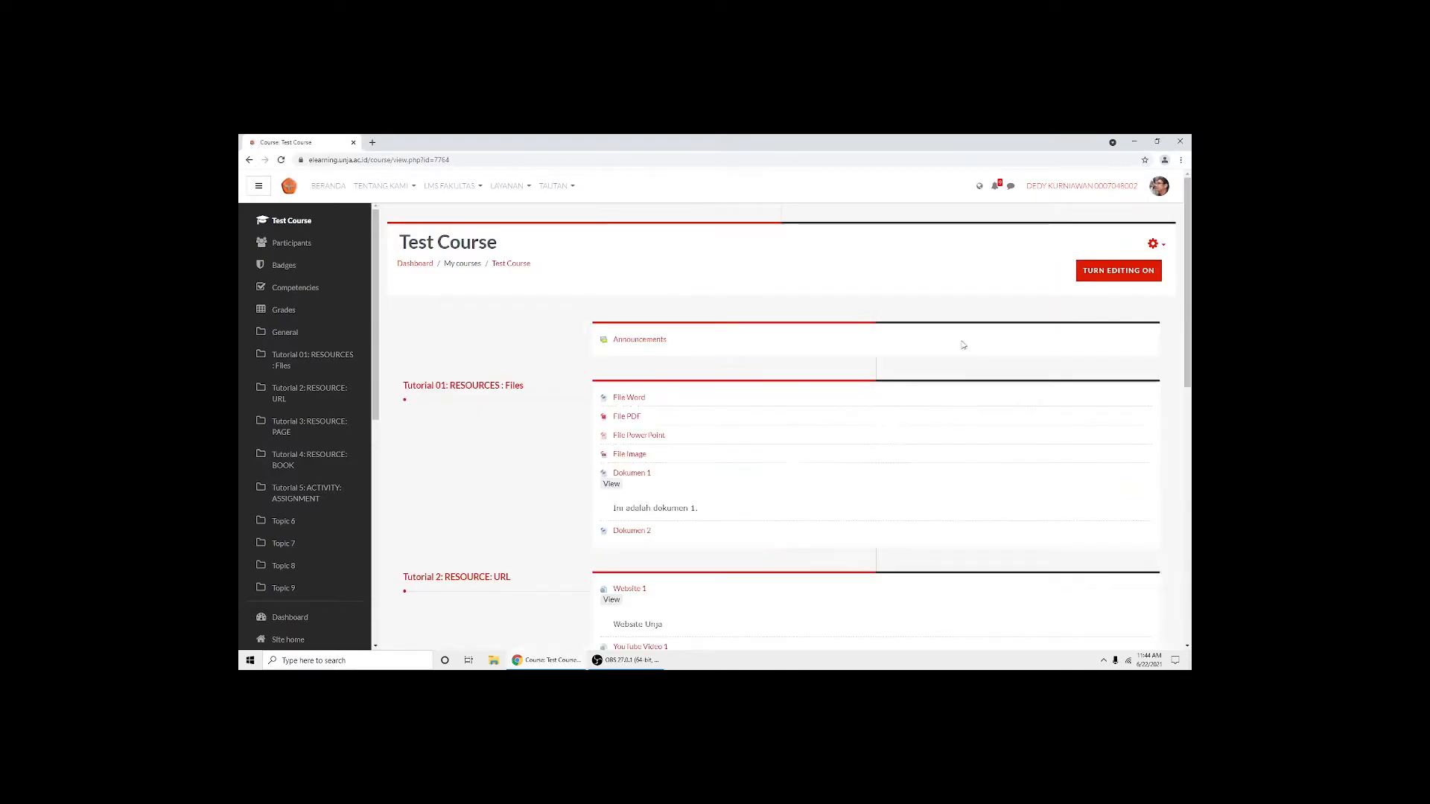
pyautogui.scroll(-8, 862, 388)
pyautogui.scroll(-2, 862, 388)
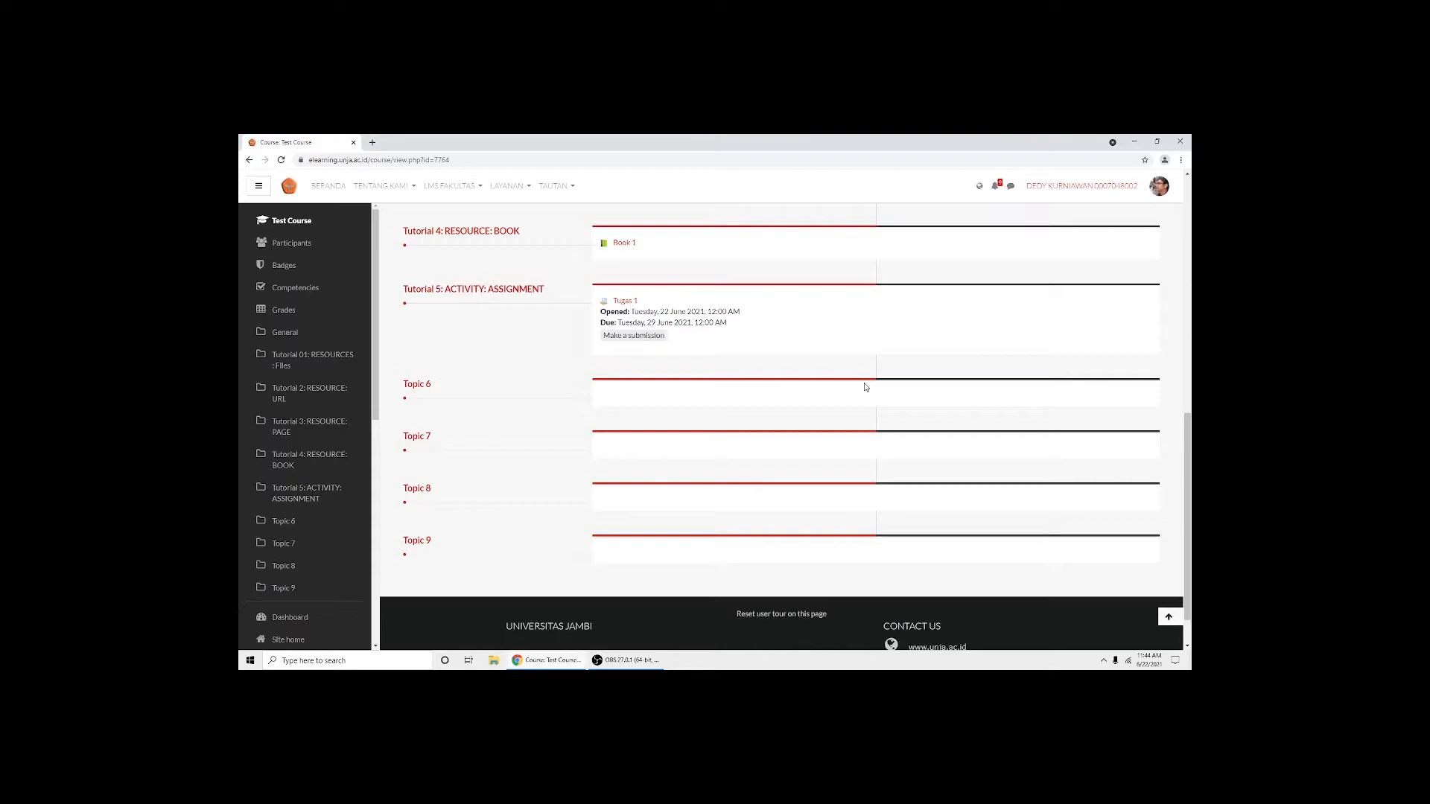
pyautogui.click(632, 660)
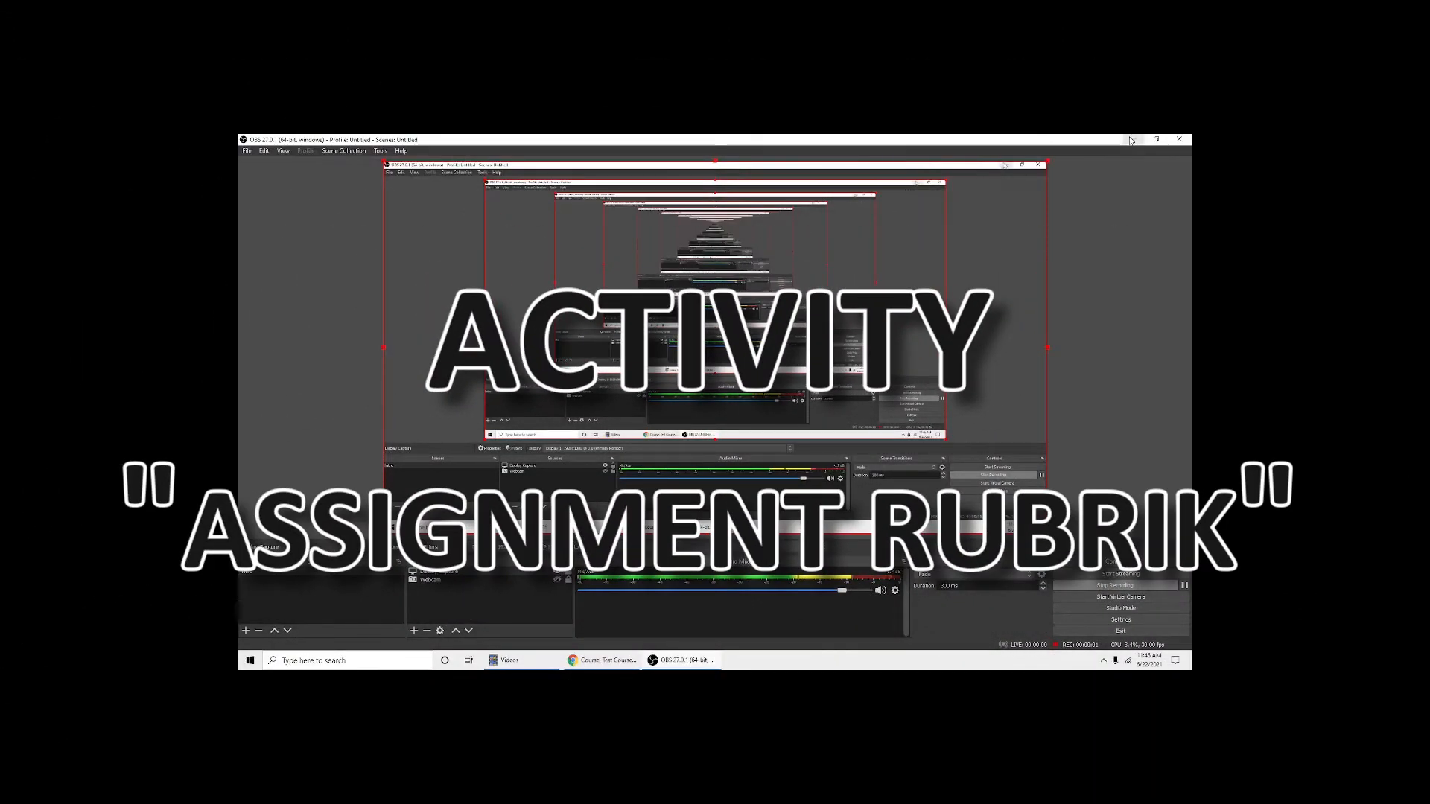
pyautogui.click(1132, 139)
pyautogui.click(1179, 139)
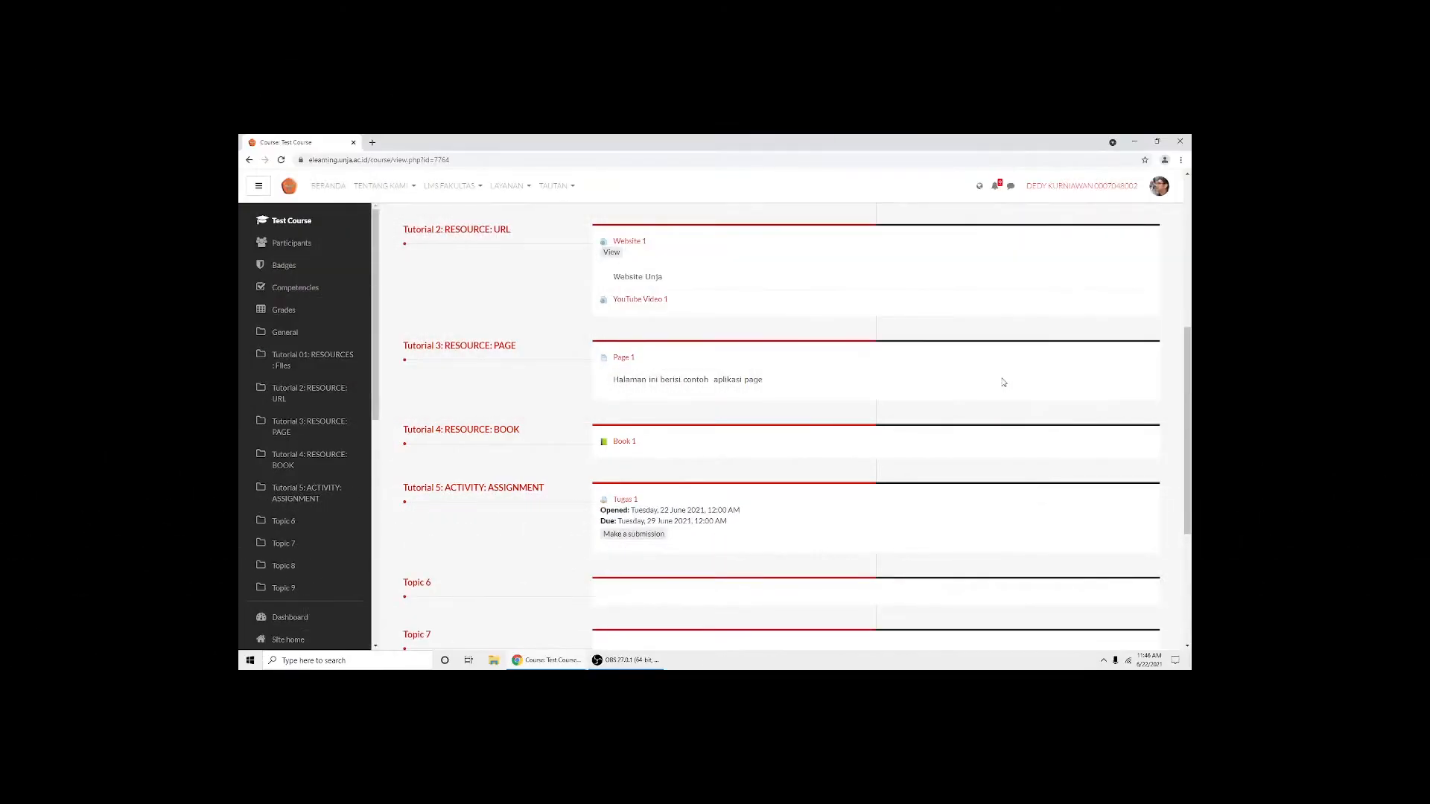
pyautogui.scroll(5, 1003, 382)
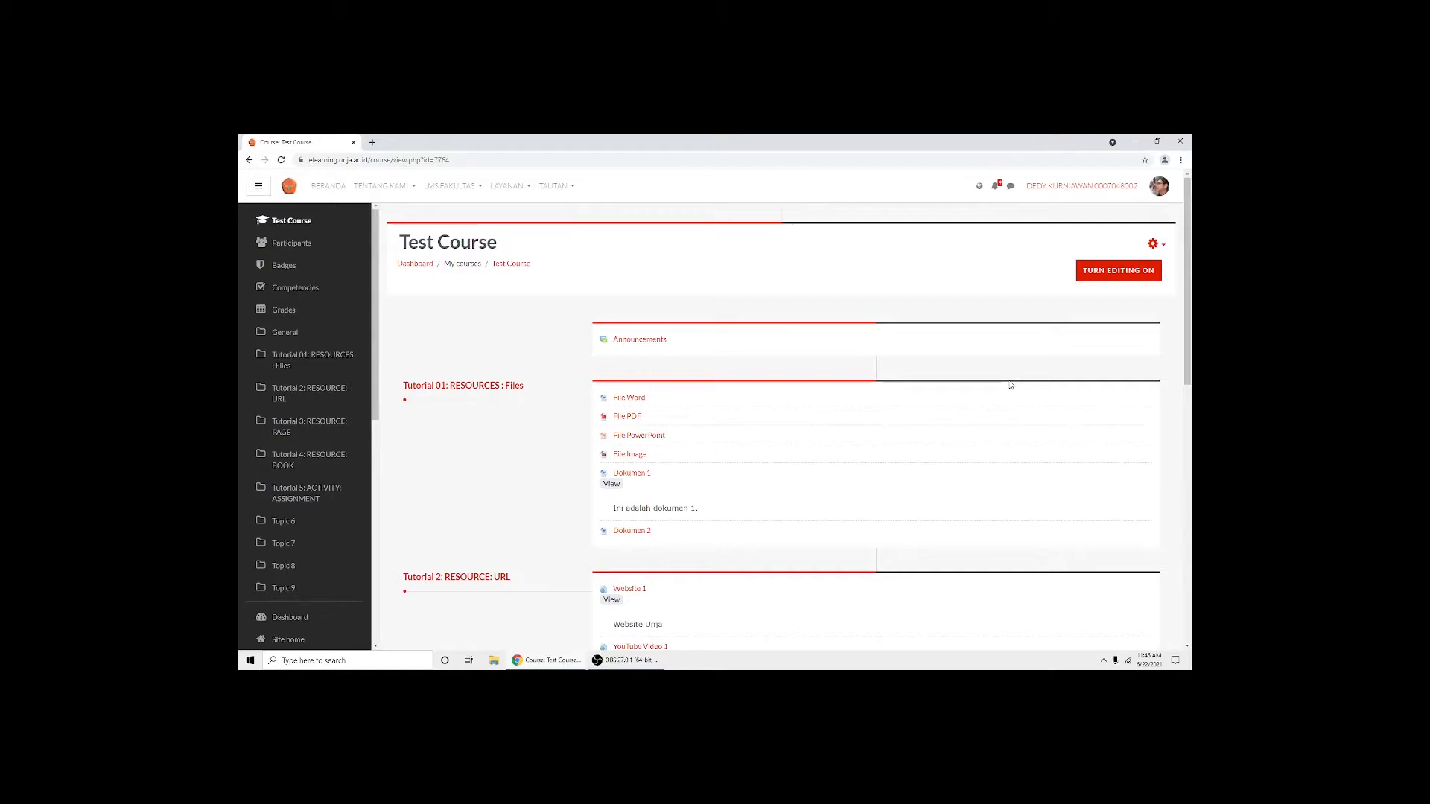
pyautogui.scroll(-2, 1009, 410)
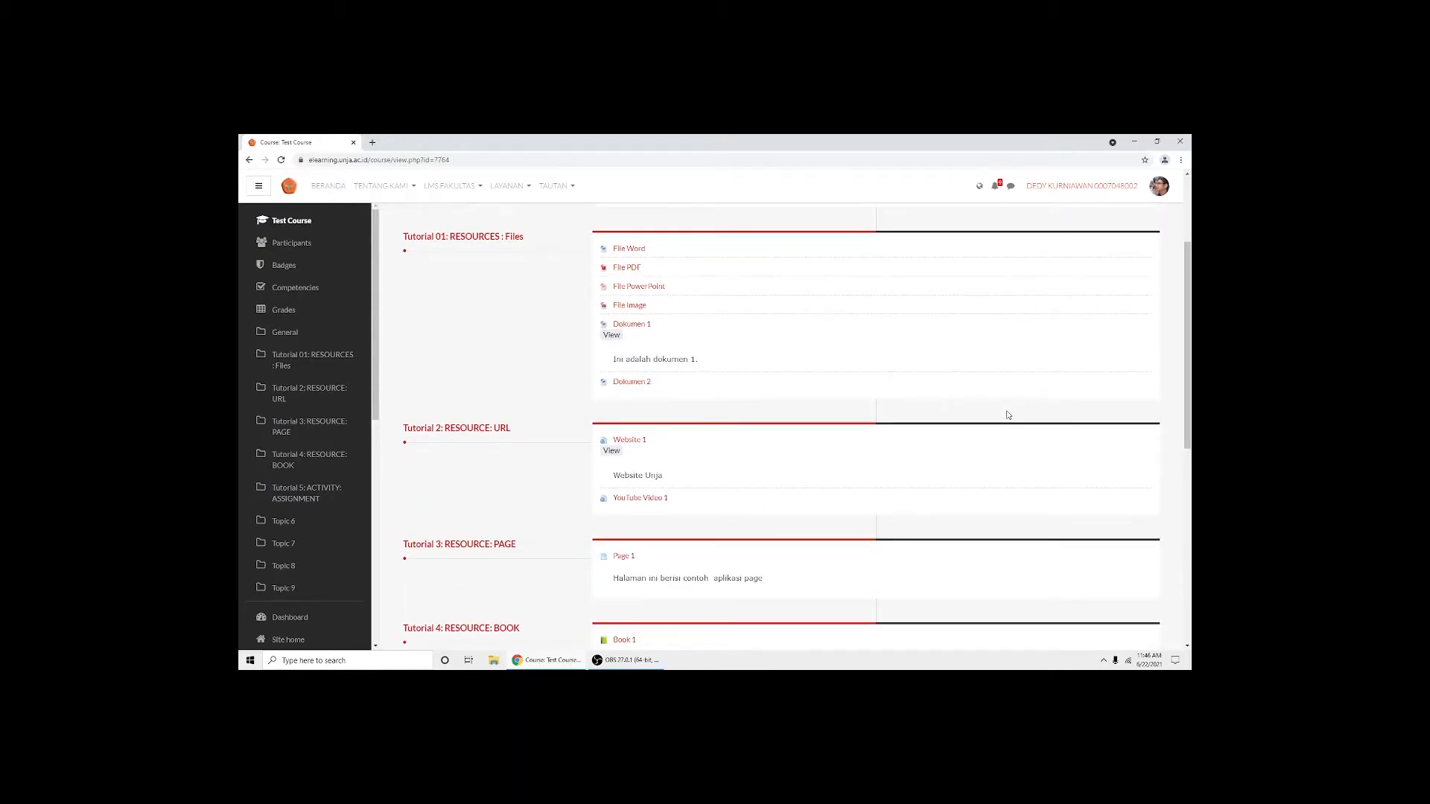
pyautogui.scroll(-1, 1009, 415)
pyautogui.scroll(-2, 1008, 415)
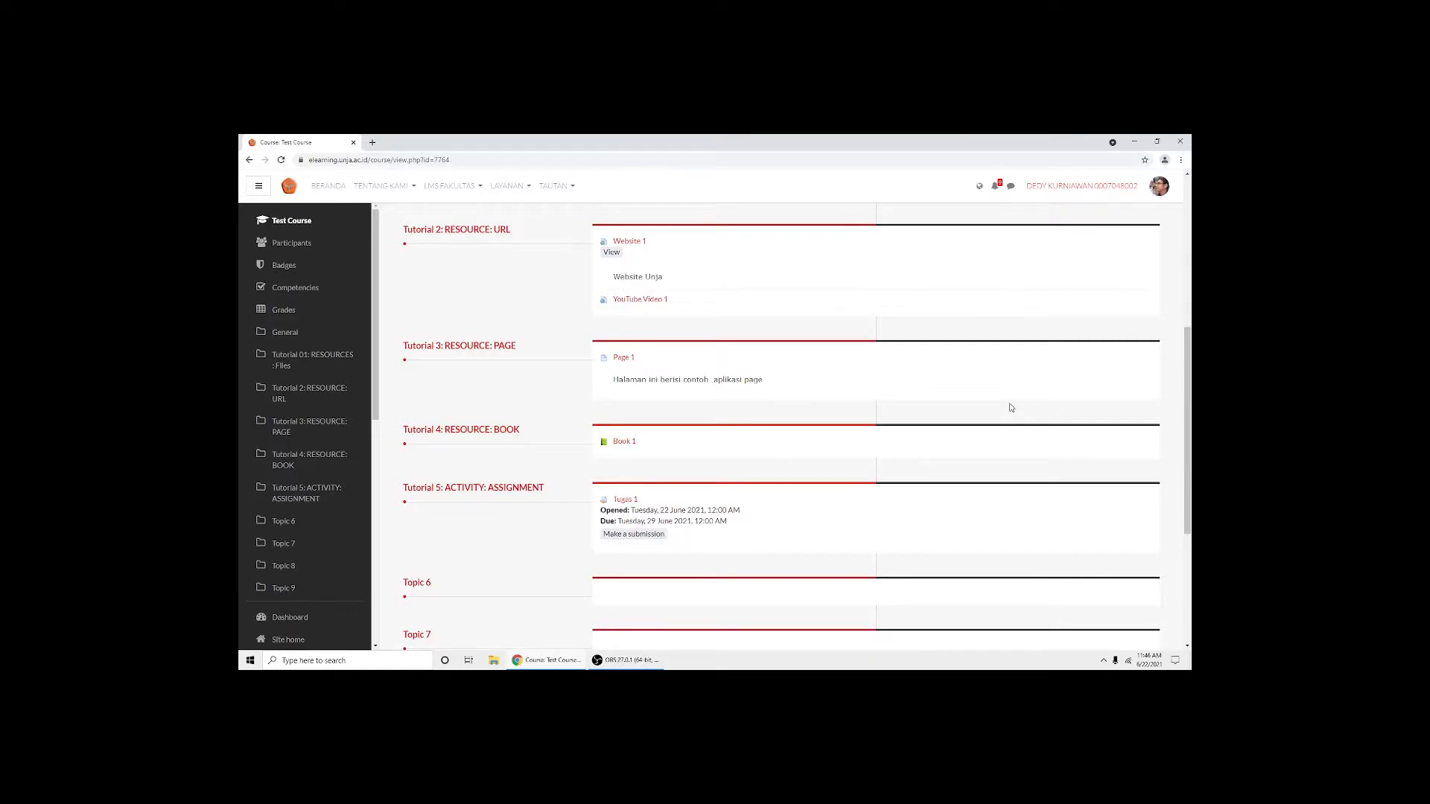
pyautogui.scroll(-2, 1011, 408)
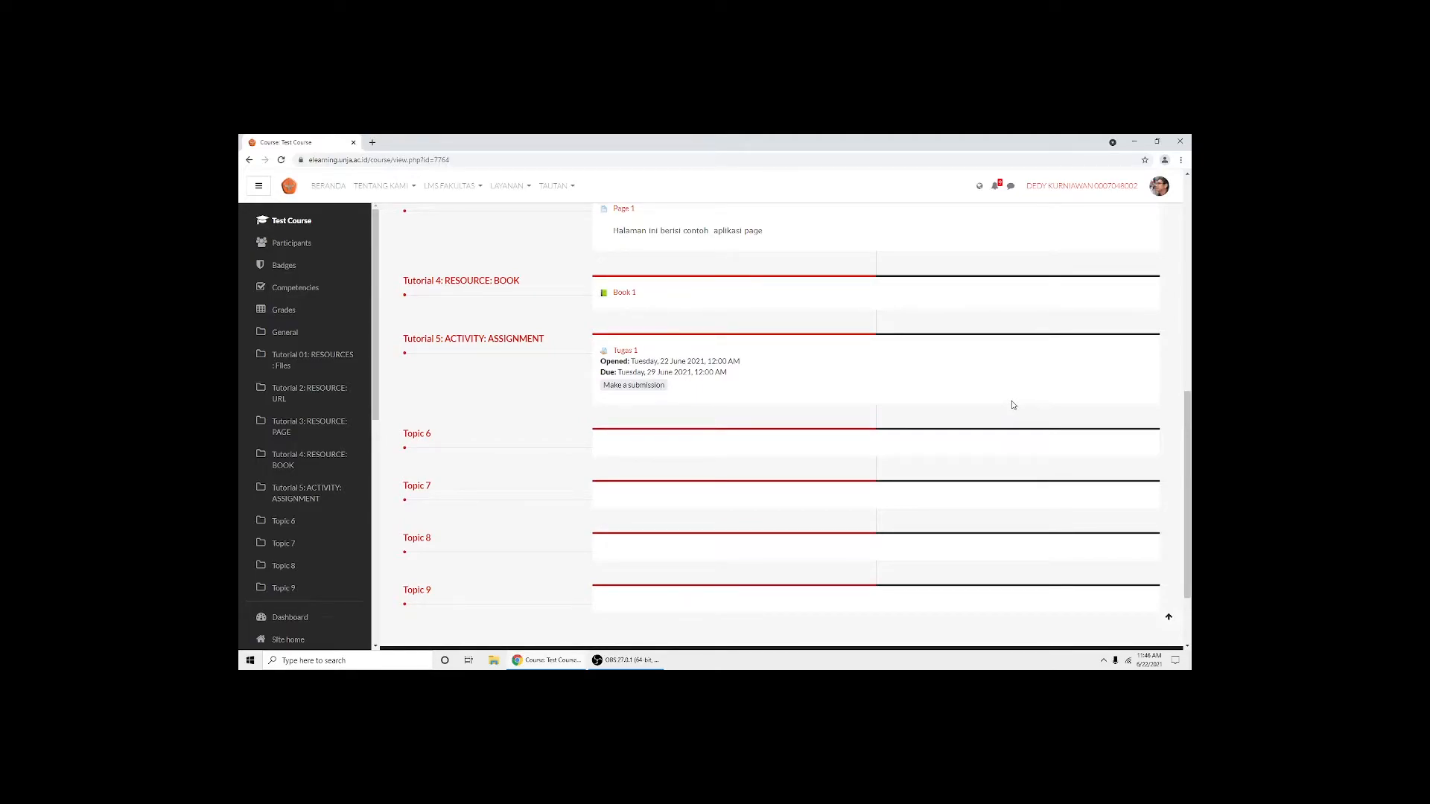
pyautogui.scroll(10, 1013, 404)
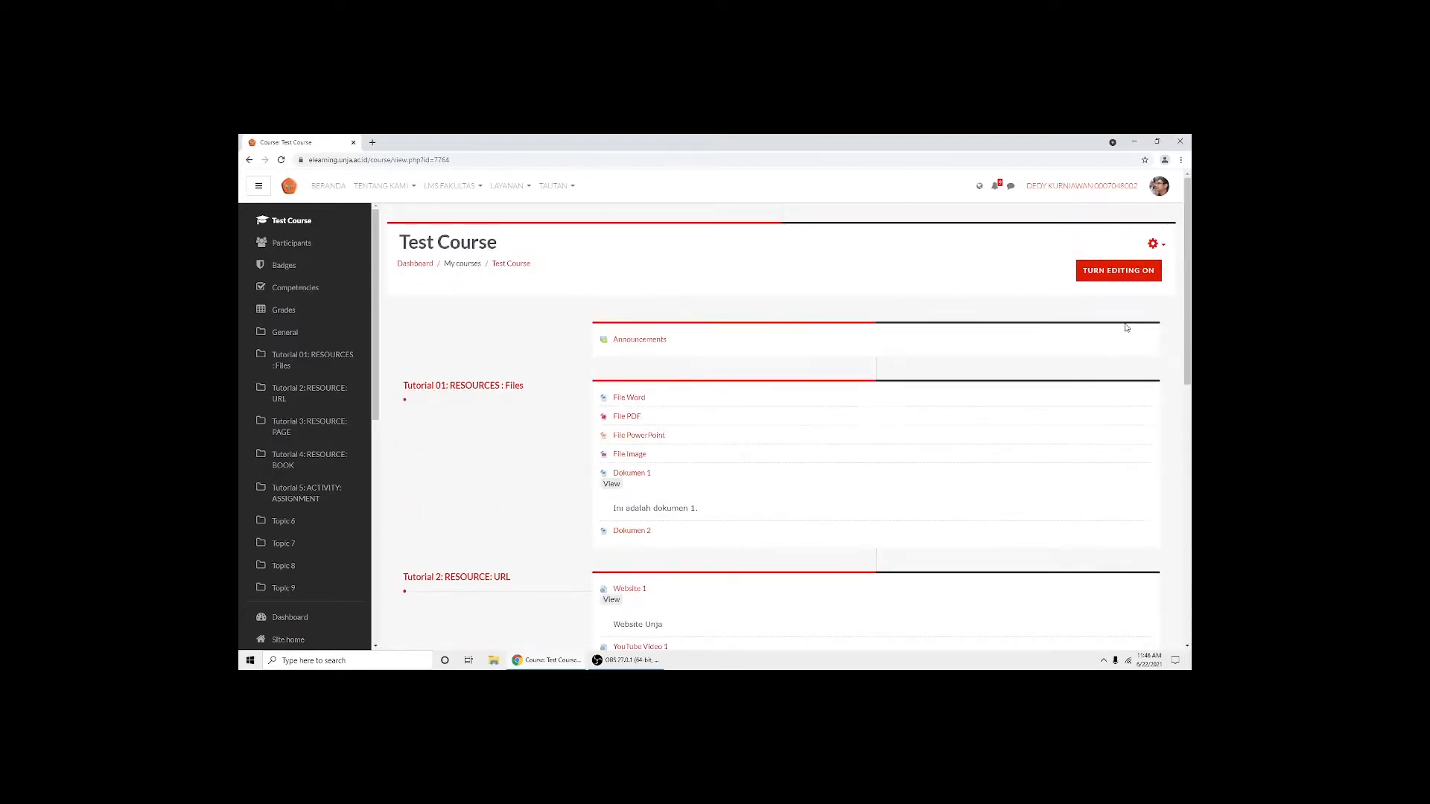
# Turn course editing on and add a new Assignment activity to the "Tutorial 5: ACTIVITY: ASSIGNMENT" section
pyautogui.click(1134, 271)
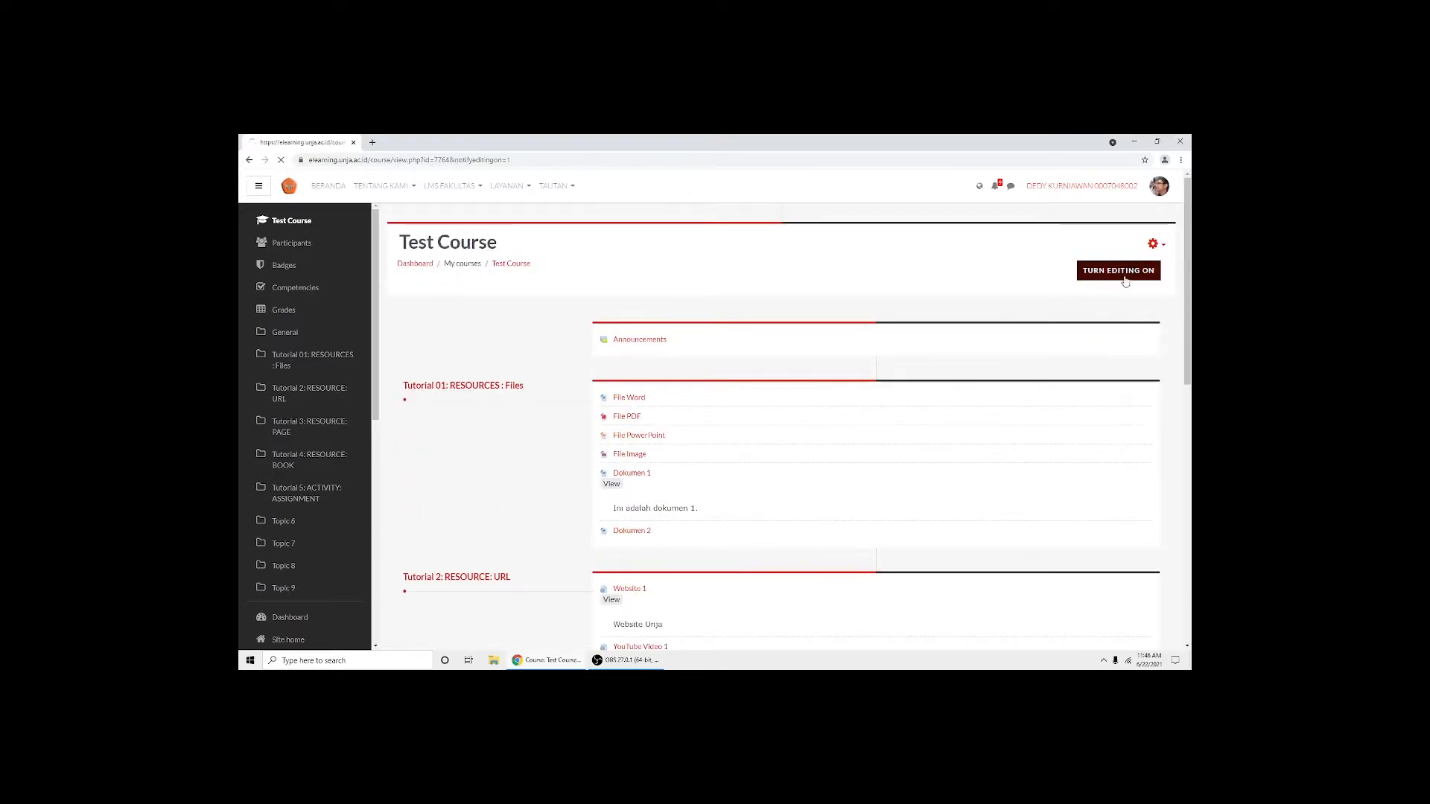
pyautogui.scroll(-8, 965, 415)
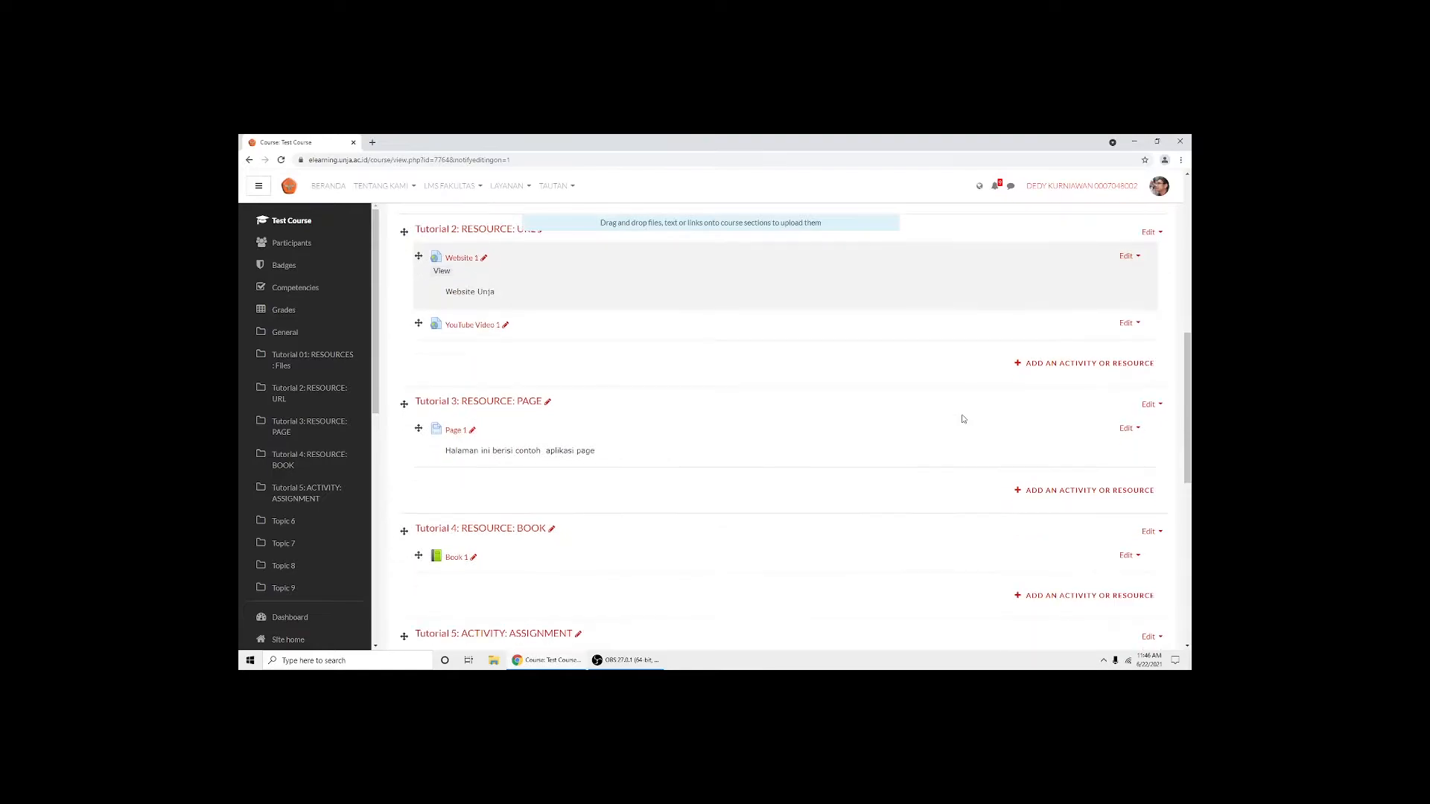
pyautogui.scroll(-5, 962, 419)
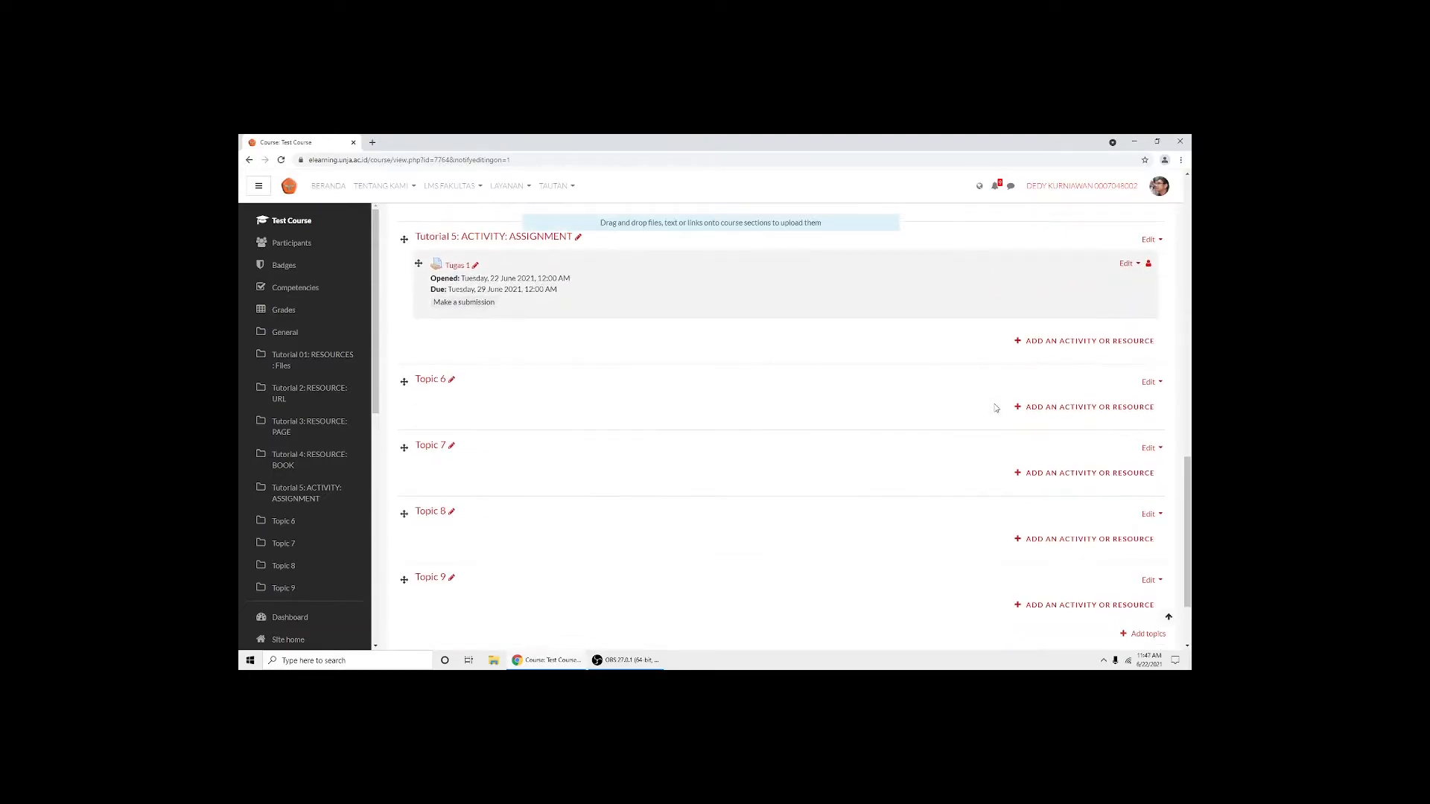
pyautogui.scroll(1, 996, 408)
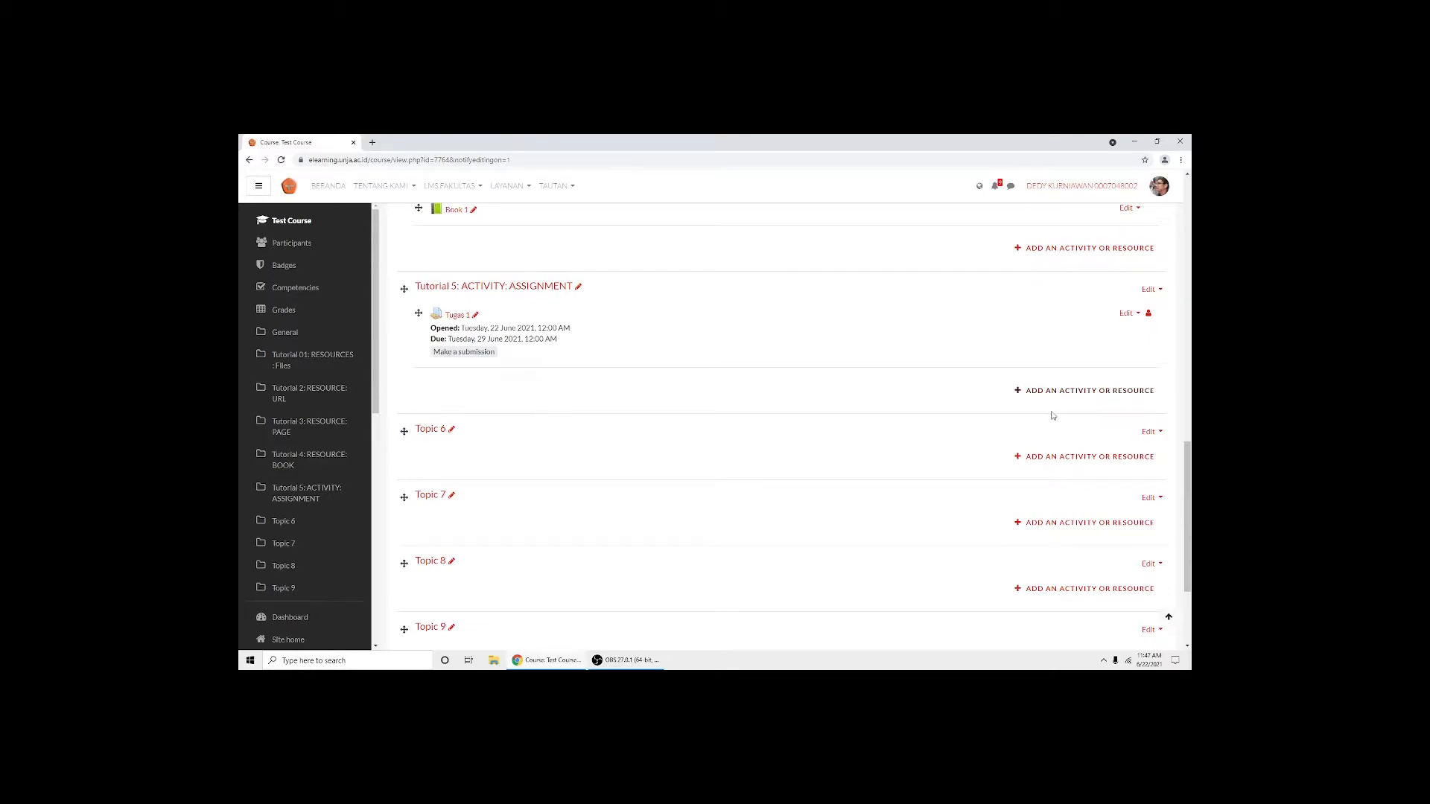
pyautogui.click(1080, 392)
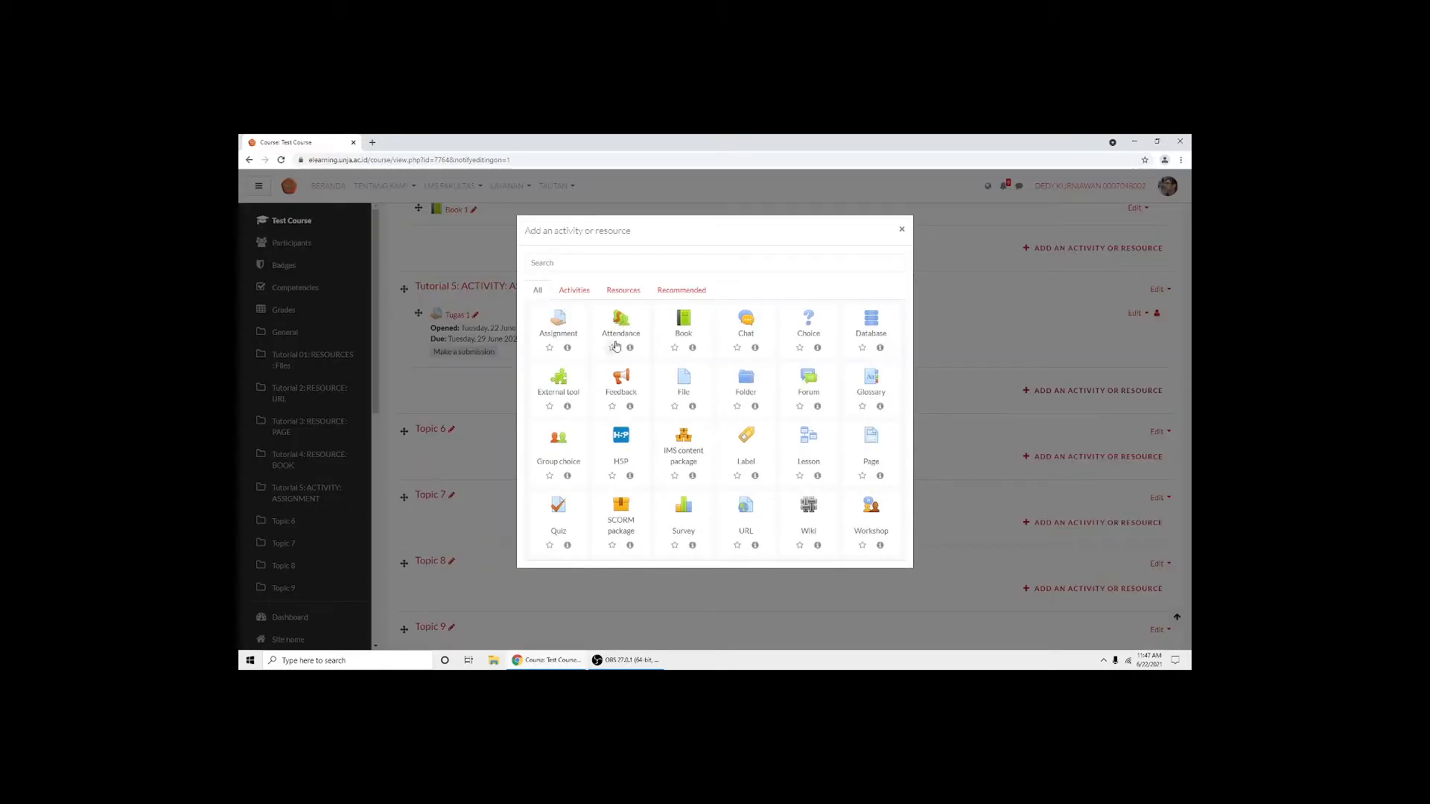
pyautogui.click(566, 322)
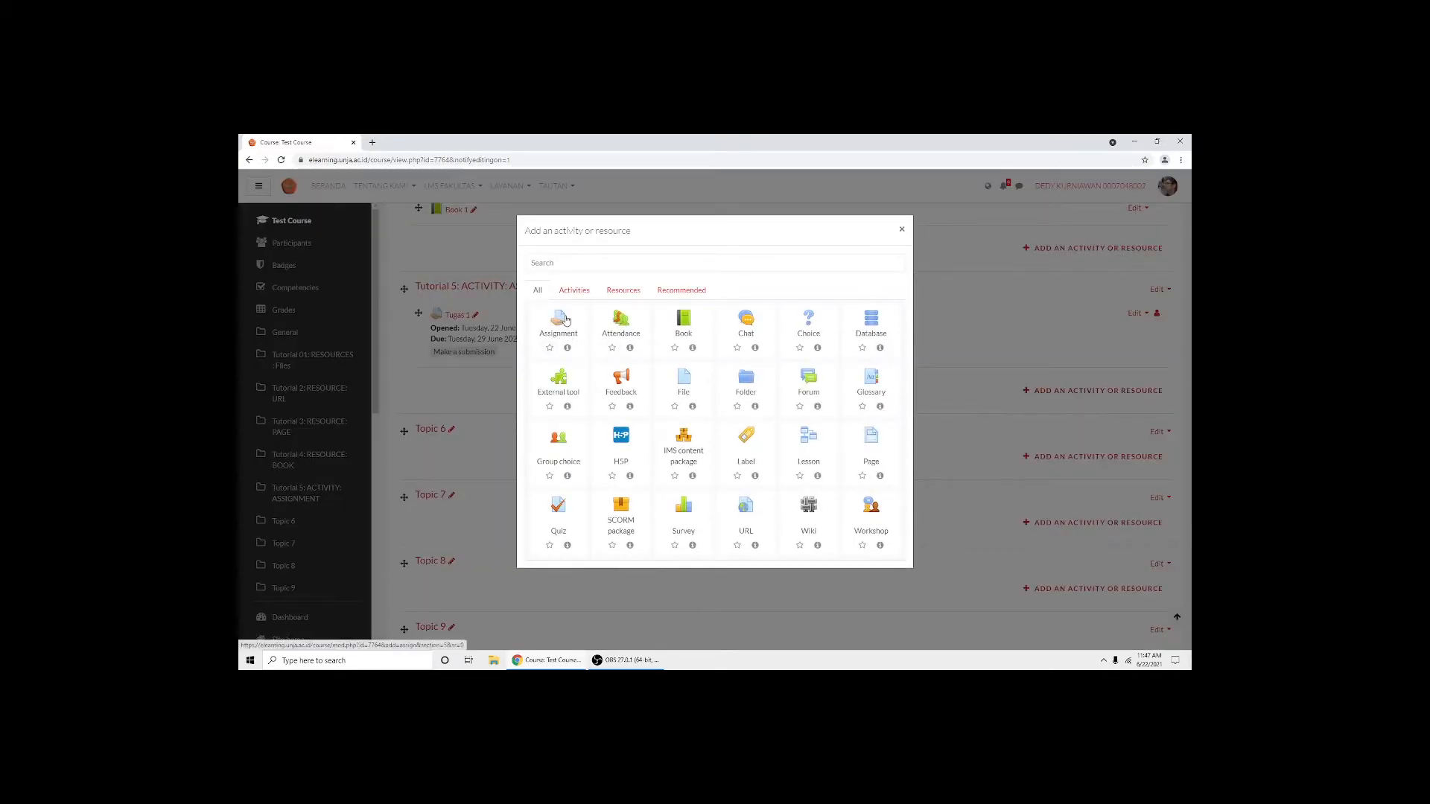
# Name the new assignment "Tugas 2" and allow online text submissions alongside file submissions
pyautogui.click(649, 373)
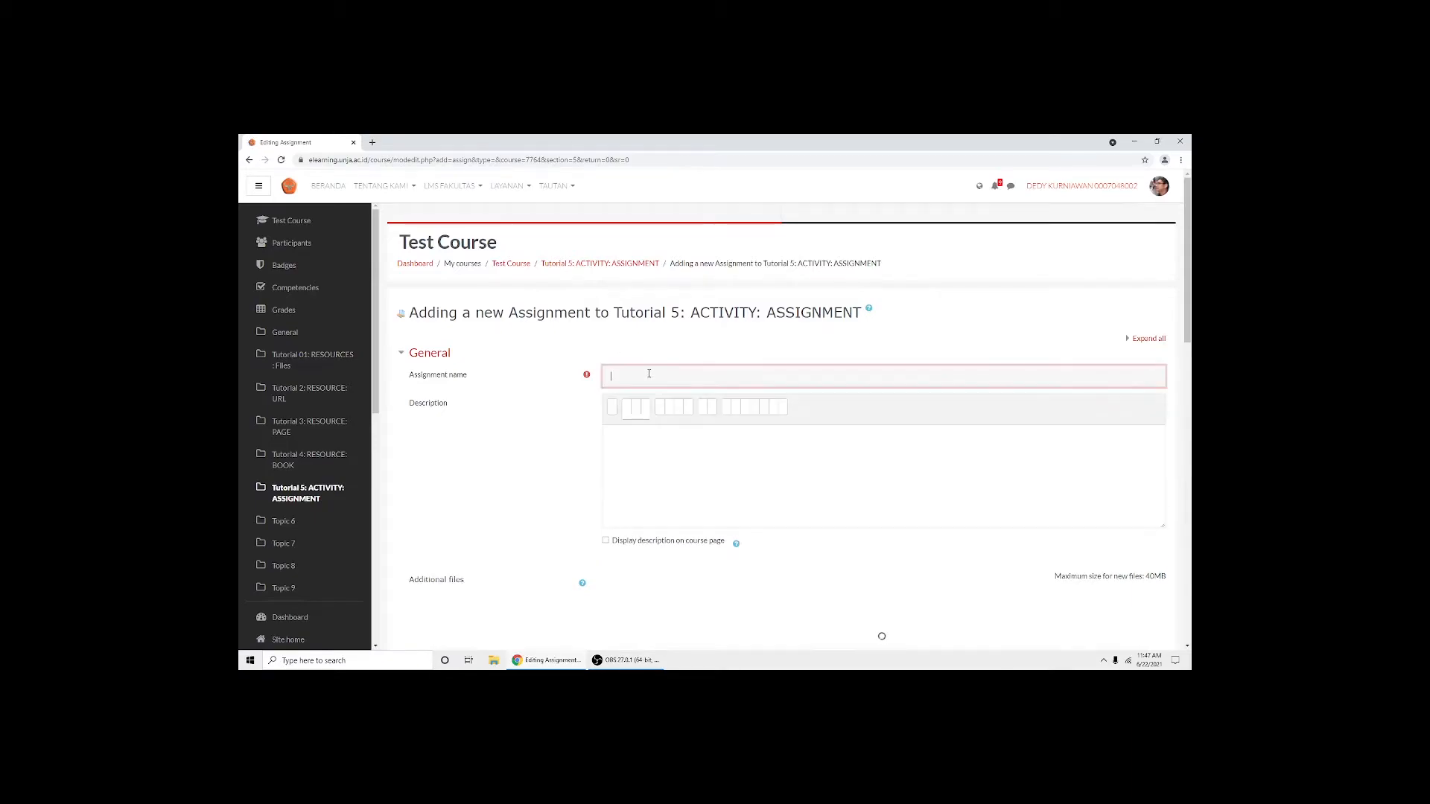
pyautogui.write('Tugas 2')
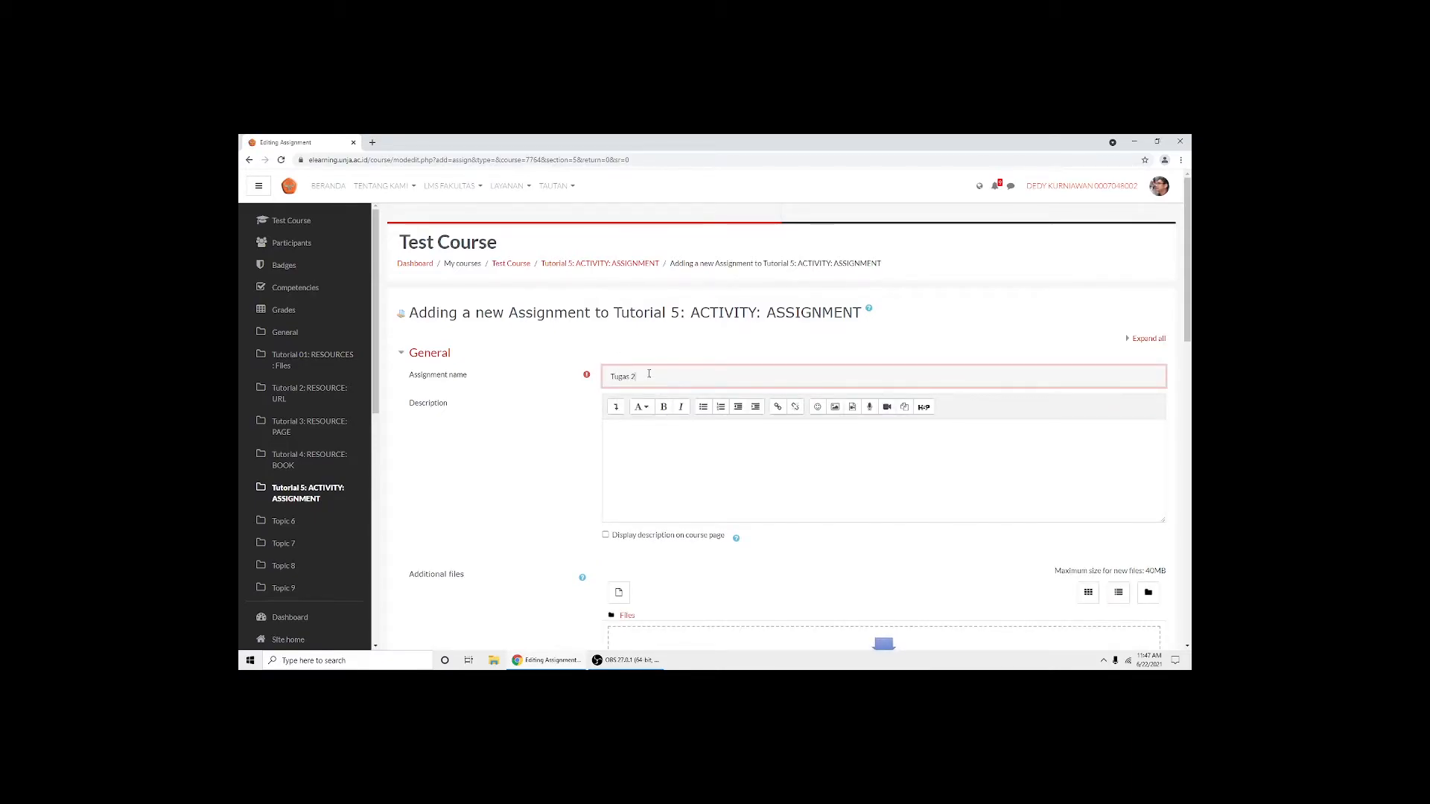
pyautogui.scroll(-5, 649, 373)
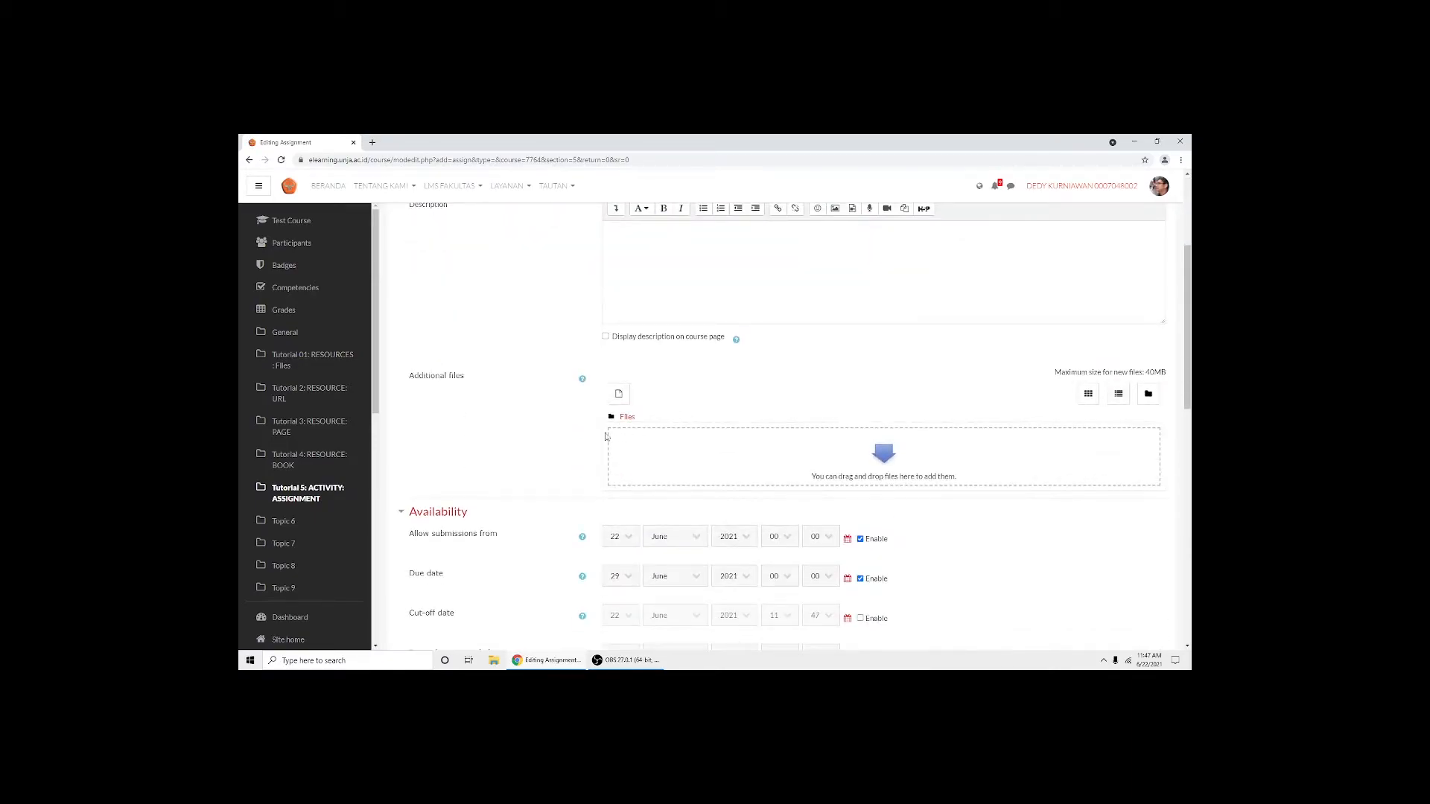
pyautogui.scroll(-3, 617, 438)
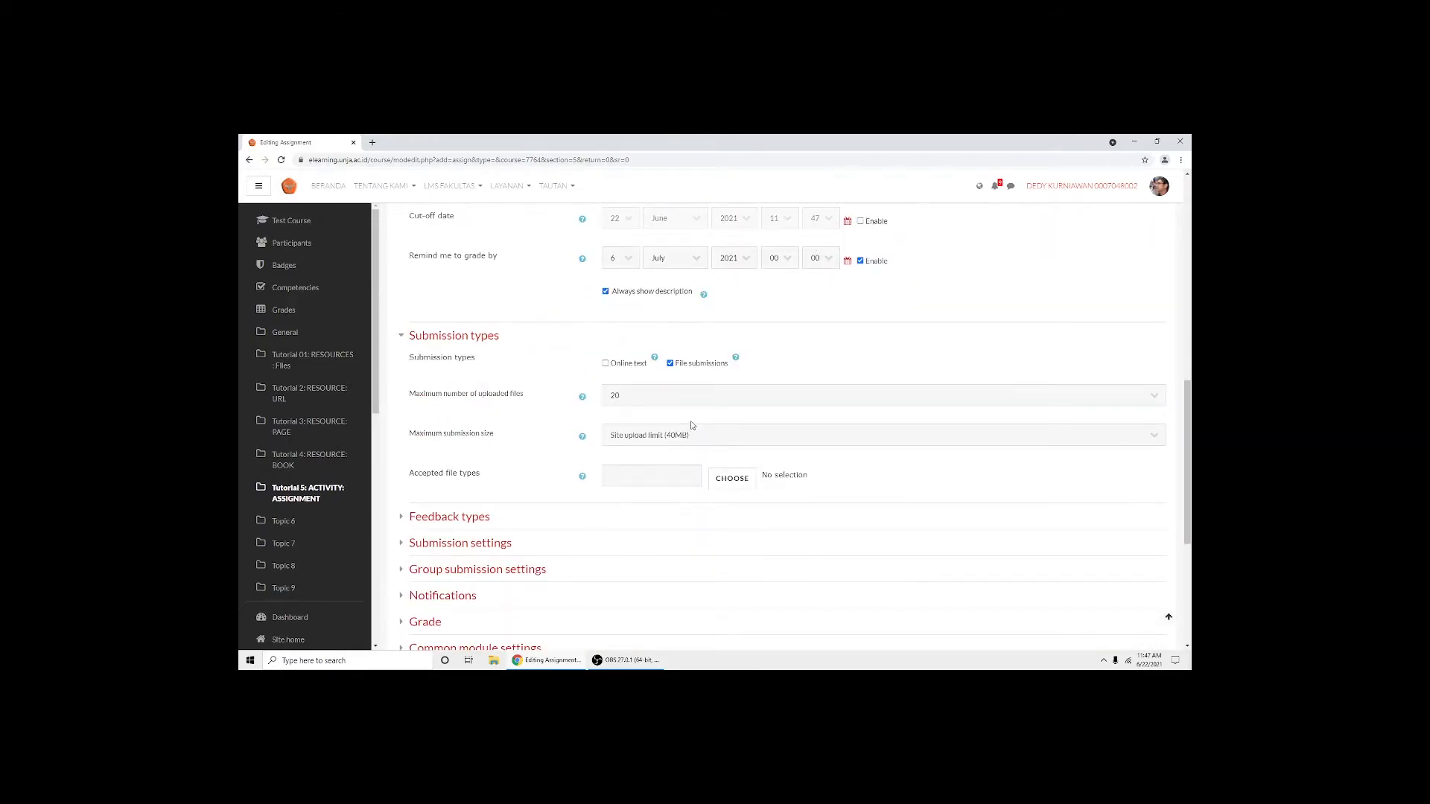
pyautogui.scroll(-2, 691, 424)
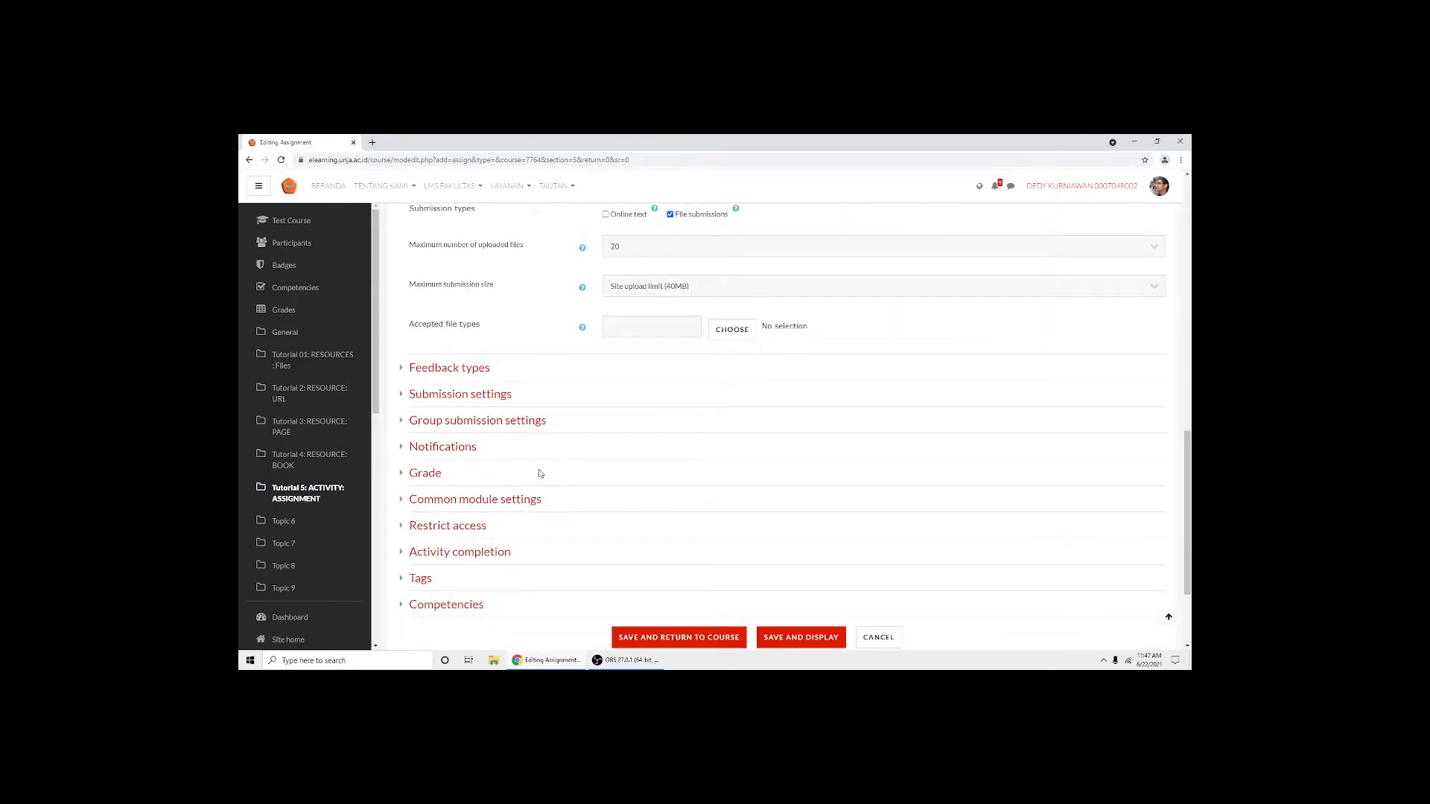
pyautogui.scroll(2, 431, 372)
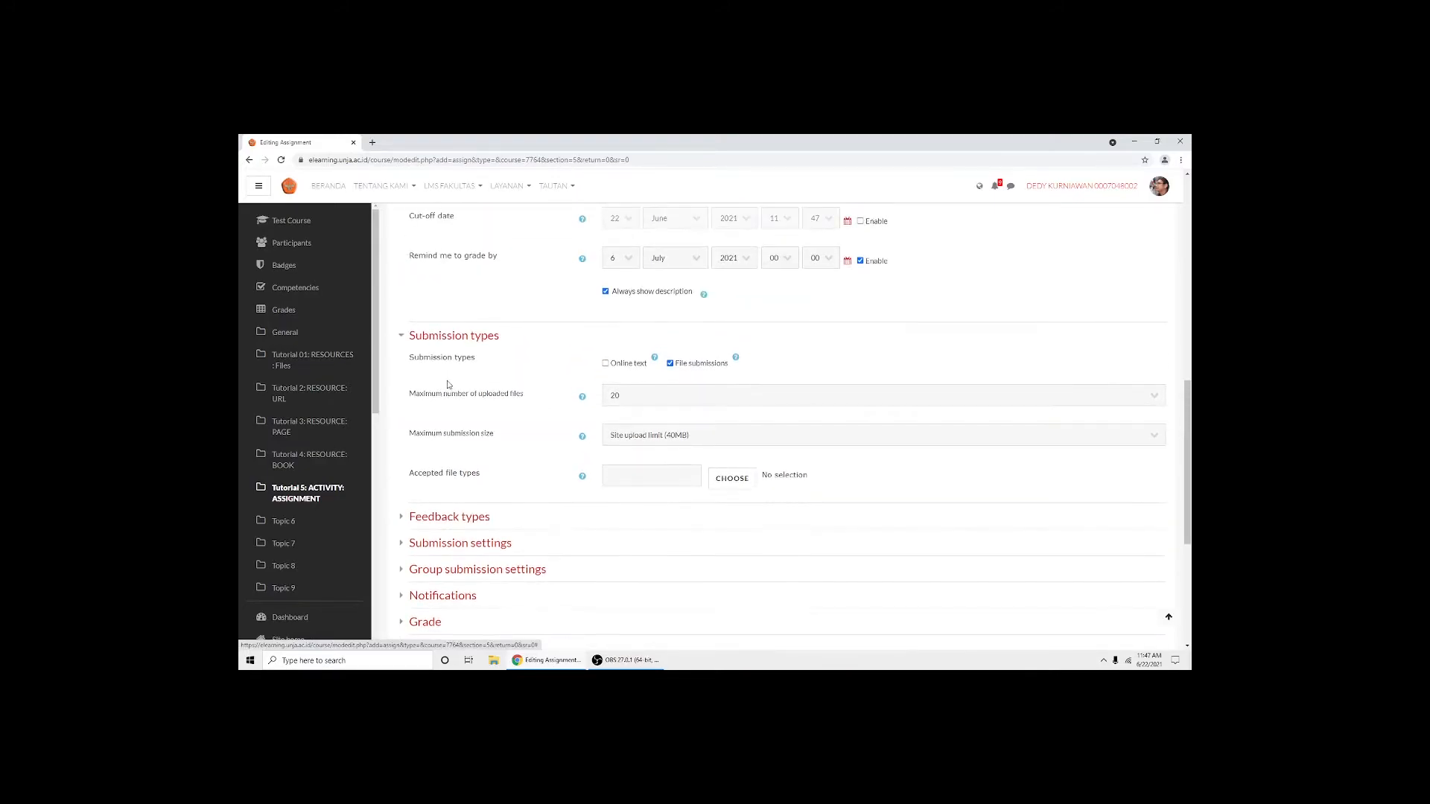
pyautogui.click(606, 365)
# Set the assignment's completion tracking to "Show activity as complete when conditions are met"
pyautogui.scroll(-3, 549, 451)
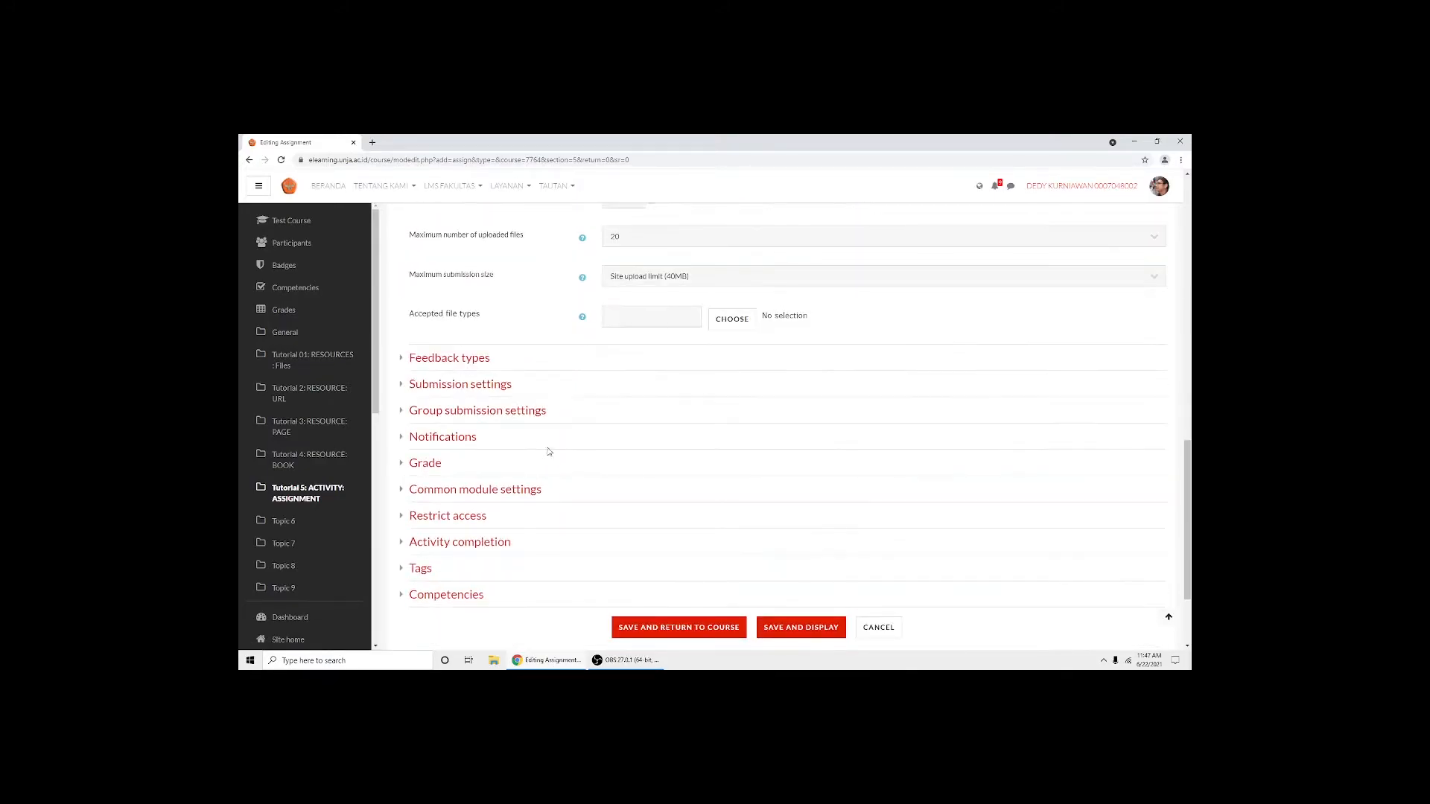
pyautogui.click(469, 541)
pyautogui.scroll(-2, 667, 469)
pyautogui.click(670, 417)
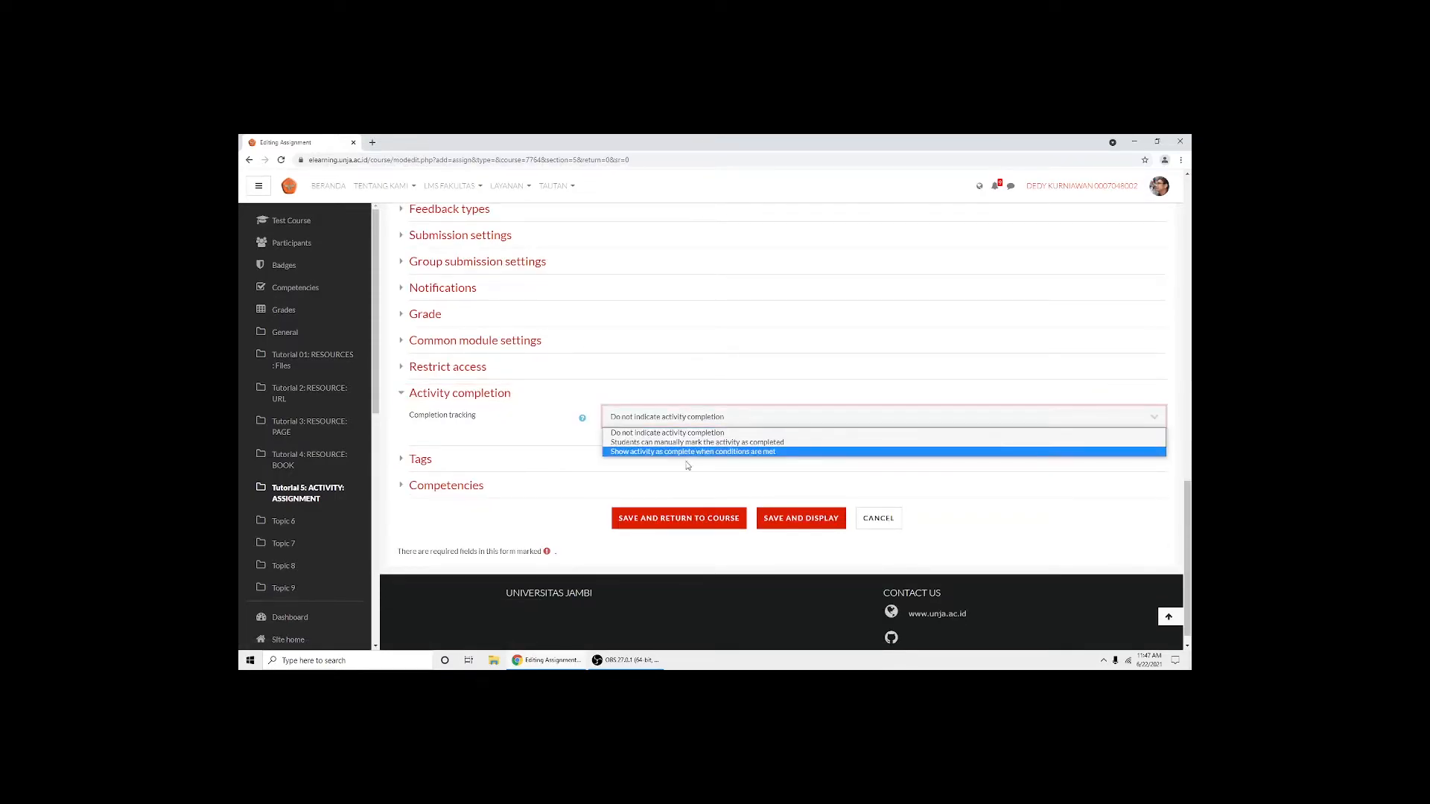
pyautogui.click(685, 451)
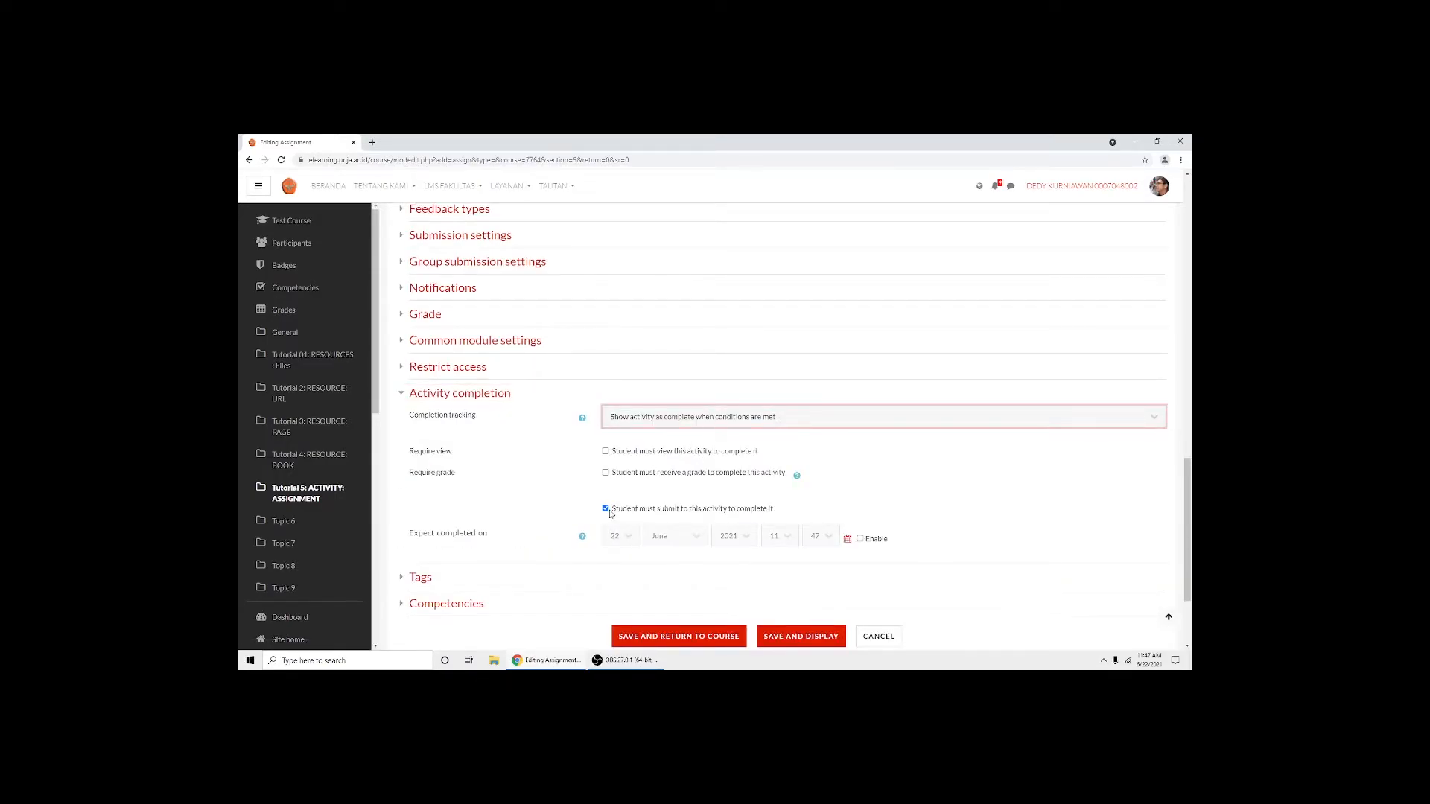
# Set the grading method of Tugas 2 to Rubric and save the assignment, returning to the course page
pyautogui.scroll(2, 611, 512)
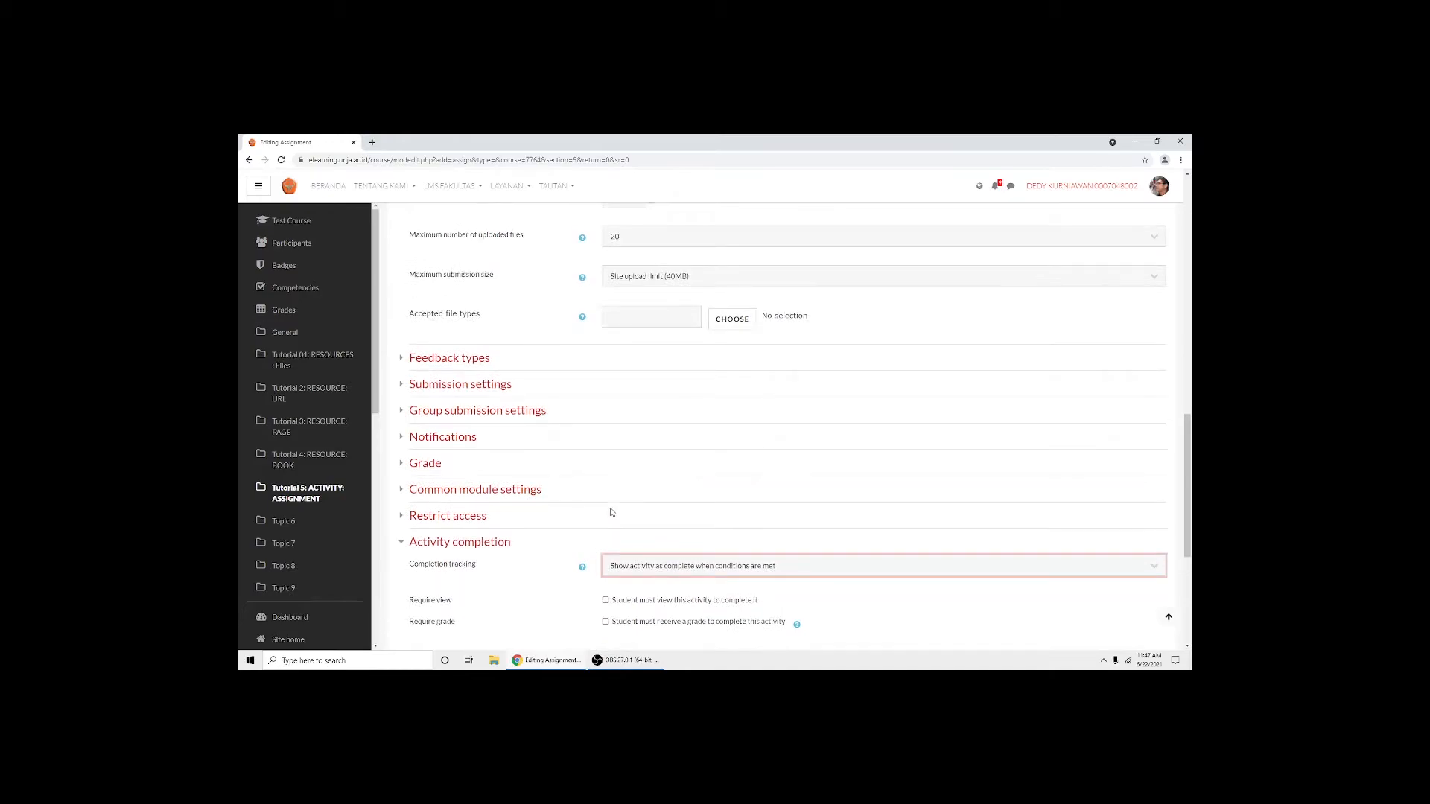
pyautogui.scroll(10, 611, 512)
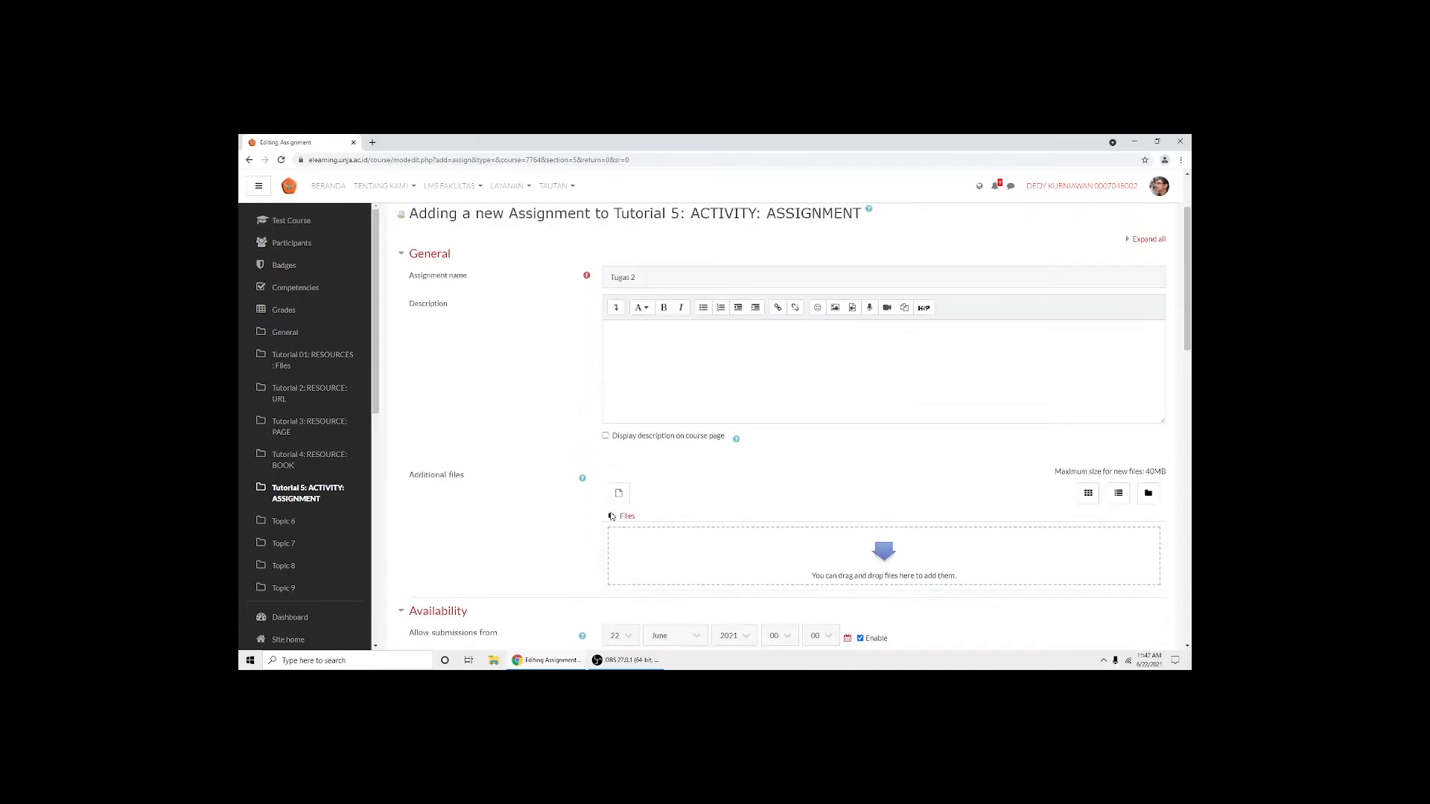
pyautogui.scroll(-8, 611, 515)
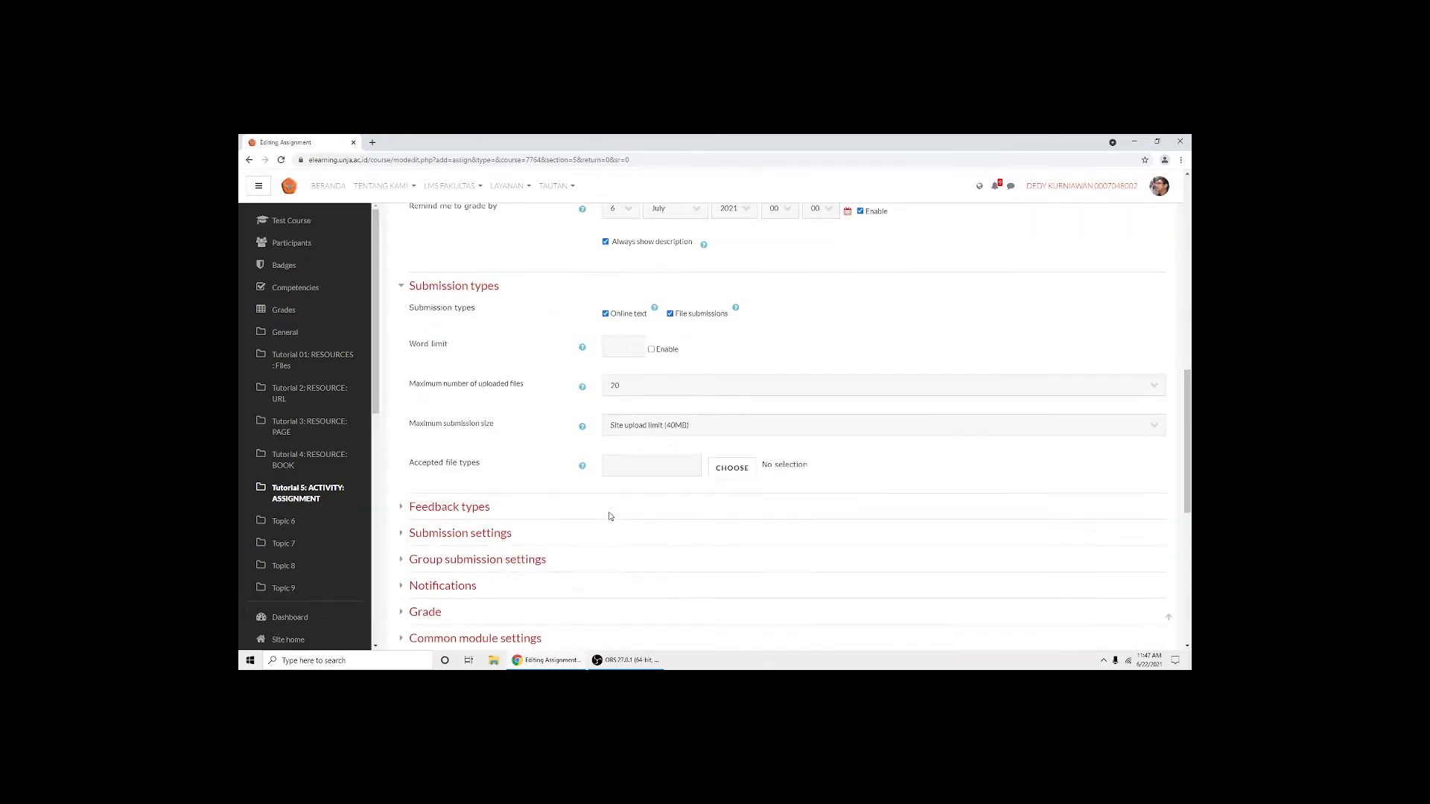
pyautogui.scroll(-3, 609, 516)
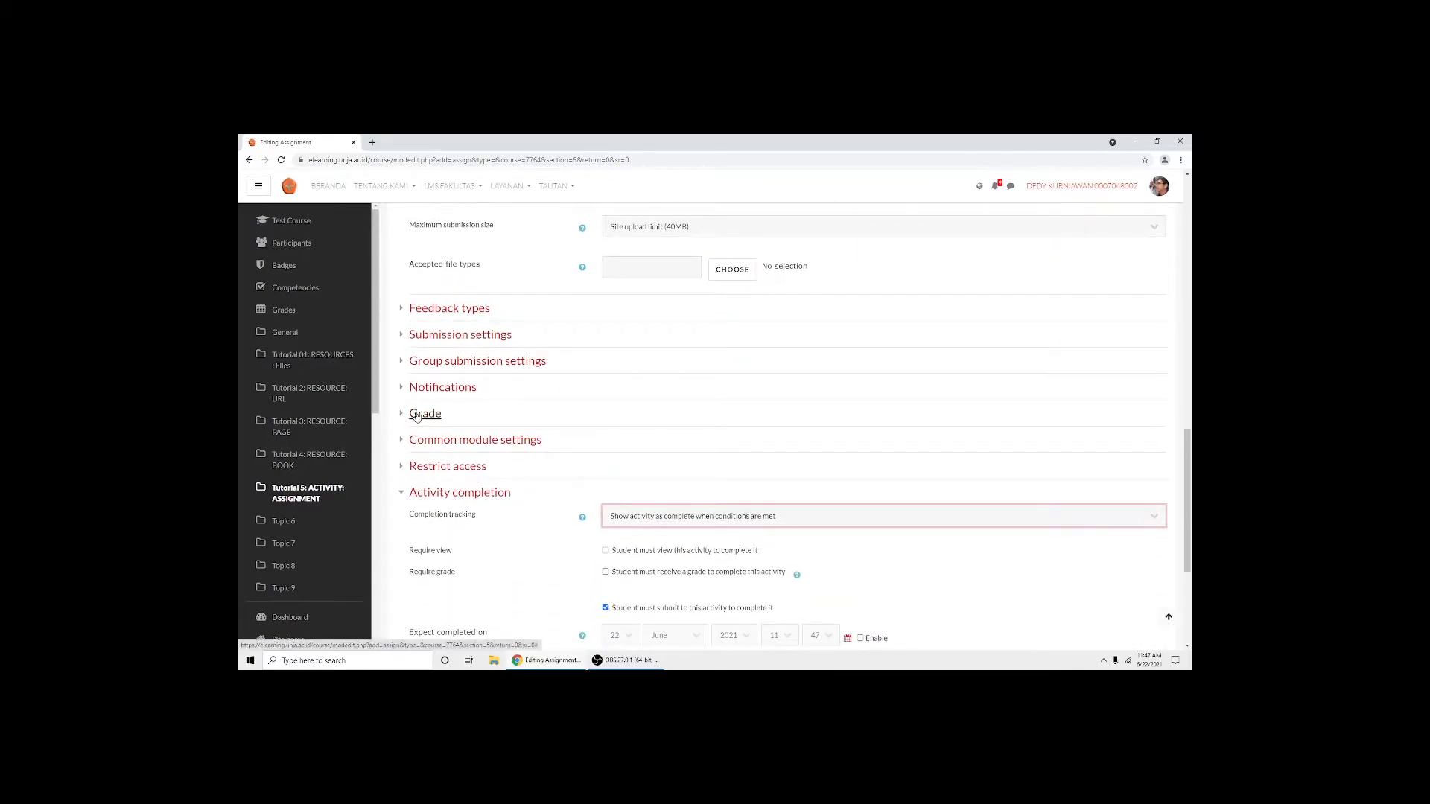
pyautogui.click(418, 414)
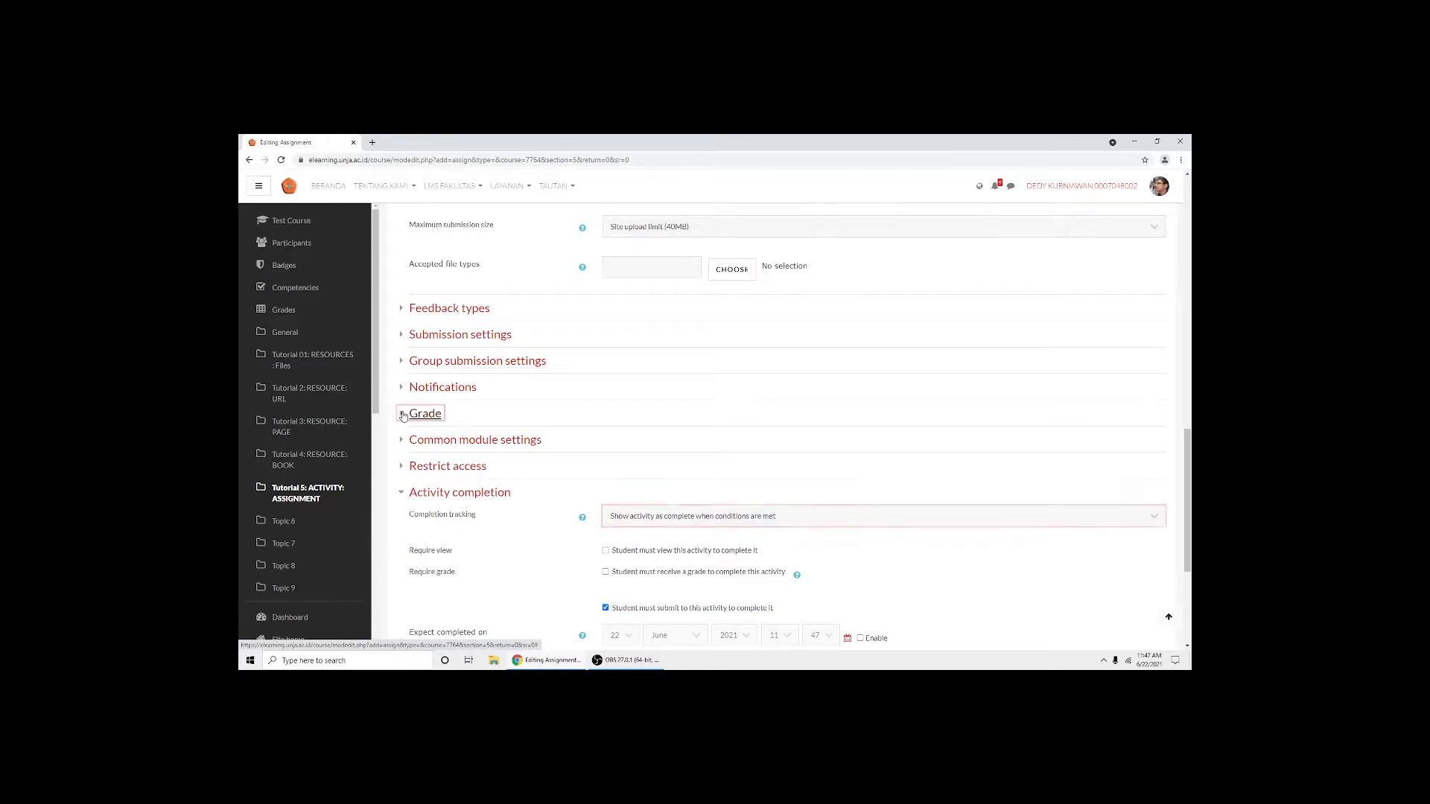
pyautogui.scroll(-1, 567, 427)
pyautogui.scroll(-3, 568, 426)
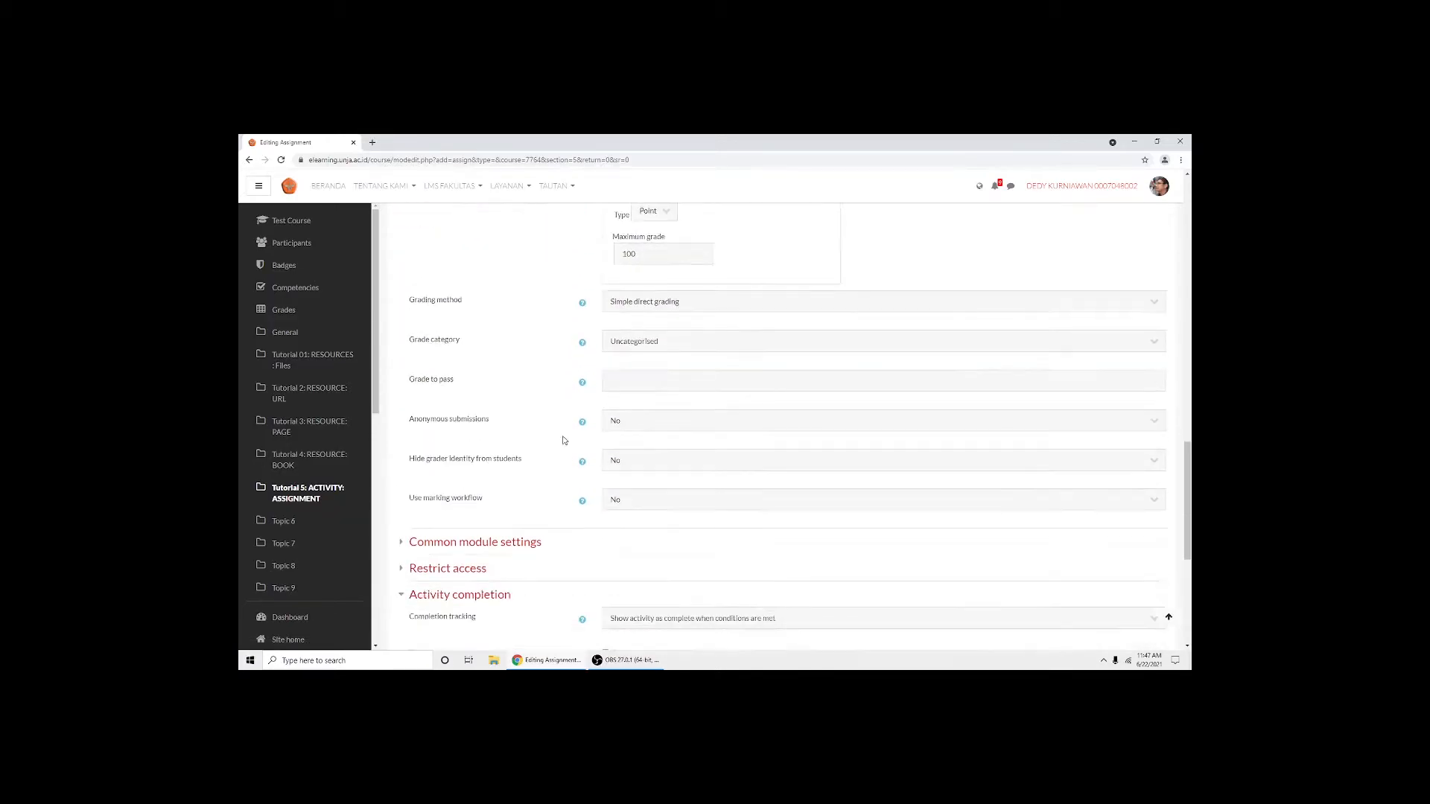
pyautogui.click(629, 298)
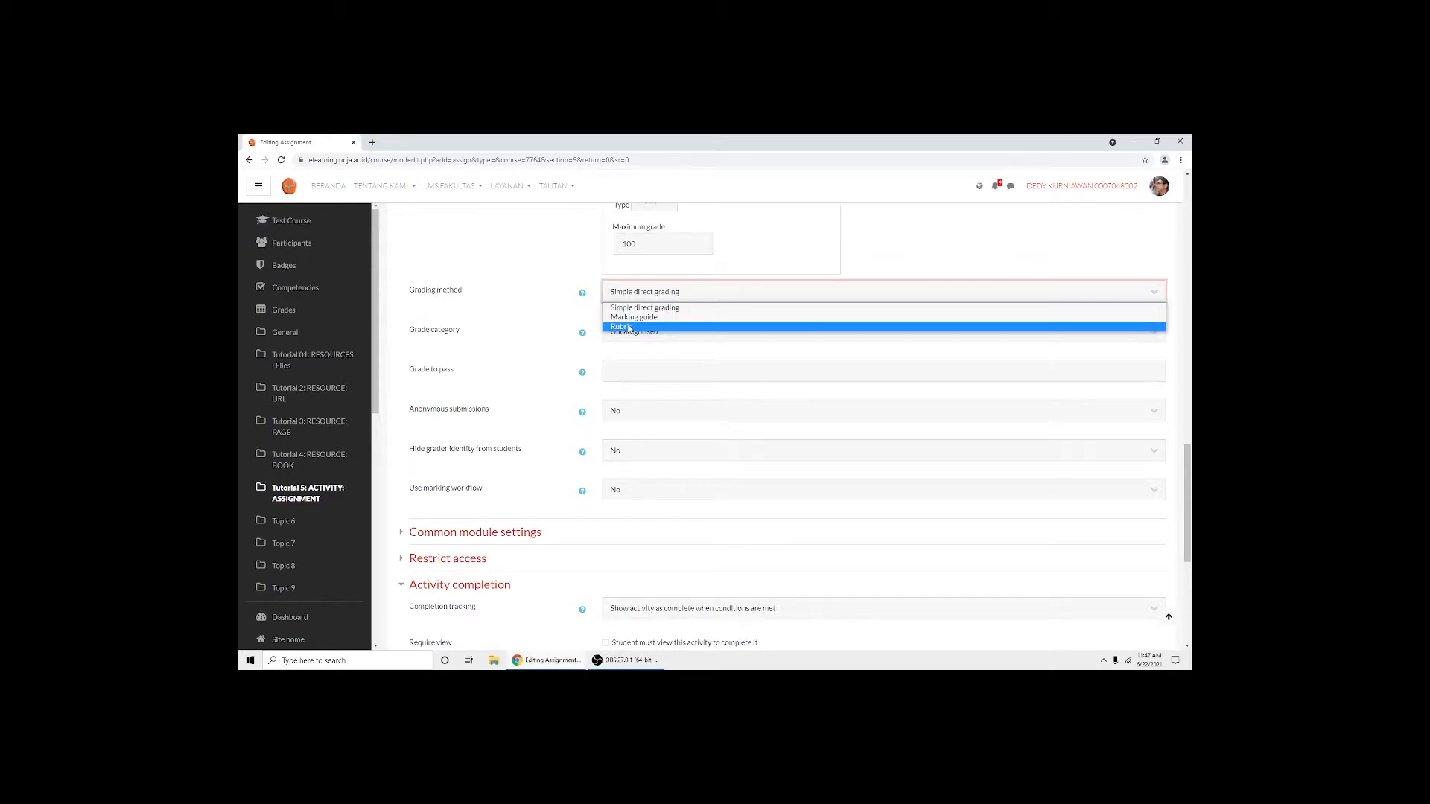
pyautogui.click(699, 328)
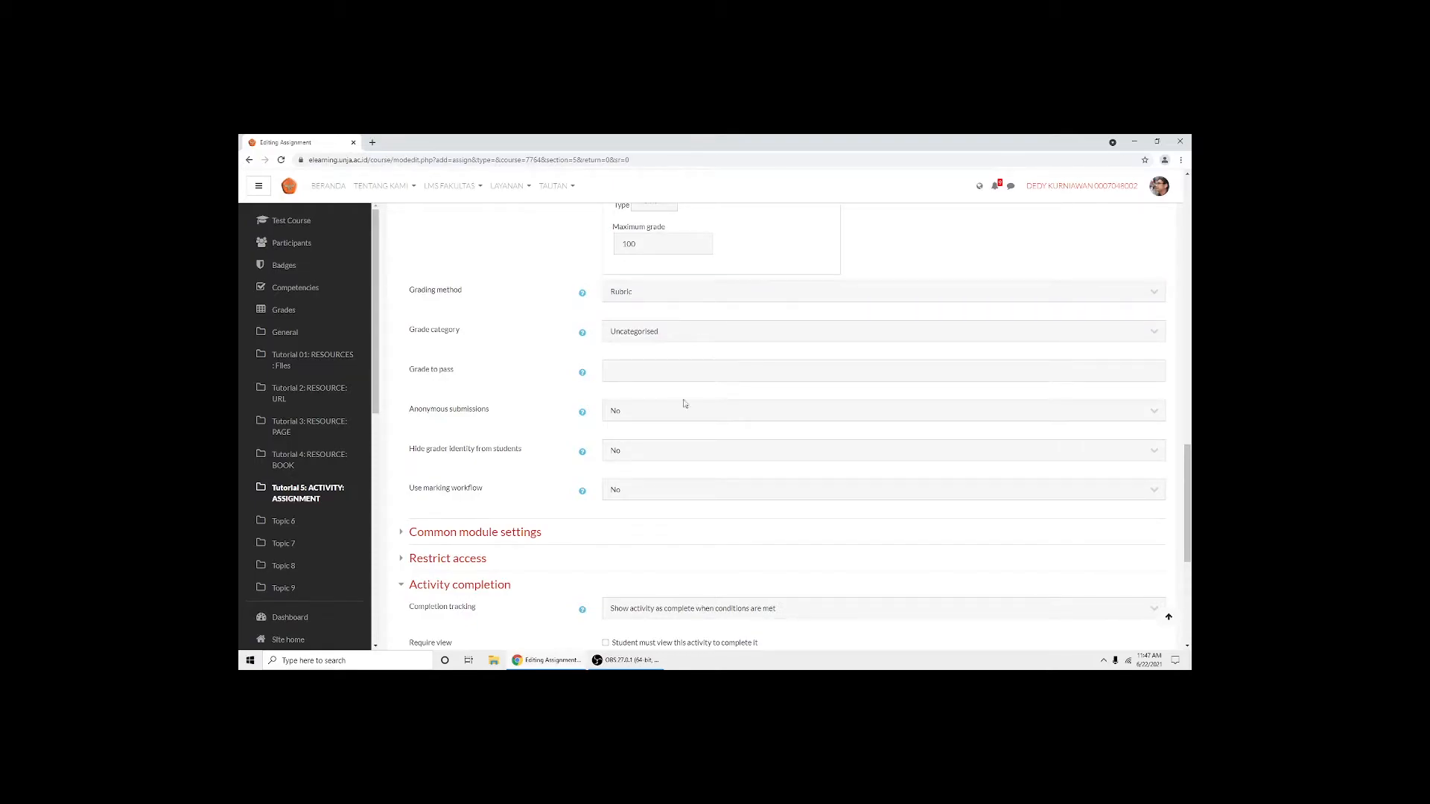
pyautogui.scroll(-5, 683, 402)
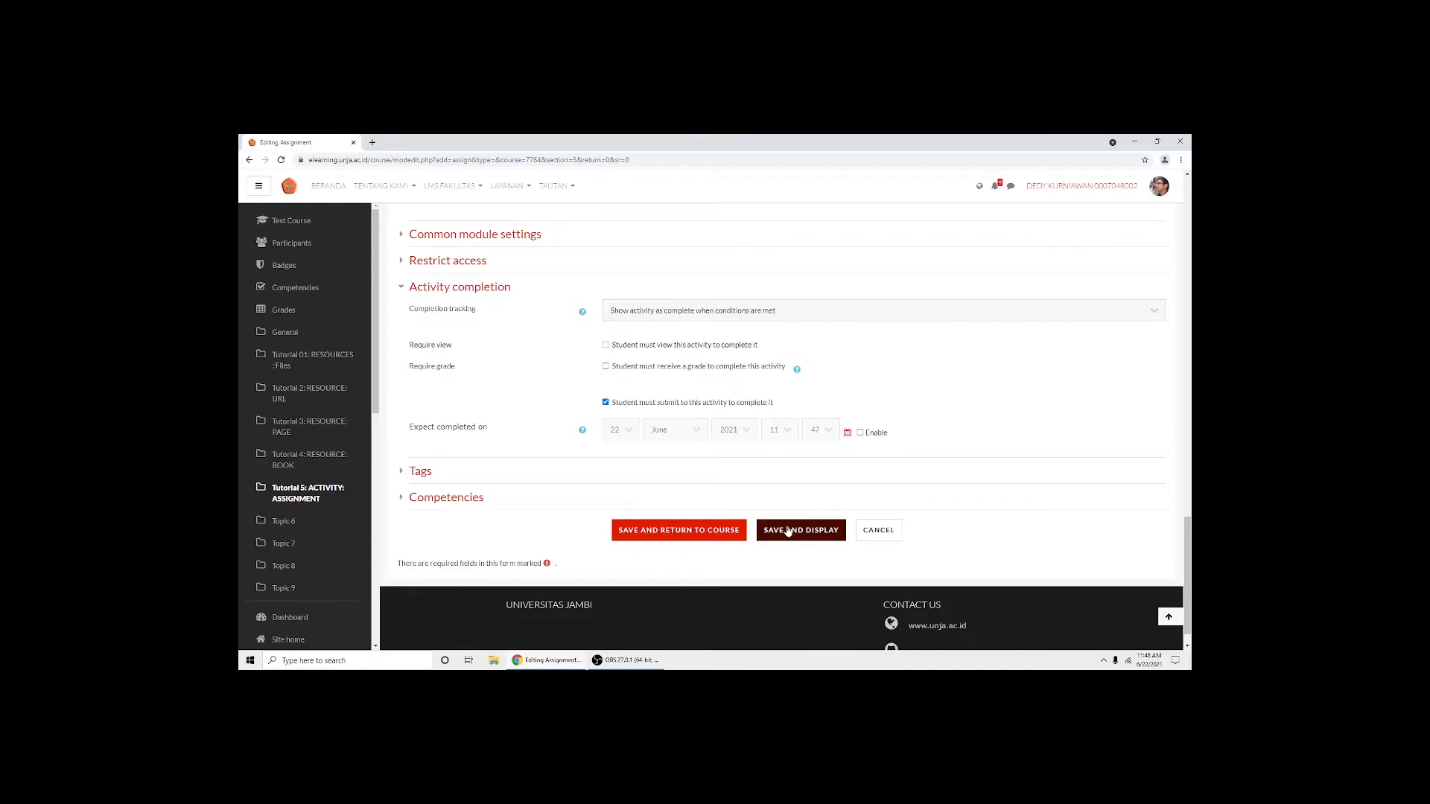
pyautogui.click(711, 538)
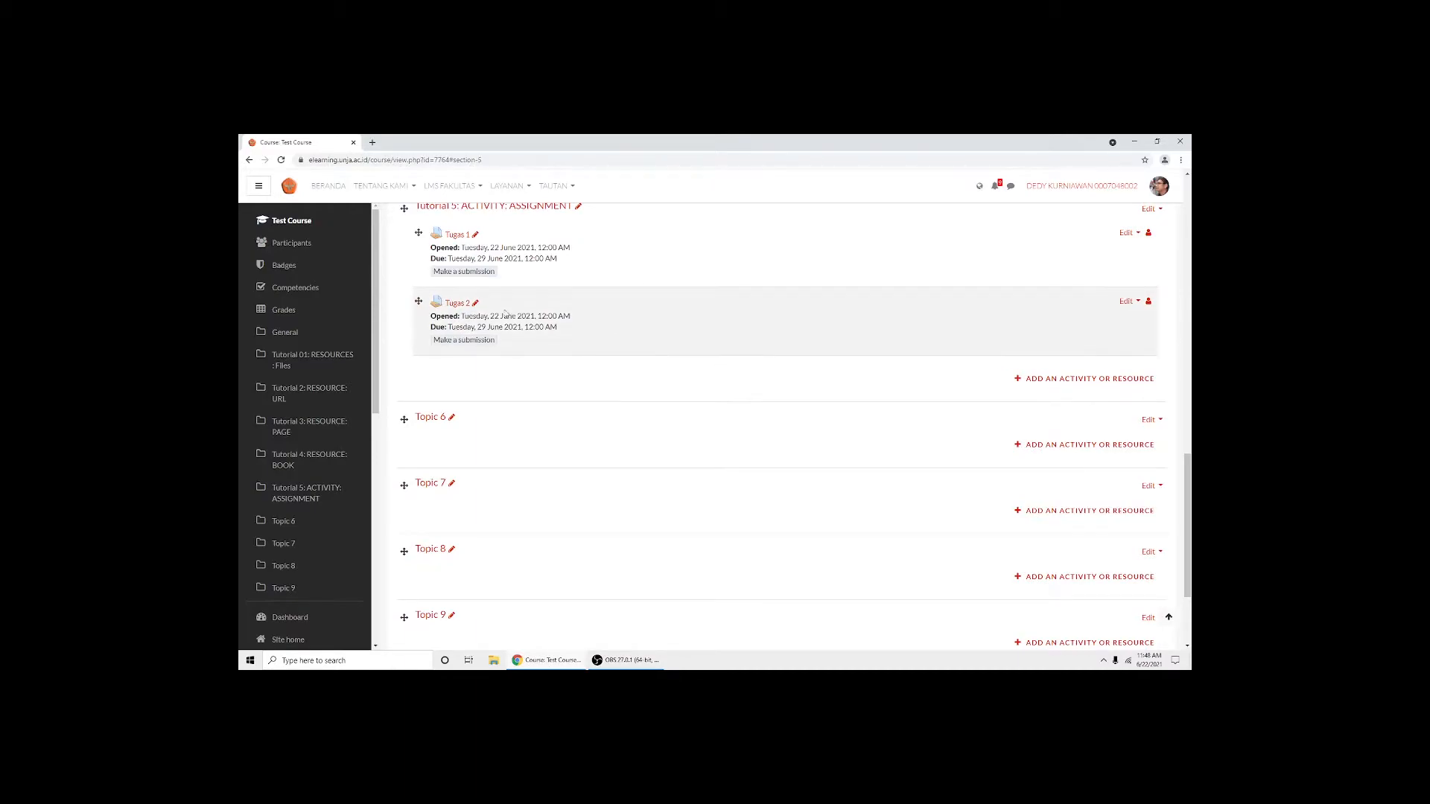
# Open the Tugas 2 assignment and start defining its grading rubric
pyautogui.scroll(1, 556, 377)
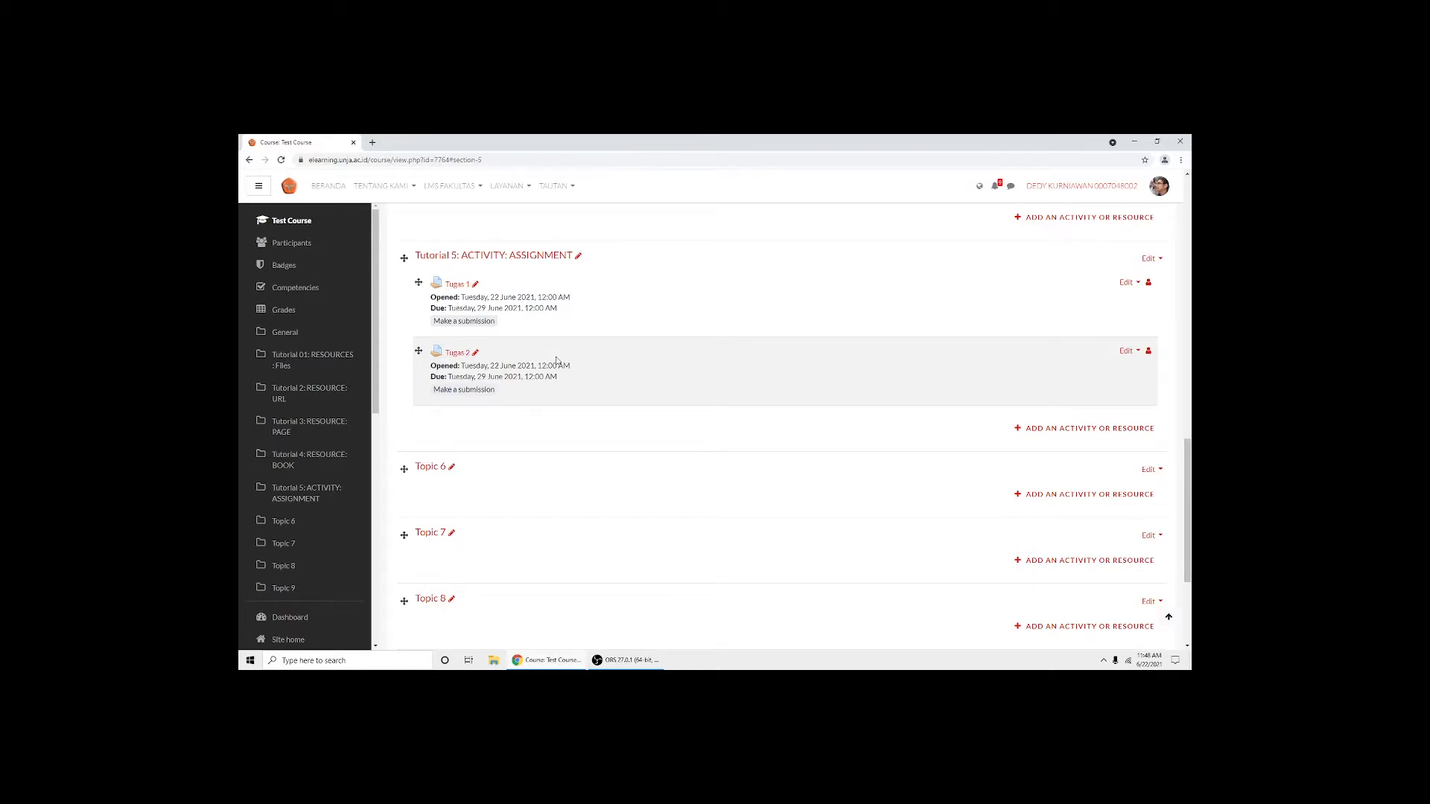
pyautogui.click(460, 358)
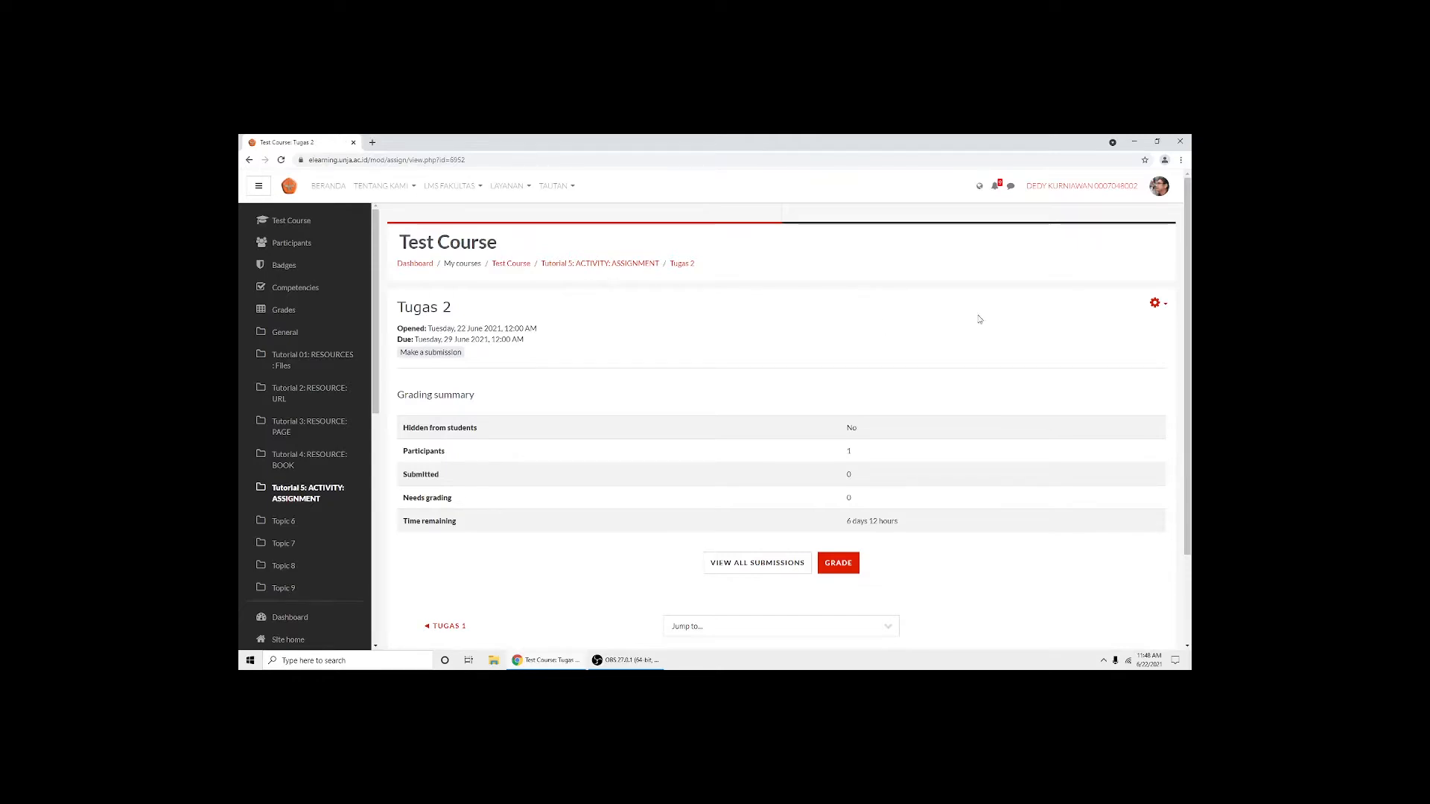
pyautogui.click(1155, 305)
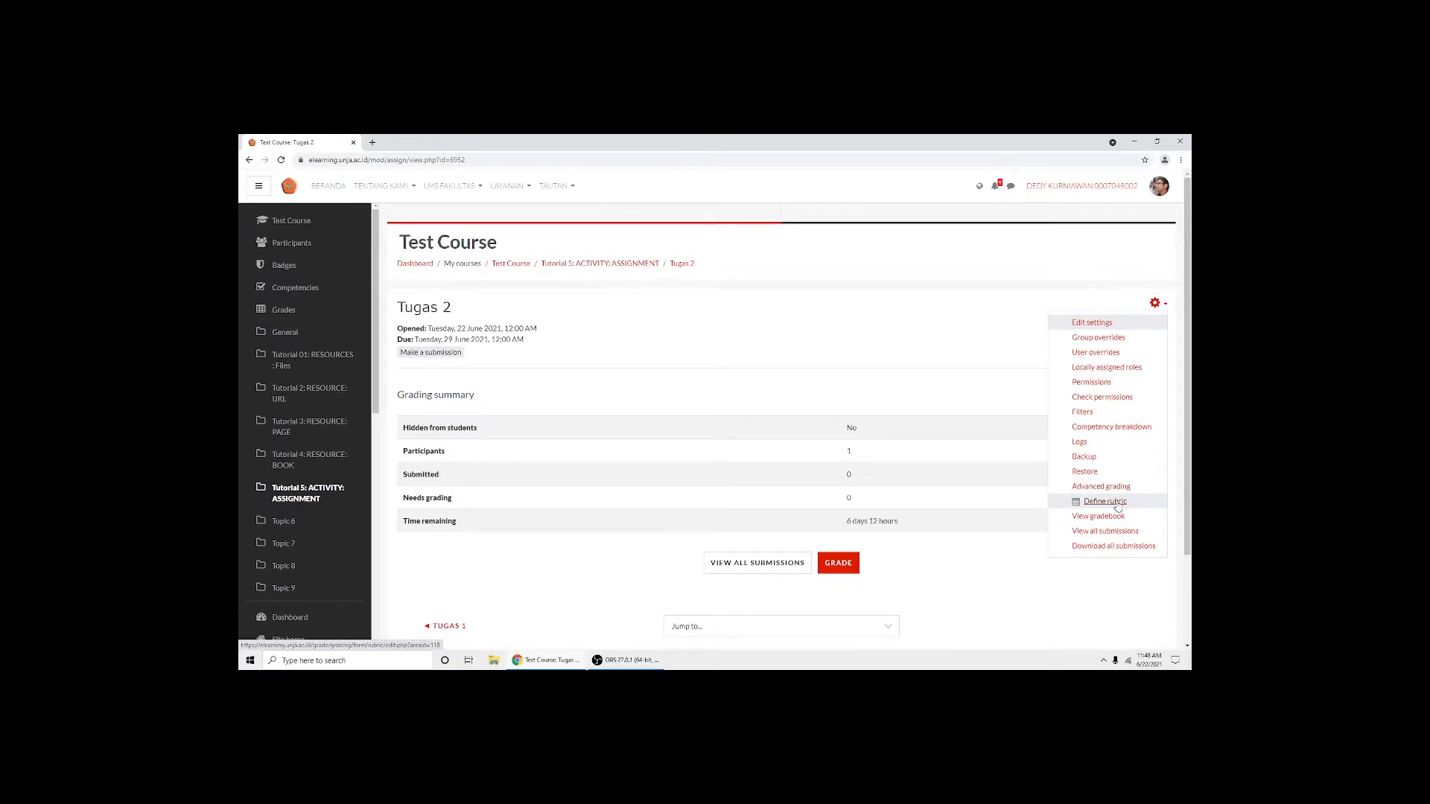
pyautogui.click(1115, 501)
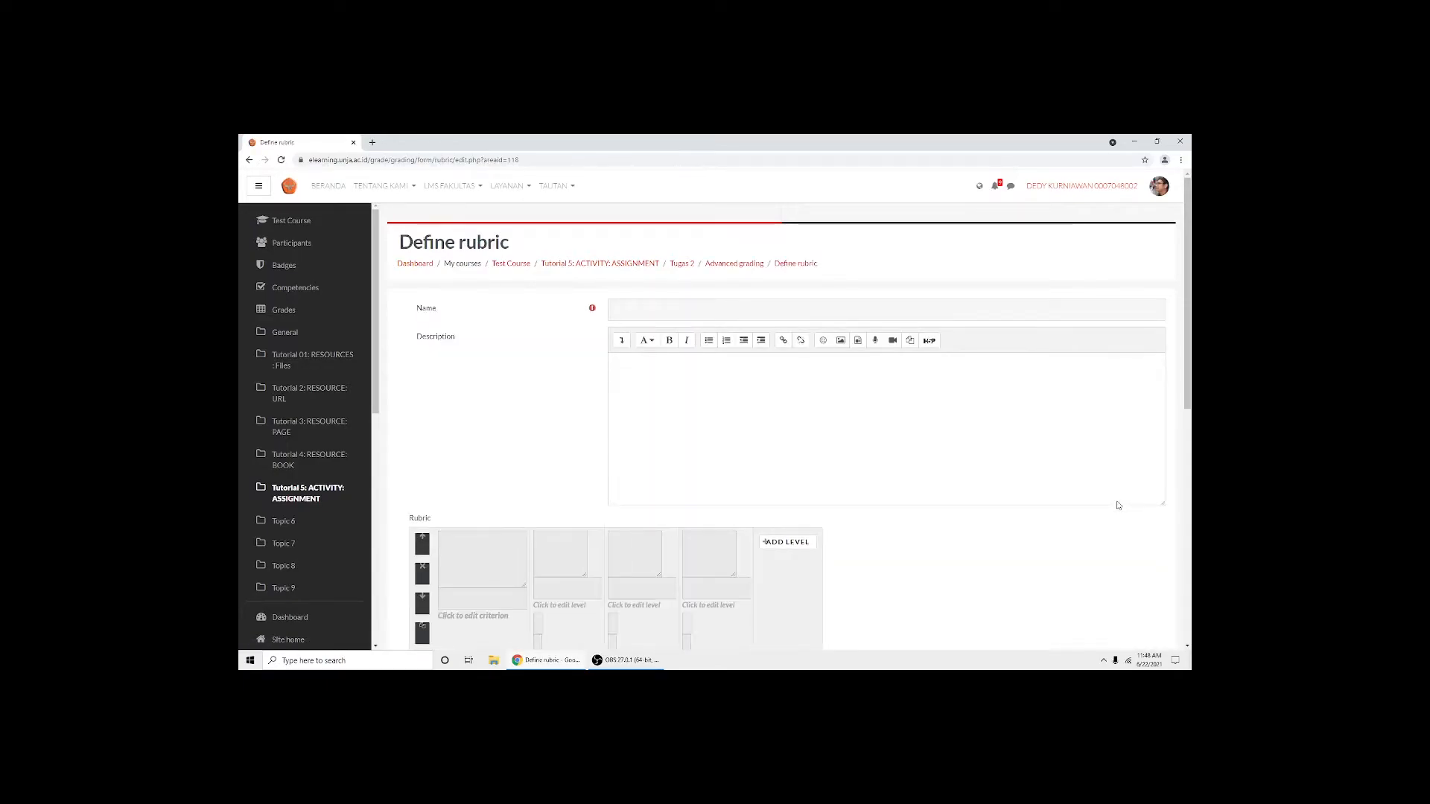
# Name the rubric "Rubrik 1"
pyautogui.click(807, 312)
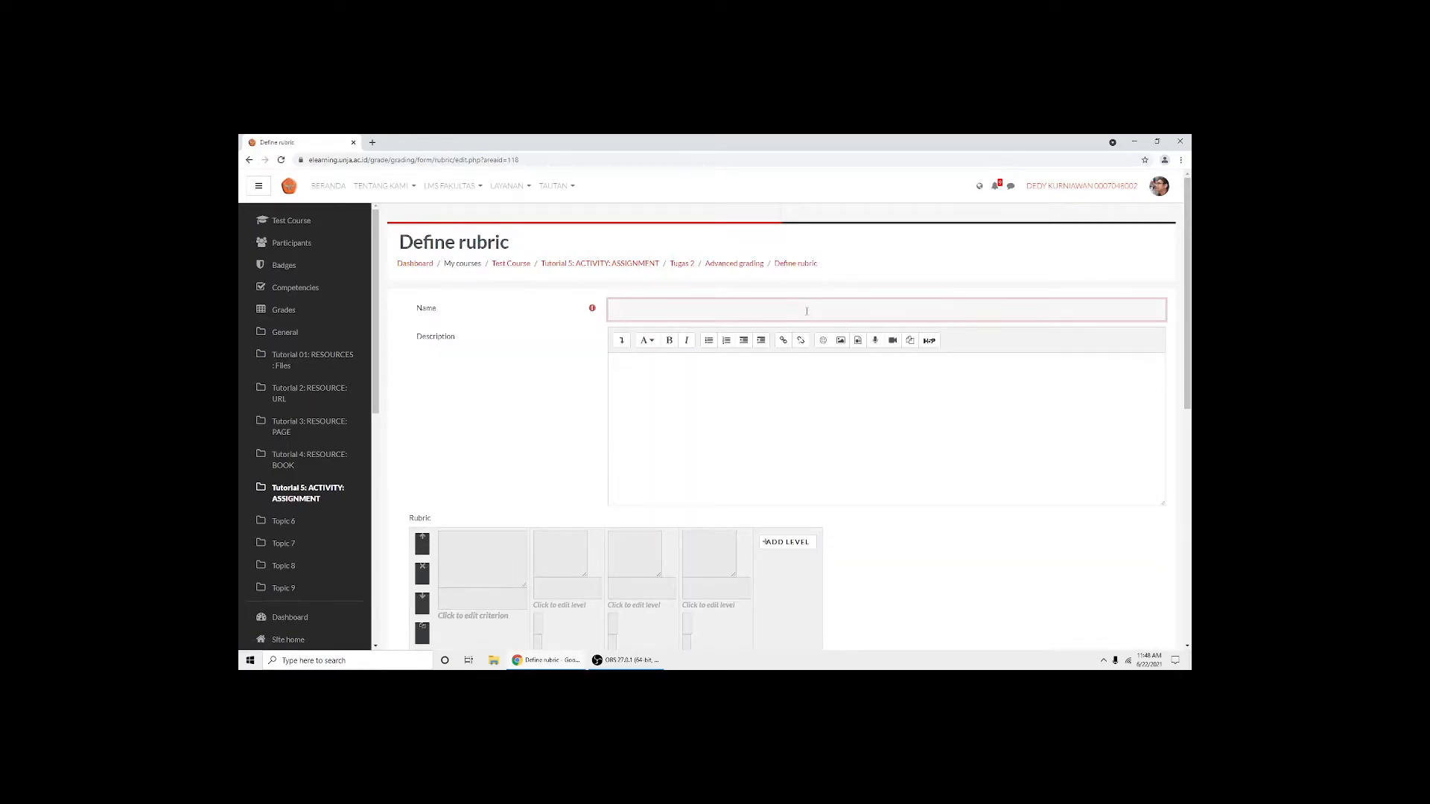
pyautogui.write('Rubrik 1')
pyautogui.scroll(-2, 794, 361)
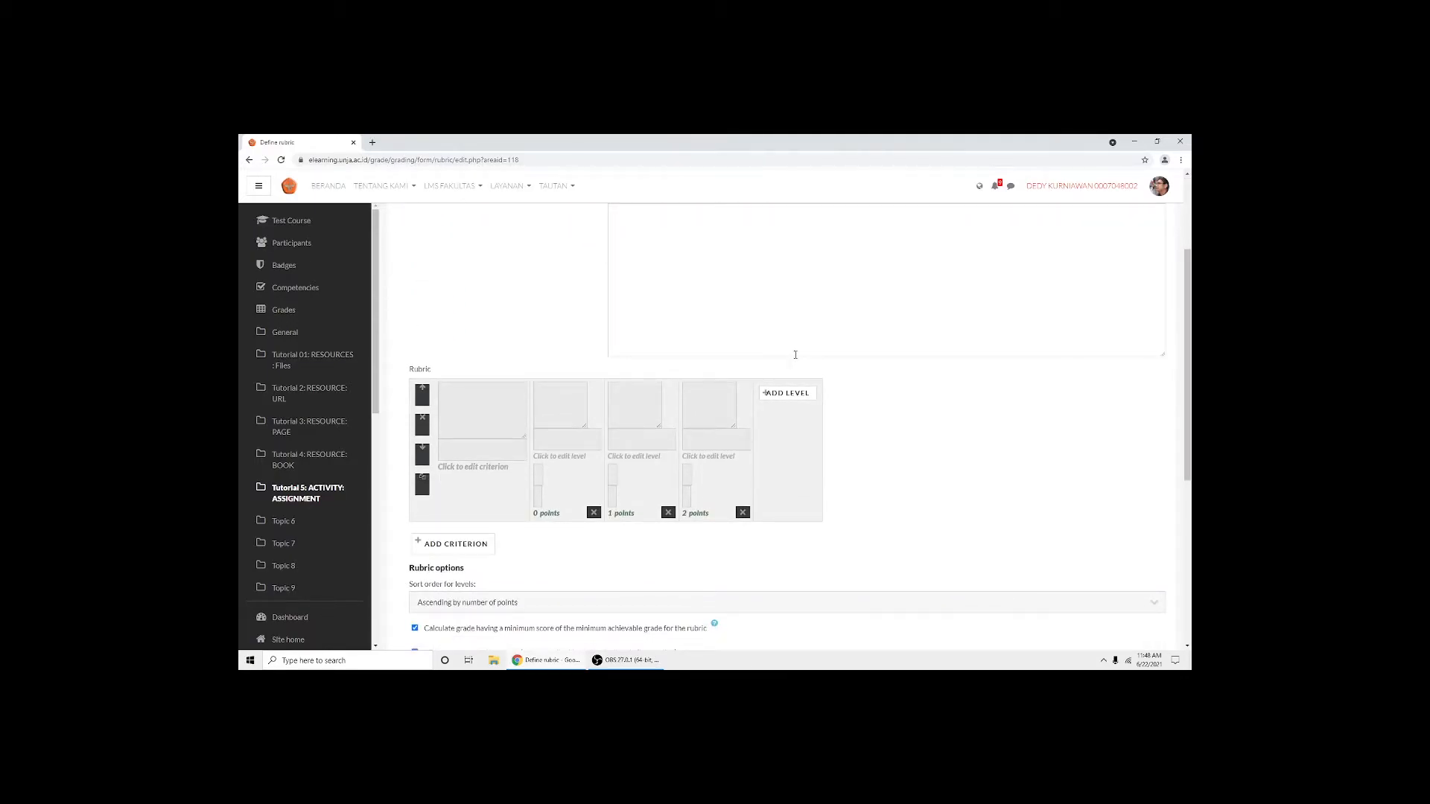
pyautogui.scroll(1, 795, 359)
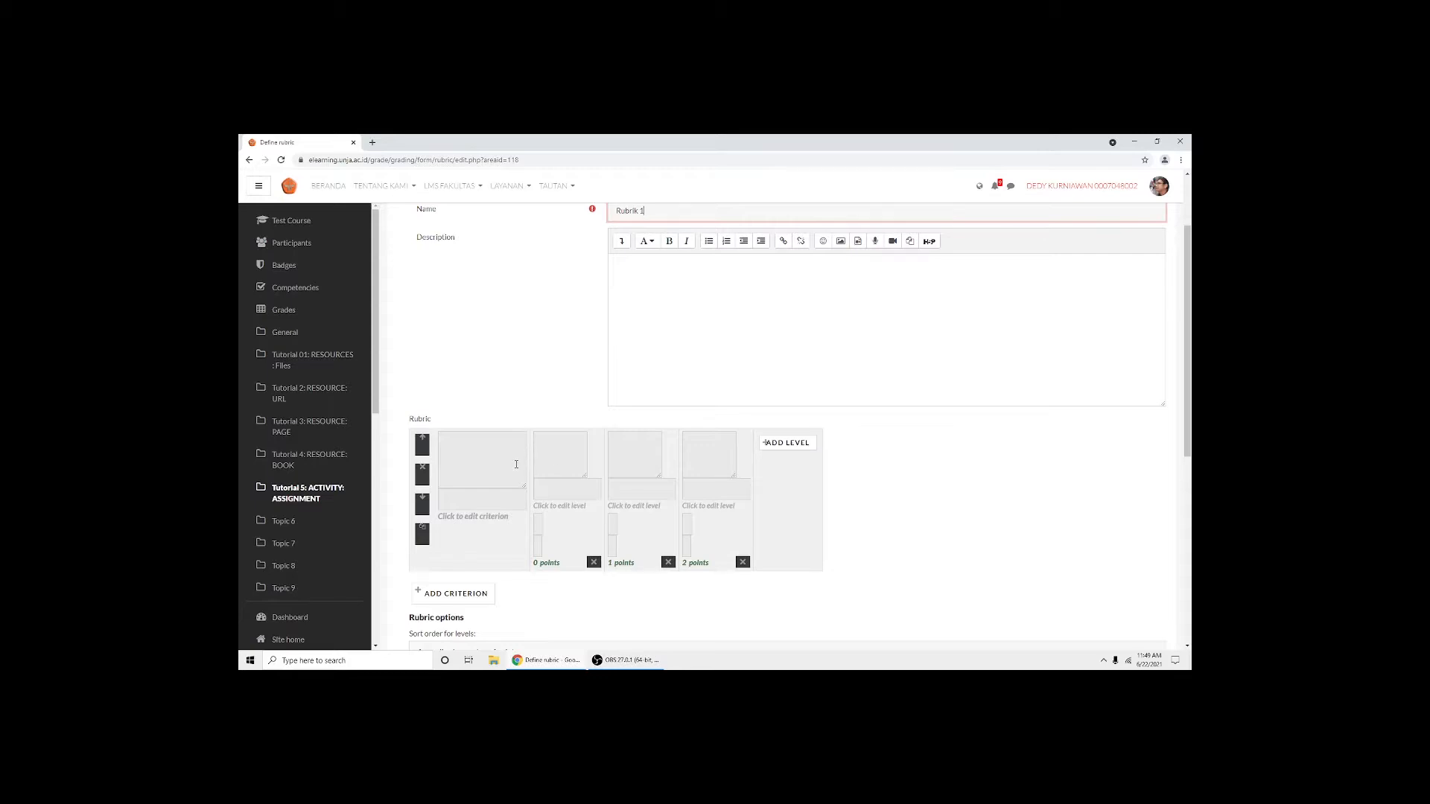
# Enter "Konten/Isi" as the rubric's first criterion
pyautogui.click(477, 515)
pyautogui.write('Konten')
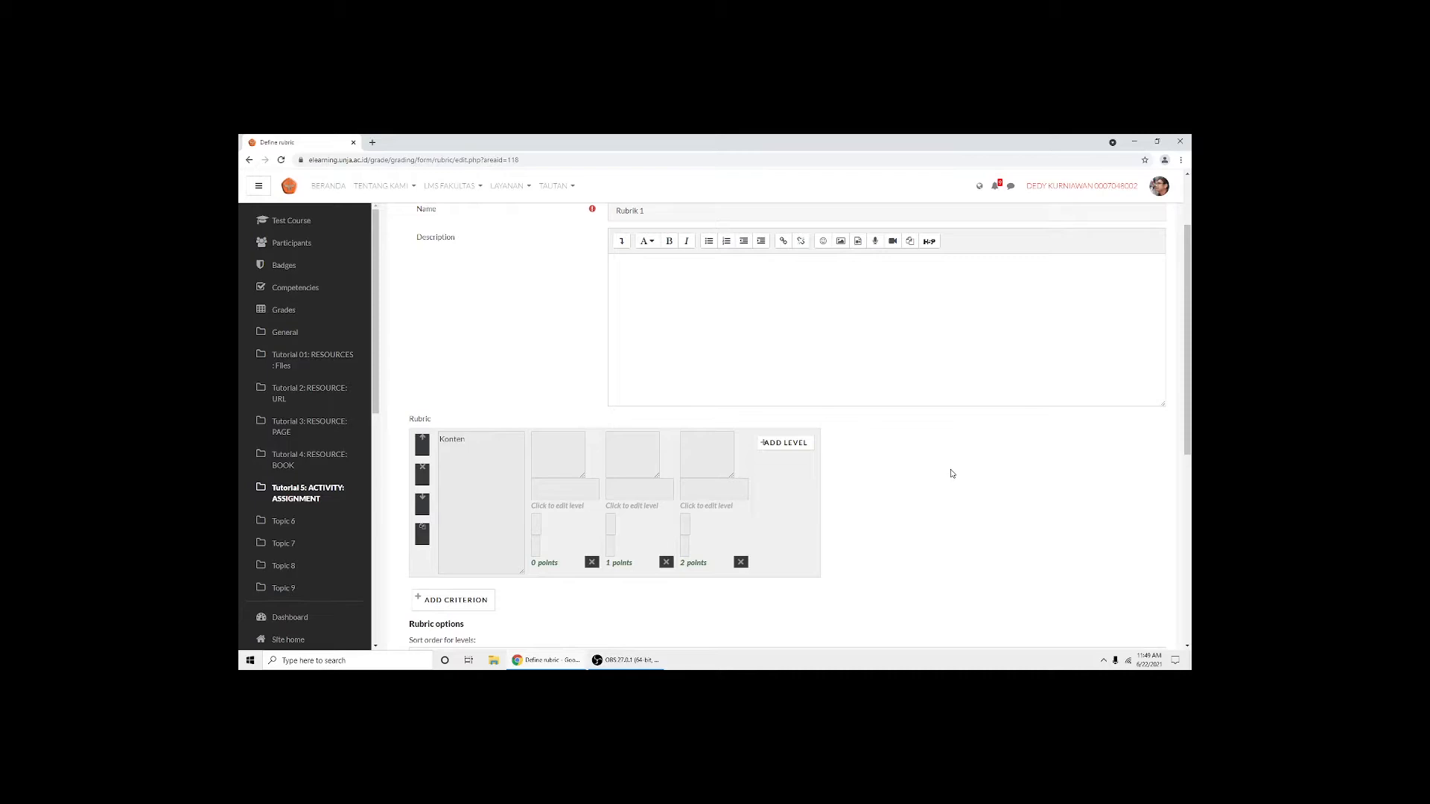
pyautogui.write('/Isi')
# Label the first three levels of the Konten/Isi criterion "N/A", "Sangat Kurang" and "Kurang", in ascending order of points
pyautogui.click(574, 450)
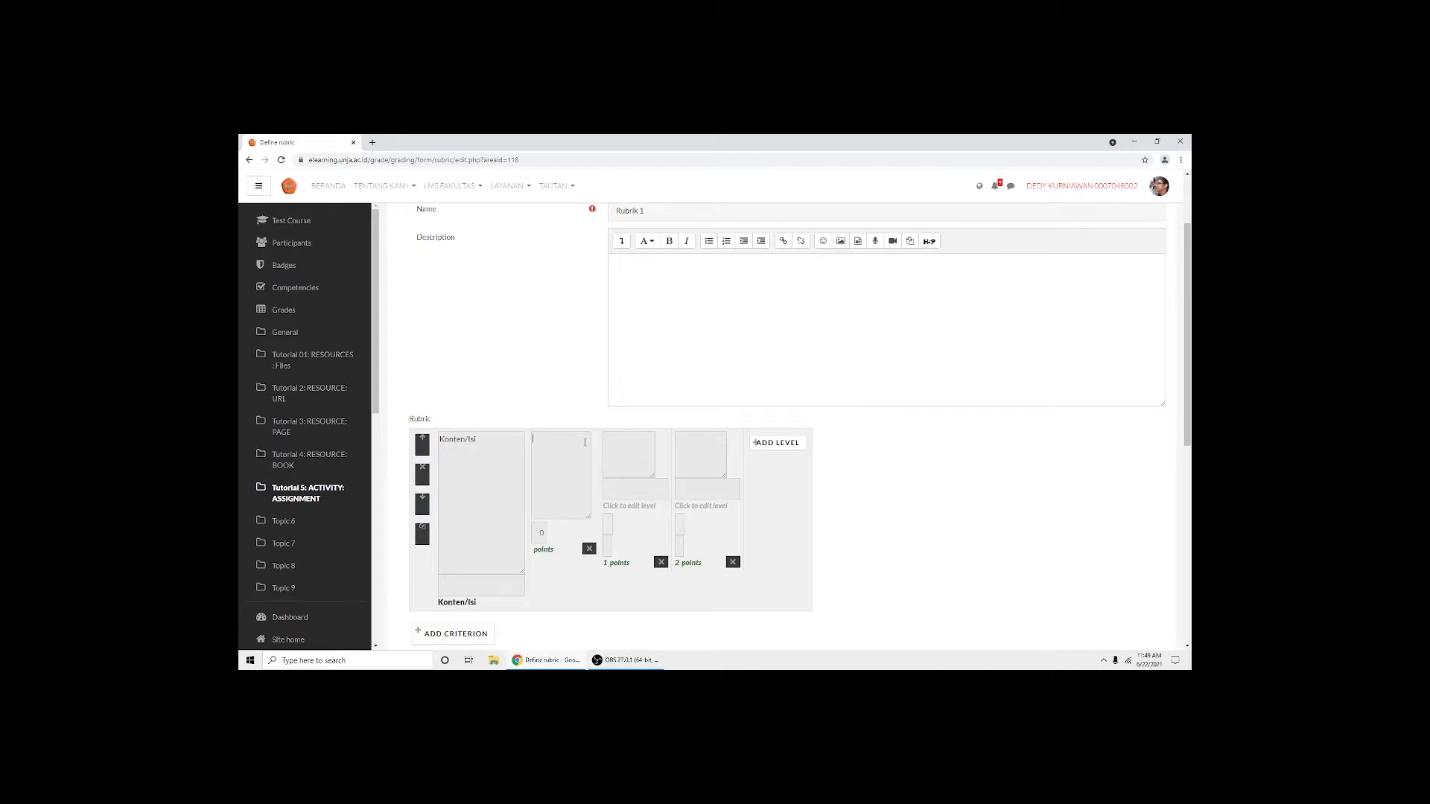
pyautogui.write('/A')
pyautogui.click(639, 450)
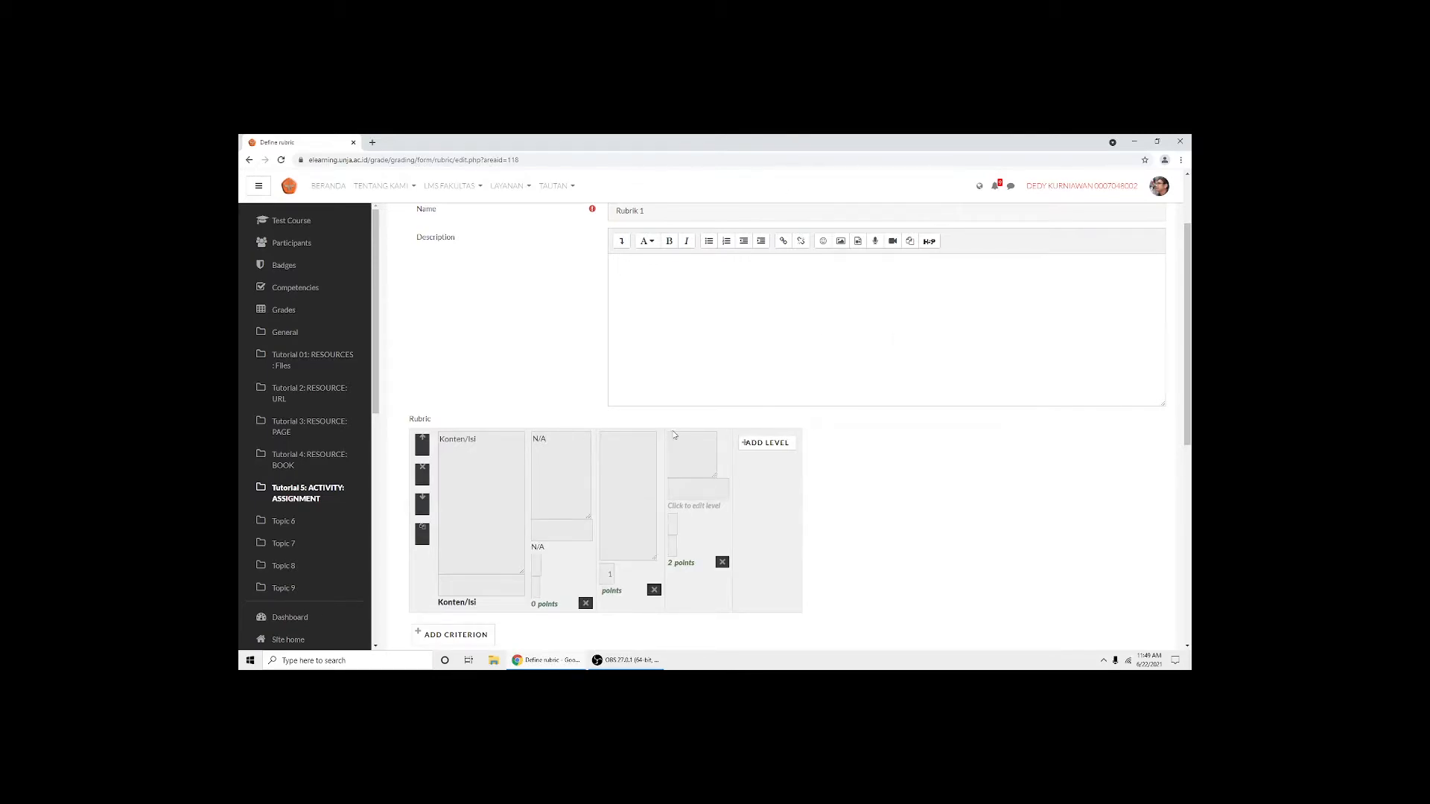
pyautogui.write('Sangat Kurang')
pyautogui.click(673, 439)
pyautogui.scroll(-1, 698, 546)
pyautogui.write('Kurang')
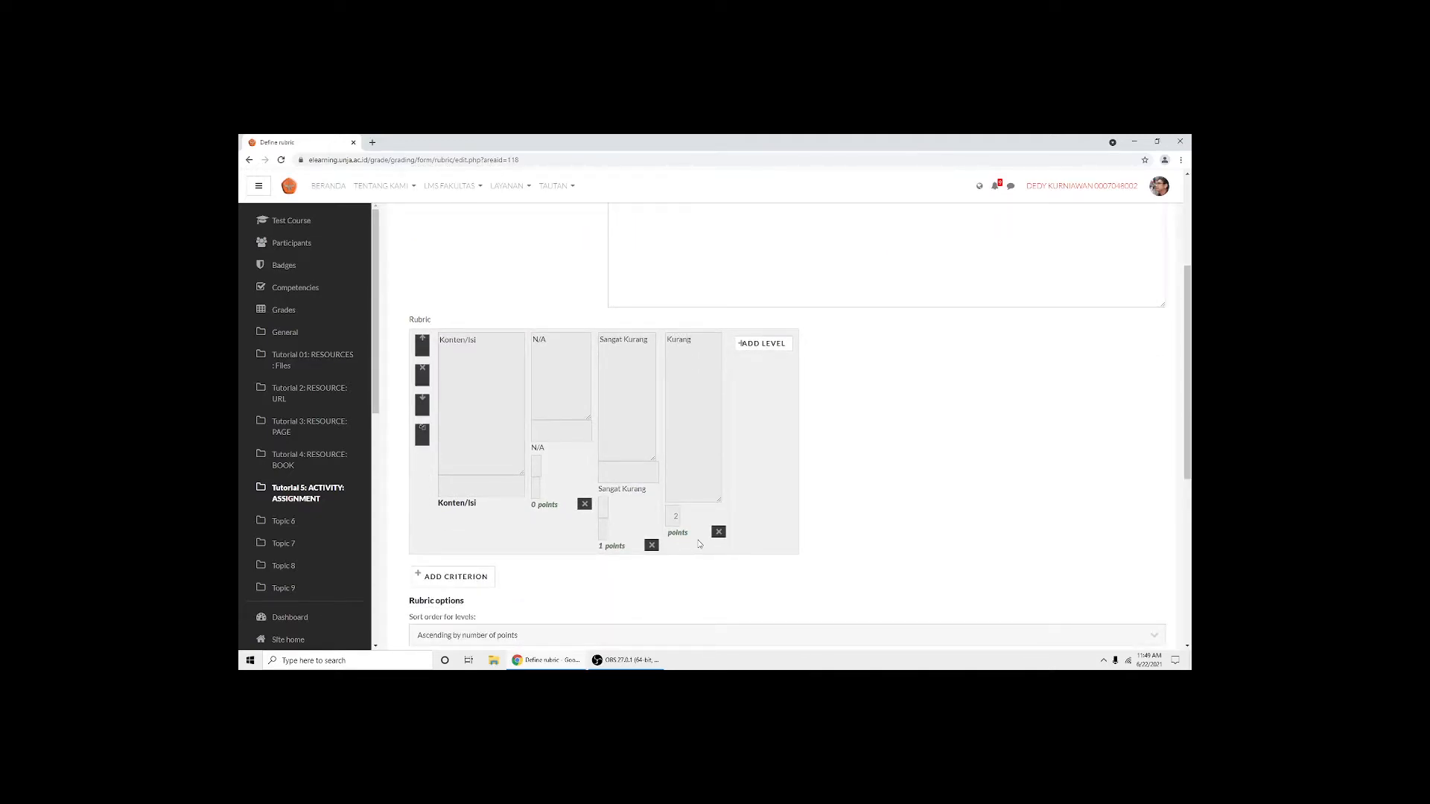
# Add two more levels to the Konten/Isi criterion, labelled "Baik" and "Sangat Baik"
pyautogui.click(767, 343)
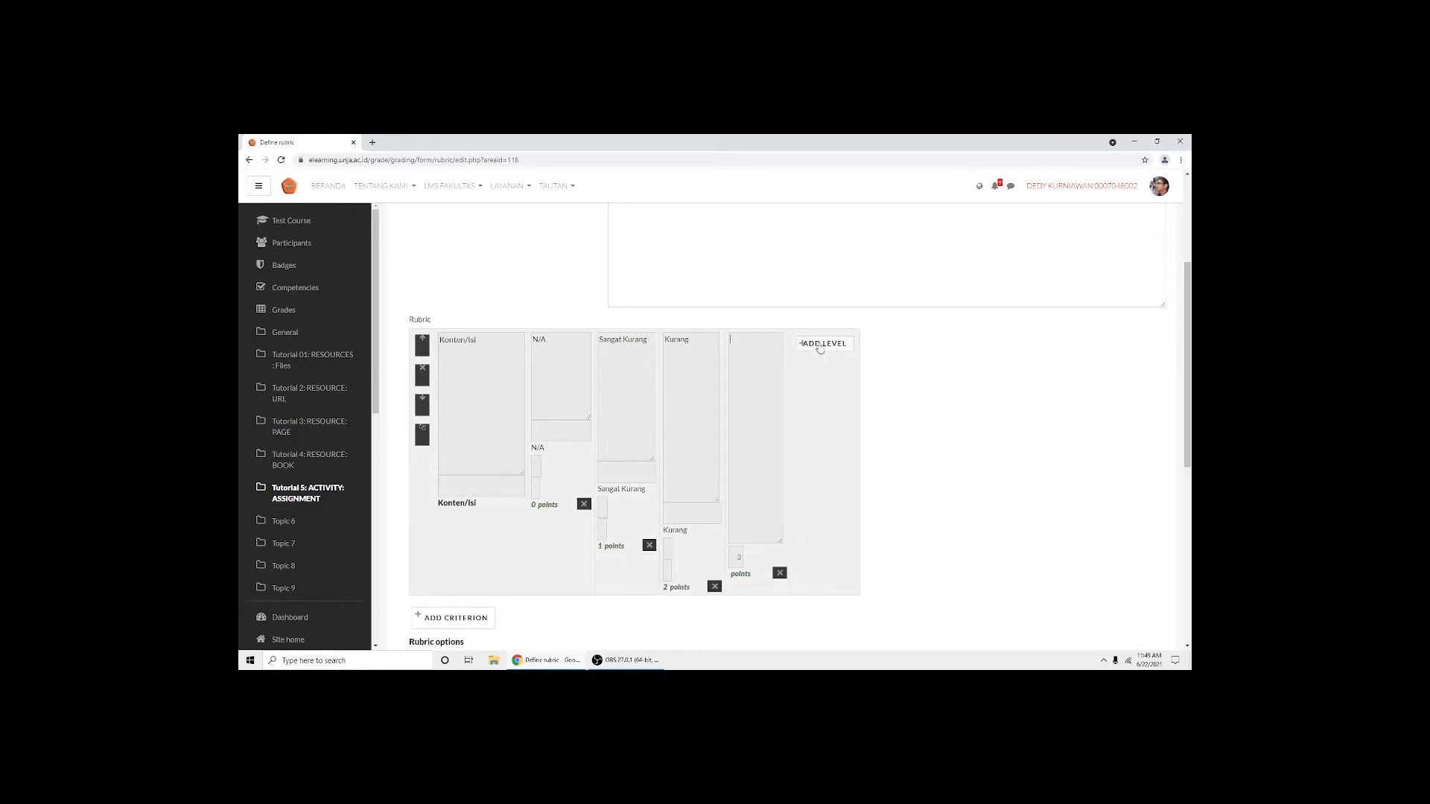
pyautogui.write('Baik')
pyautogui.click(825, 347)
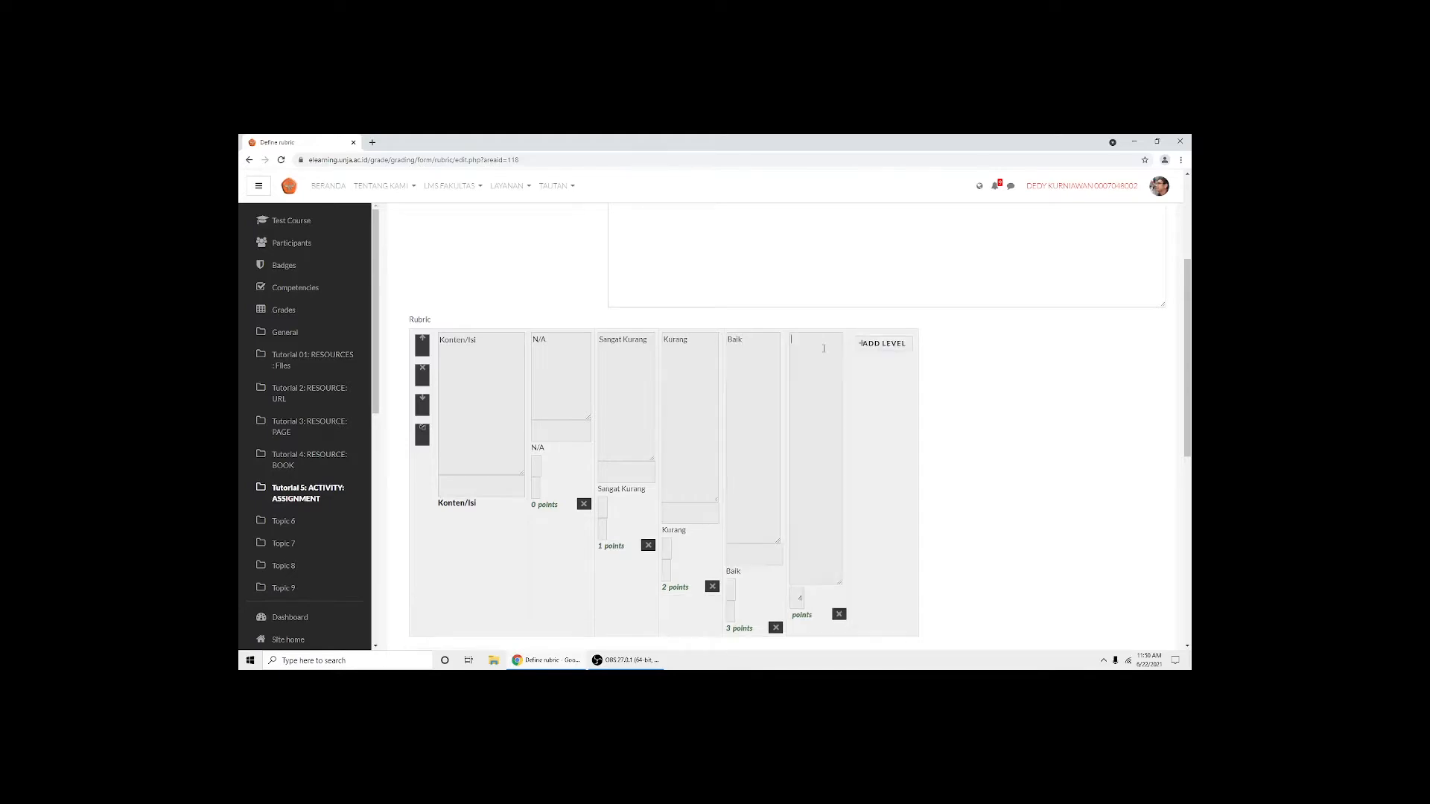
pyautogui.write('Sangat Baik')
# Add a second criterion named "Bahasa" to the rubric
pyautogui.scroll(-2, 623, 405)
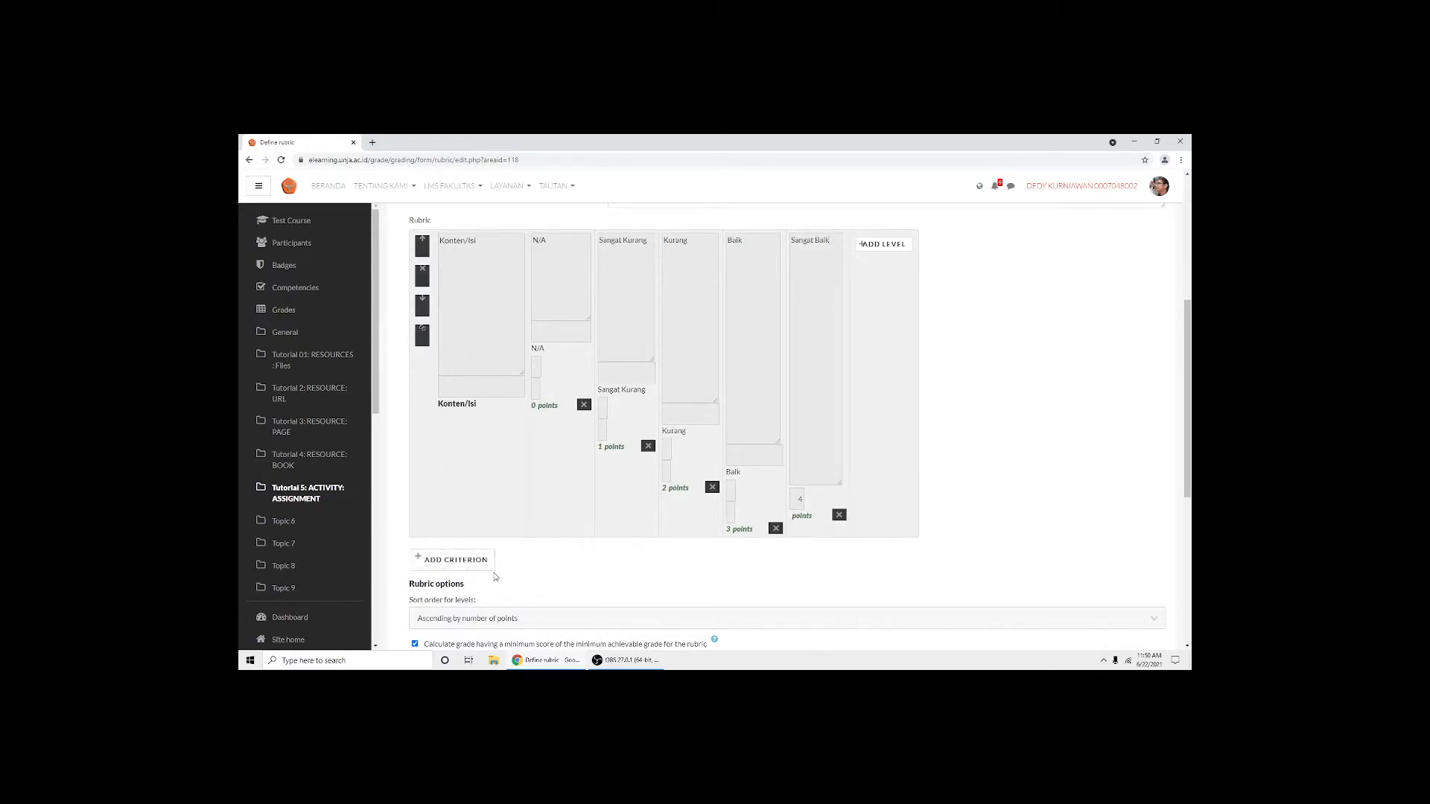
pyautogui.click(455, 560)
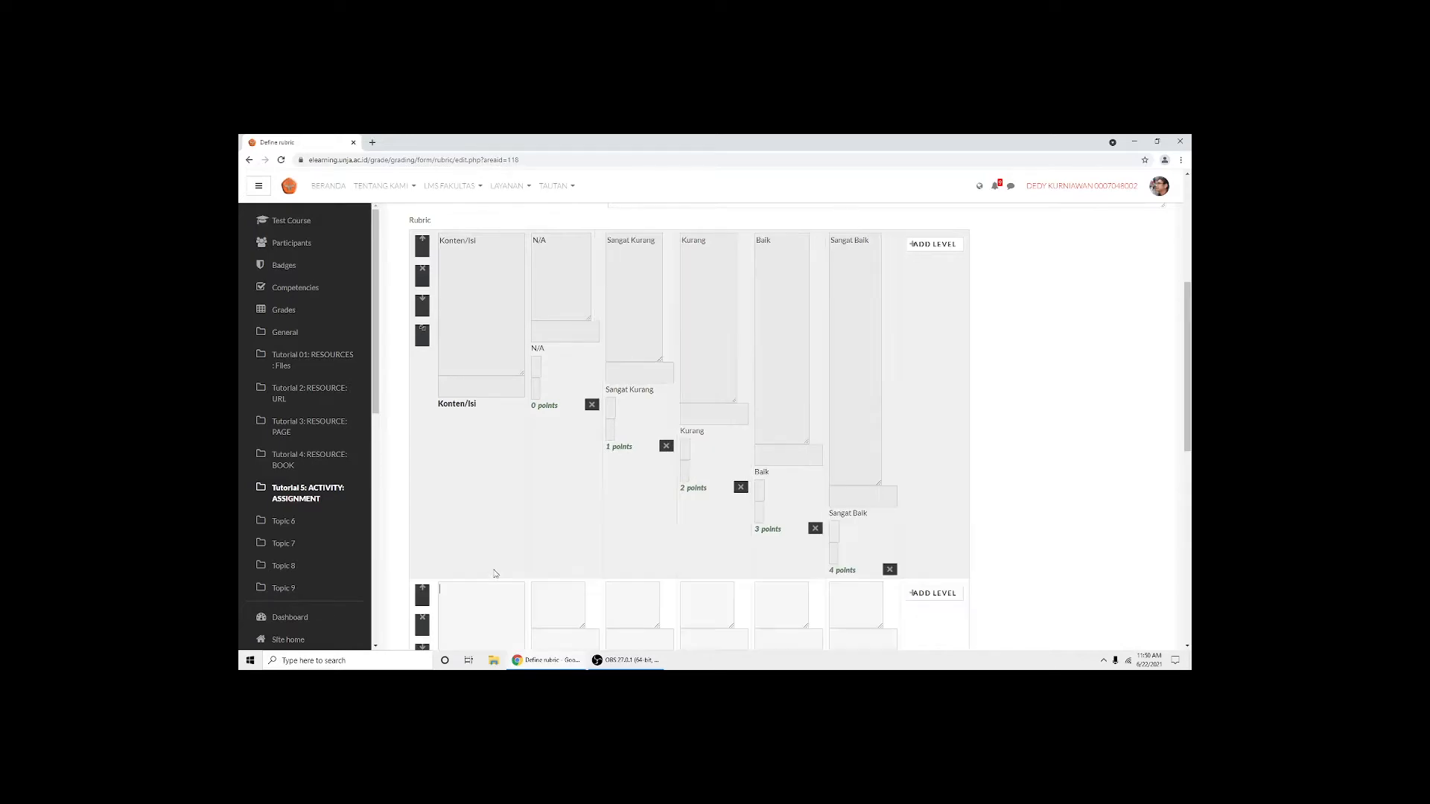
pyautogui.scroll(-1, 549, 561)
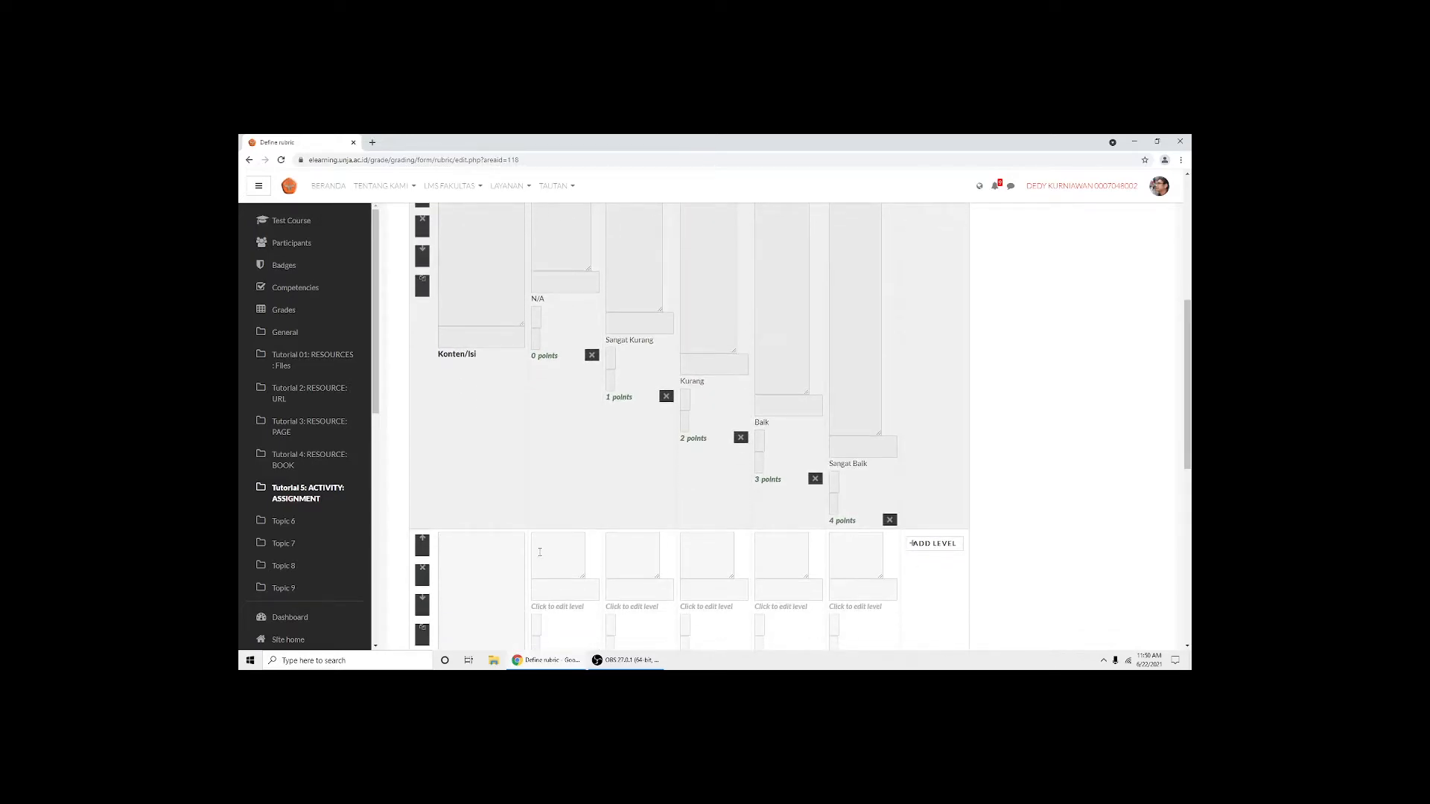
pyautogui.write('Bahasa')
# Label the five levels of the Bahasa criterion "N/A", "Sangat Kurang", "Kurang", "Baik" and "Sangat Baik", in ascending order of points
pyautogui.click(548, 560)
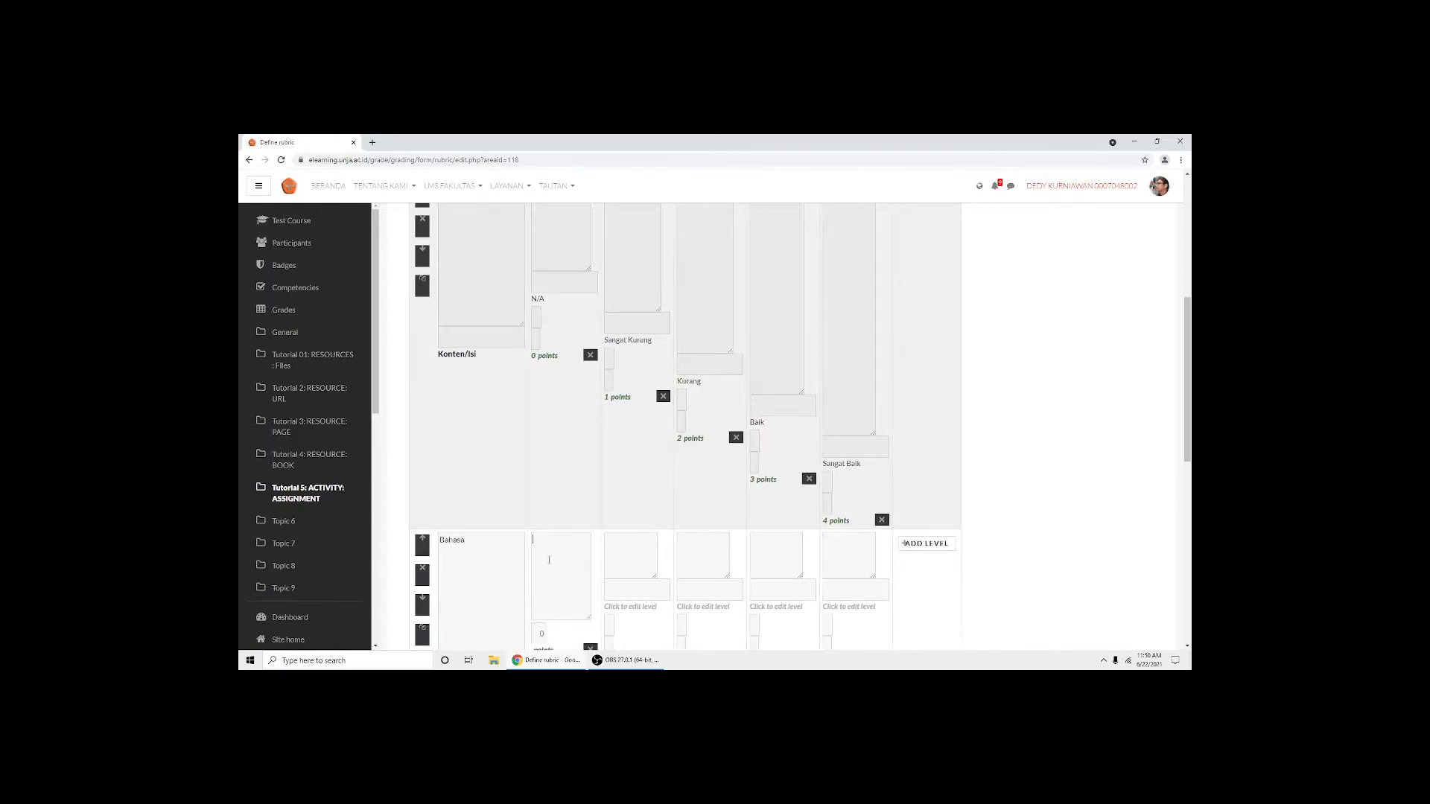
pyautogui.write('N/A')
pyautogui.click(638, 561)
pyautogui.write('San')
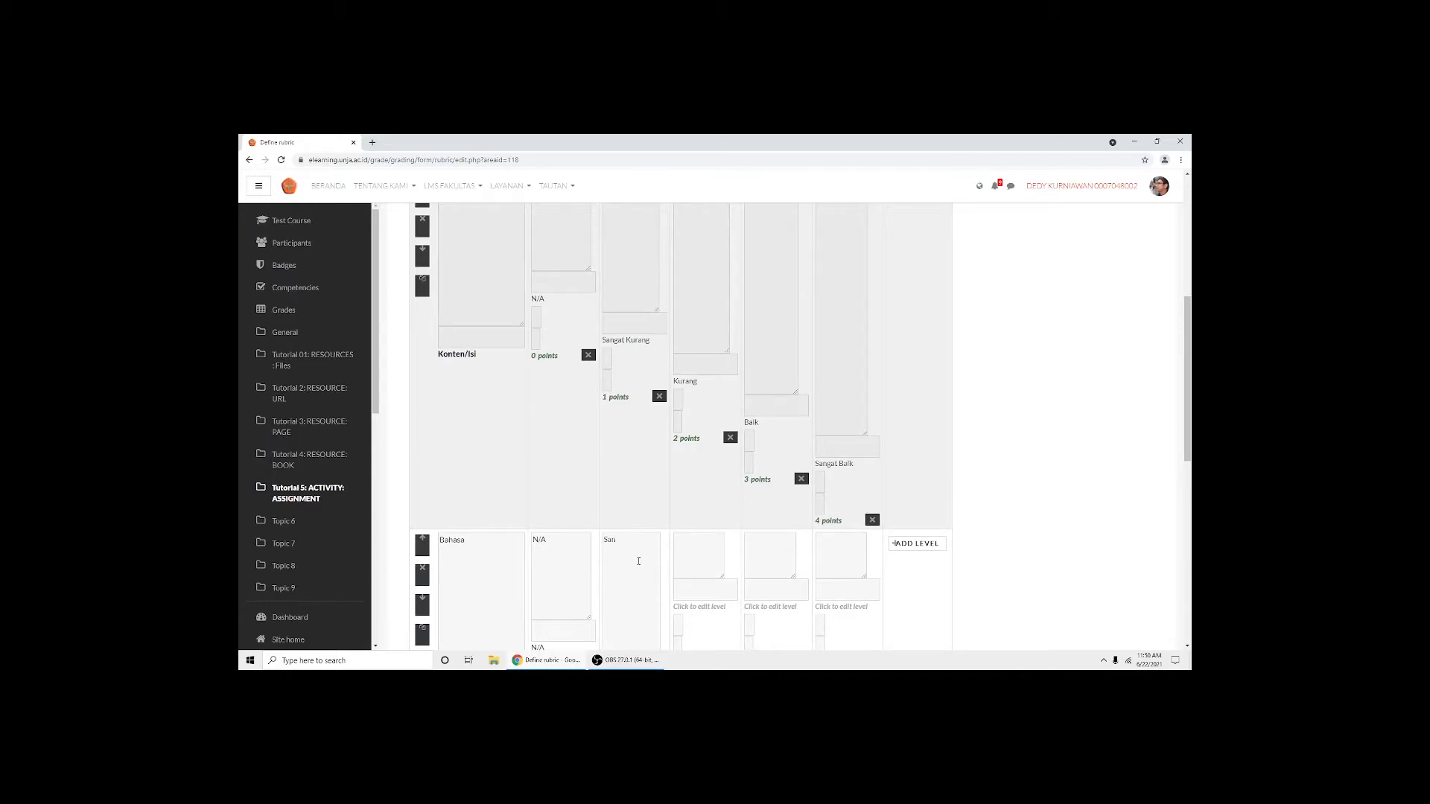
pyautogui.write('gat Kurang')
pyautogui.click(707, 550)
pyautogui.write('Kura')
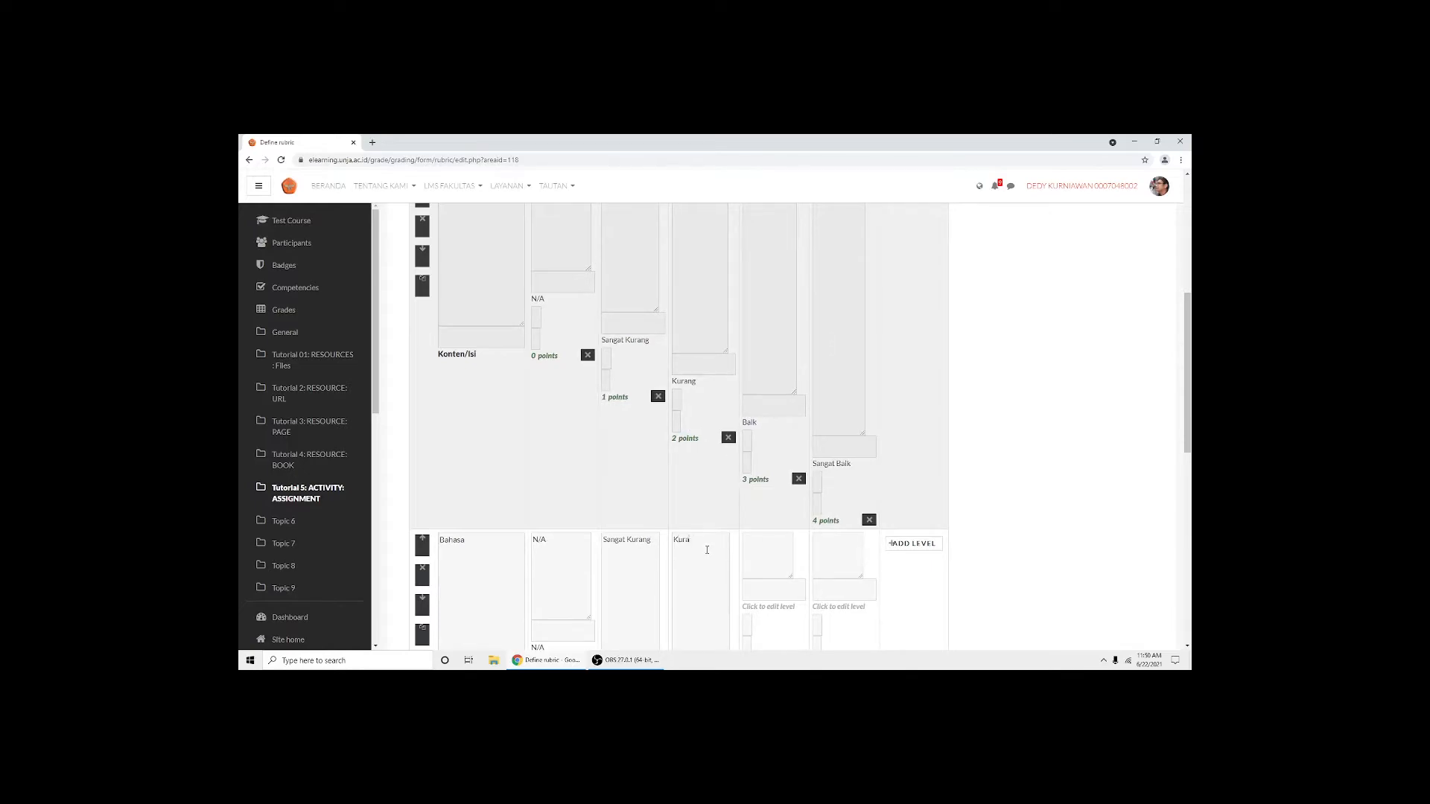
pyautogui.click(764, 547)
pyautogui.write('Baik')
pyautogui.click(825, 552)
pyautogui.write('Sangat Bai')
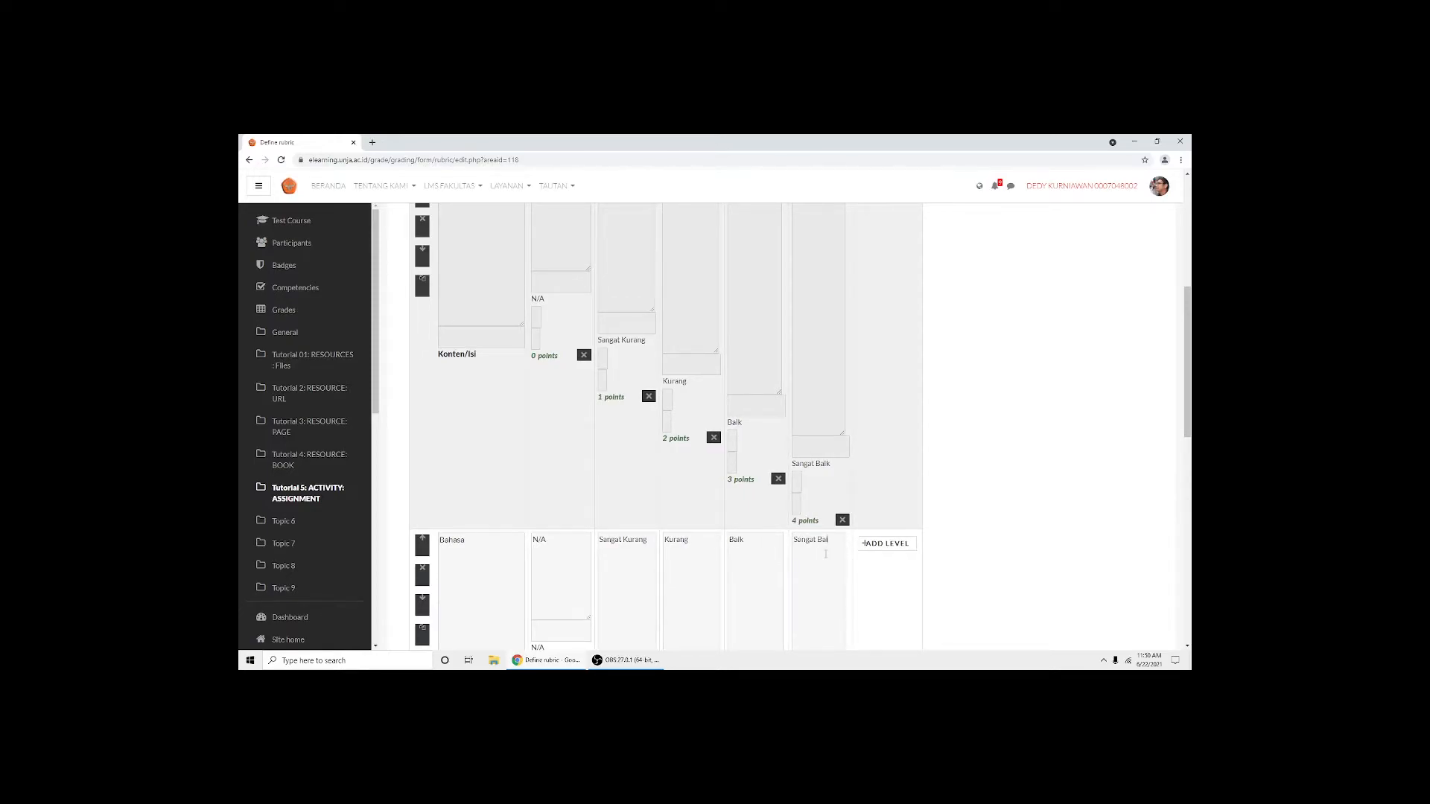
# Add a third criterion named "Format" to the rubric
pyautogui.scroll(-5, 969, 384)
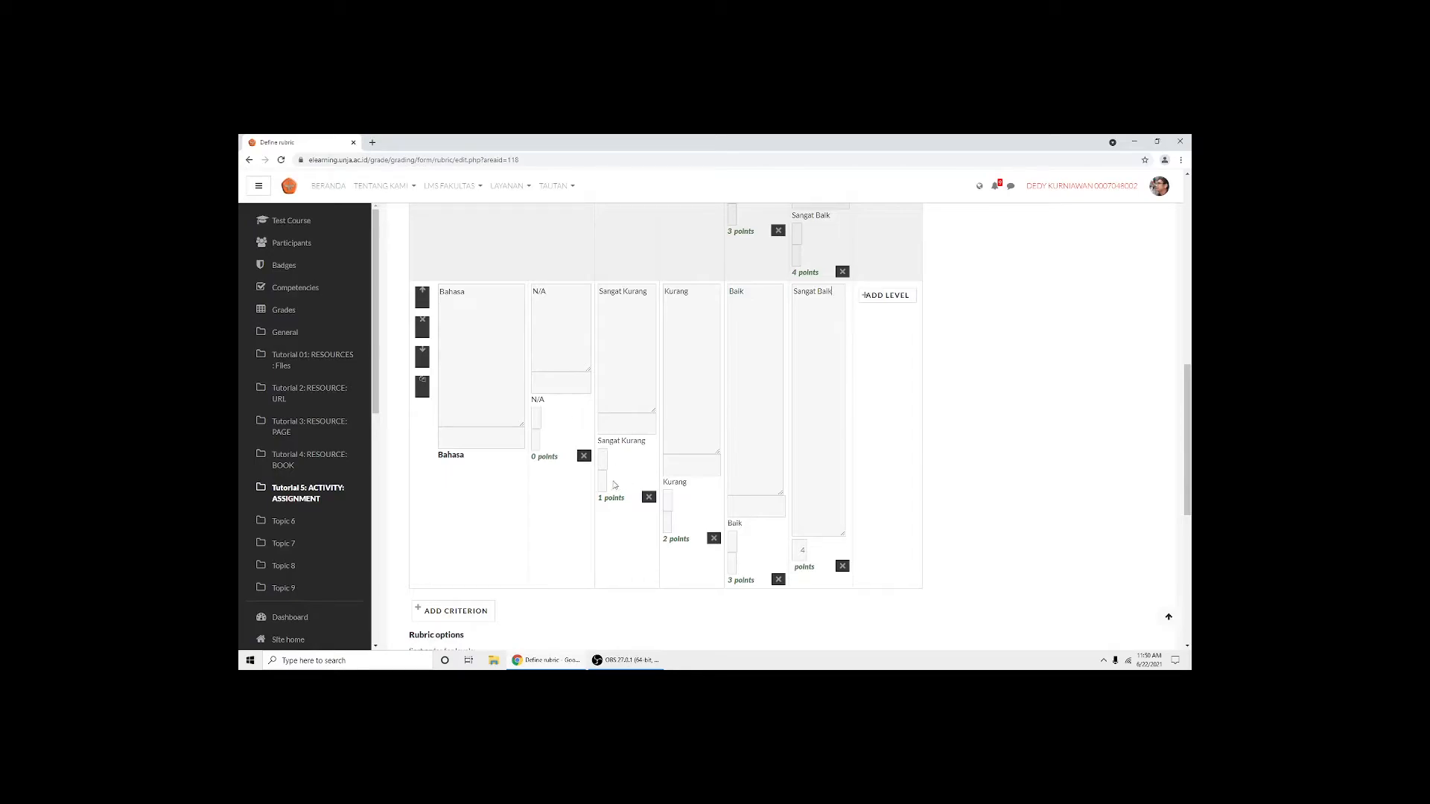
pyautogui.click(608, 484)
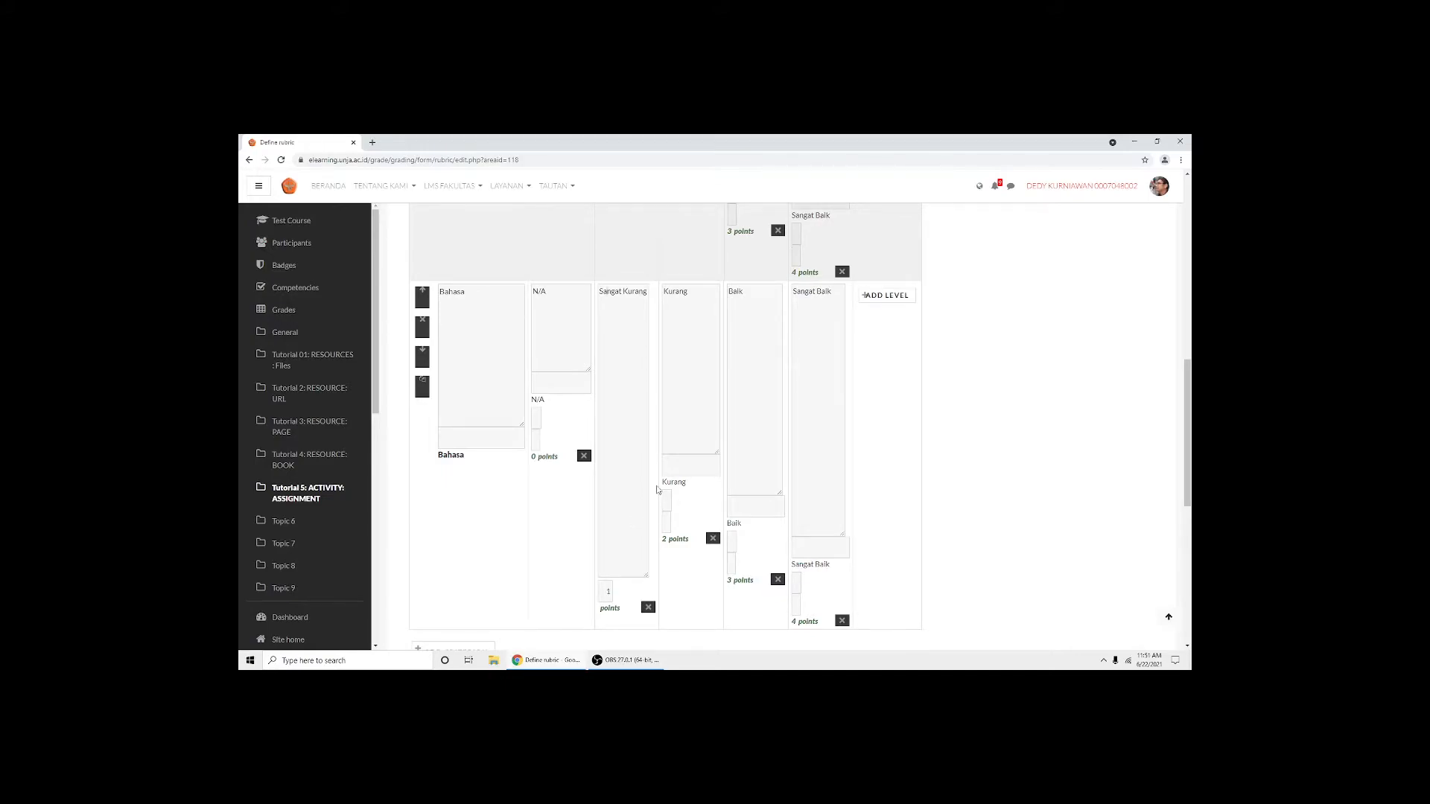
pyautogui.scroll(-3, 797, 245)
pyautogui.scroll(4, 747, 313)
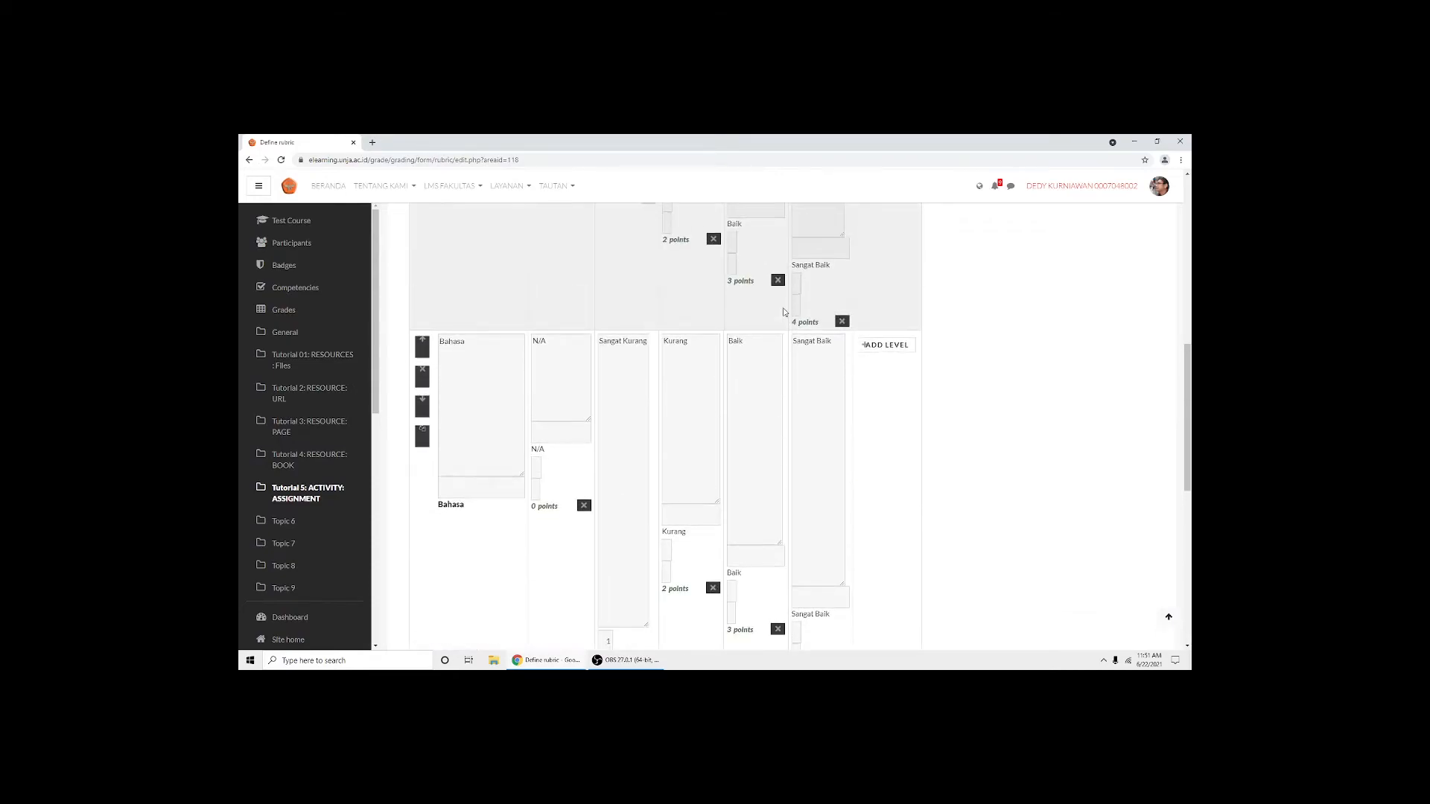
pyautogui.scroll(-3, 453, 519)
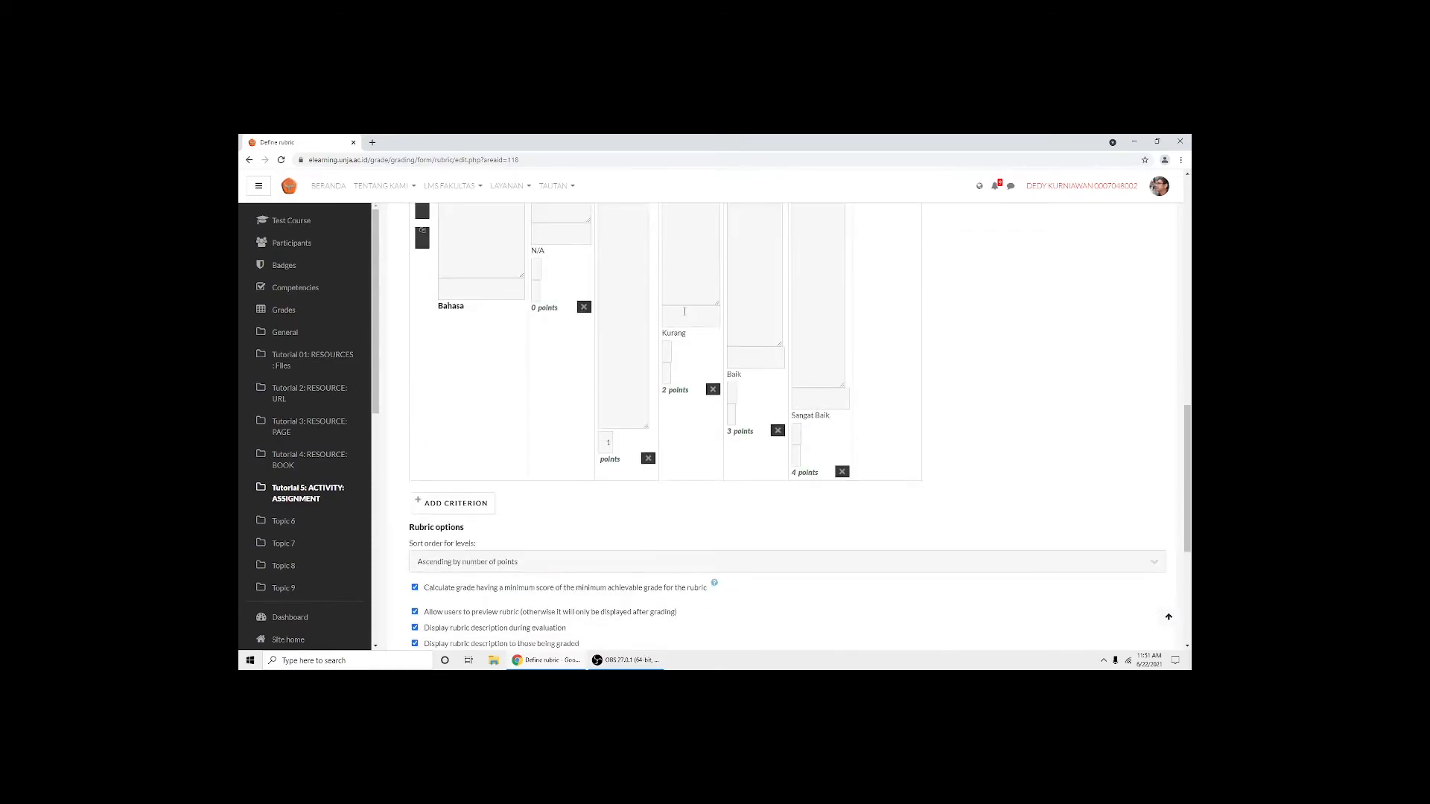
pyautogui.click(453, 506)
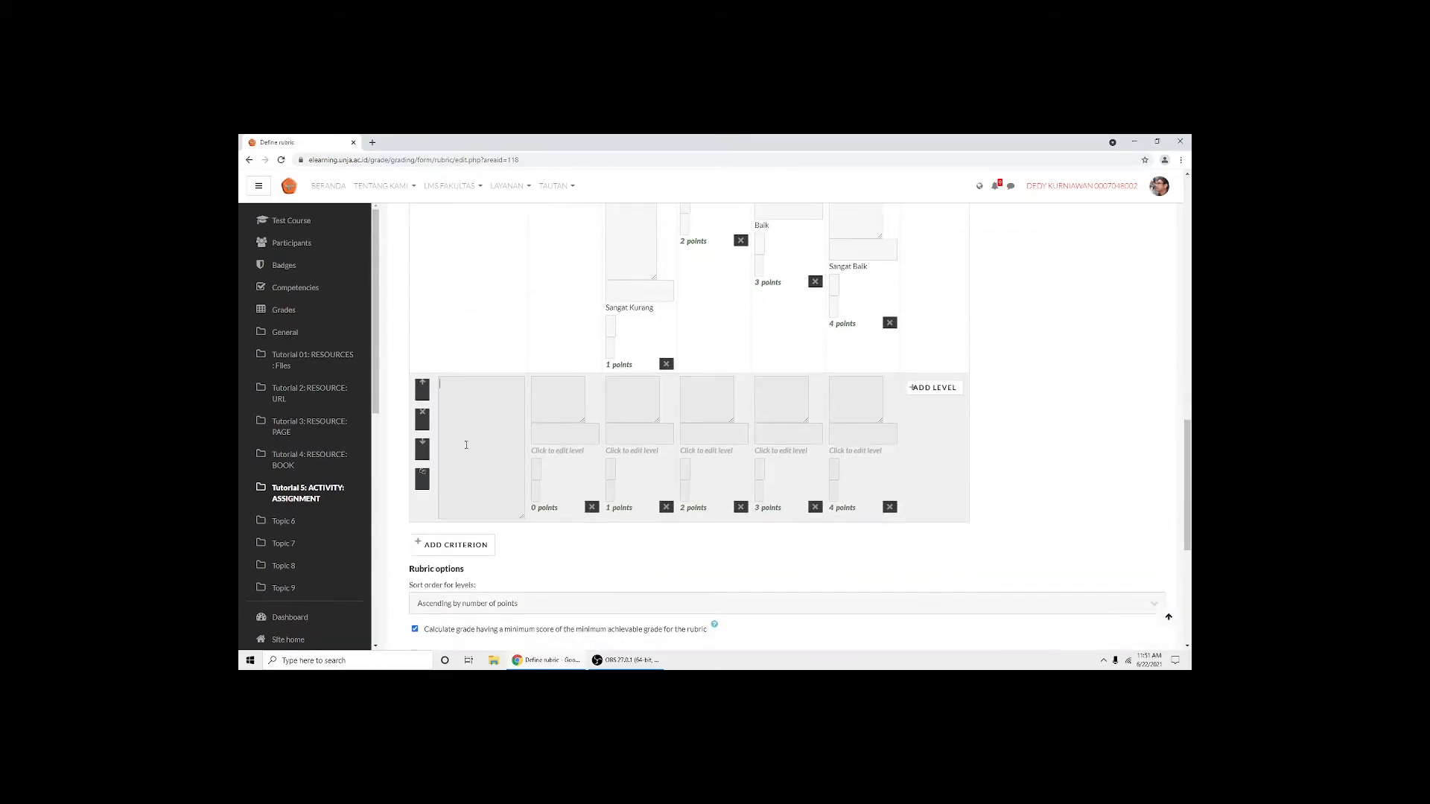
pyautogui.write('Format')
# Label the five levels of the Format criterion "N/A", "Sangat Kurang", "Kurang", "Baik" and "Sangat Baik", in ascending order of points
pyautogui.click(573, 402)
pyautogui.write('N/A')
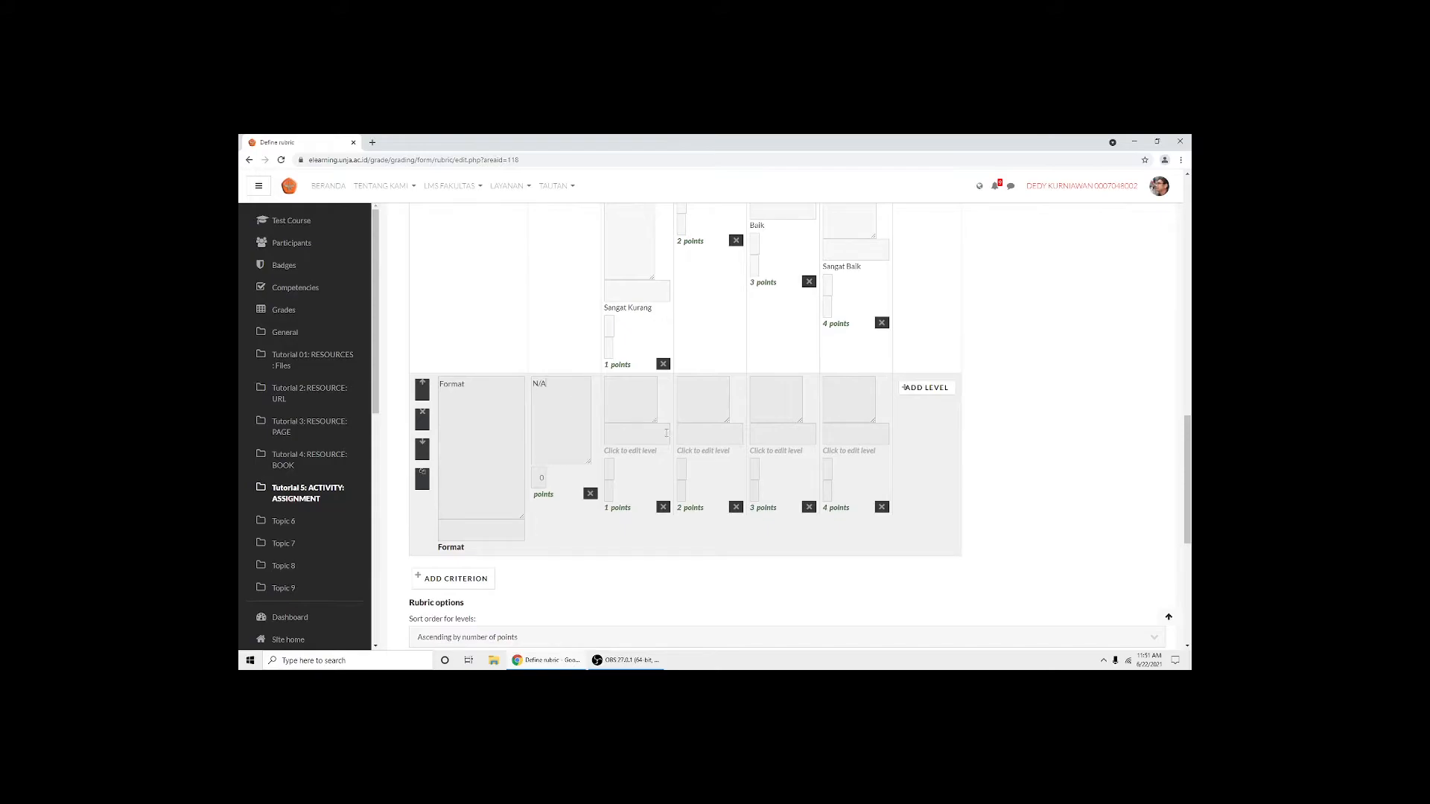
pyautogui.click(641, 395)
pyautogui.write('Sang')
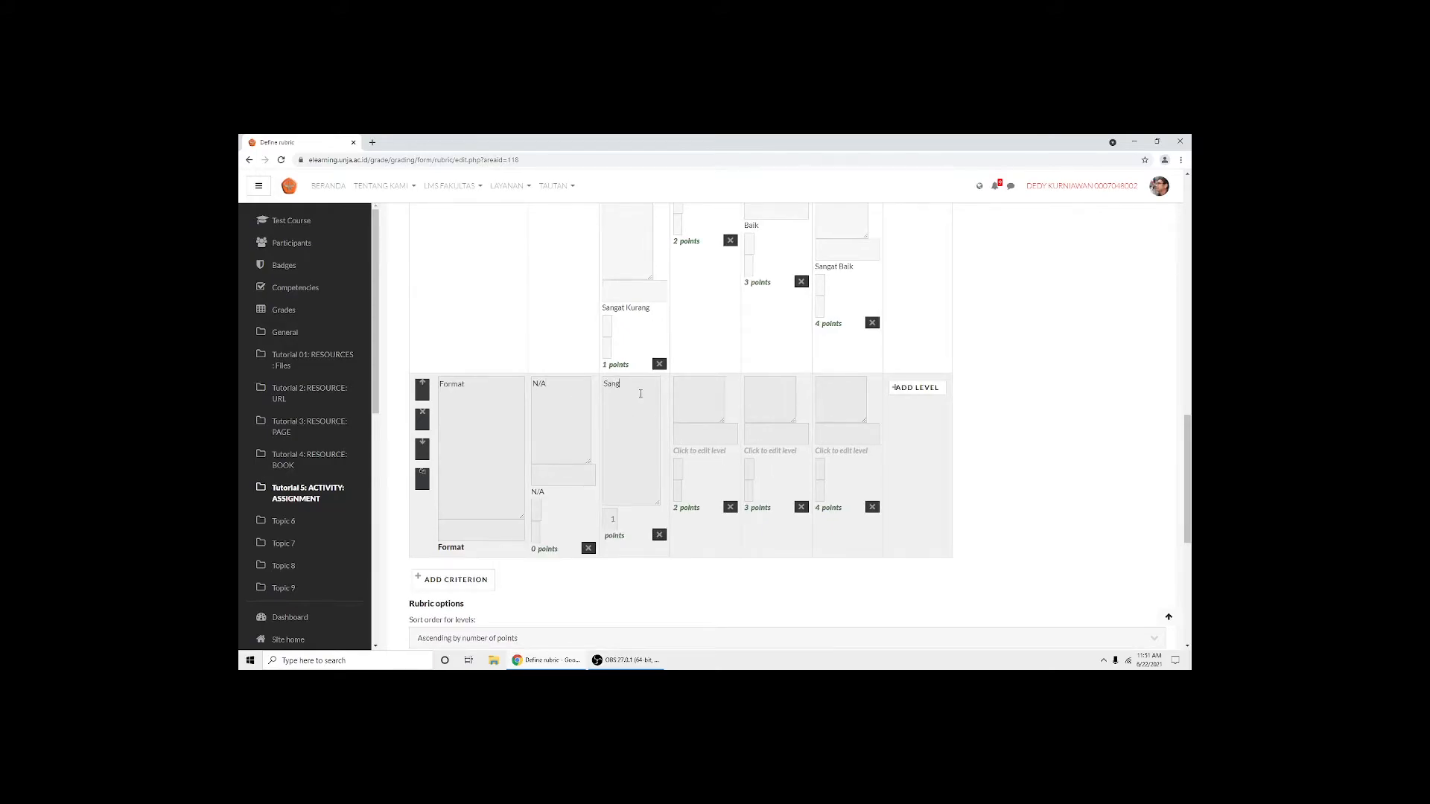
pyautogui.write('at Kurang')
pyautogui.click(696, 398)
pyautogui.write('Kuran')
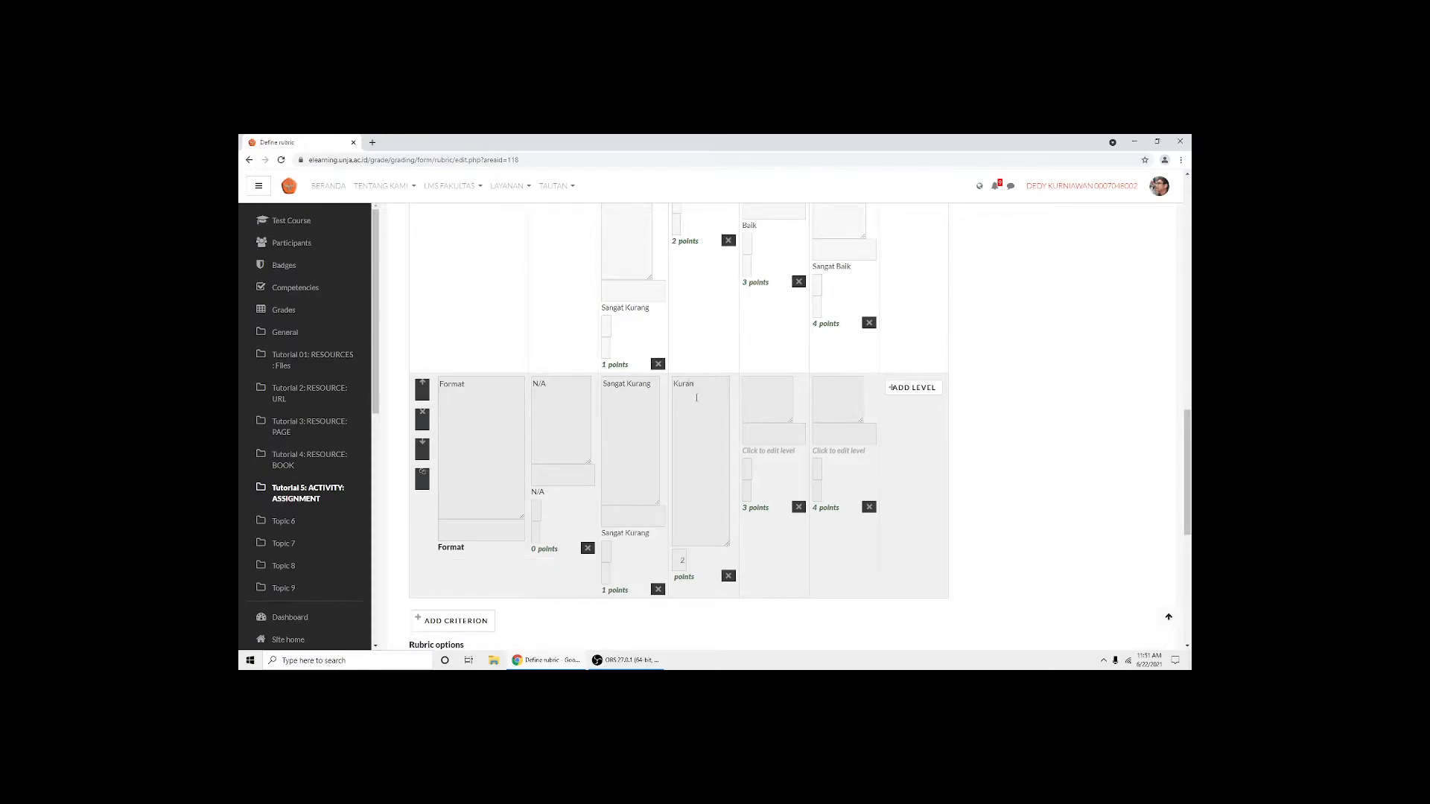
pyautogui.write('g')
pyautogui.click(771, 395)
pyautogui.write('Baik')
pyautogui.click(805, 395)
pyautogui.write('Sangat Baik')
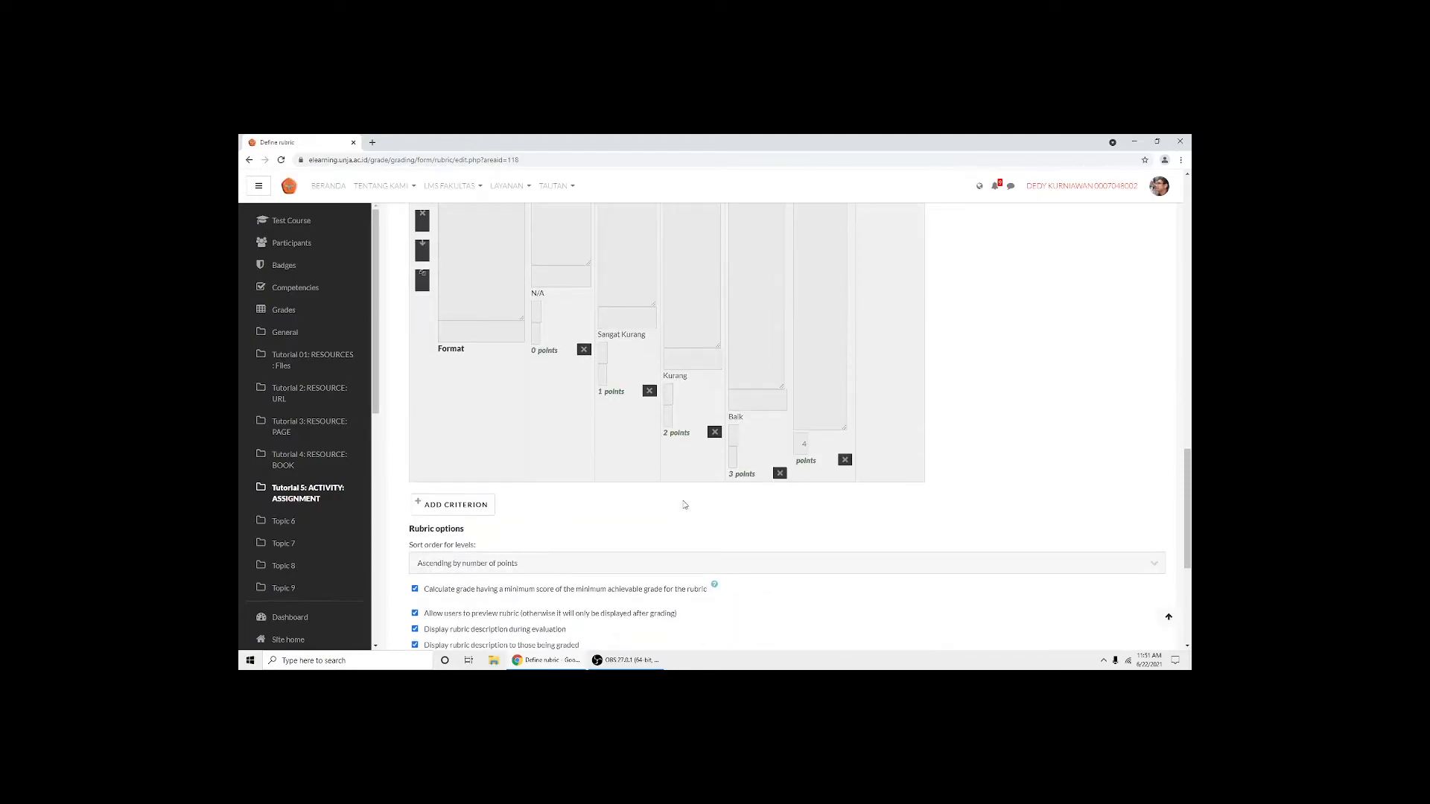
# Check the three rubric criteria and the rubric options, and save the rubric as ready for use
pyautogui.scroll(5, 678, 499)
pyautogui.scroll(-4, 670, 503)
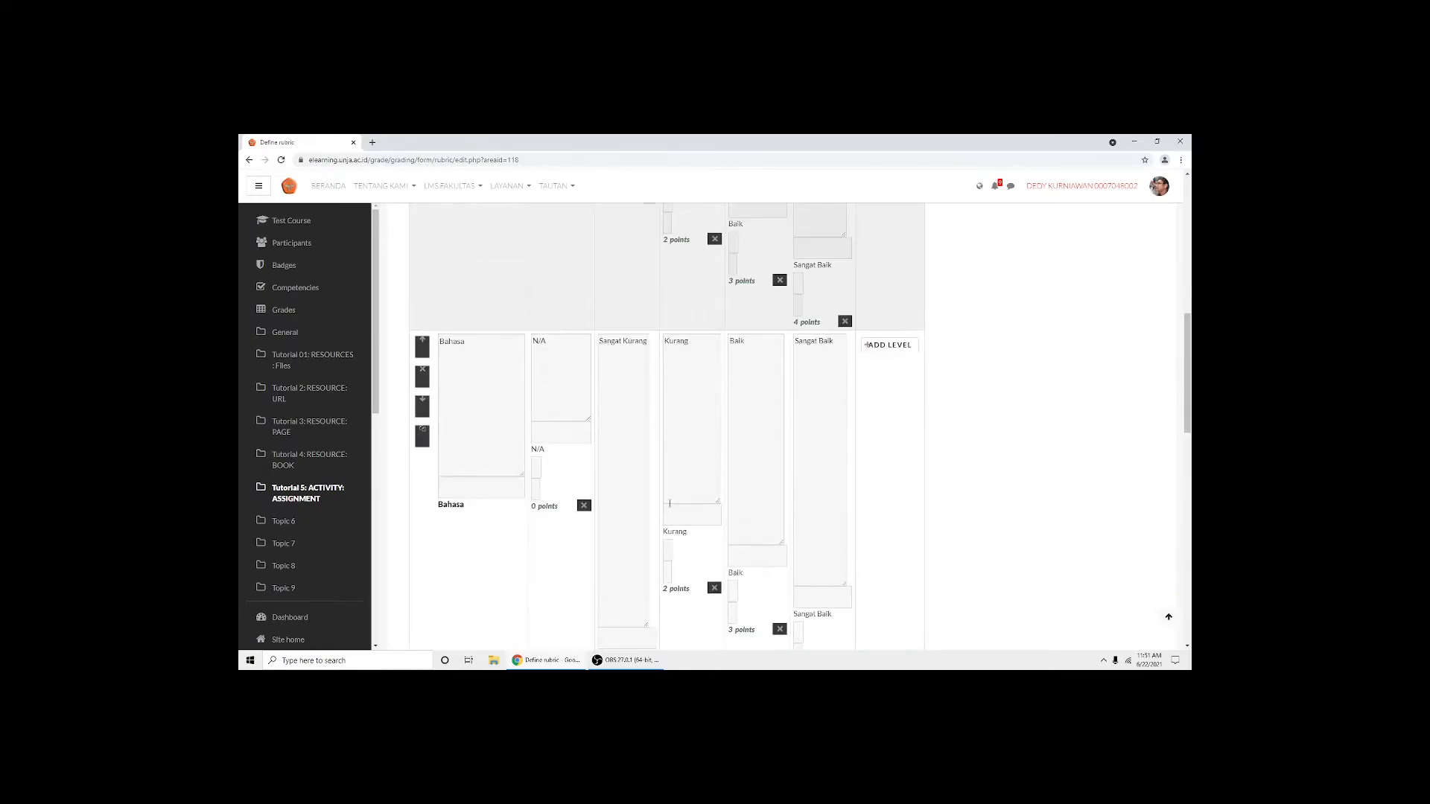
pyautogui.scroll(4, 670, 504)
pyautogui.scroll(-11, 668, 510)
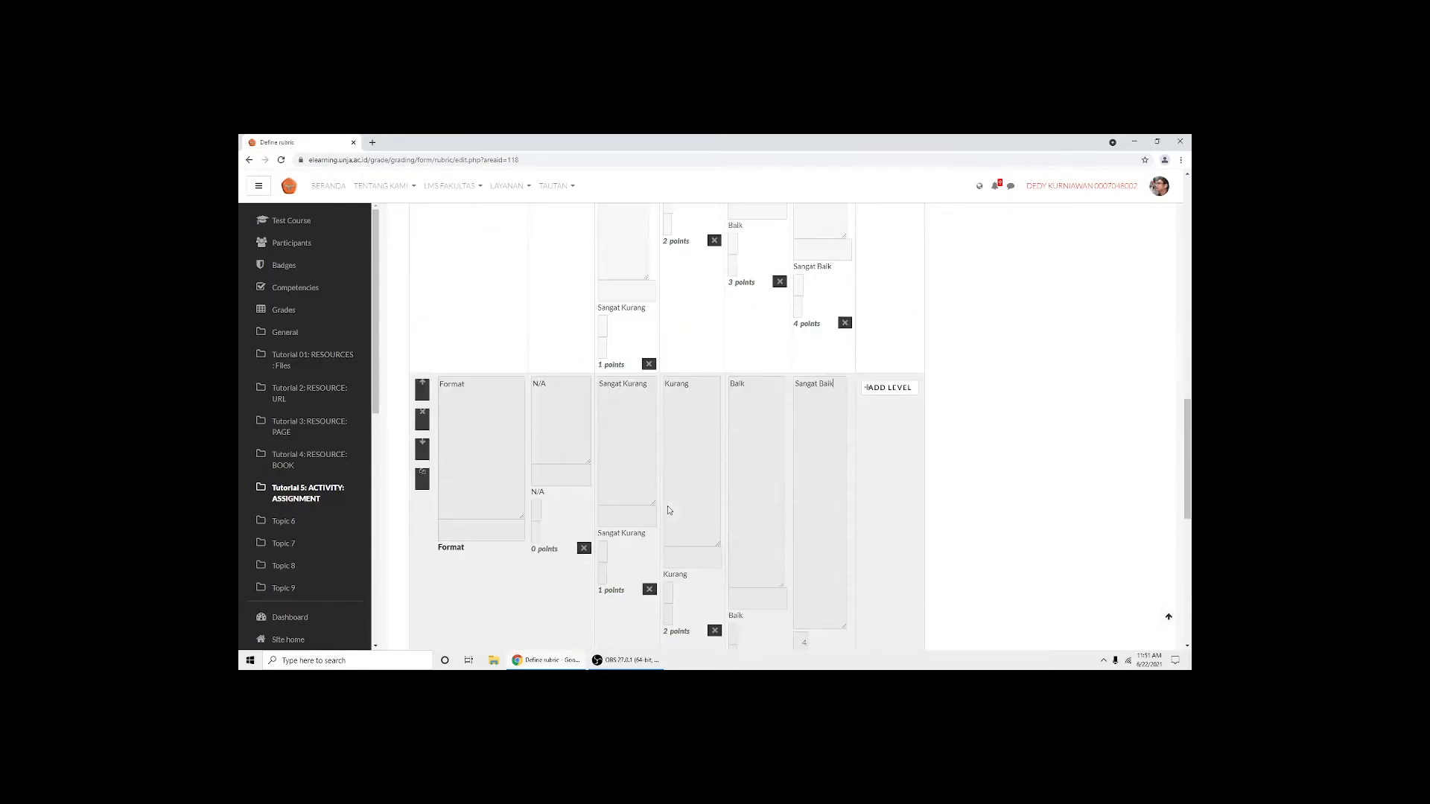
pyautogui.scroll(-3, 669, 507)
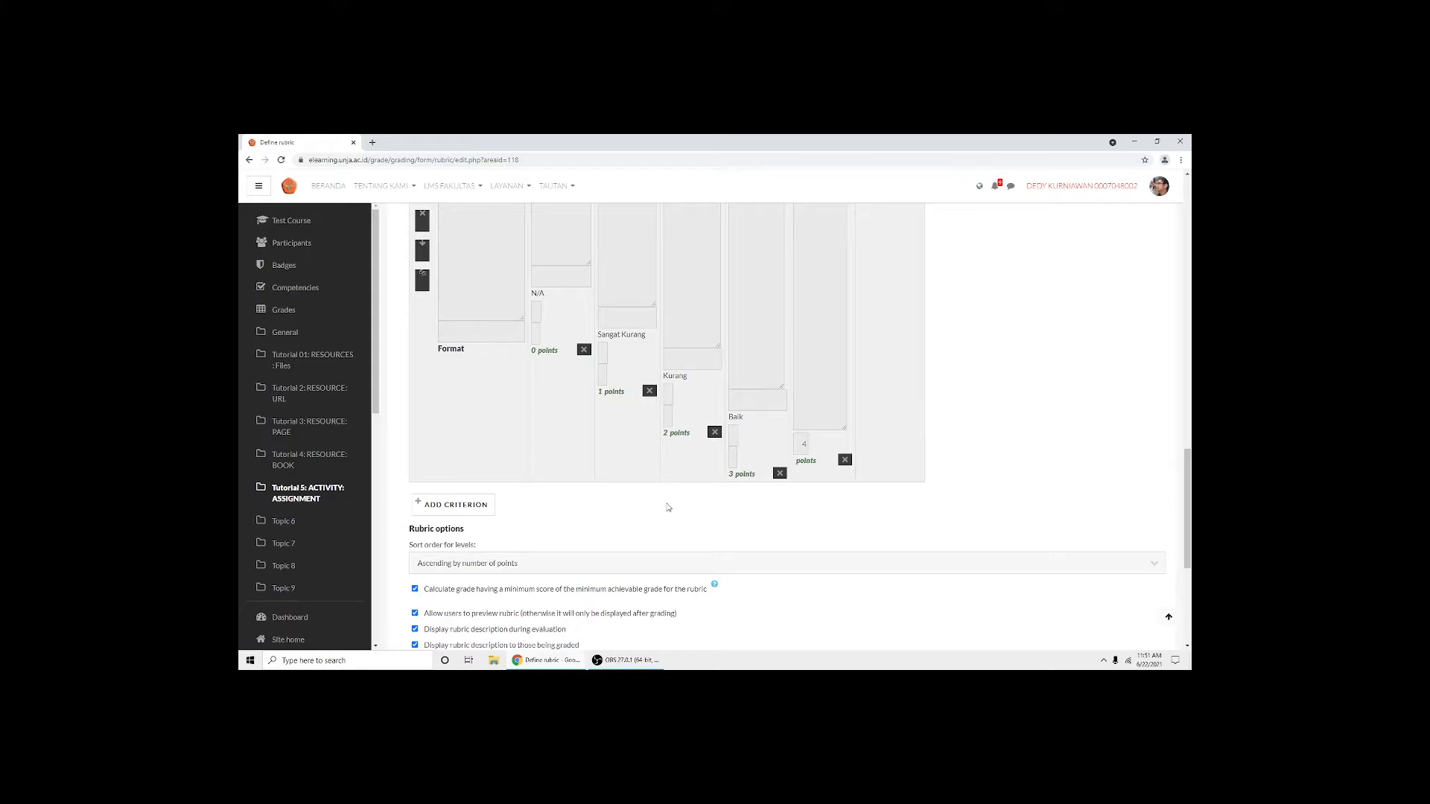
pyautogui.scroll(-5, 668, 507)
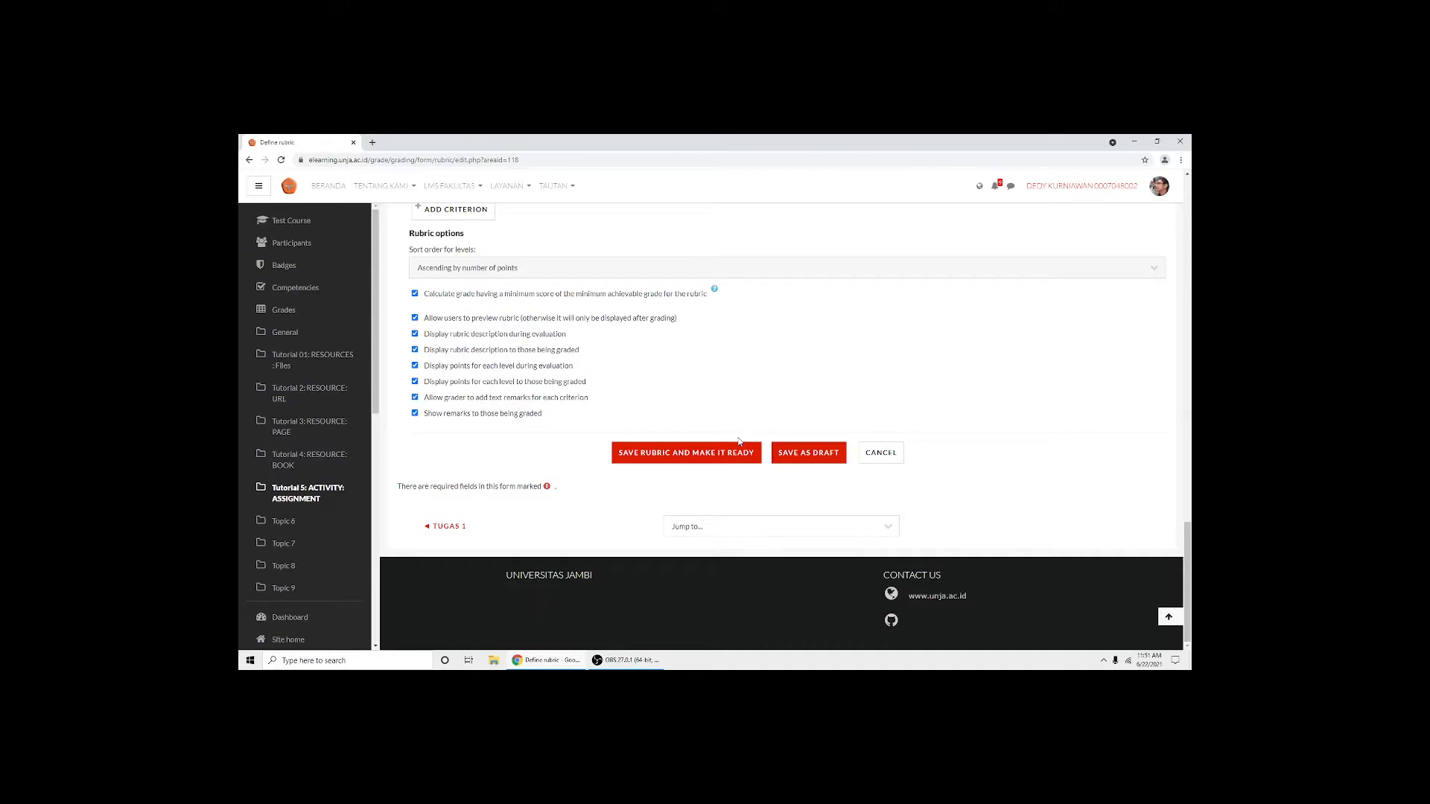
pyautogui.click(722, 459)
pyautogui.scroll(-3, 722, 459)
pyautogui.scroll(3, 722, 460)
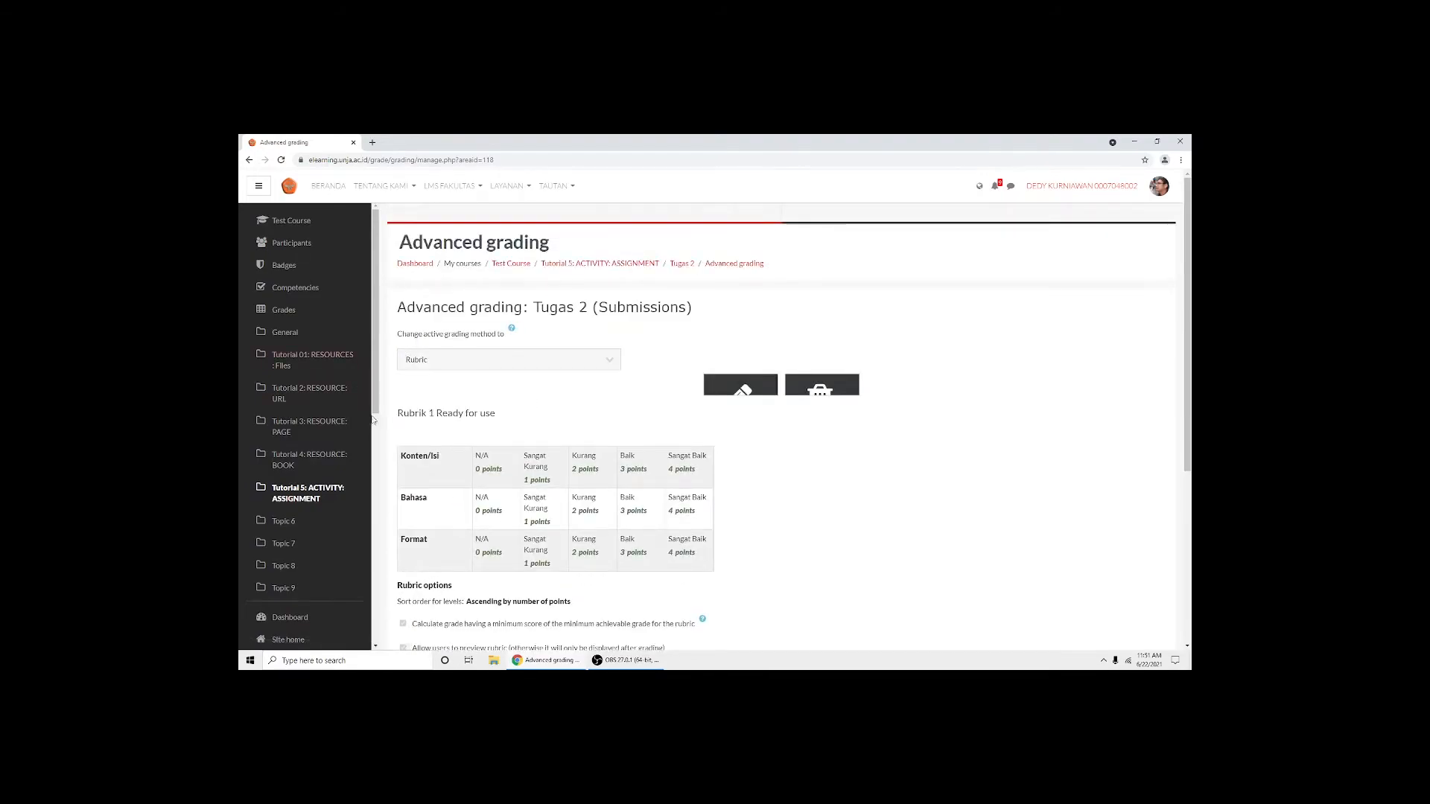
# Review the saved rubric, return to the course's Tutorial 5 section and turn editing off
pyautogui.scroll(-2, 417, 417)
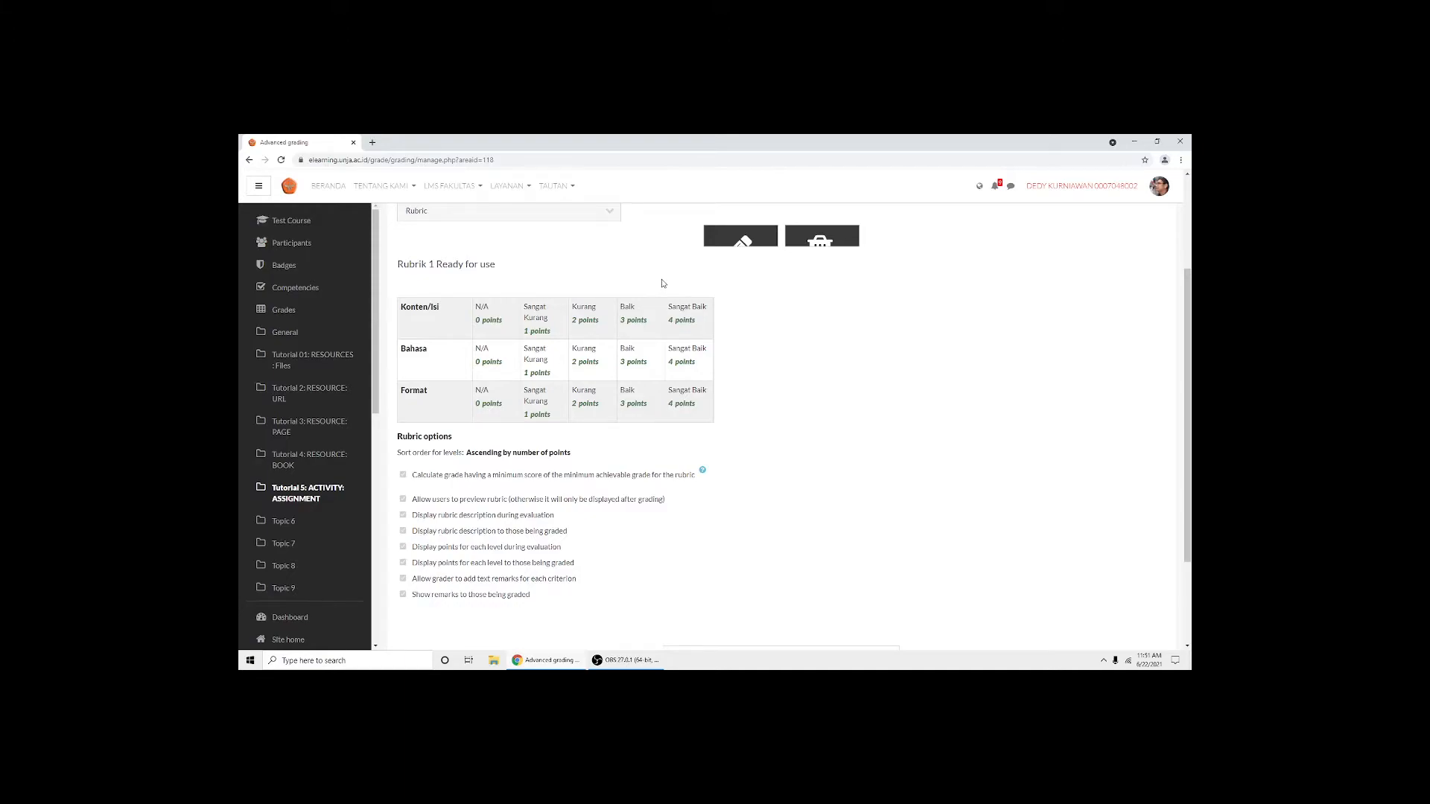
pyautogui.scroll(-3, 663, 283)
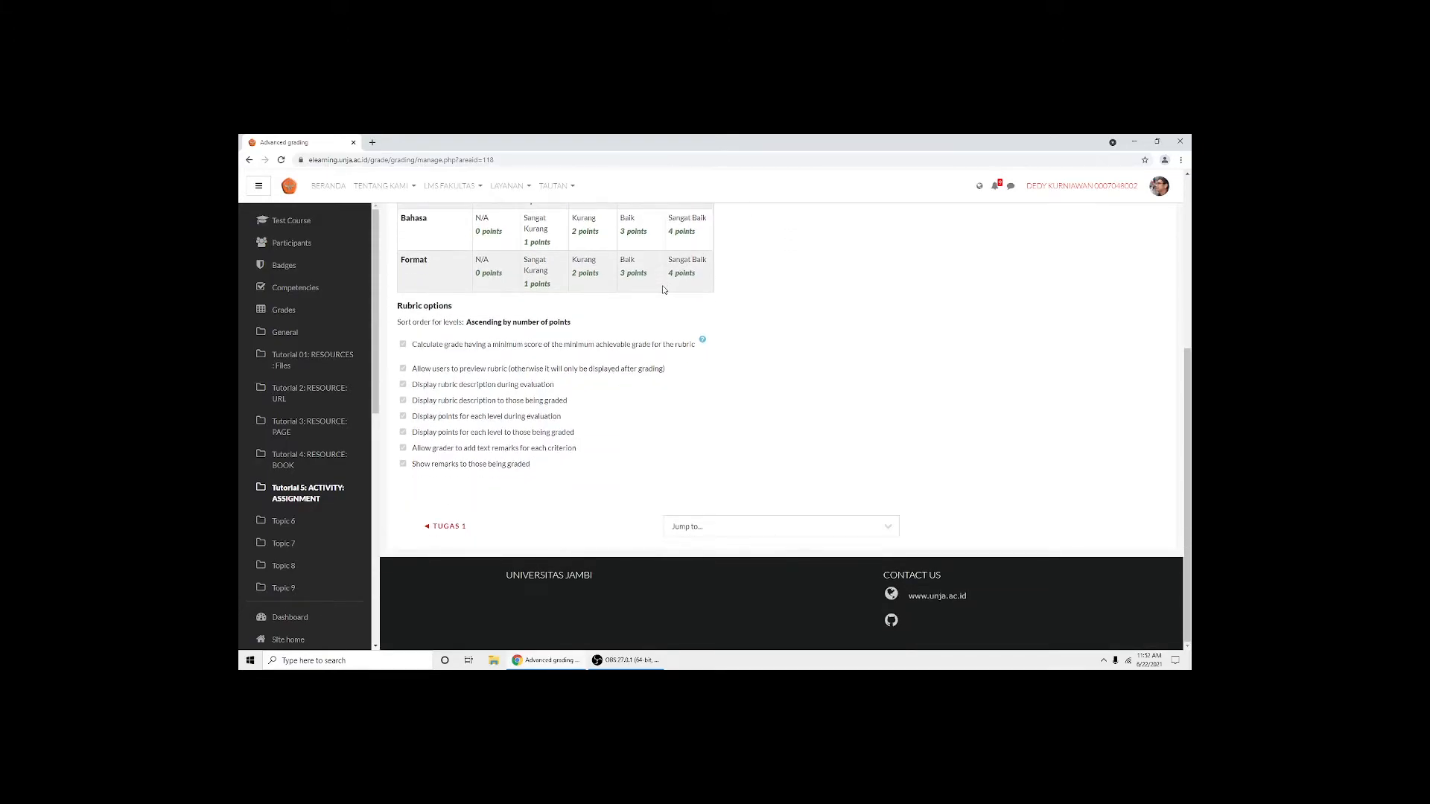
pyautogui.scroll(3, 663, 289)
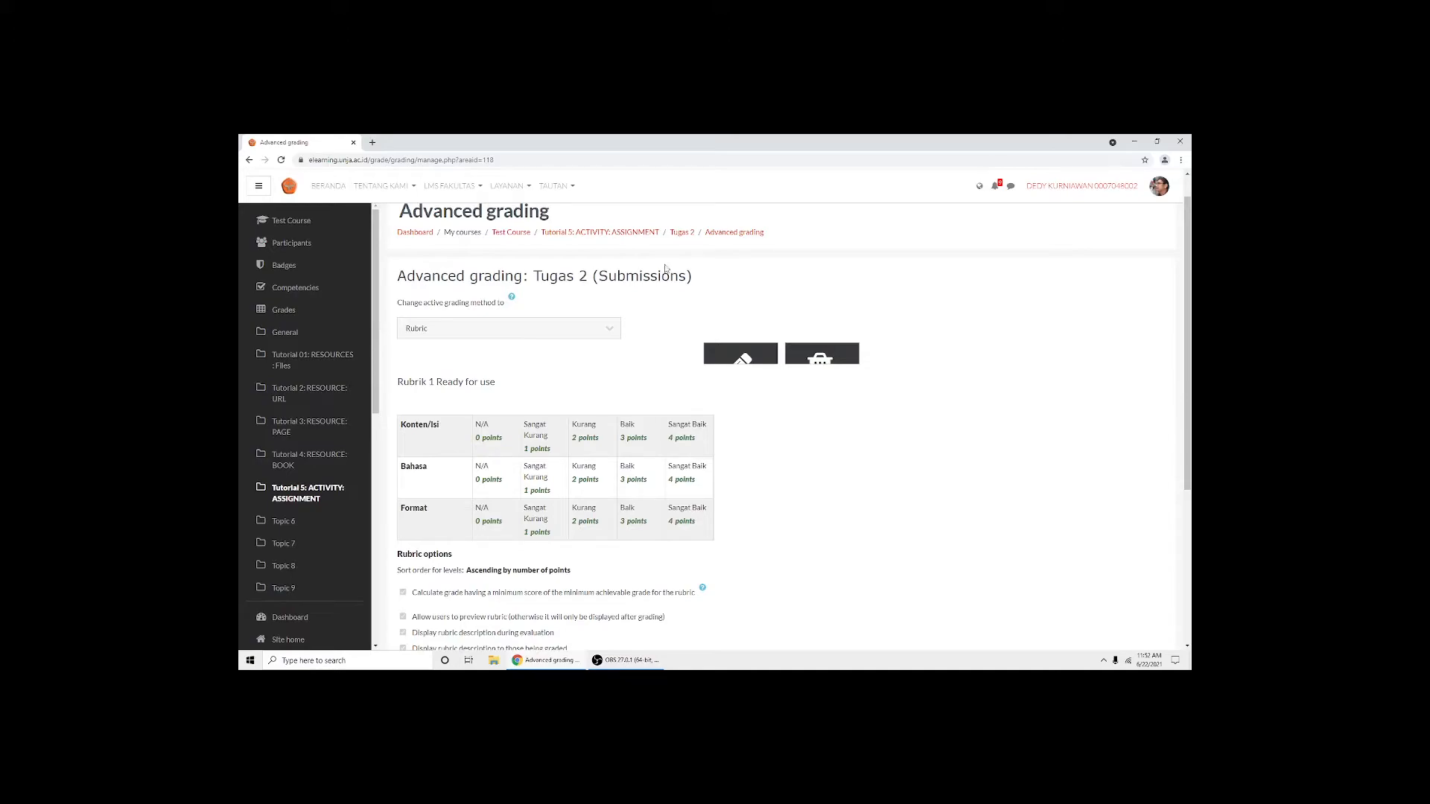
pyautogui.click(618, 233)
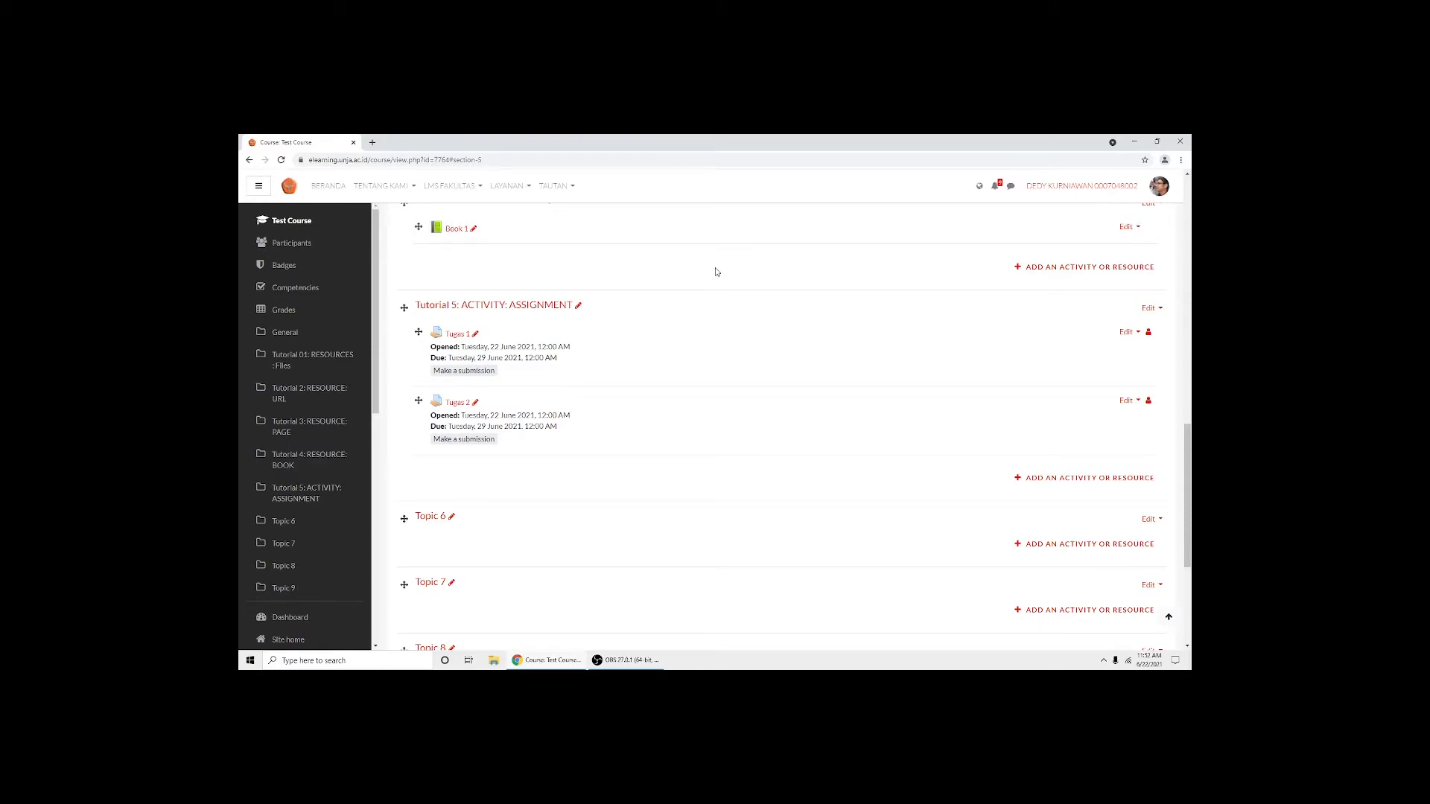
pyautogui.scroll(10, 718, 264)
pyautogui.scroll(4, 736, 244)
pyautogui.click(1101, 274)
pyautogui.scroll(-10, 824, 295)
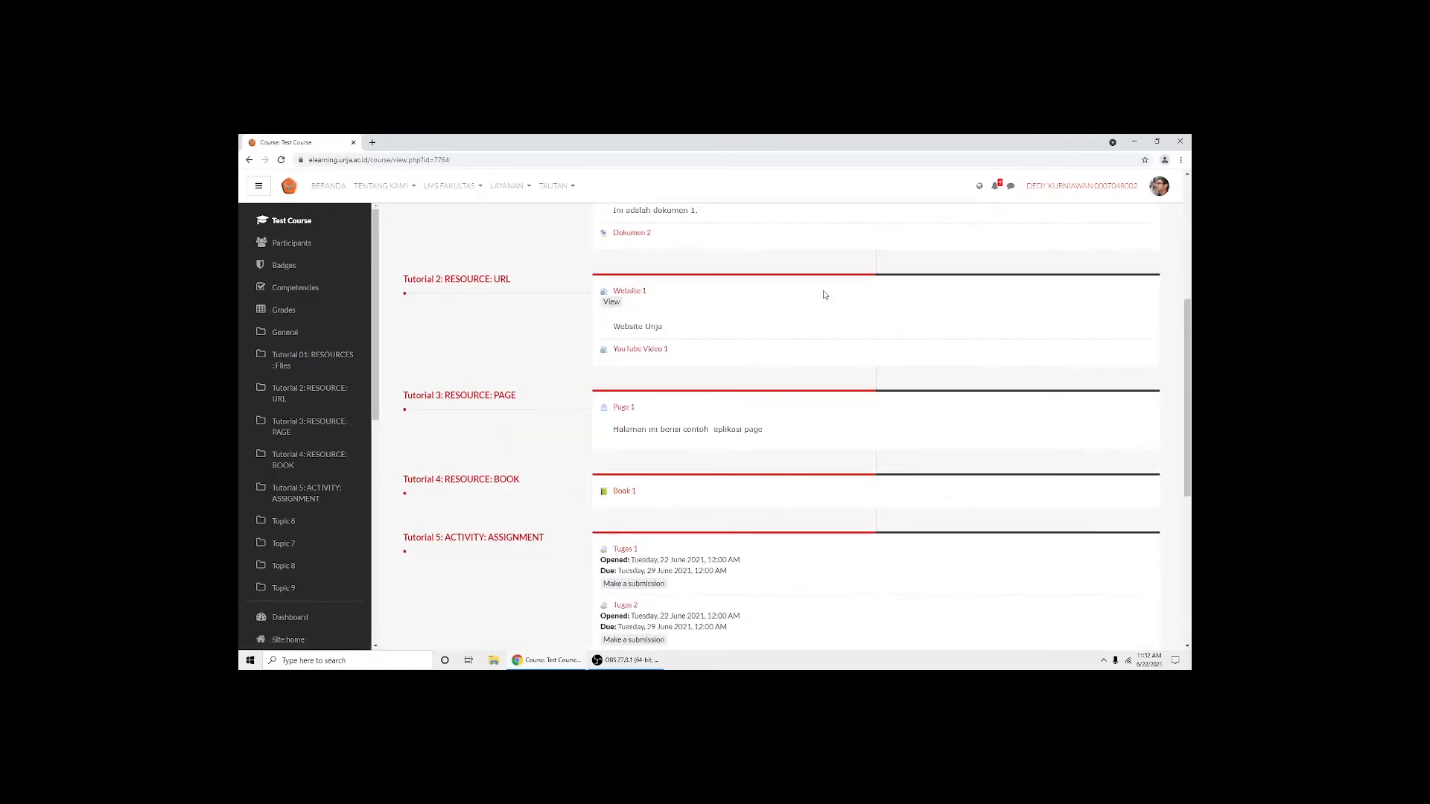
pyautogui.click(626, 659)
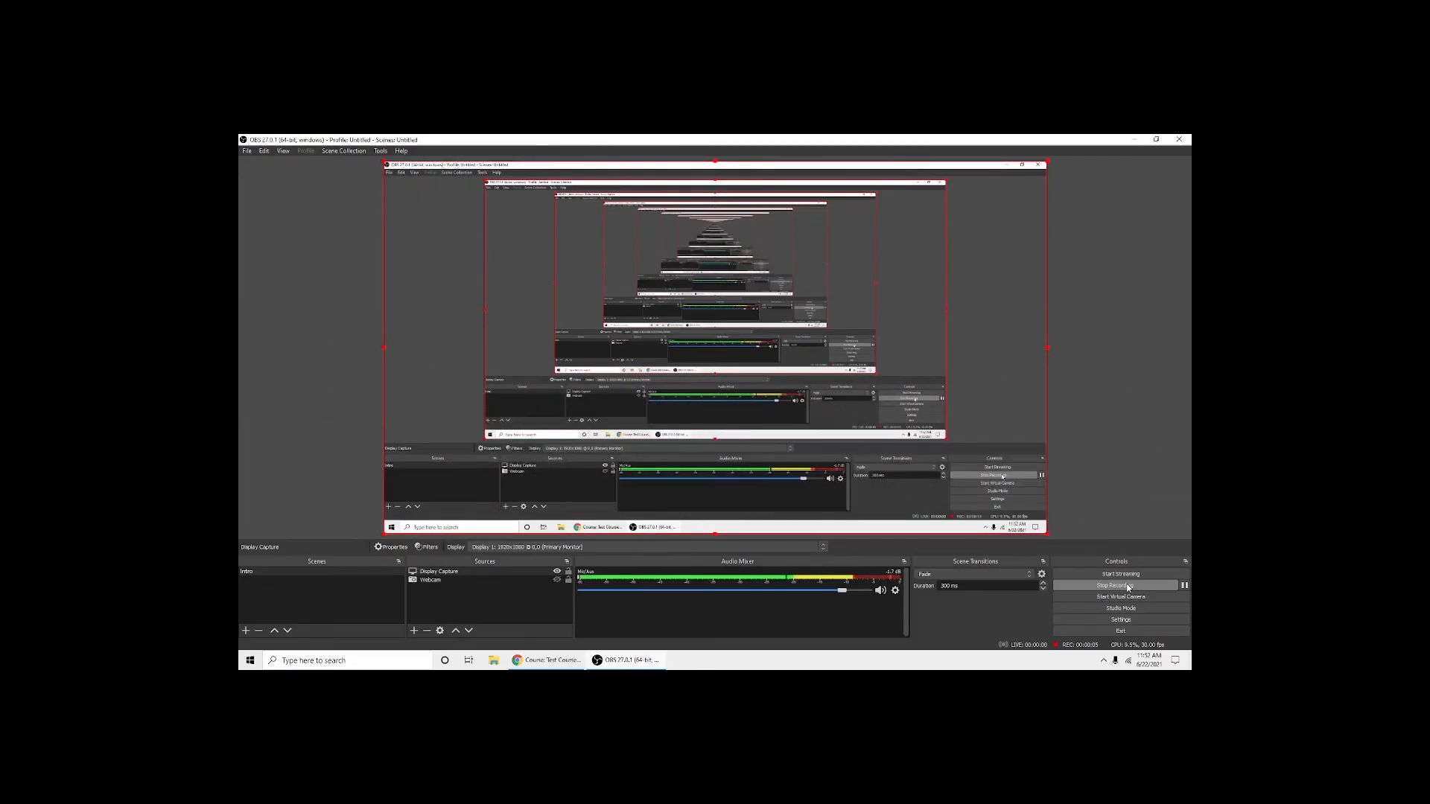
pyautogui.click(1133, 139)
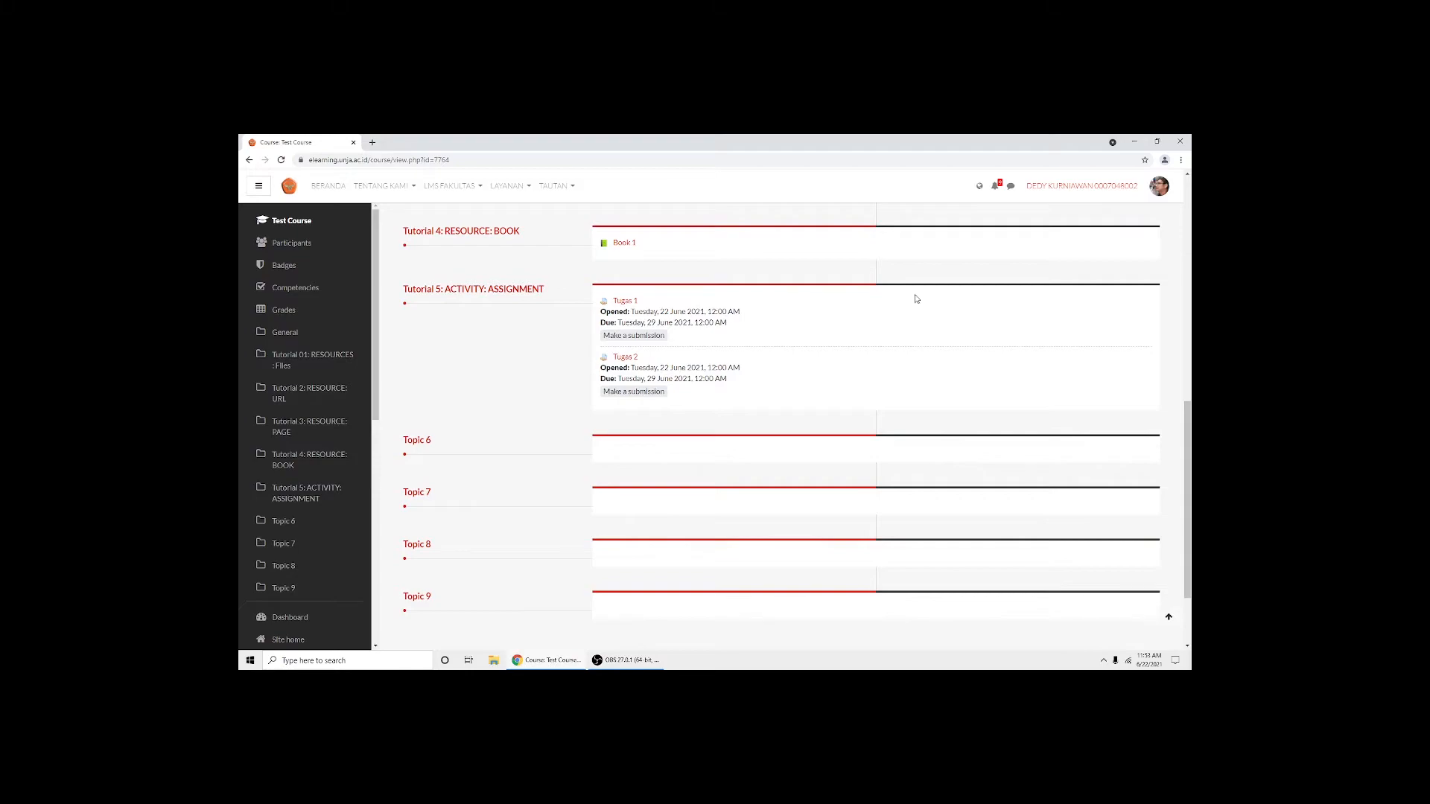
# Log in as the student enrolled in the Test Course, starting from that participant's profile
pyautogui.scroll(3, 915, 390)
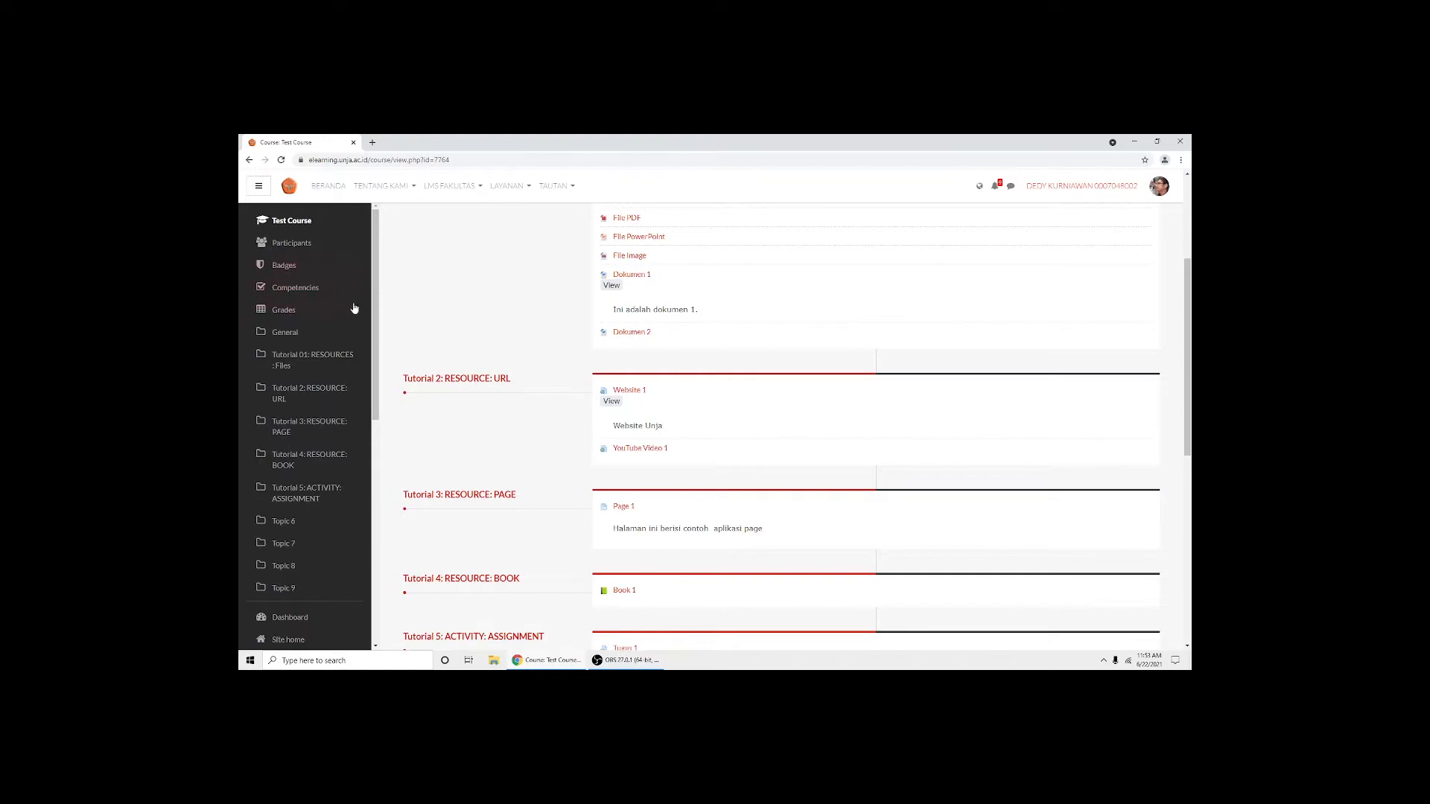
pyautogui.click(318, 244)
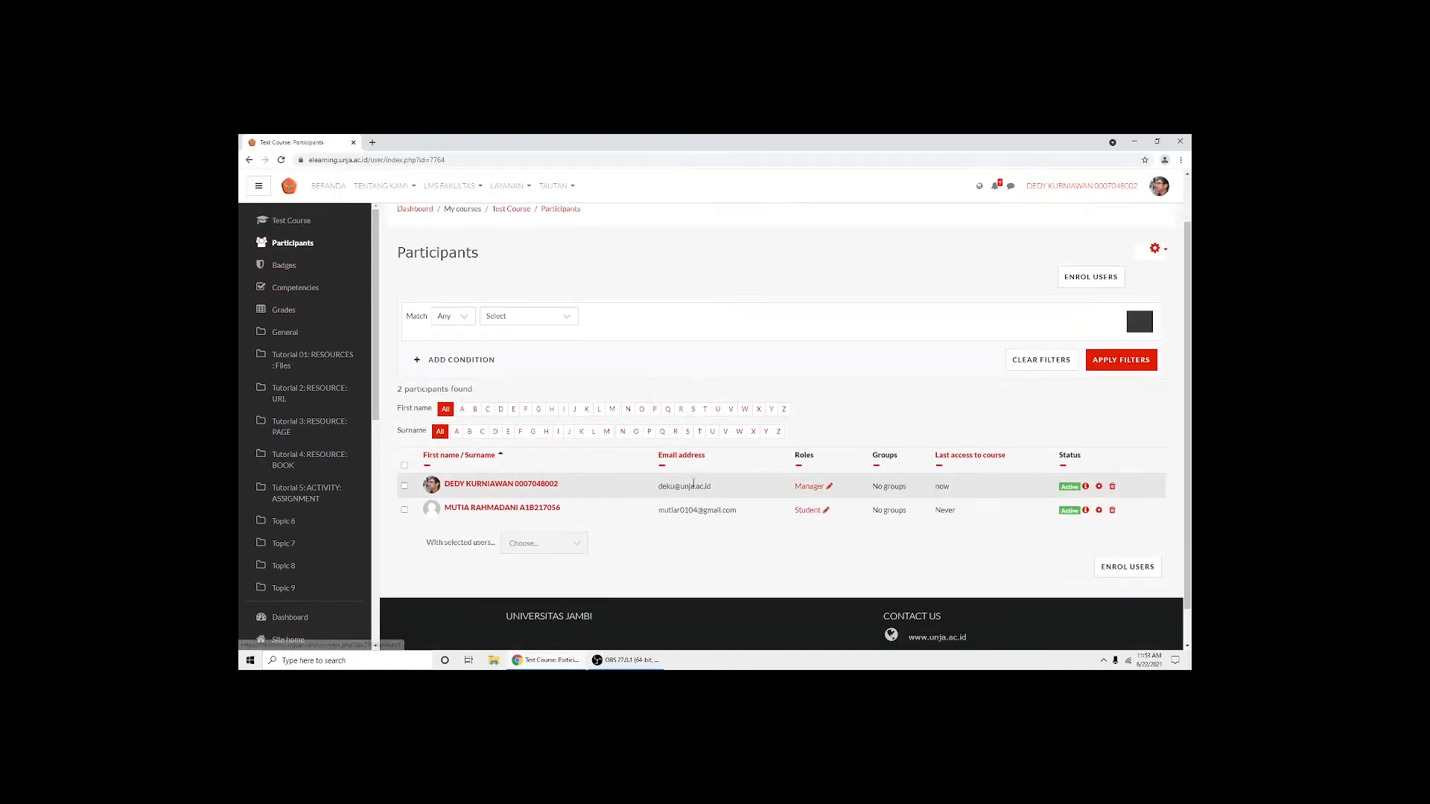
pyautogui.scroll(-1, 694, 485)
pyautogui.click(1099, 469)
pyautogui.click(888, 429)
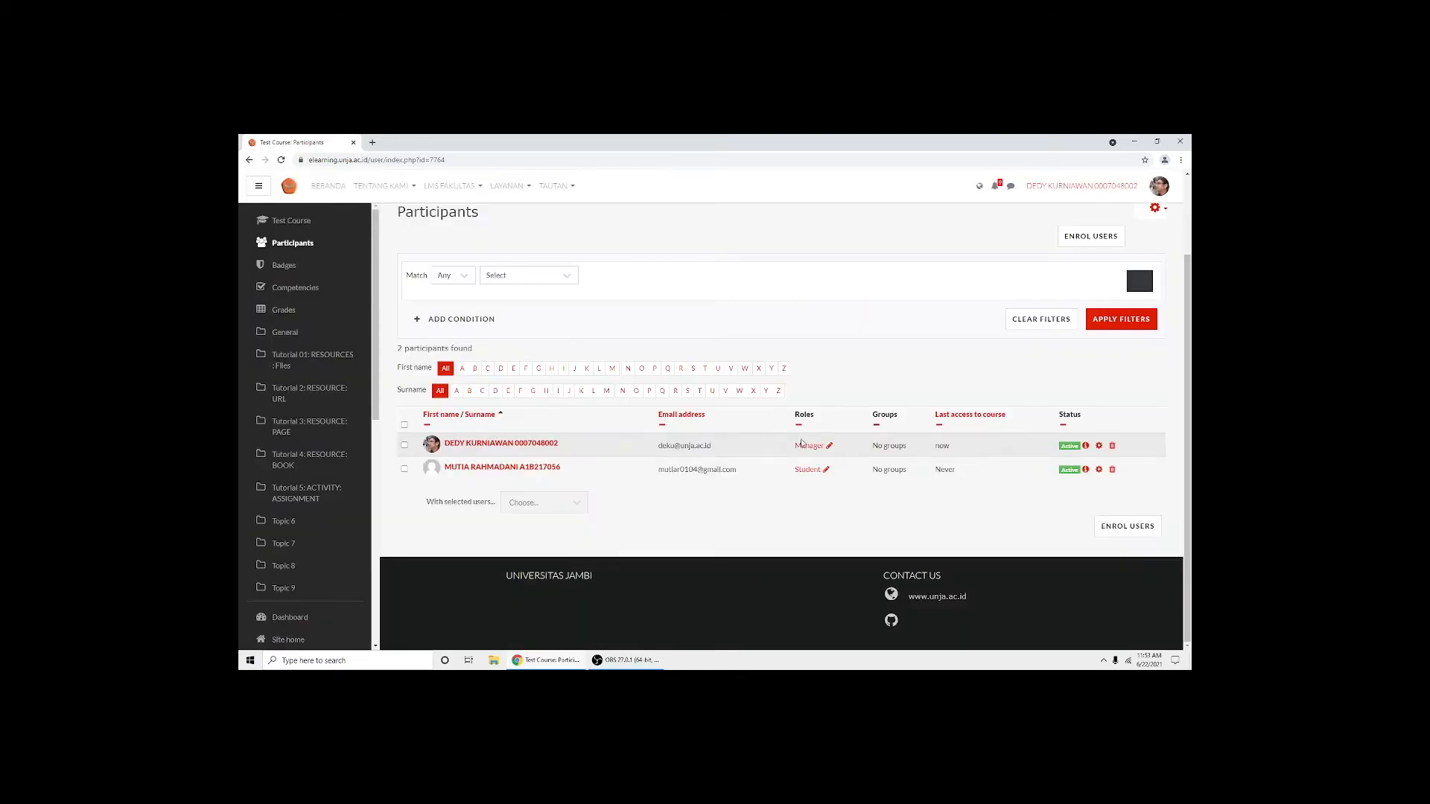
pyautogui.click(546, 466)
pyautogui.scroll(-3, 913, 450)
pyautogui.click(808, 392)
pyautogui.click(787, 370)
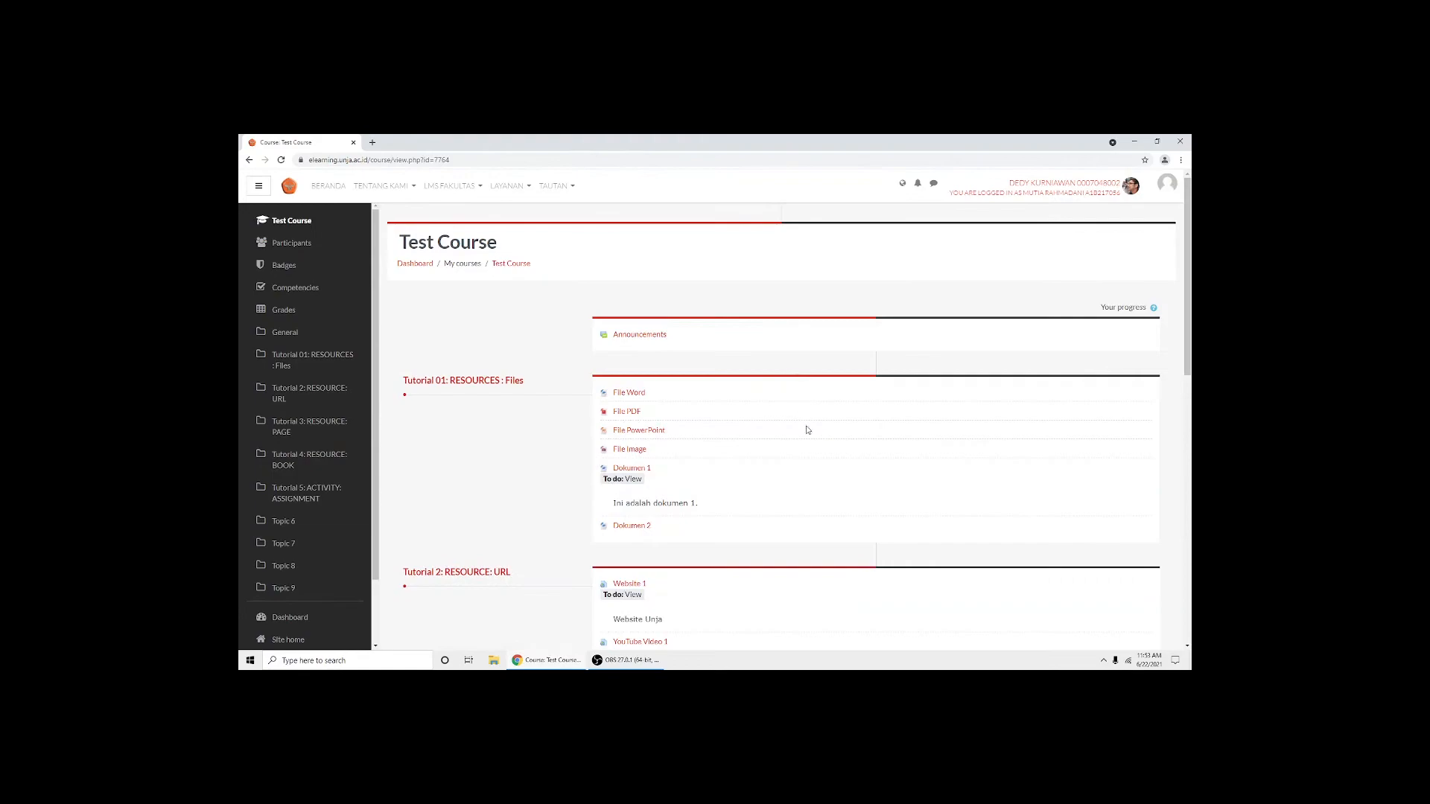
# Open the Tugas 1 assignment in the Tutorial 5 section as the student and read its instructions
pyautogui.scroll(-3, 808, 432)
pyautogui.scroll(-3, 812, 436)
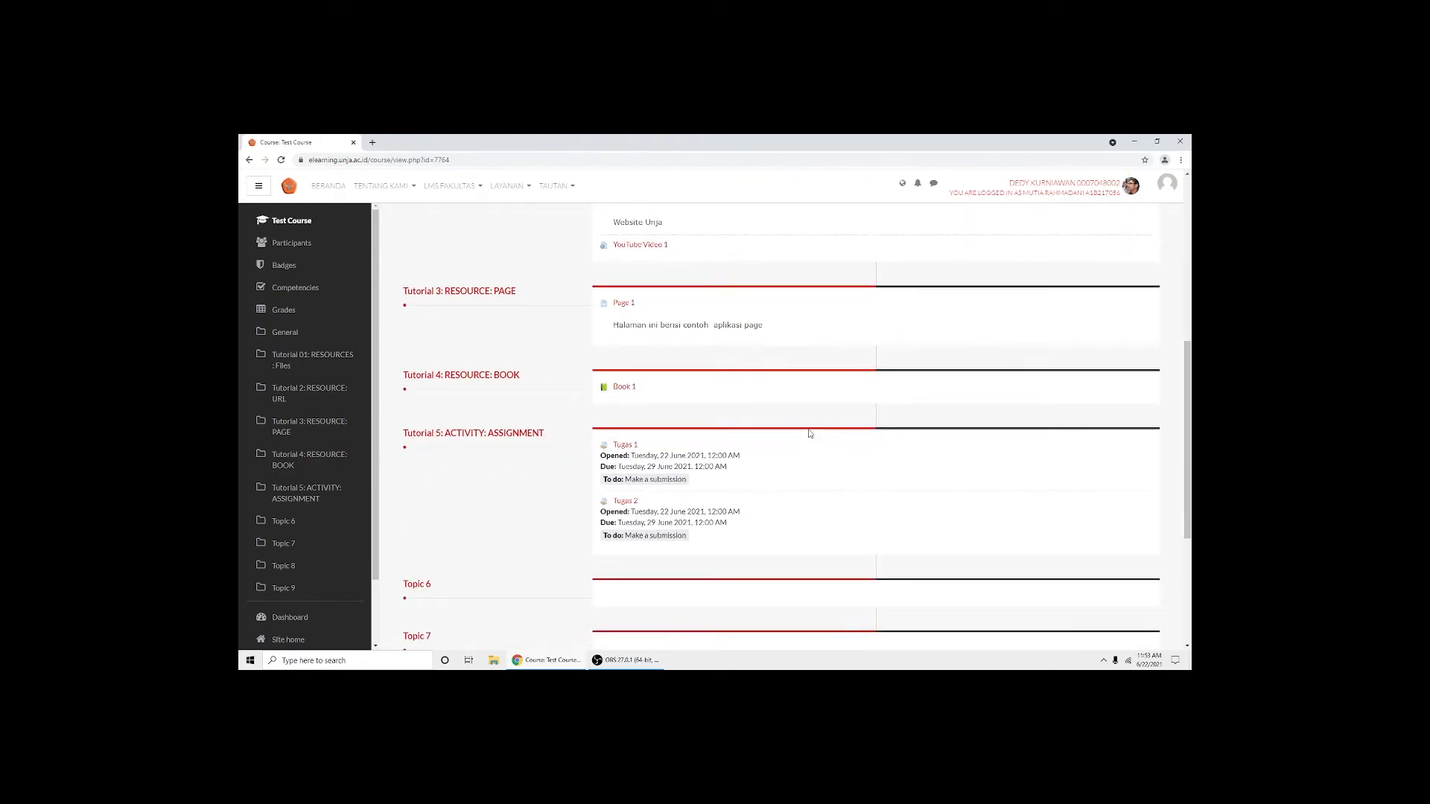
pyautogui.scroll(-1, 809, 432)
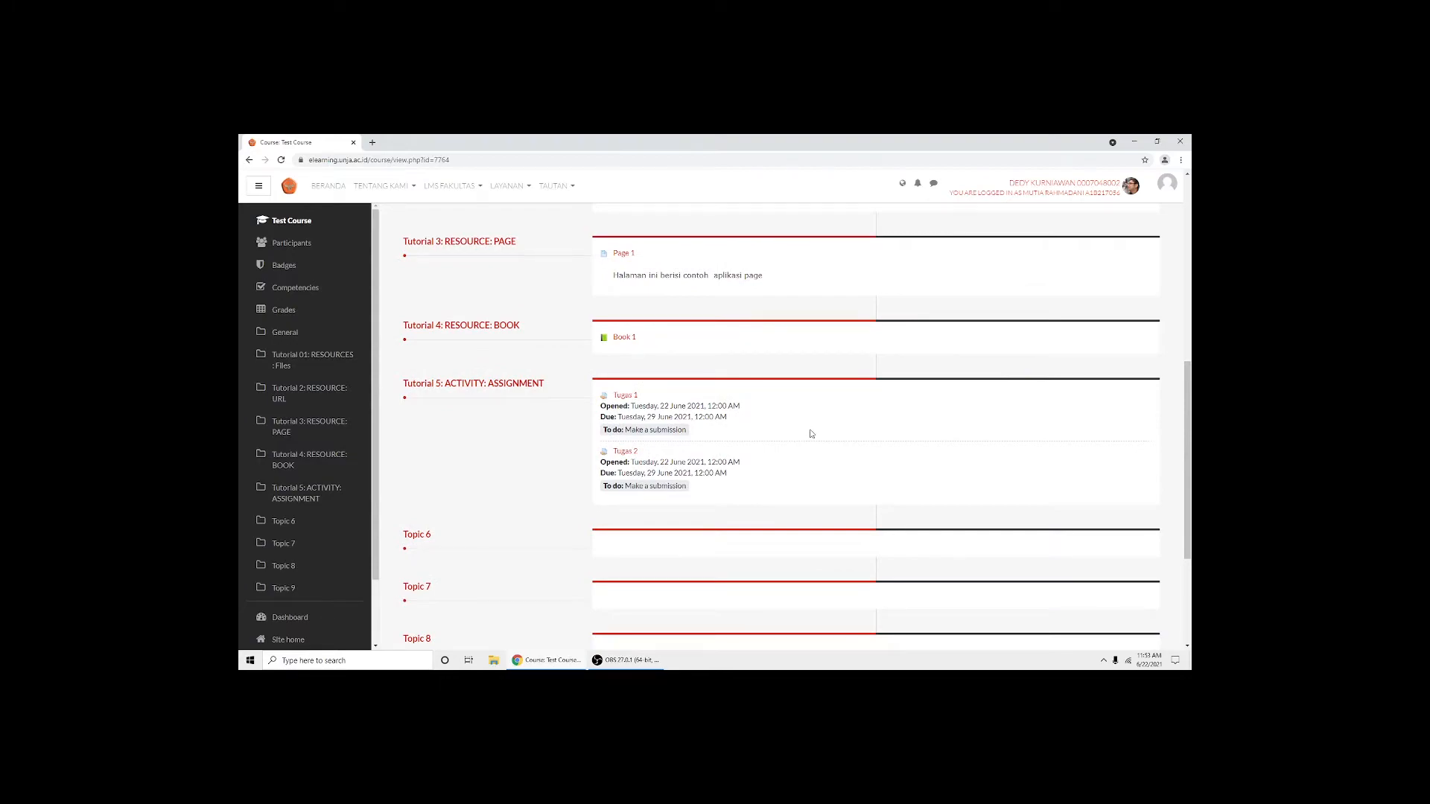
pyautogui.click(634, 399)
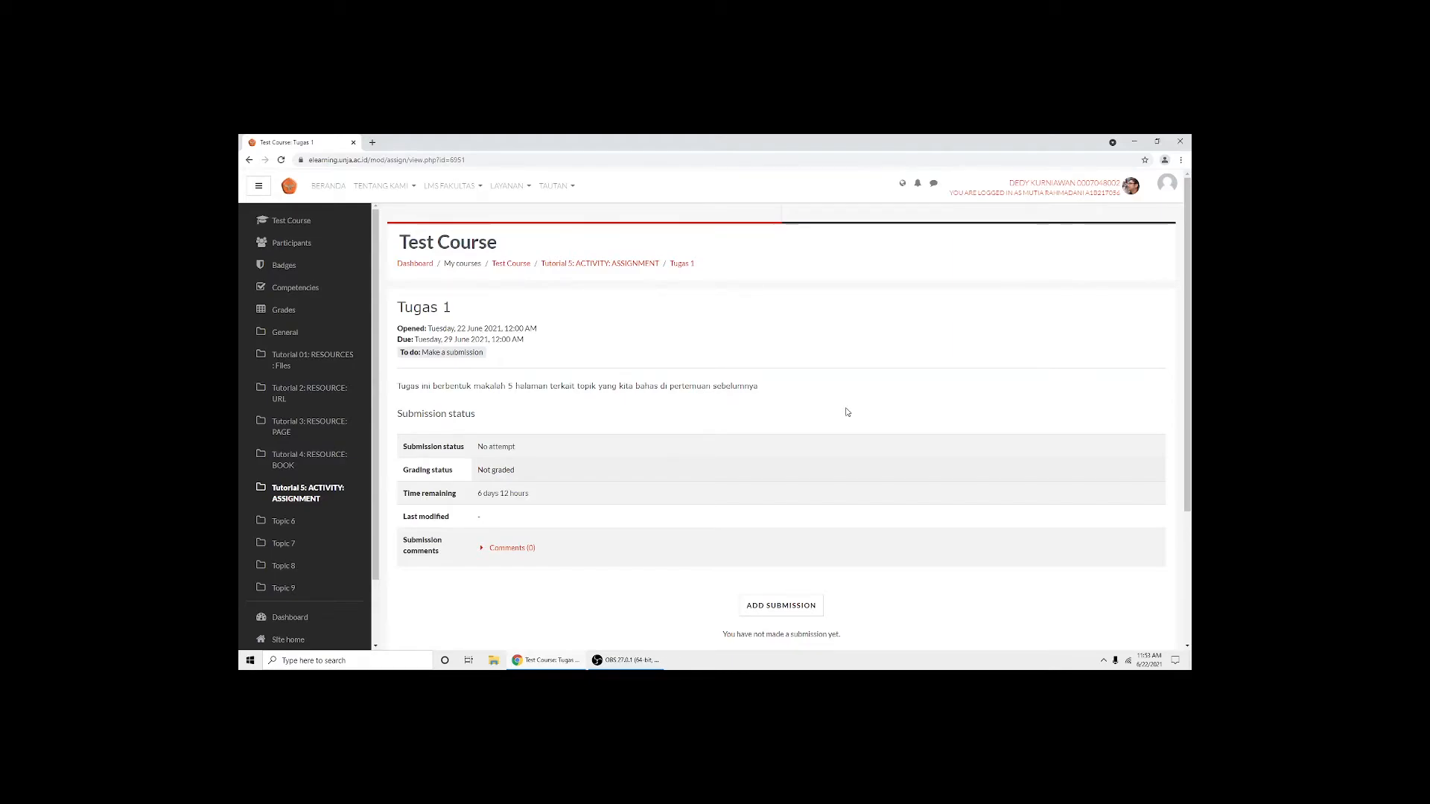
pyautogui.scroll(-1, 849, 409)
pyautogui.moveTo(758, 338); pyautogui.dragTo(437, 347)
pyautogui.click(635, 400)
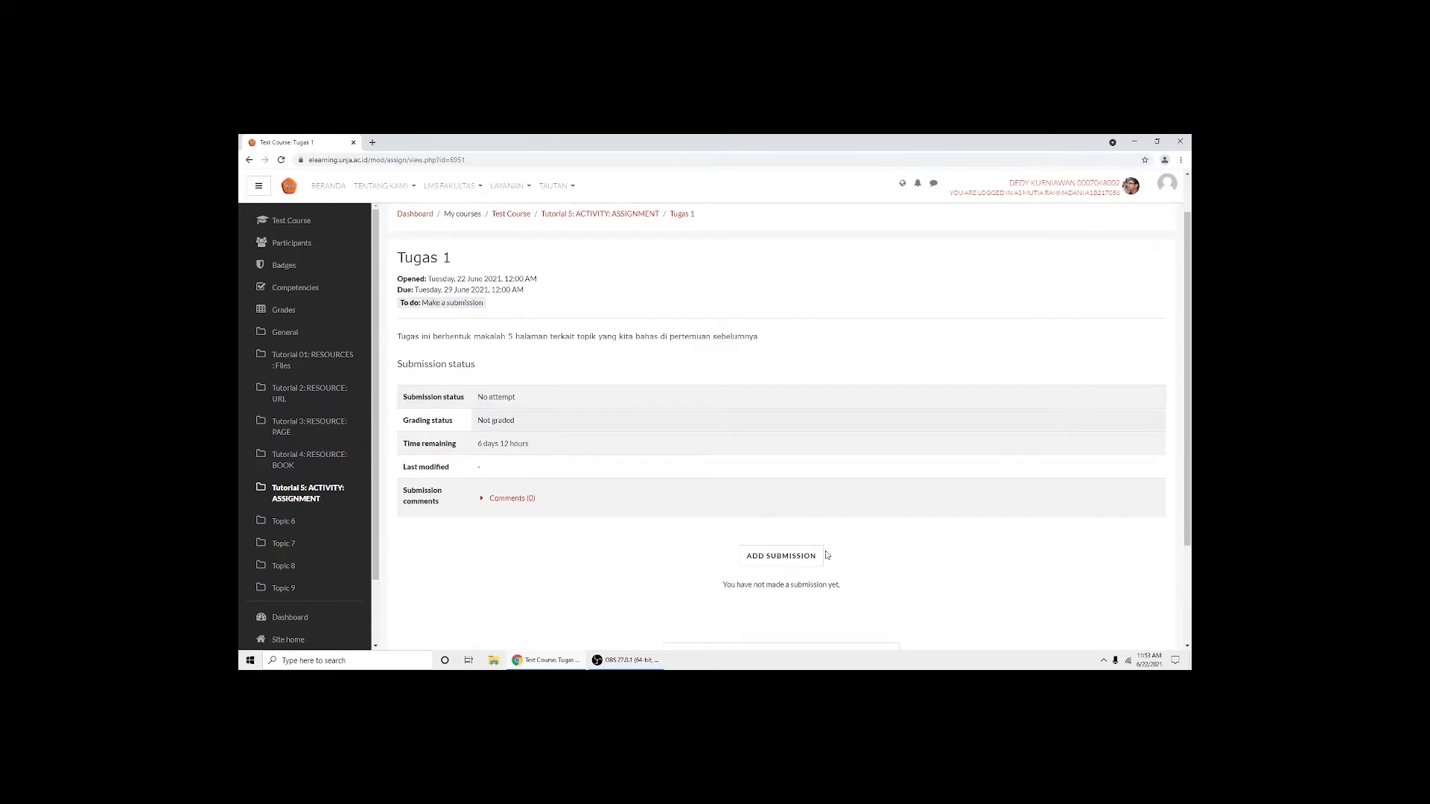
# Start a submission for Tugas 1 with the online text "Ini adalah contoh tugas mahasiswa"
pyautogui.click(797, 561)
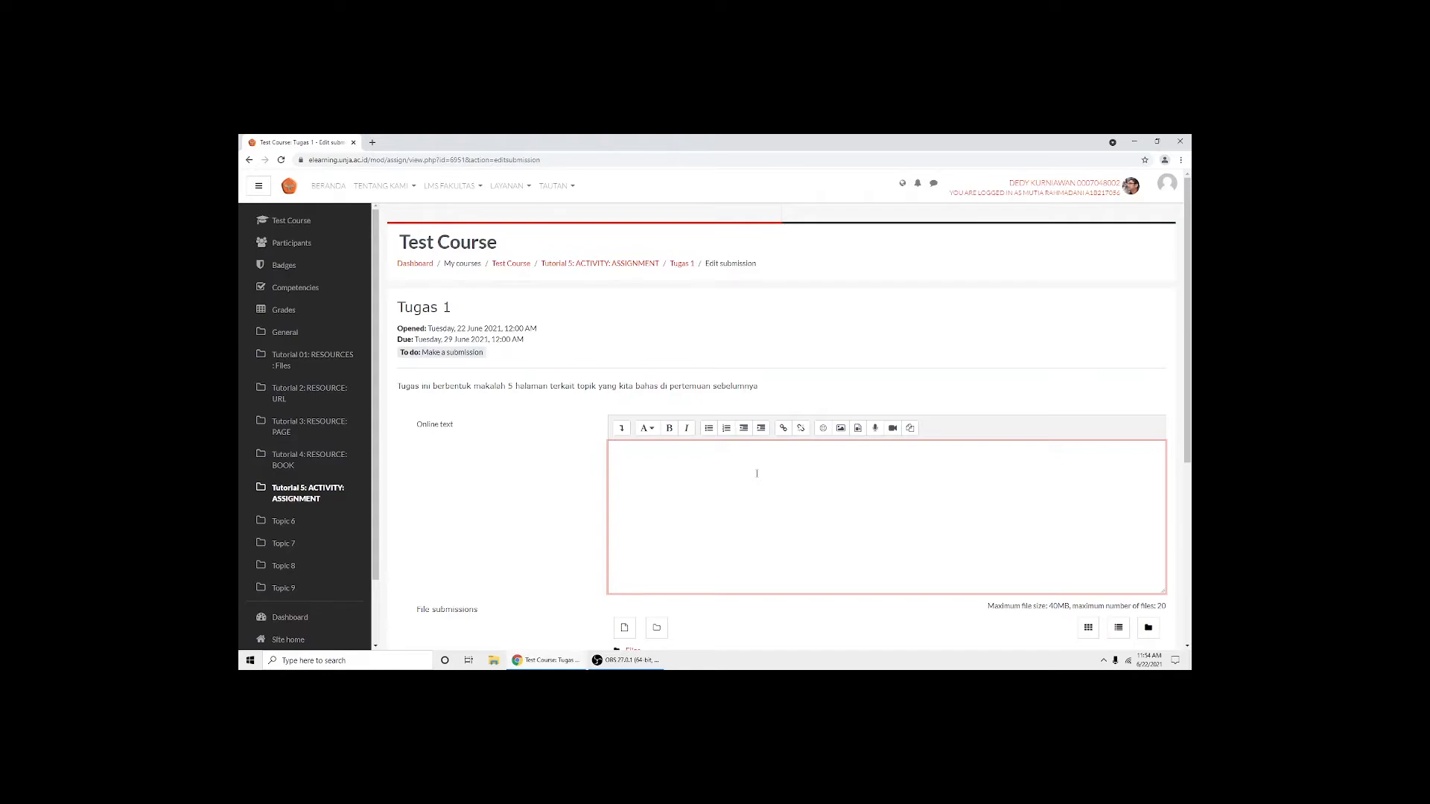
pyautogui.write('Ini adalah contoh tugas mahasiswa')
# Open the file upload for the Tugas 1 submission and look through the Desktop and Documents folders for a file to attach
pyautogui.scroll(-3, 756, 473)
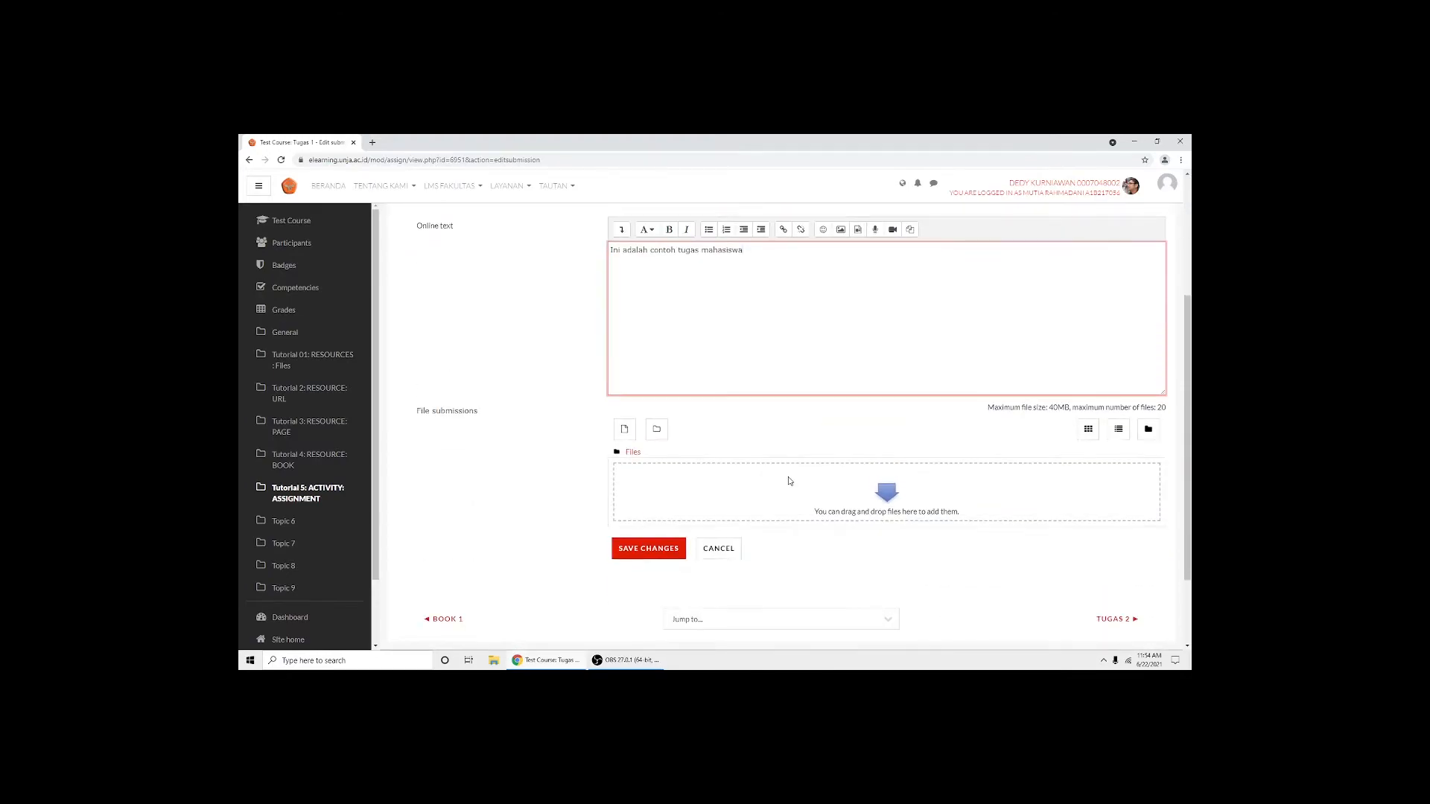
pyautogui.click(620, 436)
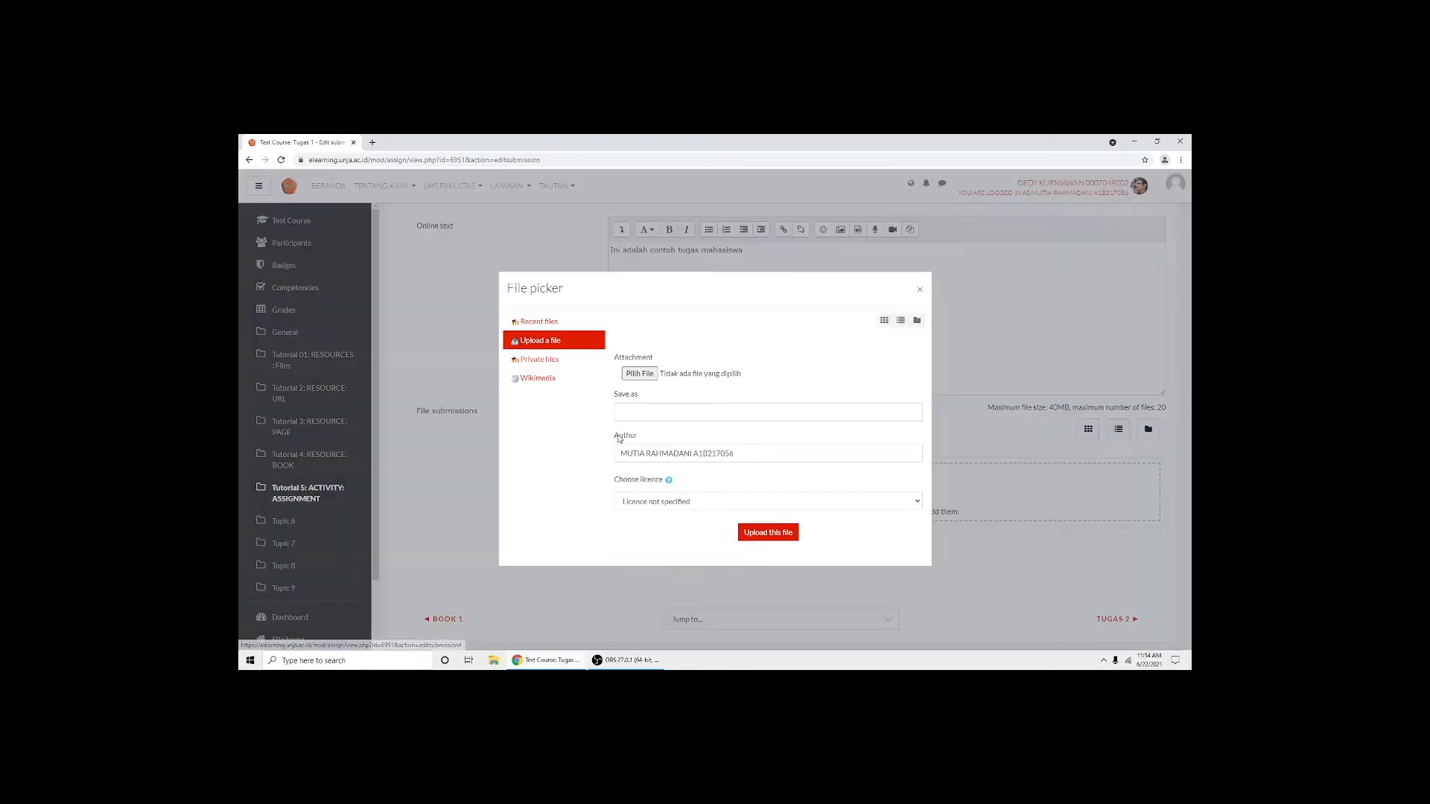
pyautogui.click(649, 375)
pyautogui.scroll(-5, 500, 294)
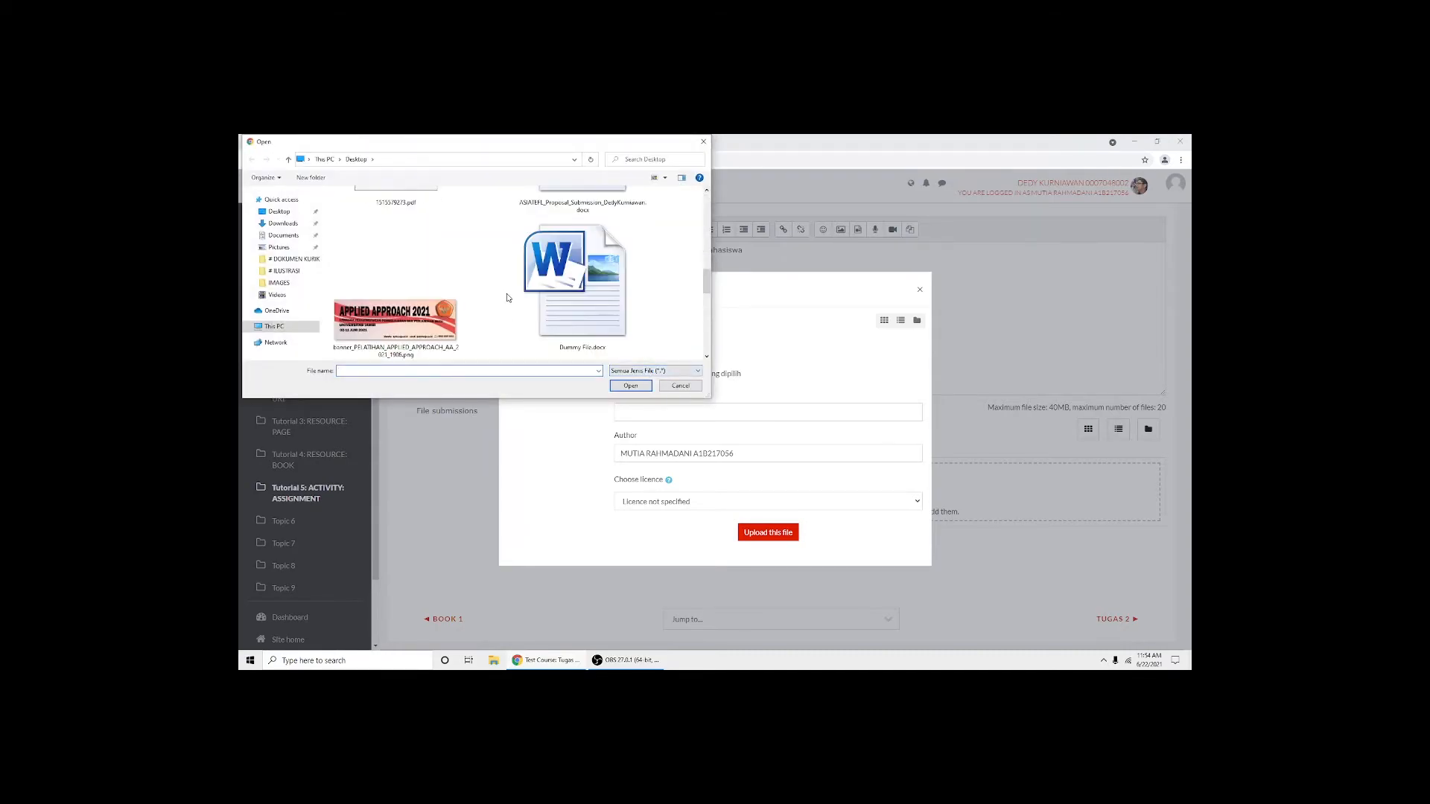
pyautogui.scroll(3, 480, 323)
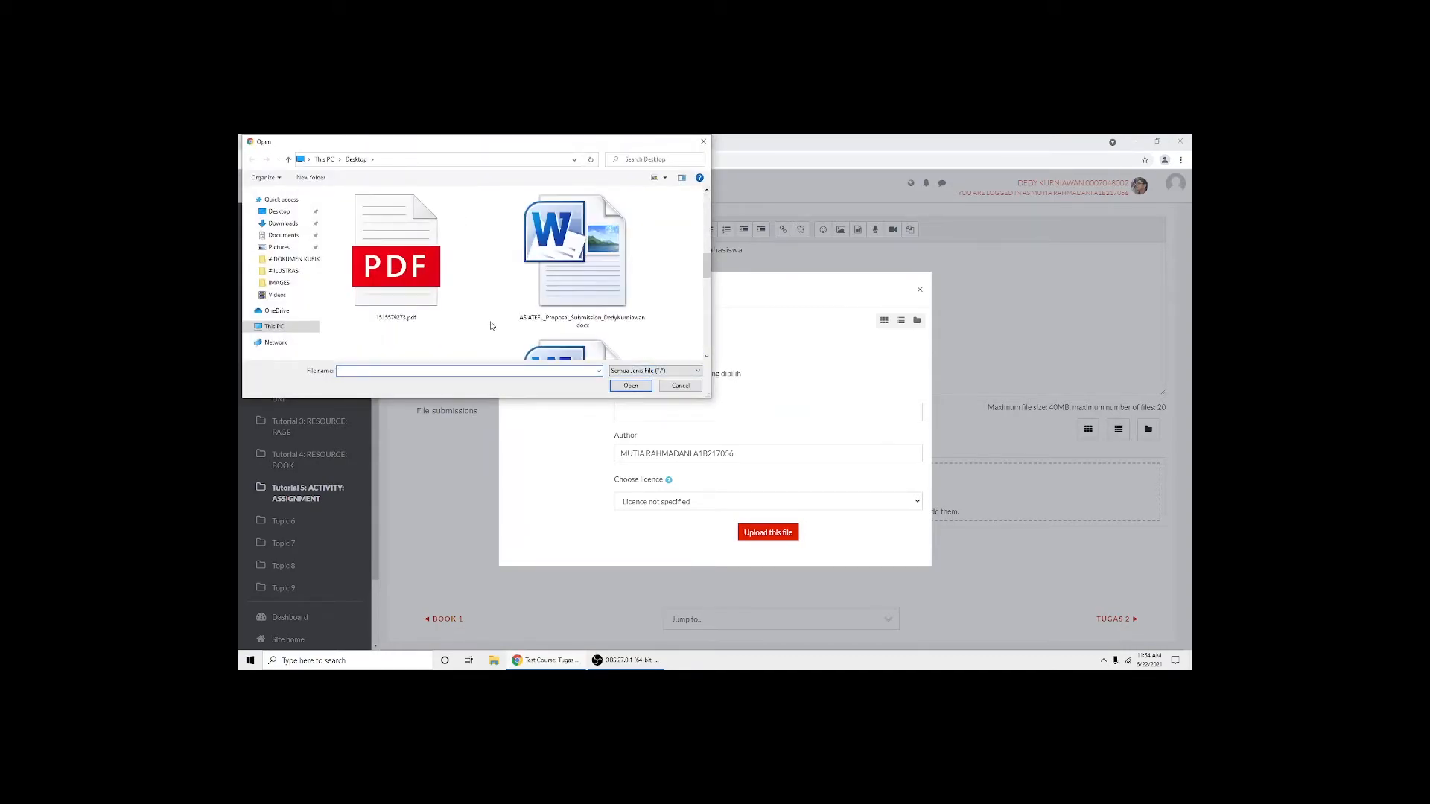
pyautogui.scroll(2, 424, 287)
pyautogui.scroll(-1, 424, 289)
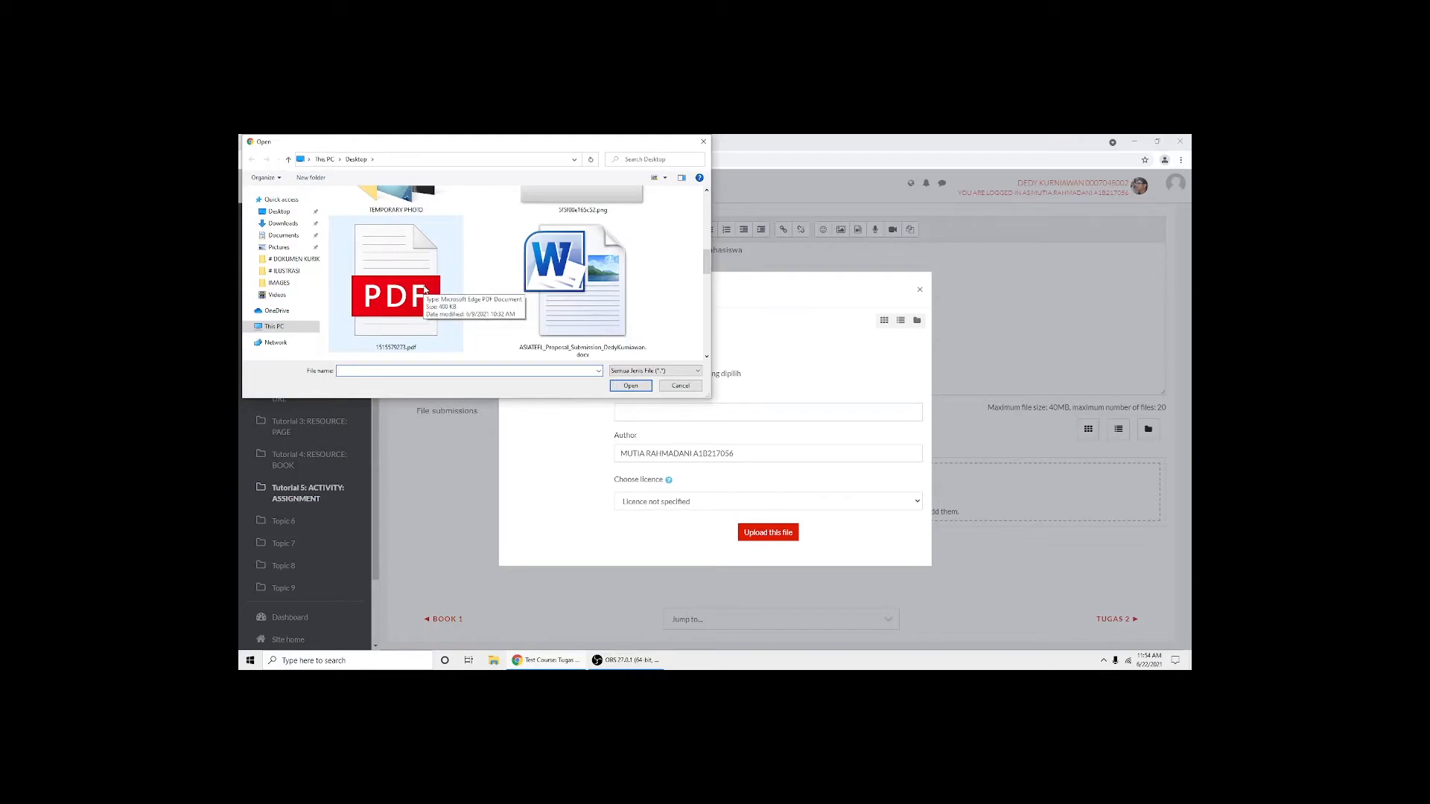
pyautogui.scroll(-4, 472, 293)
pyautogui.scroll(1, 479, 283)
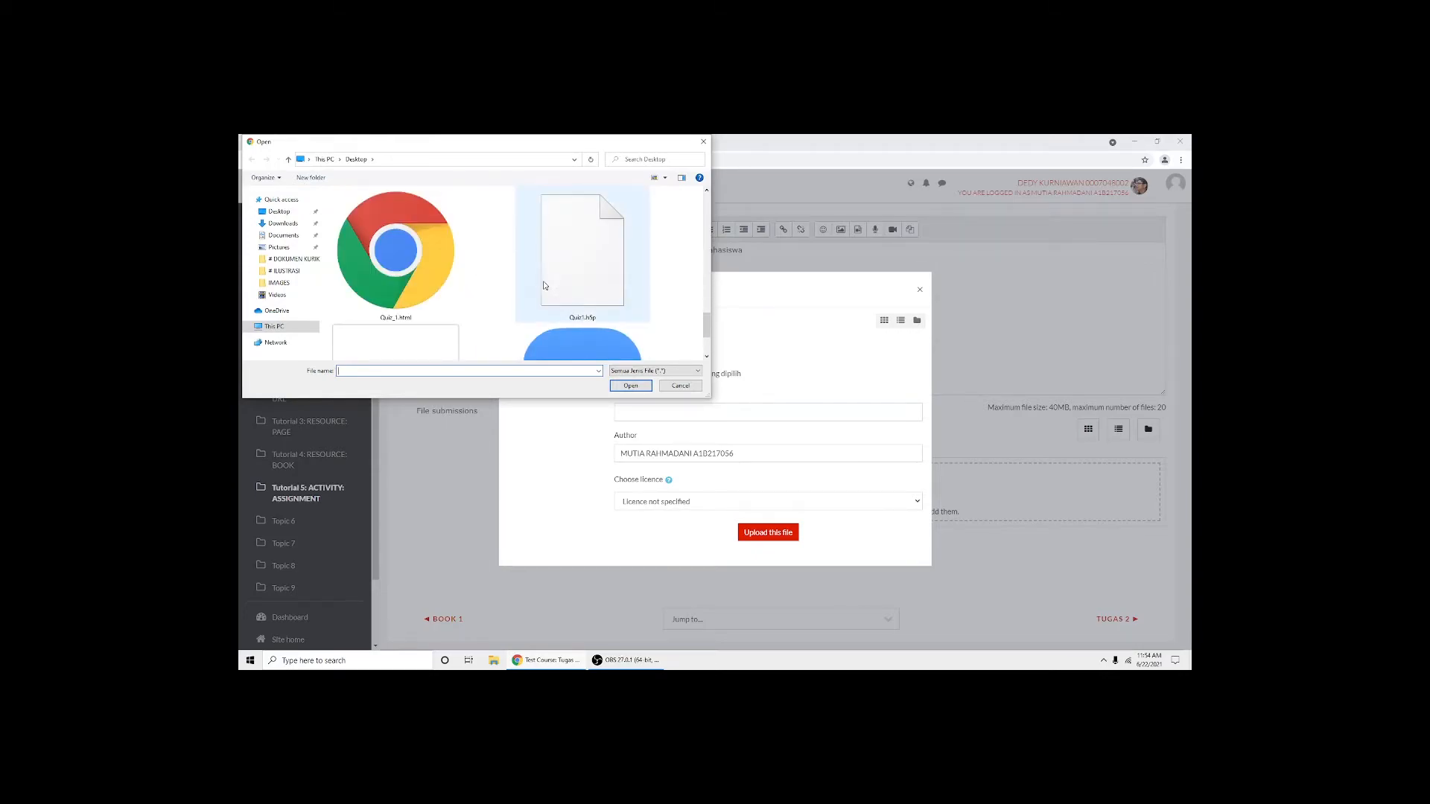
pyautogui.scroll(-1, 481, 308)
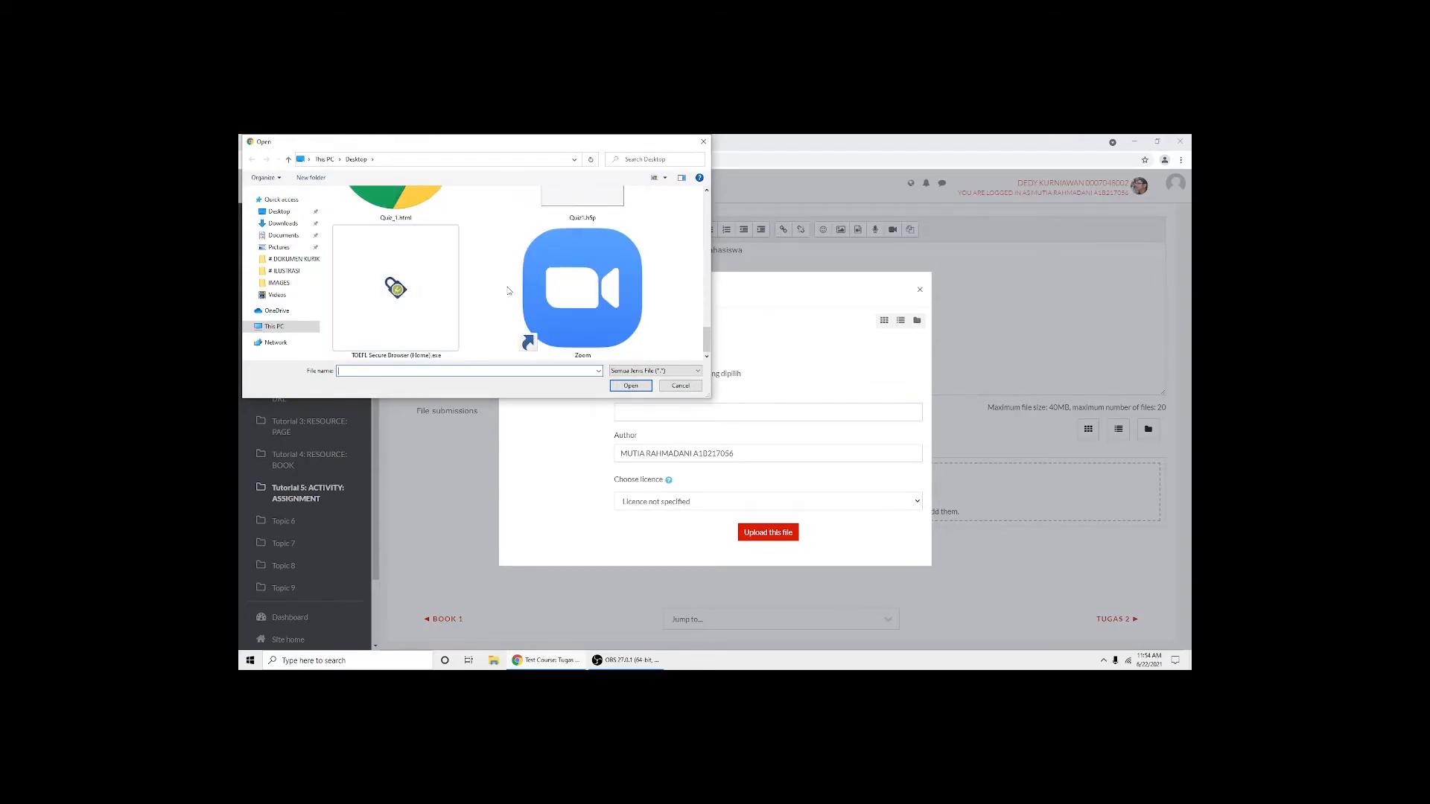
pyautogui.scroll(6, 506, 289)
pyautogui.scroll(-2, 501, 287)
pyautogui.scroll(2, 502, 288)
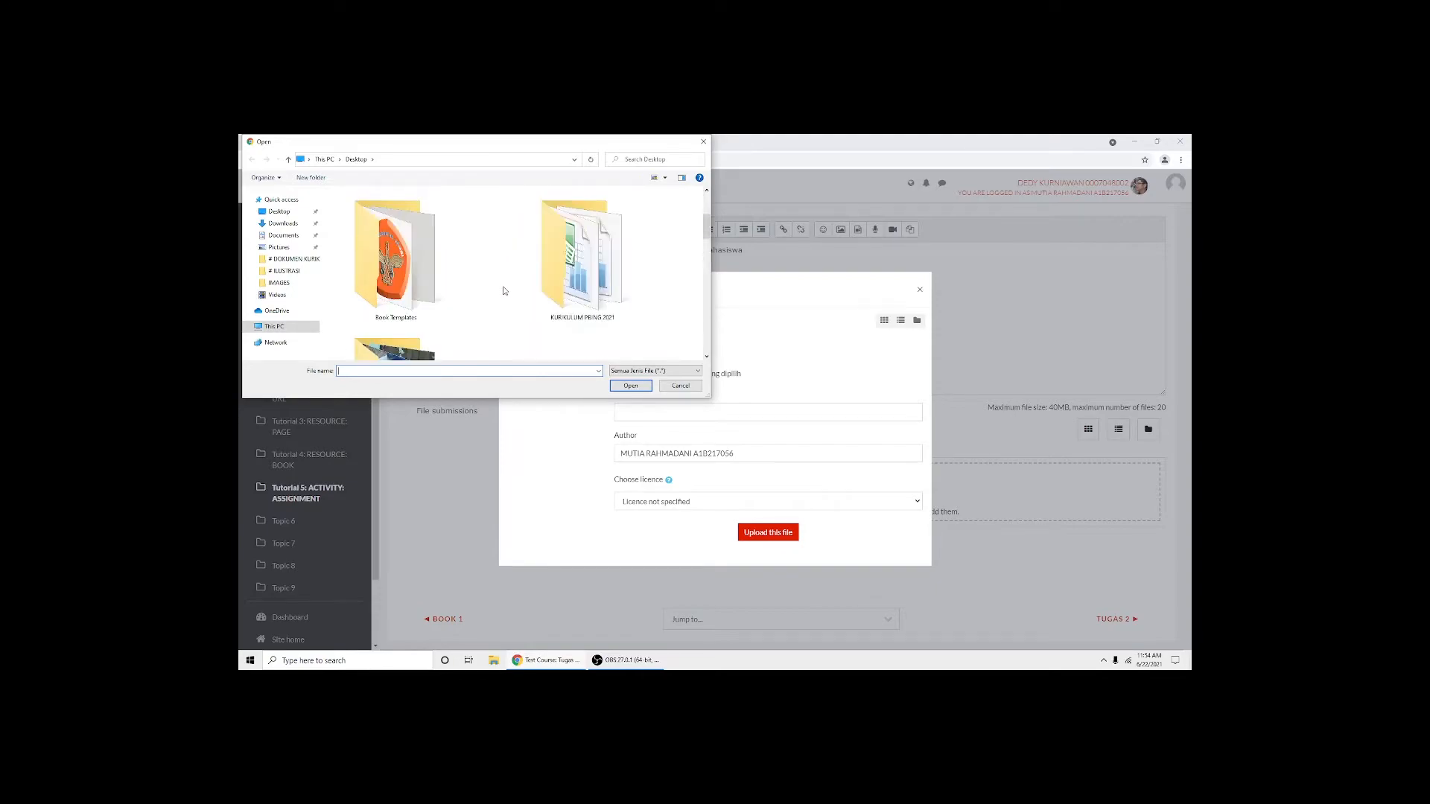
pyautogui.click(283, 235)
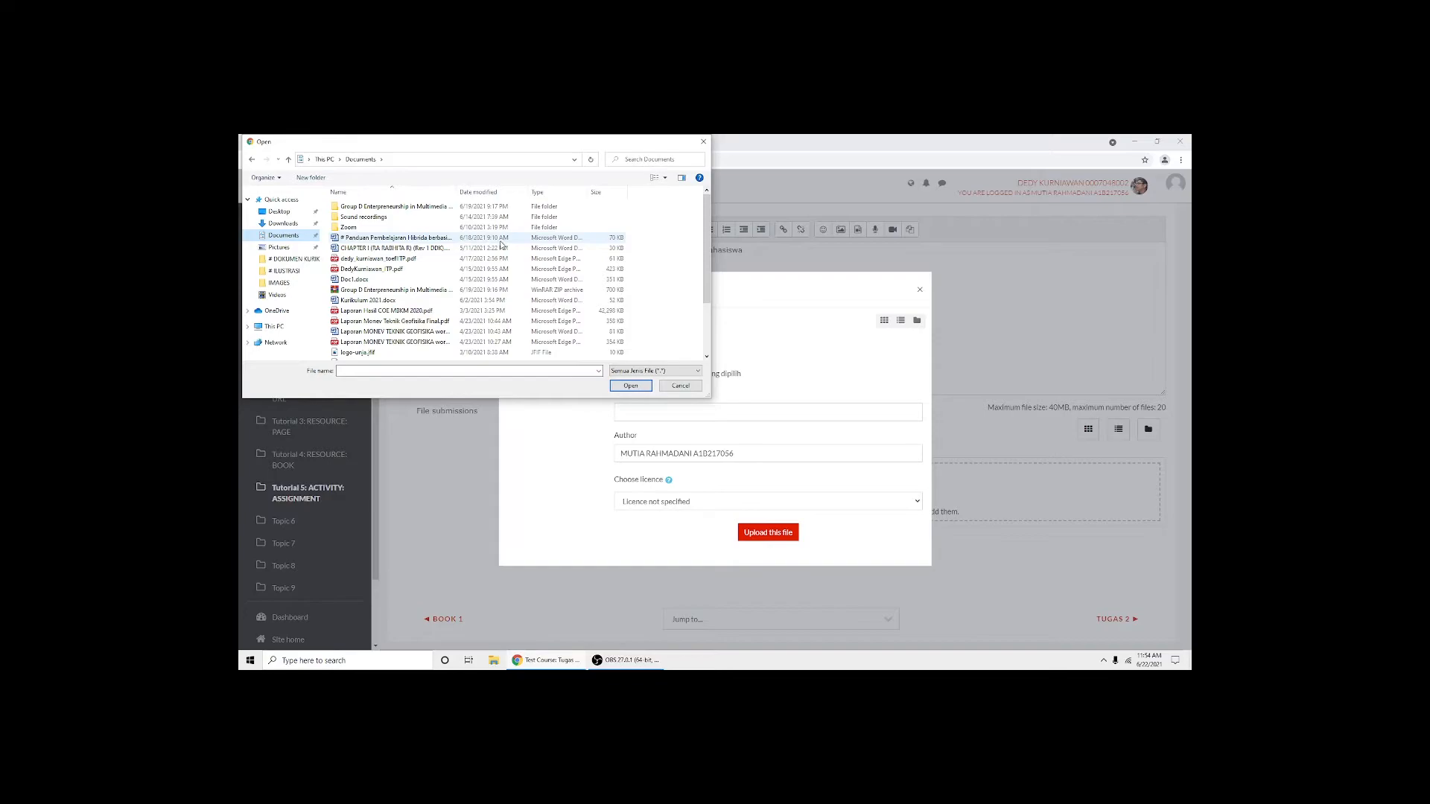
pyautogui.scroll(-2, 503, 244)
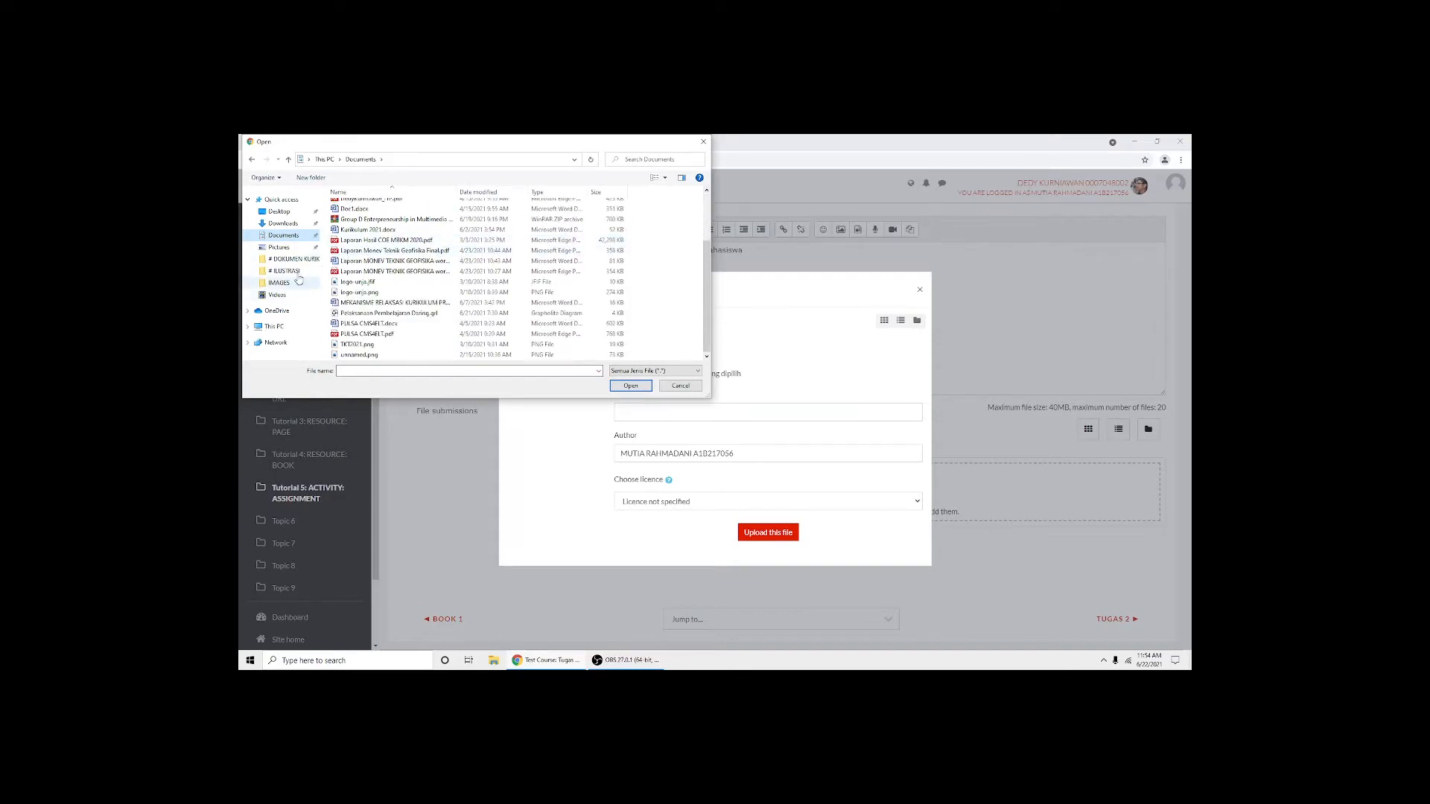
# Upload Dummy File.pdf from the Desktop as the file submission for Tugas 1 and save the submission
pyautogui.click(286, 212)
pyautogui.scroll(-3, 522, 292)
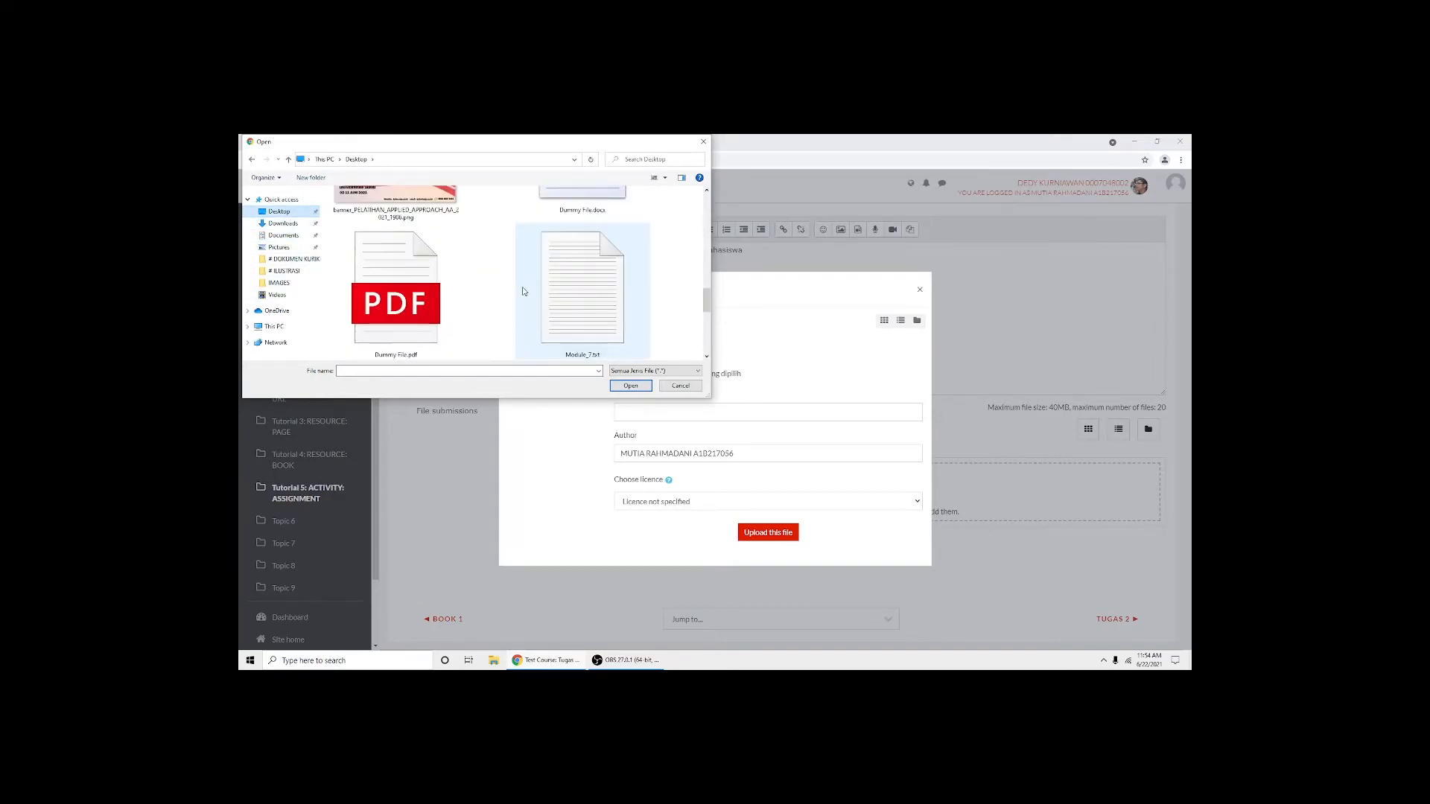
pyautogui.click(432, 294)
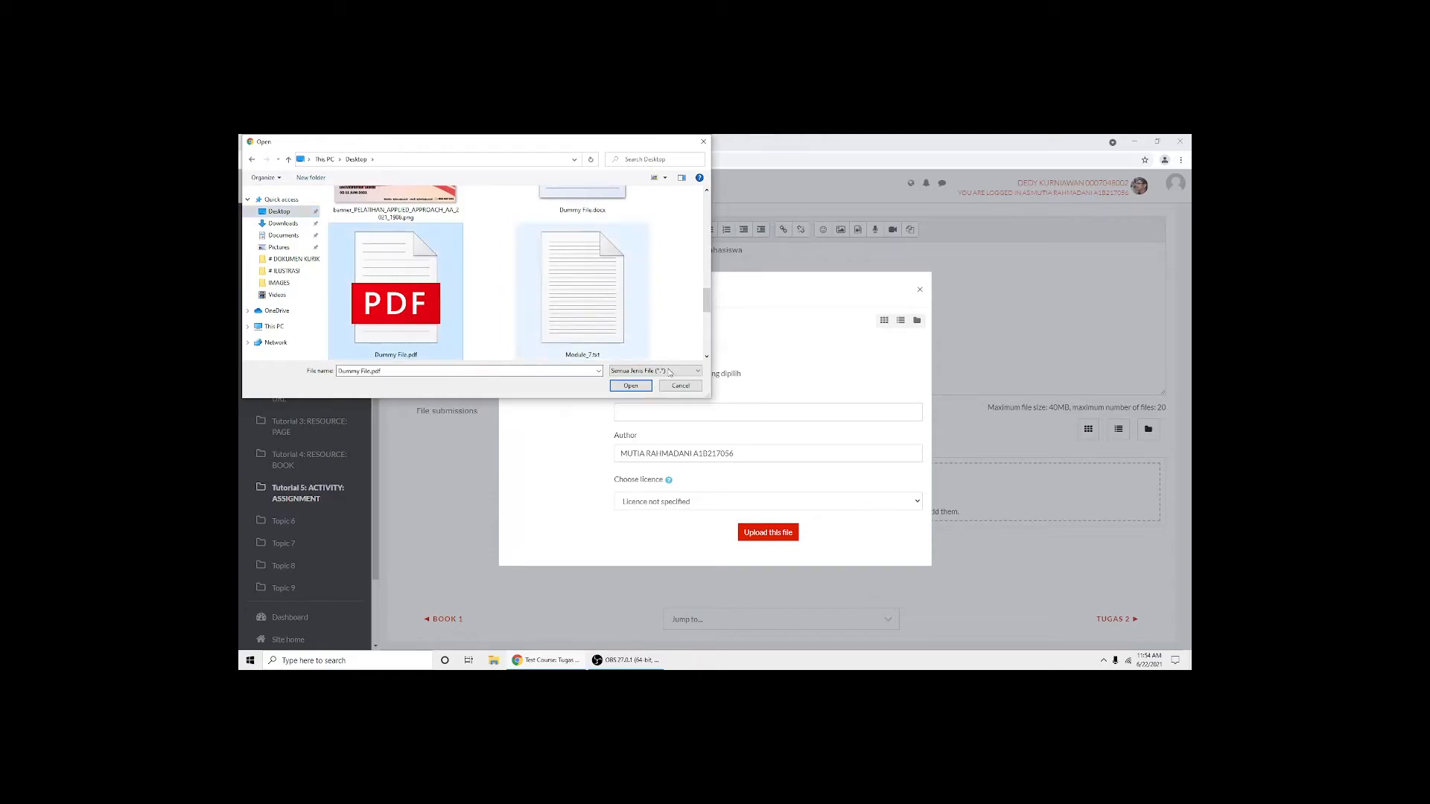
pyautogui.click(631, 385)
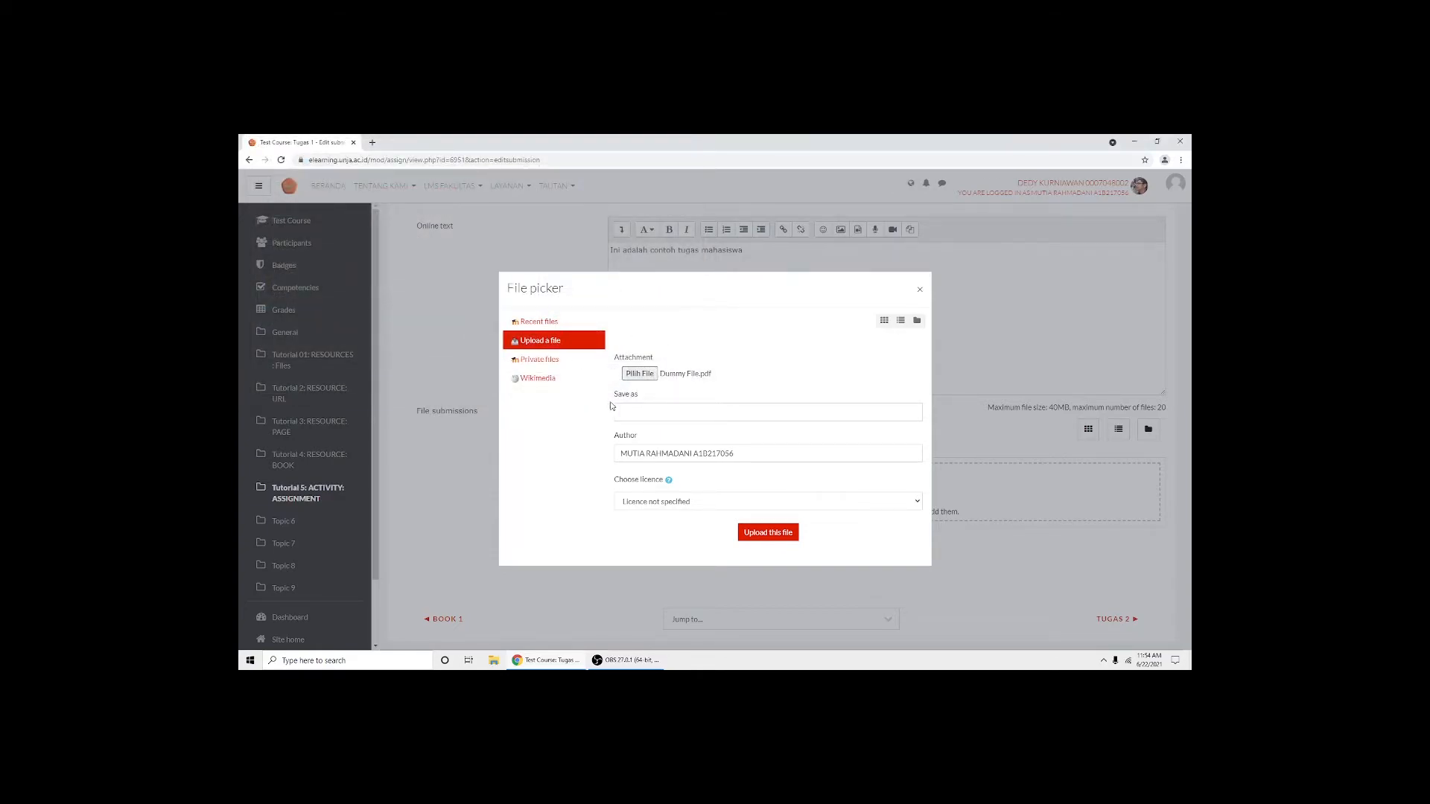
pyautogui.click(789, 536)
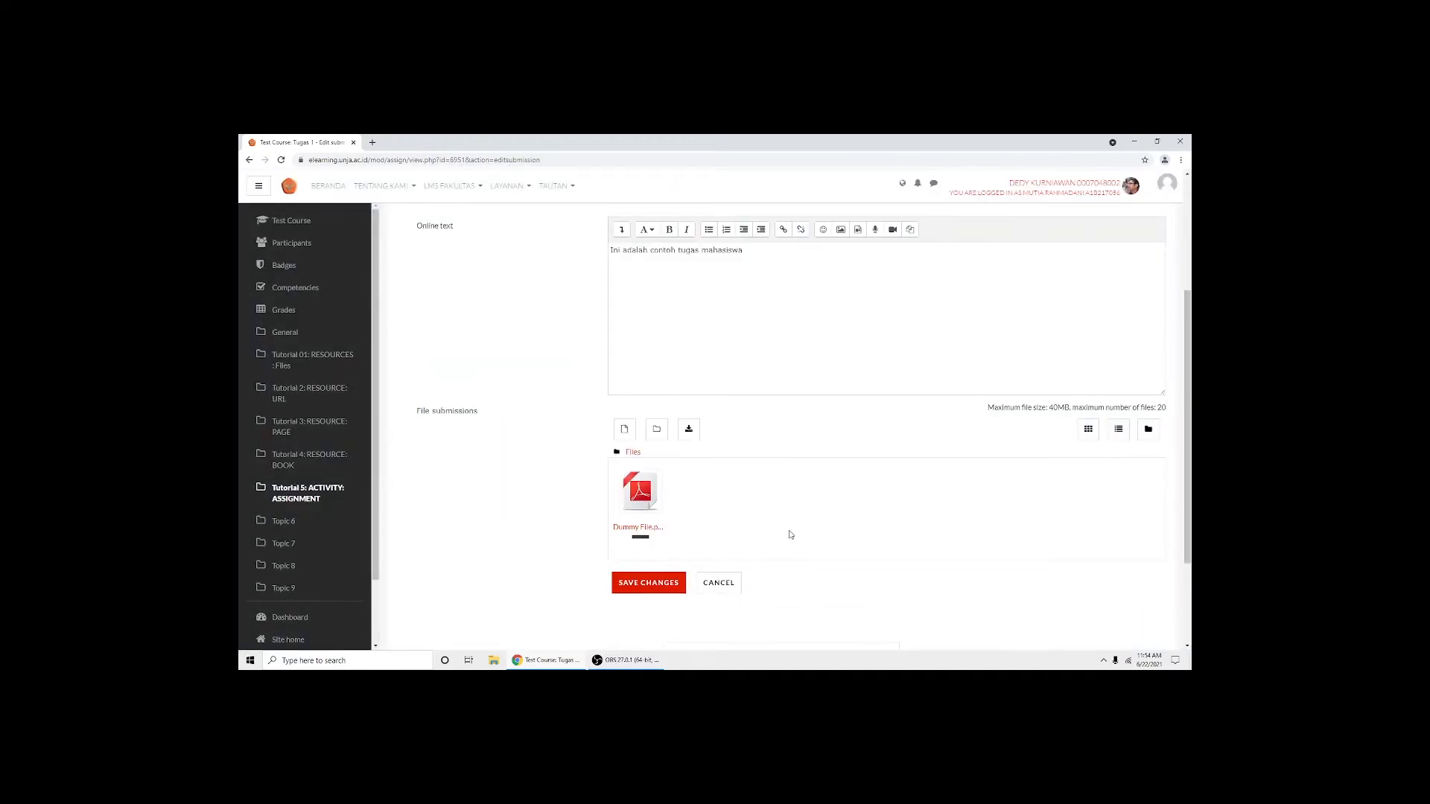
pyautogui.scroll(-2, 790, 535)
pyautogui.click(649, 446)
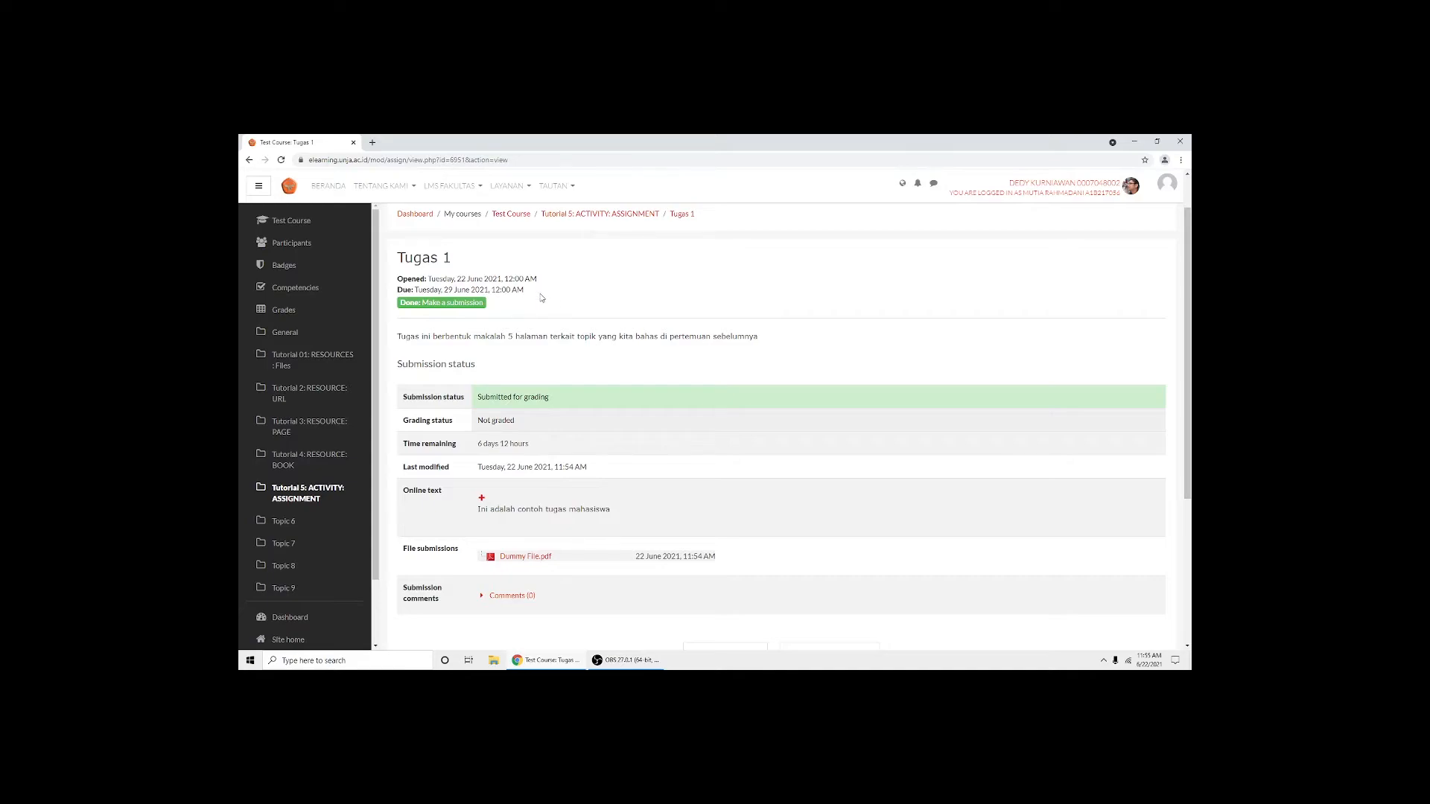
# Check the completion status of the Tugas 1 submission and return to the course's Tutorial 5 section
pyautogui.moveTo(512, 303); pyautogui.dragTo(401, 303)
pyautogui.click(492, 311)
pyautogui.click(568, 215)
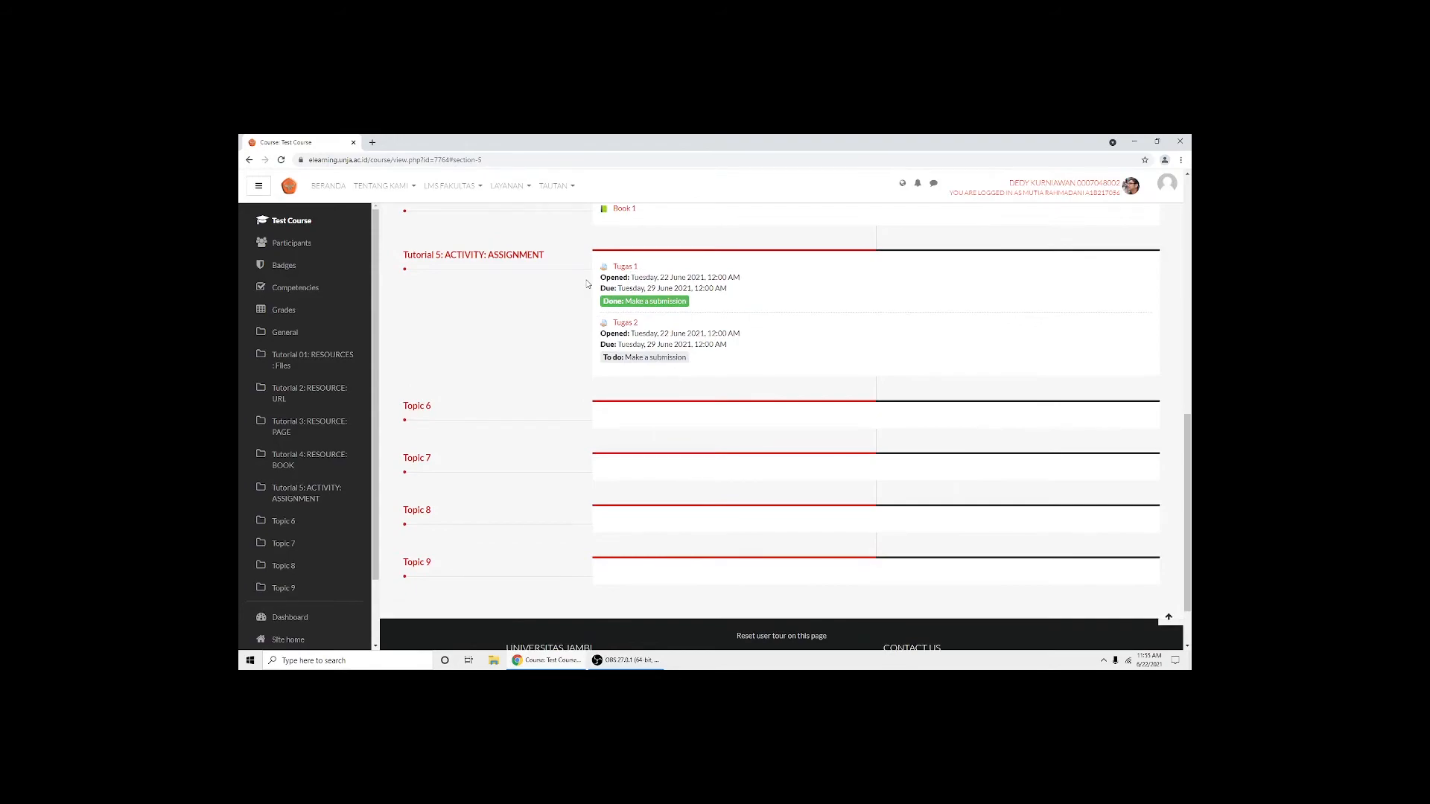
# Open the Tugas 2 assignment as the student and examine its submission status and rubric grading criteria
pyautogui.click(626, 326)
pyautogui.scroll(-3, 634, 365)
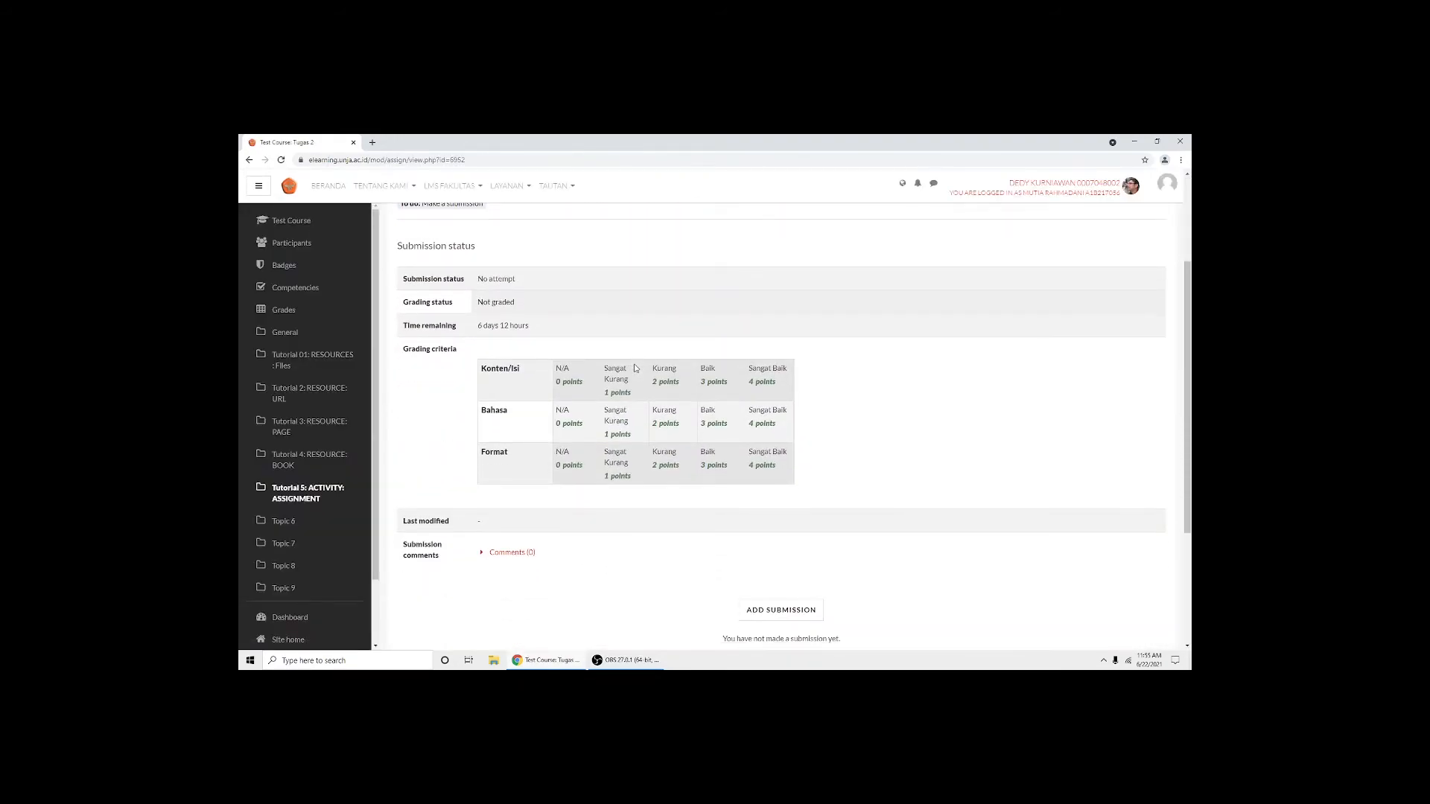
pyautogui.scroll(1, 634, 367)
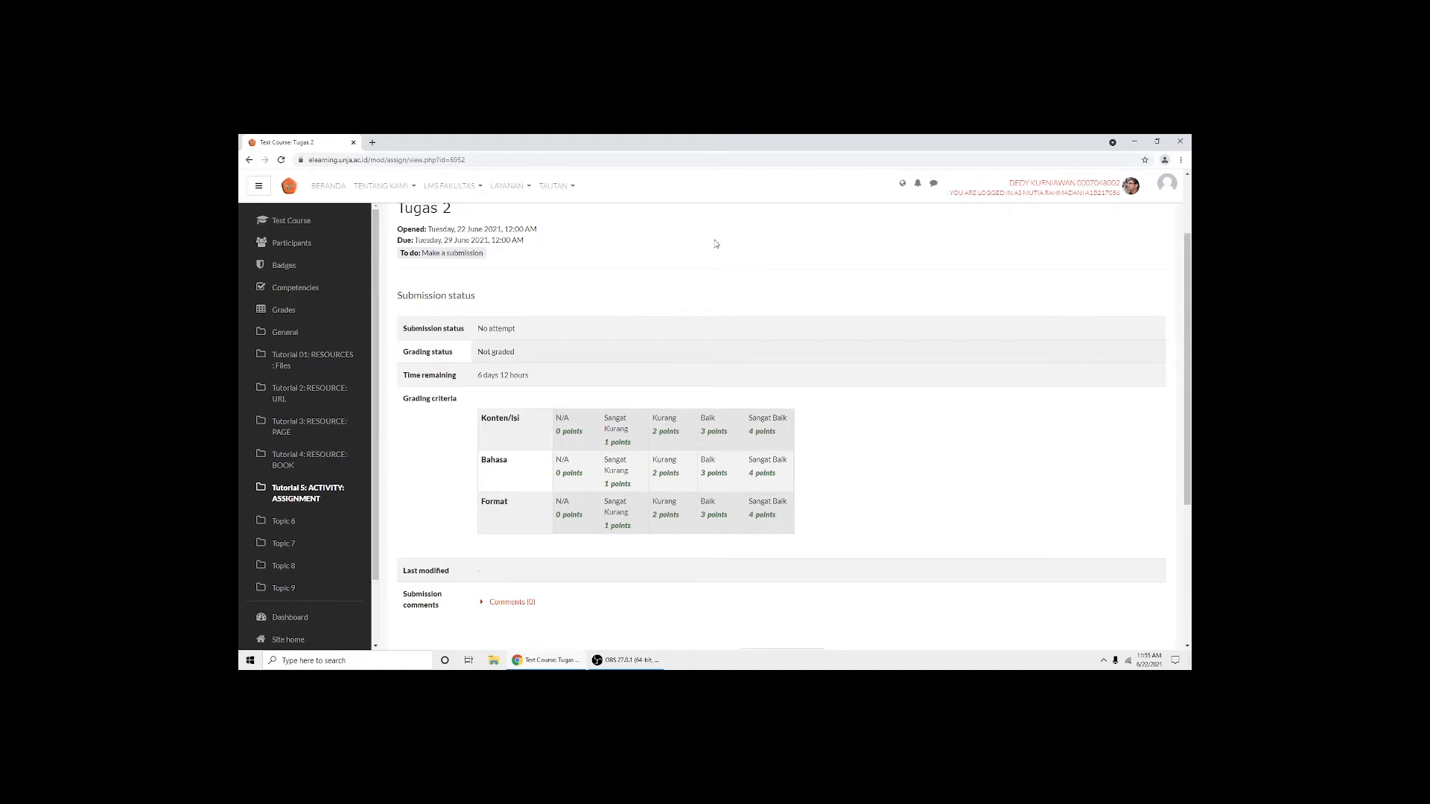
pyautogui.scroll(-2, 722, 389)
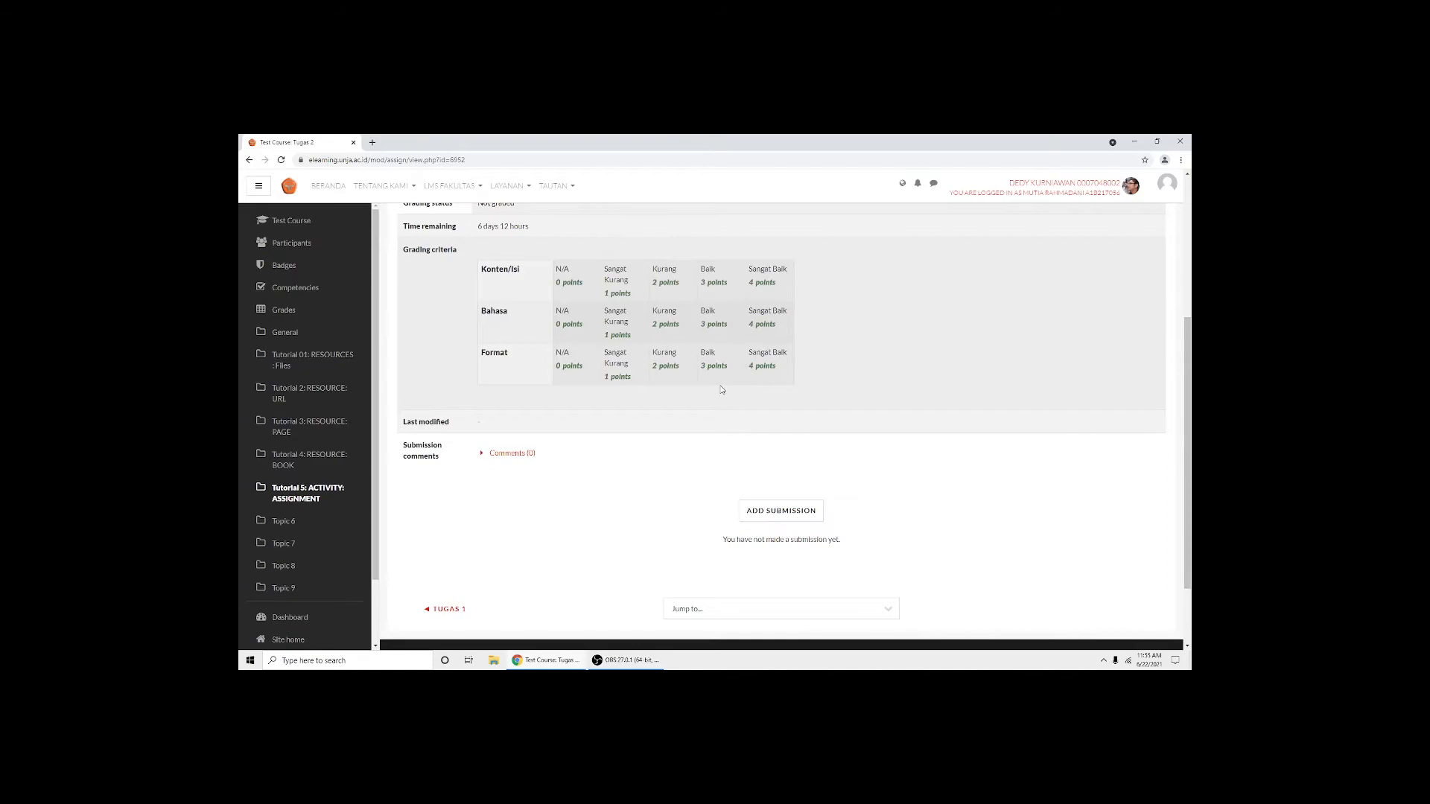
# Start a submission for Tugas 2 with the online text "Ini tugas 2 sa"
pyautogui.click(779, 513)
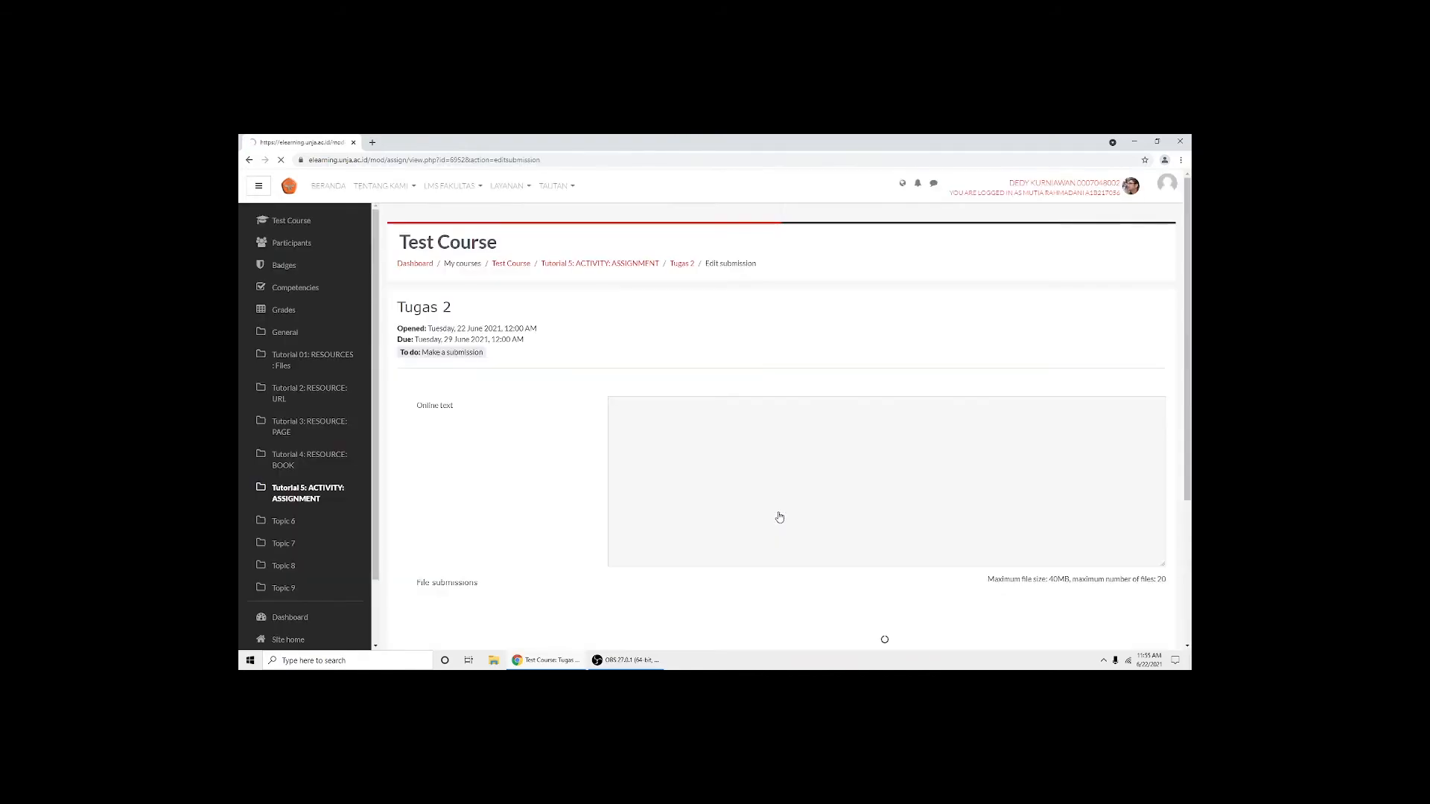
pyautogui.click(748, 482)
pyautogui.write('Ini tugas 2 sa')
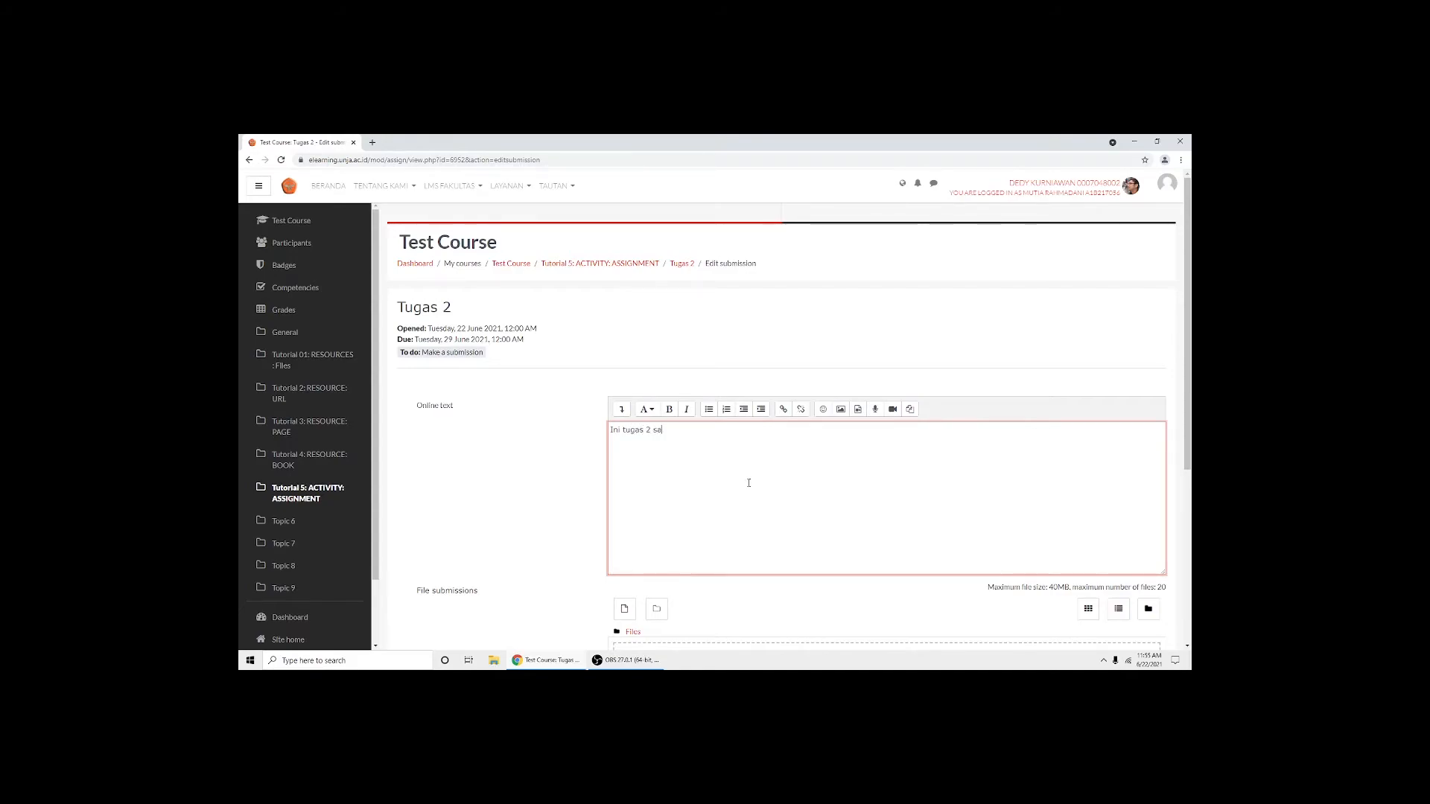
# Upload Dummy File.pdf from the Desktop as the file submission for Tugas 2 and save the submission
pyautogui.scroll(-5, 752, 476)
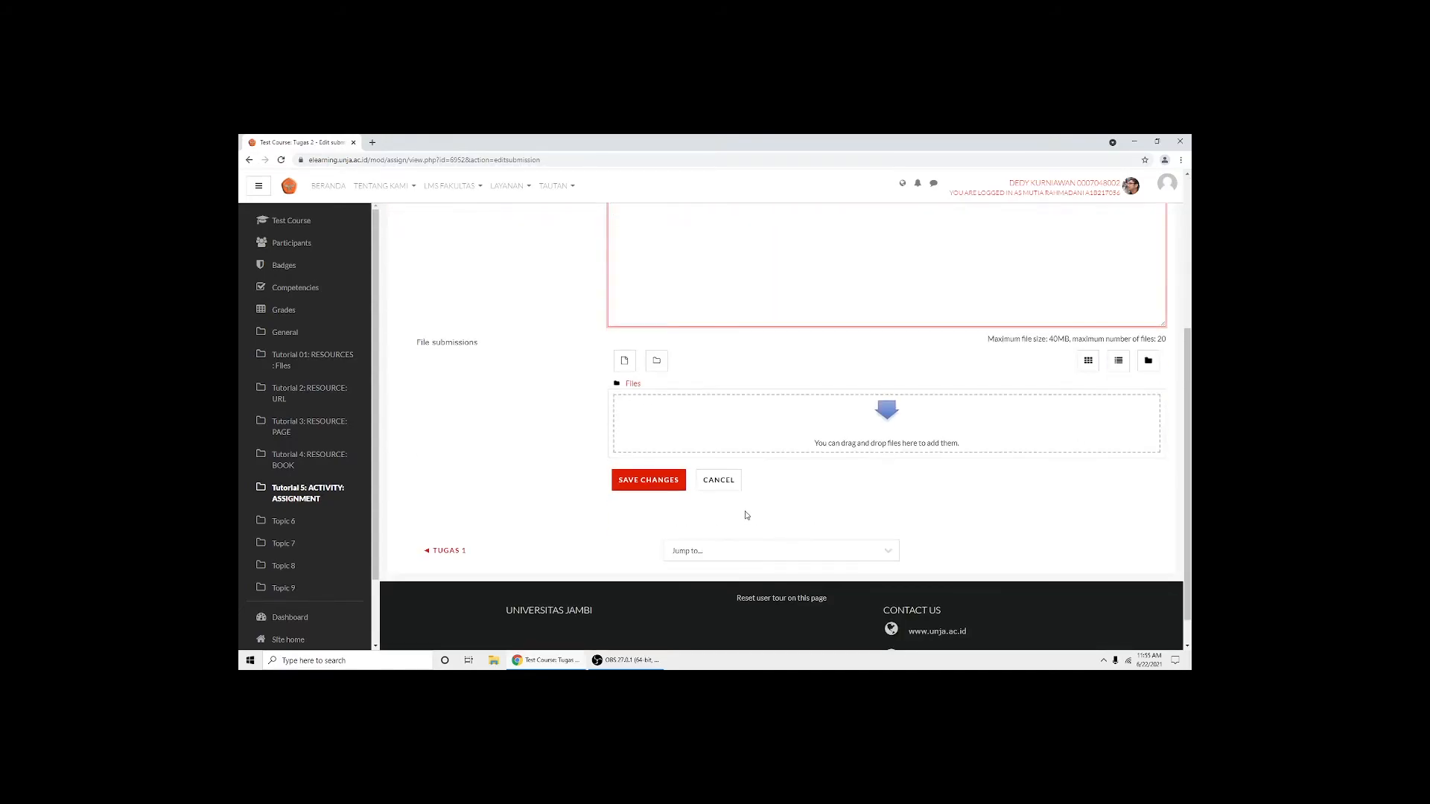
pyautogui.click(634, 395)
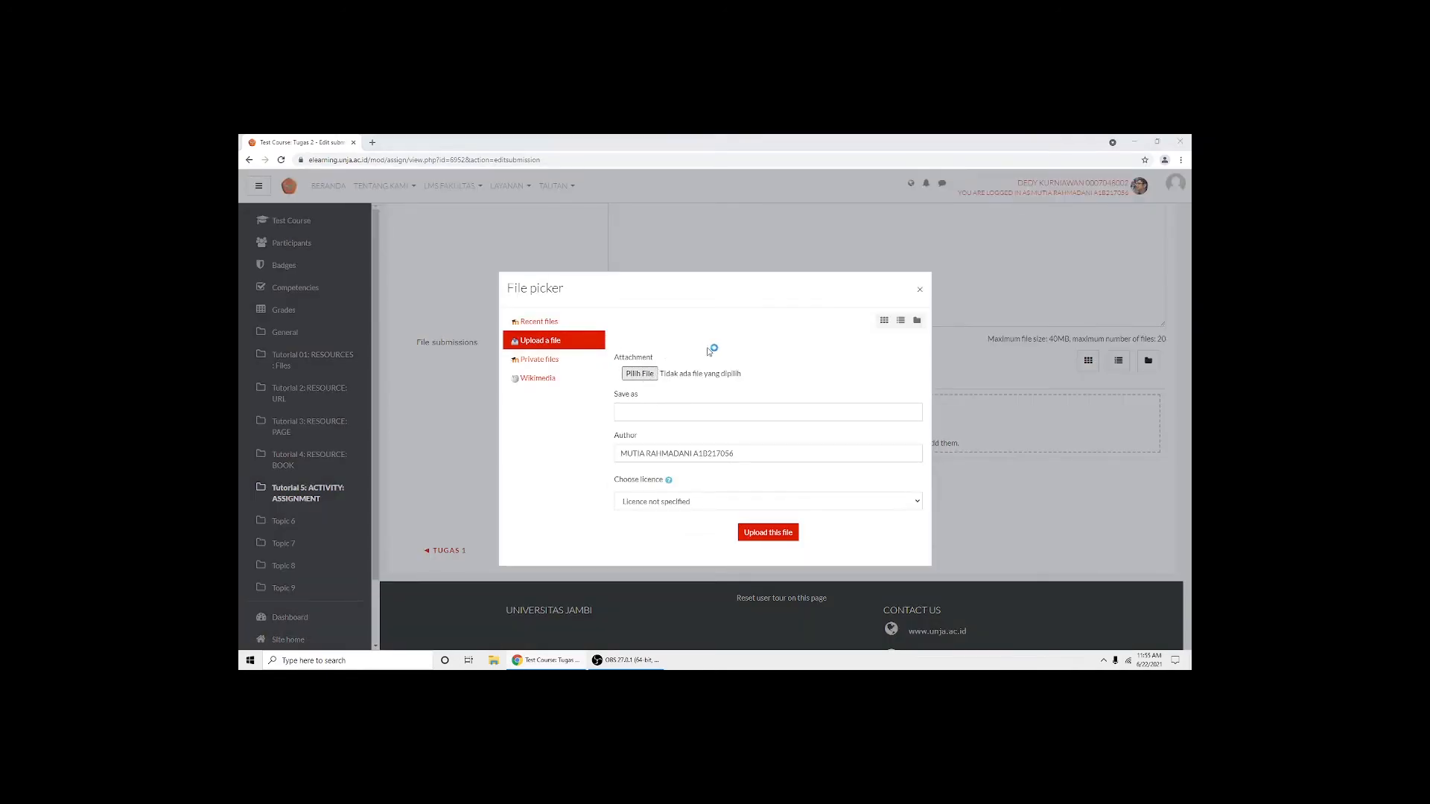
pyautogui.scroll(-5, 442, 307)
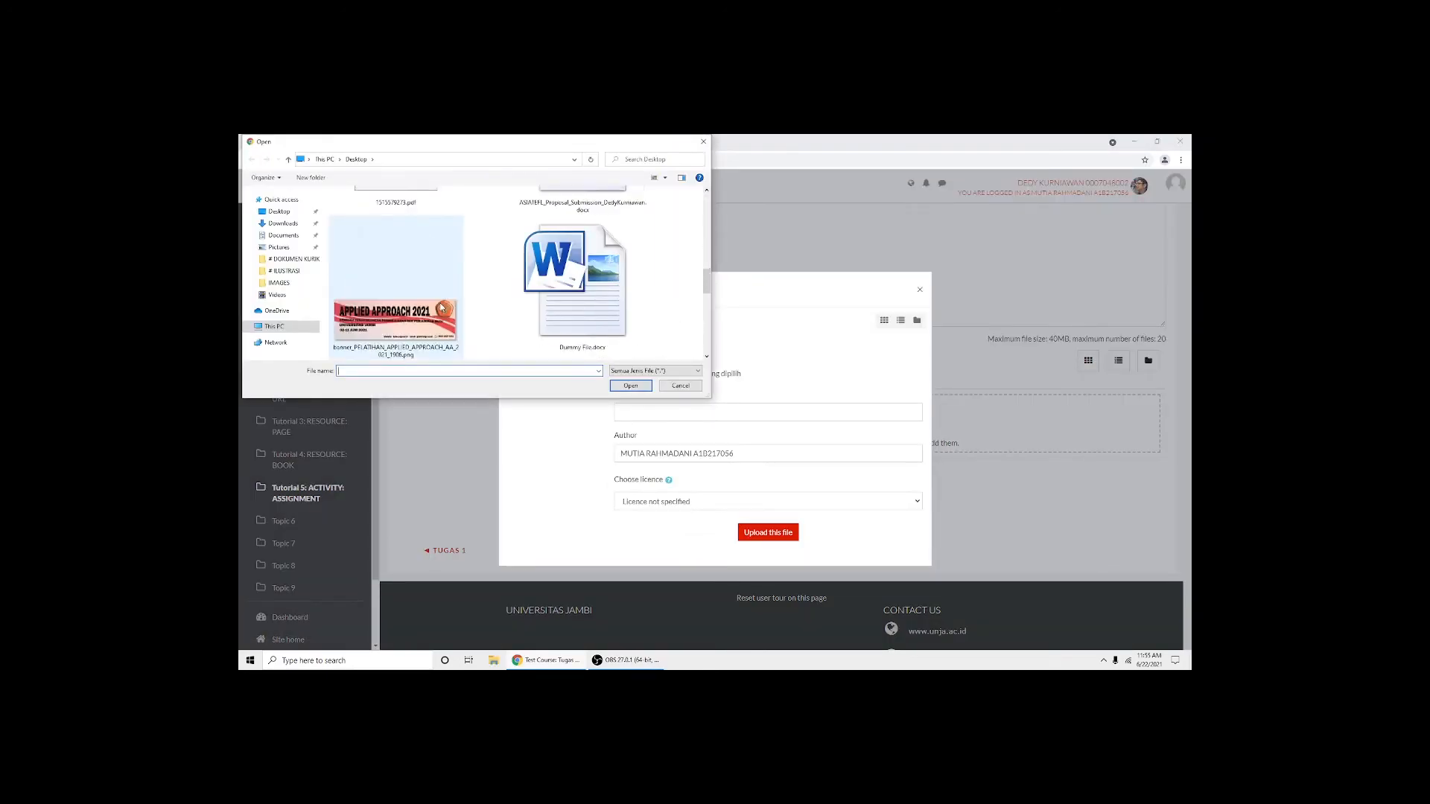
pyautogui.scroll(-2, 442, 308)
pyautogui.doubleClick(442, 308)
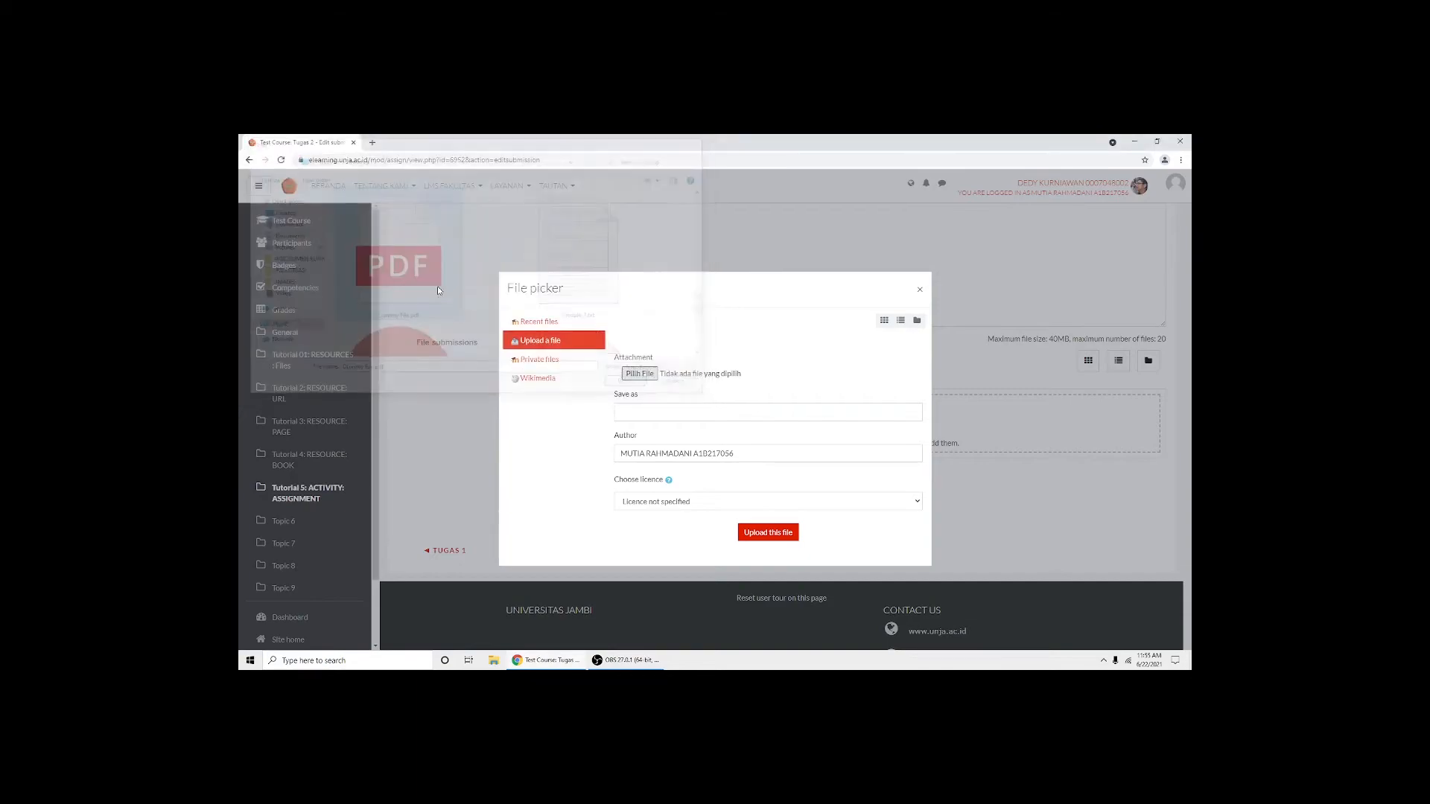
pyautogui.click(765, 535)
pyautogui.click(667, 519)
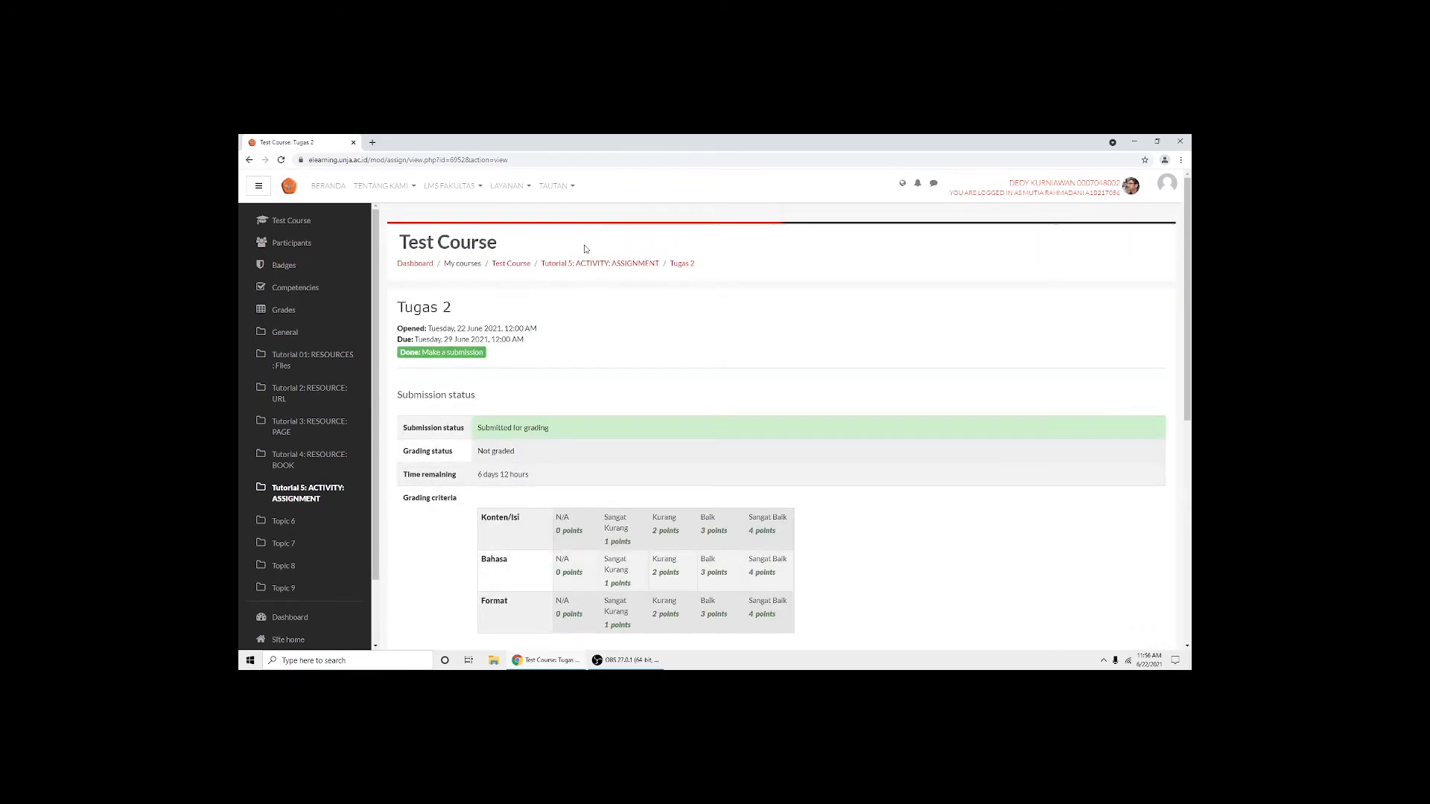
# Check both assignments' completion status on the Test Course page, and switch from the student login back to the teacher account using its saved credentials
pyautogui.click(510, 264)
pyautogui.scroll(-12, 721, 333)
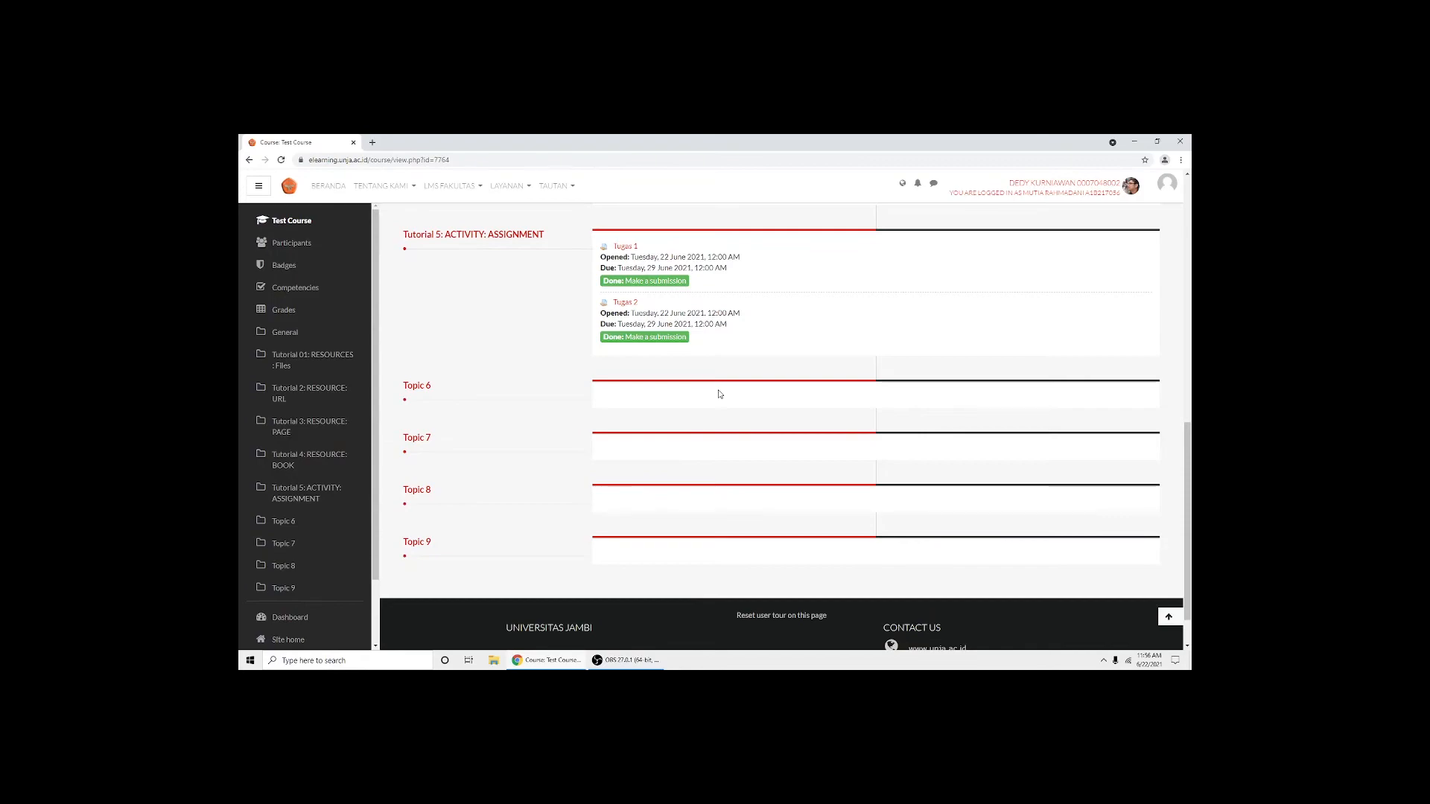
pyautogui.click(1031, 182)
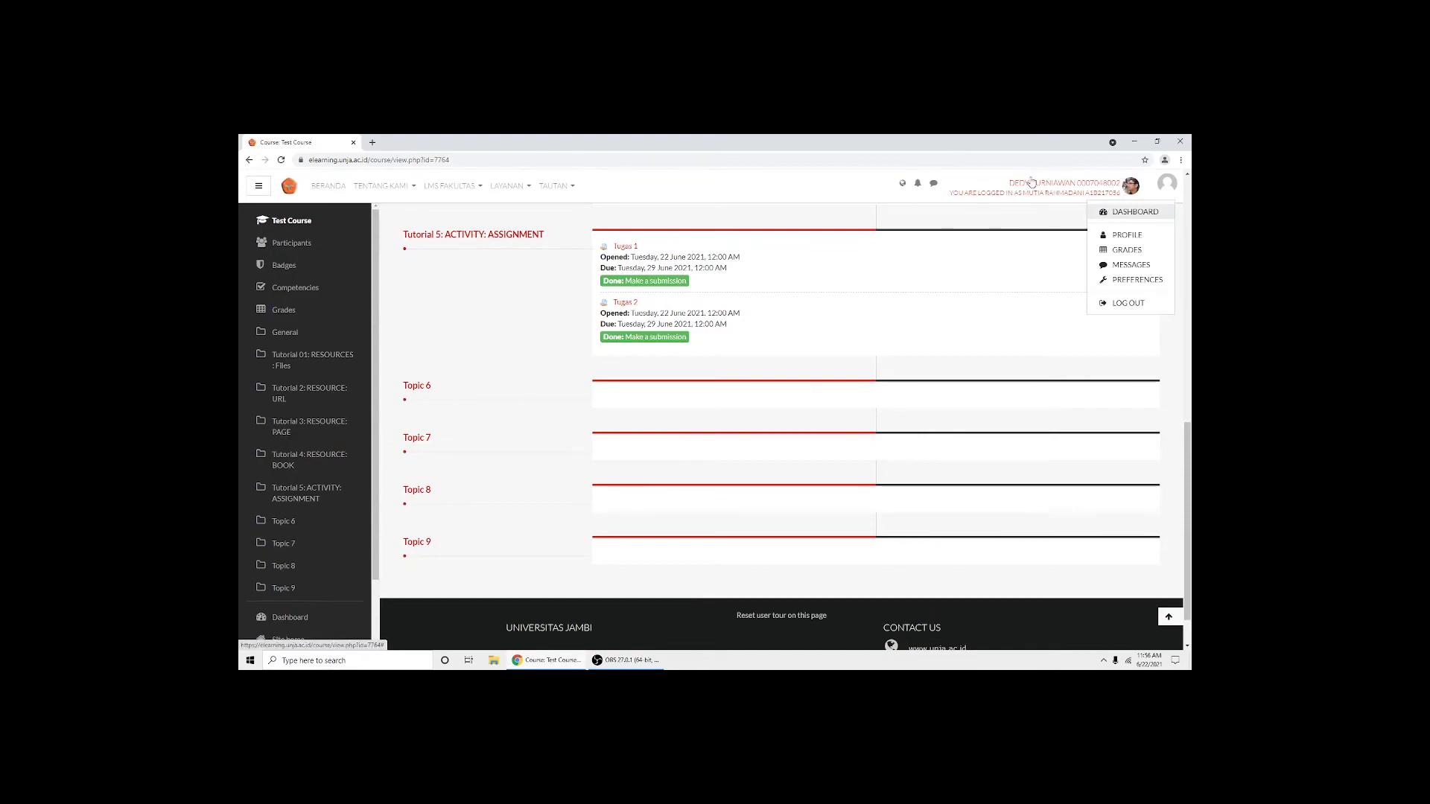
pyautogui.click(1126, 303)
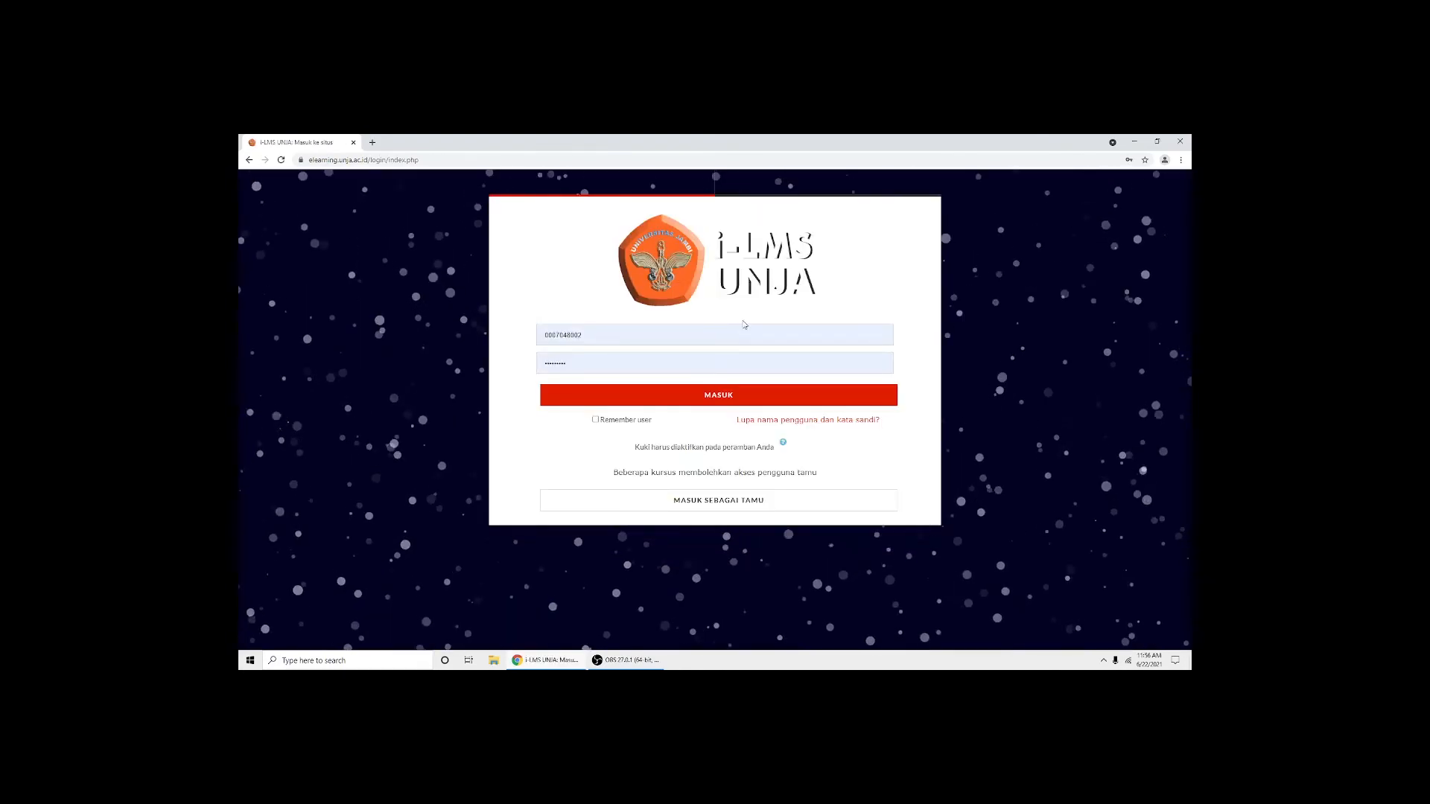
pyautogui.click(748, 395)
# Open Tugas 1 in the Tutorial 5 section as the teacher and review its grading summary
pyautogui.scroll(-6, 515, 414)
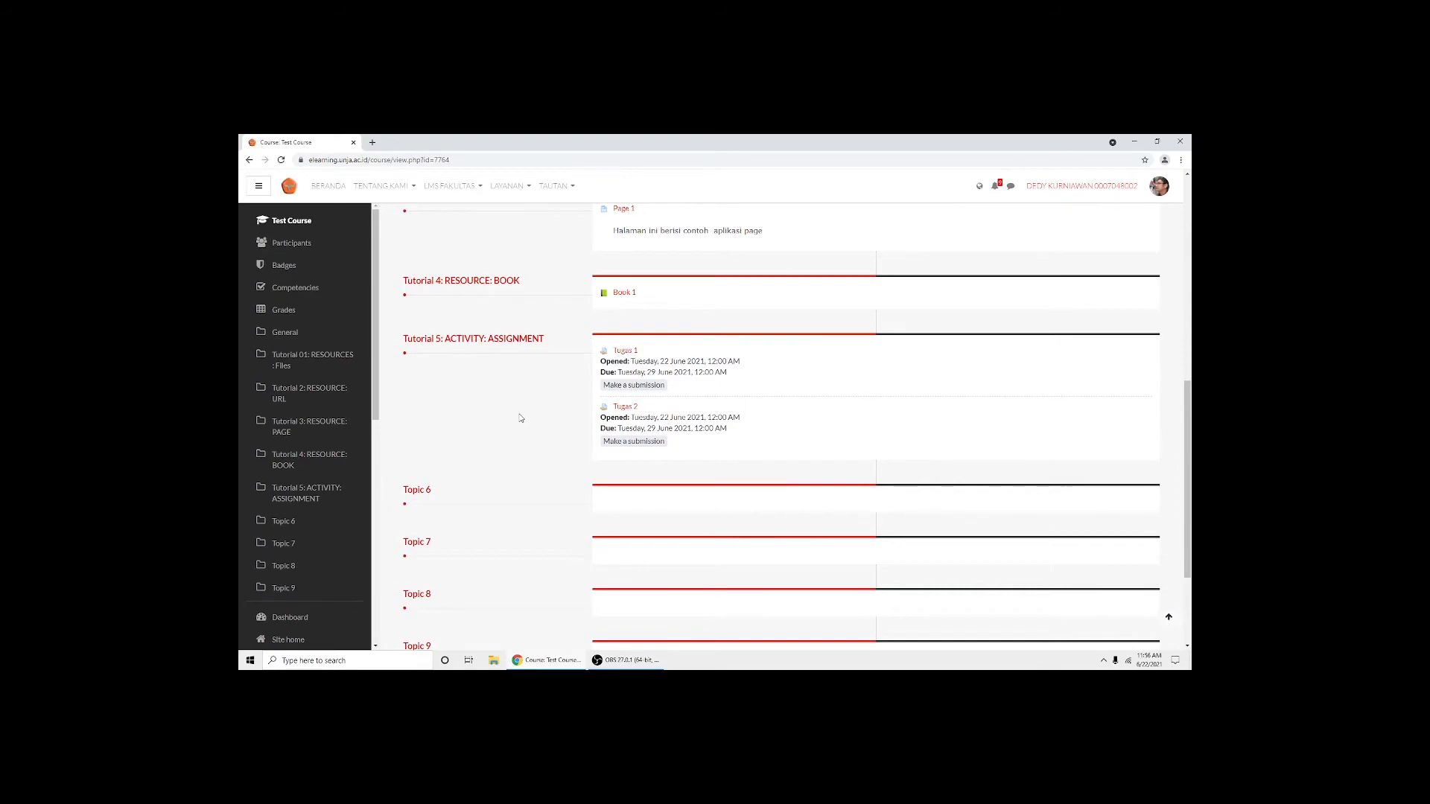
pyautogui.click(622, 349)
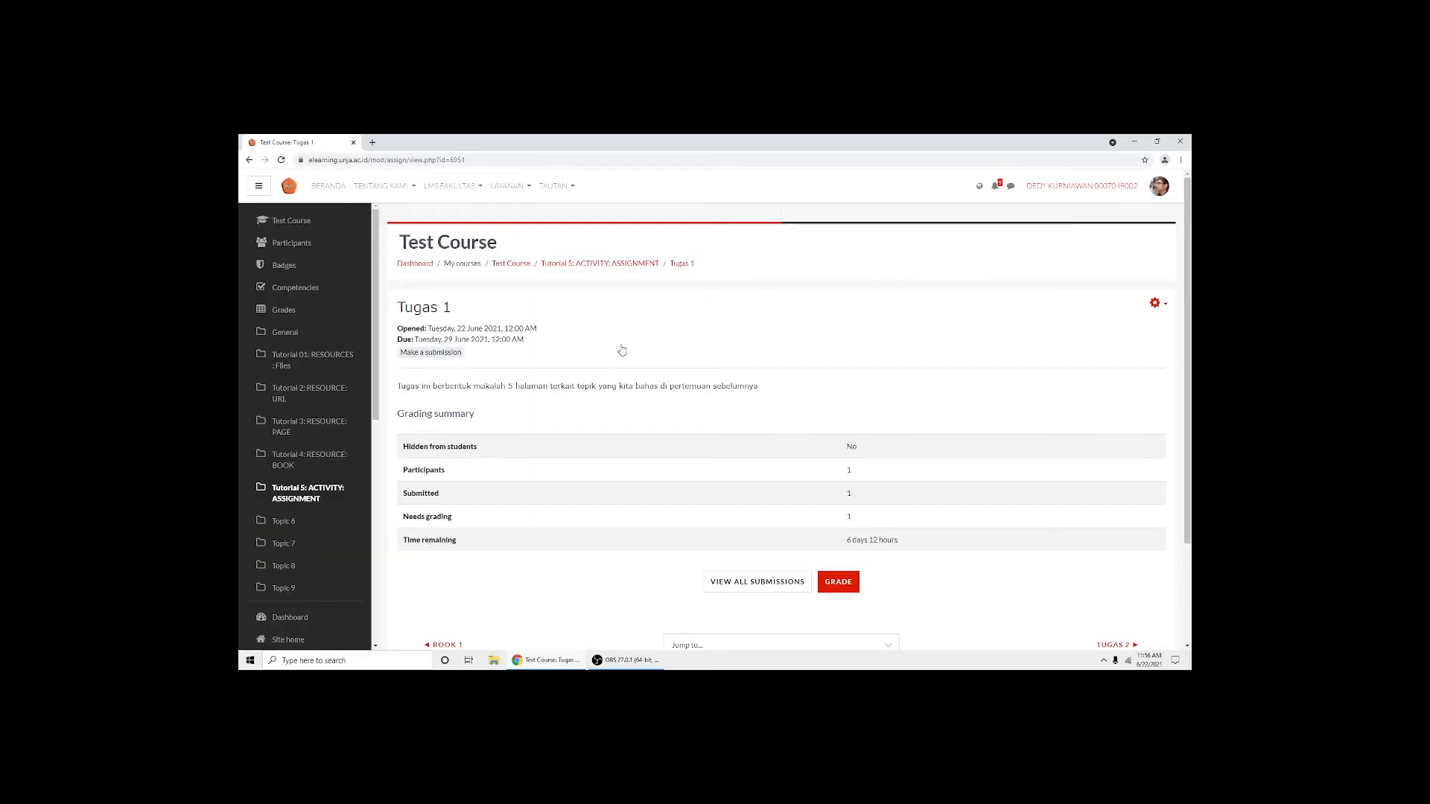
pyautogui.scroll(-2, 622, 353)
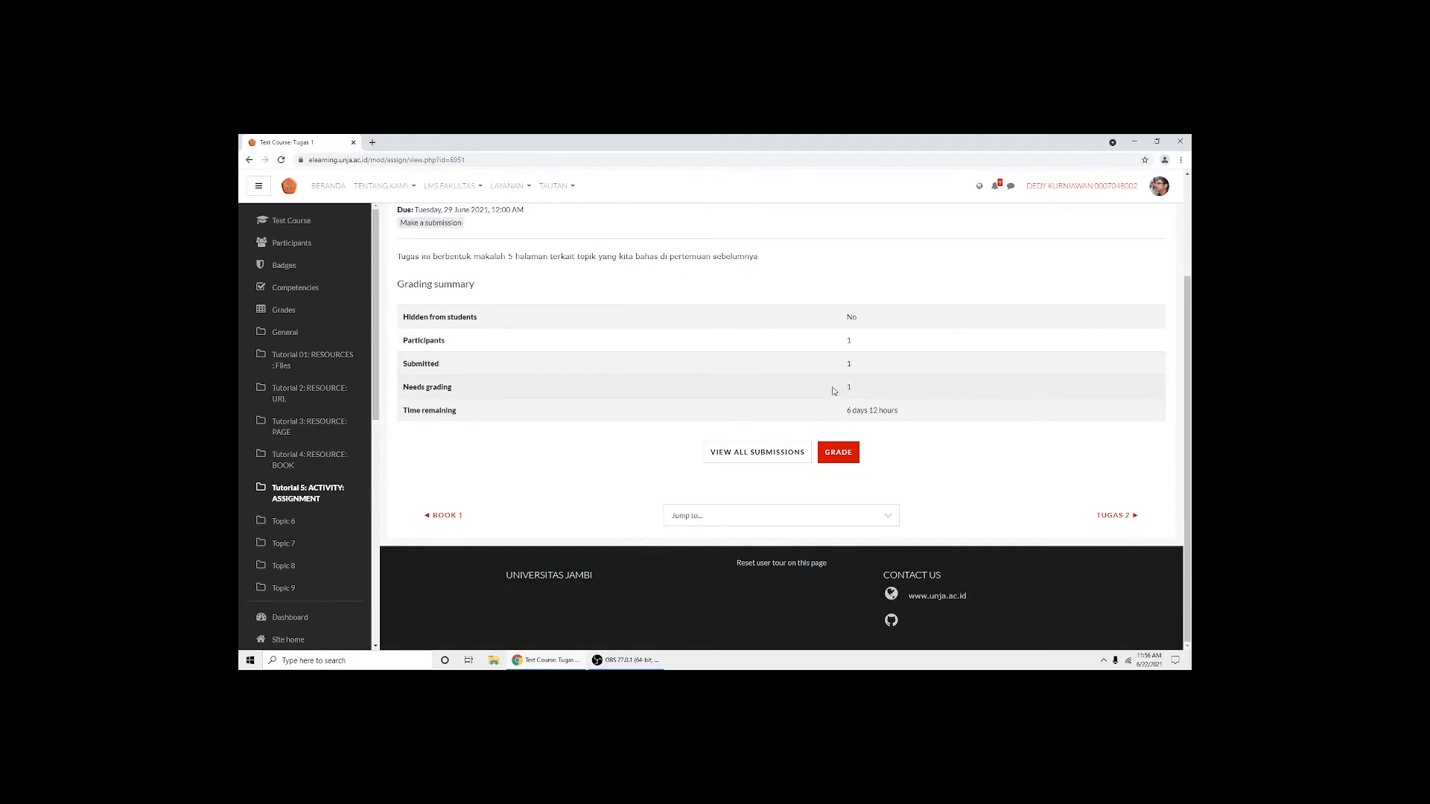
# List all submissions for Tugas 1 and open the student's submission for grading
pyautogui.click(791, 466)
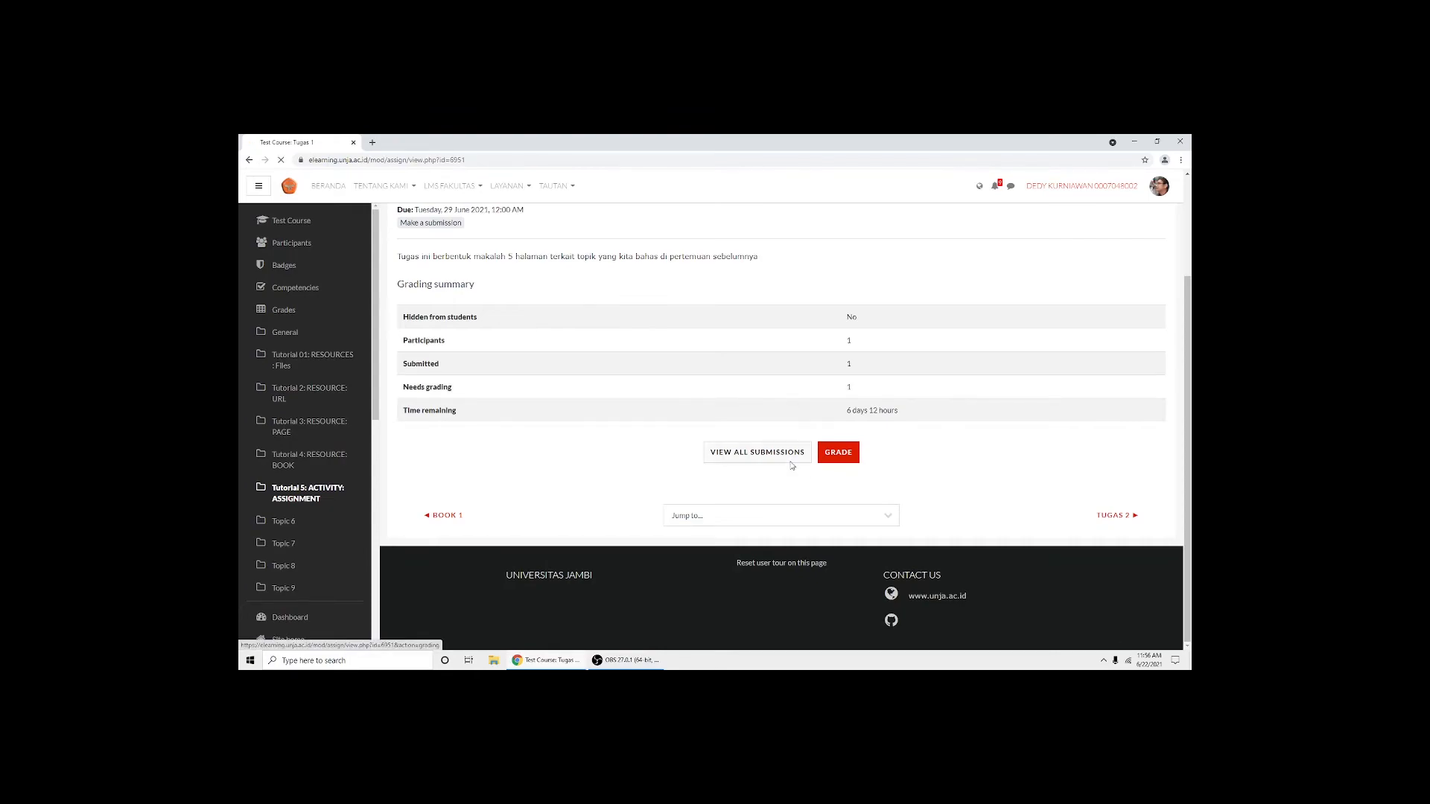
pyautogui.scroll(-3, 487, 389)
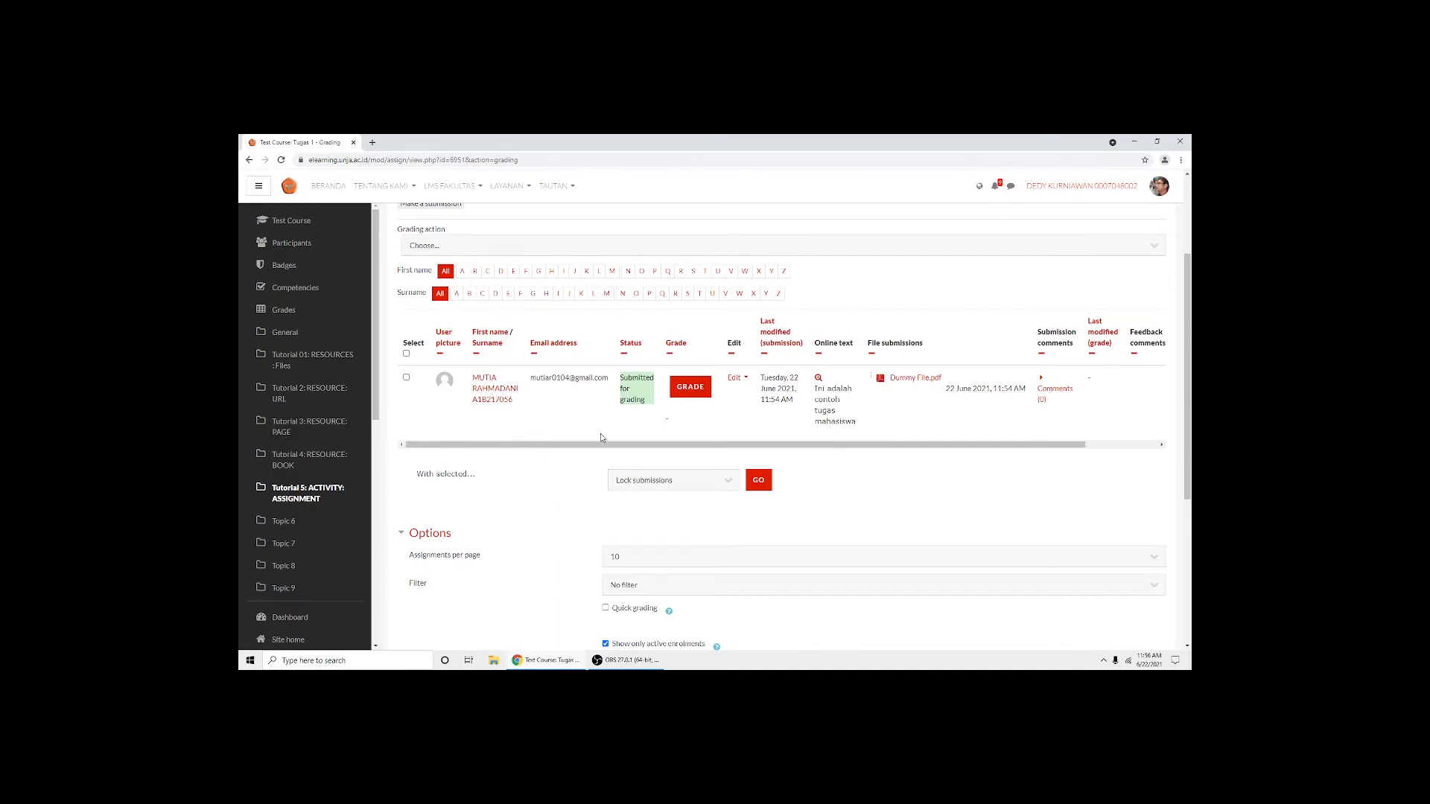
pyautogui.click(691, 389)
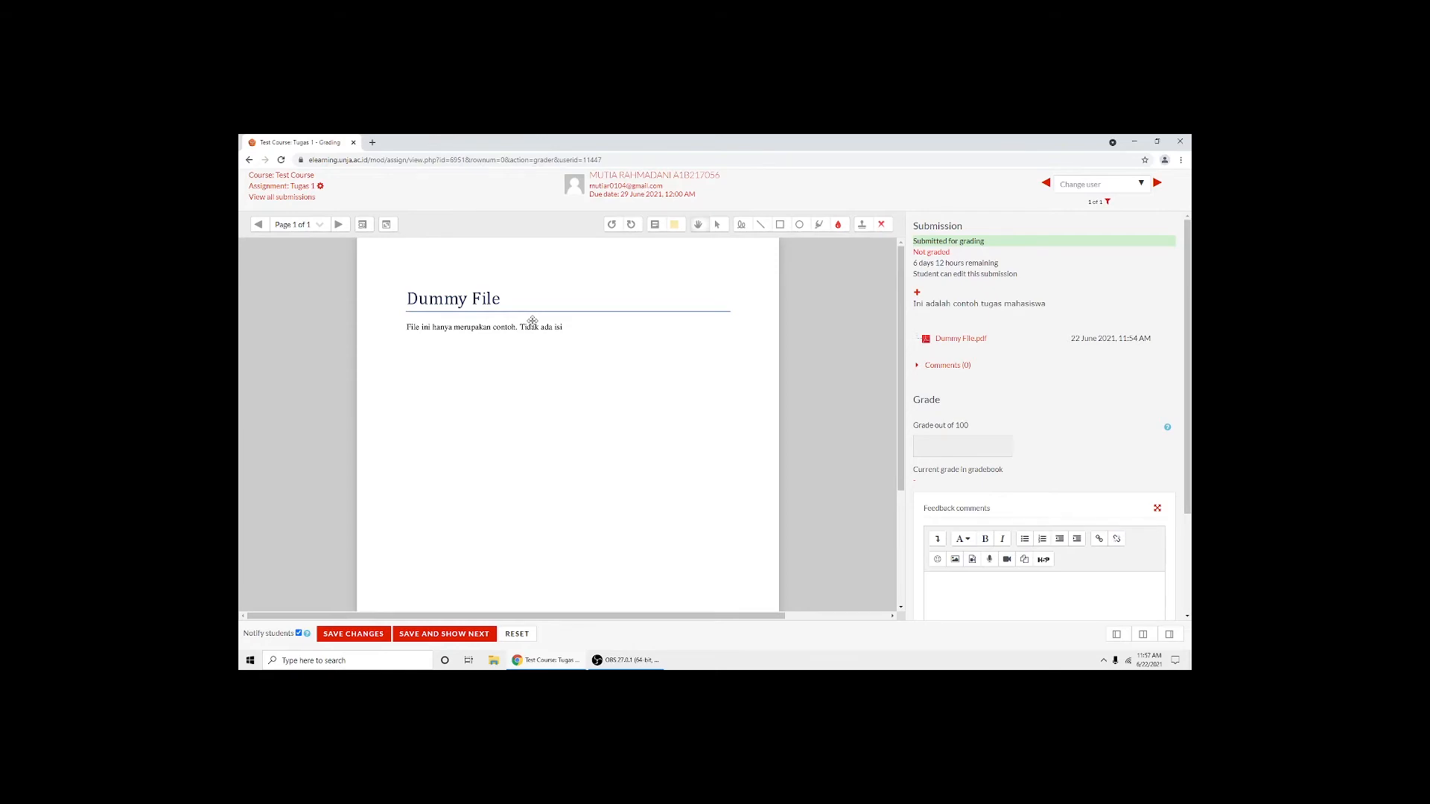
# Look over the student's submitted PDF for Tugas 1 and set the grade to 80 out of 100
pyautogui.scroll(-1, 568, 334)
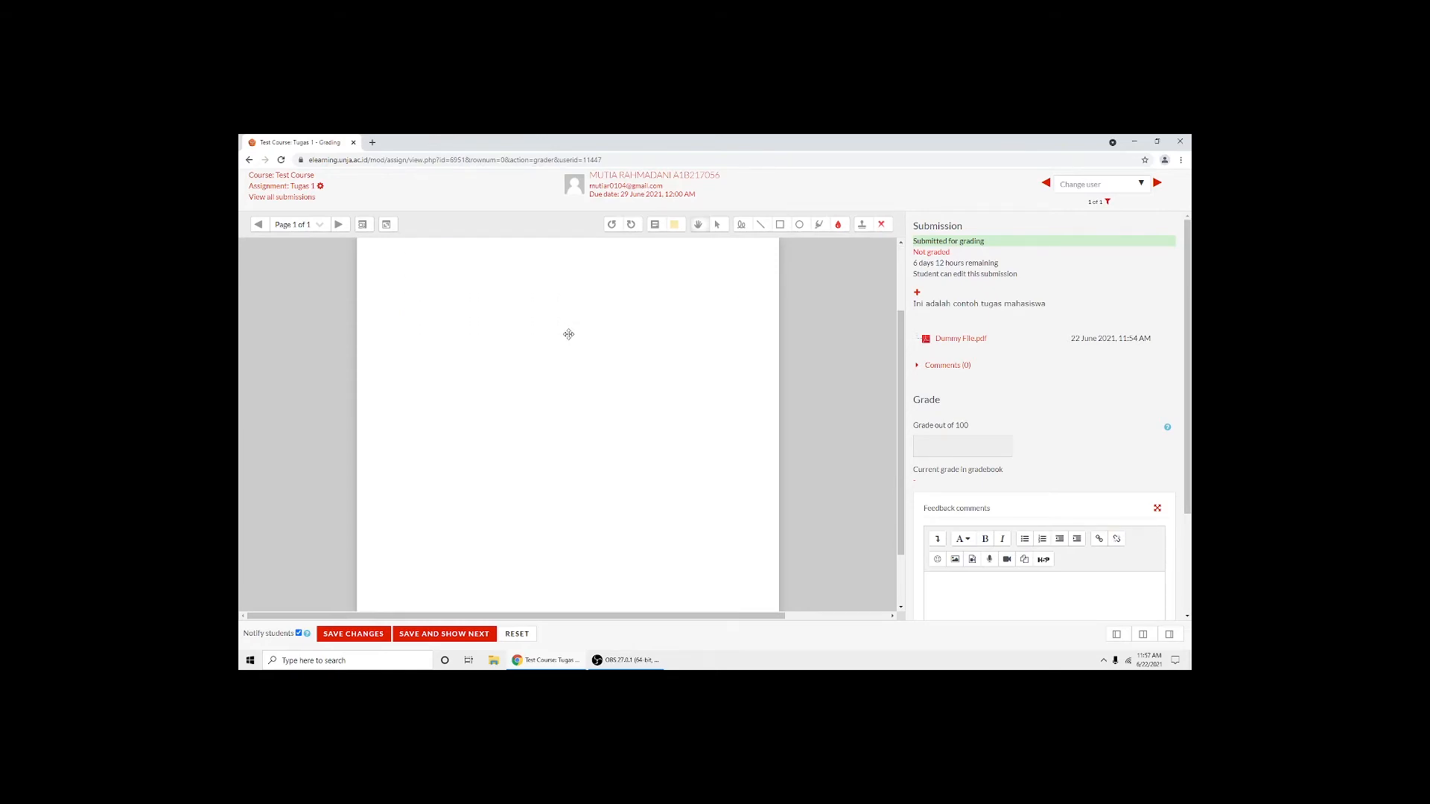
pyautogui.scroll(1, 581, 339)
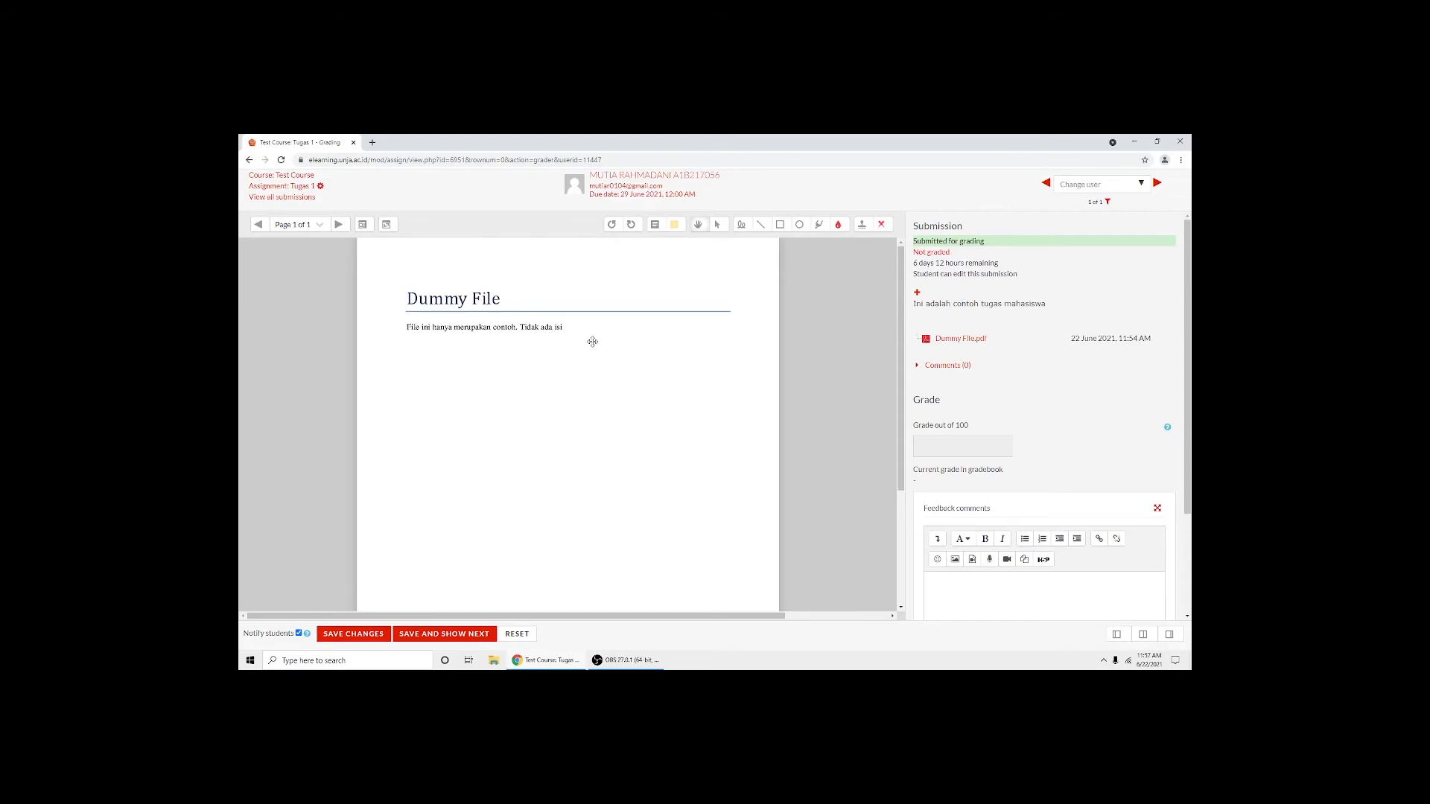
pyautogui.click(950, 443)
pyautogui.scroll(-2, 1042, 446)
# Add the feedback comment "sangat bagus" to the Tugas 1 submission, save the changes and check the grade in the gradebook
pyautogui.click(976, 519)
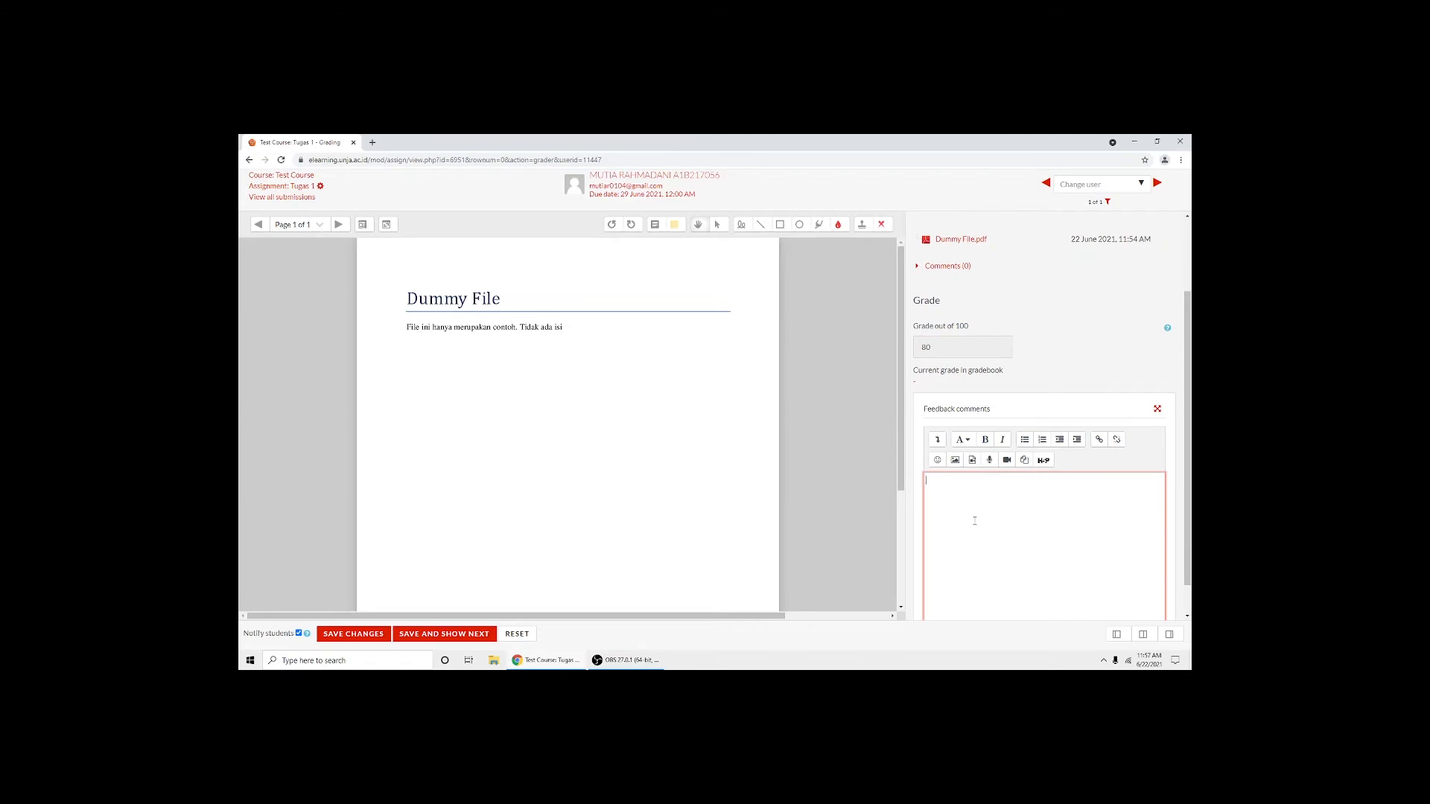
pyautogui.write('sangat bagus')
pyautogui.scroll(-1, 1068, 401)
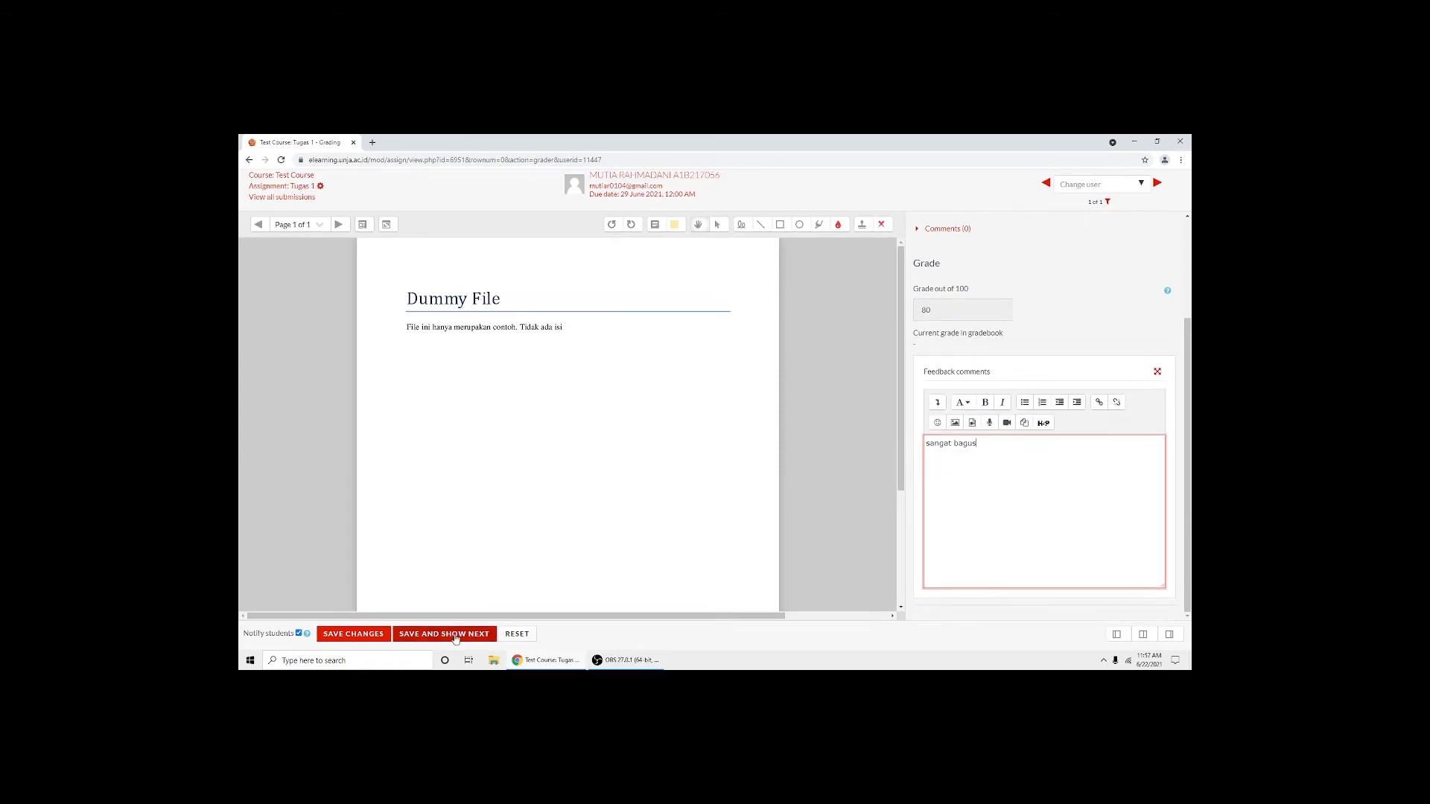
pyautogui.click(386, 636)
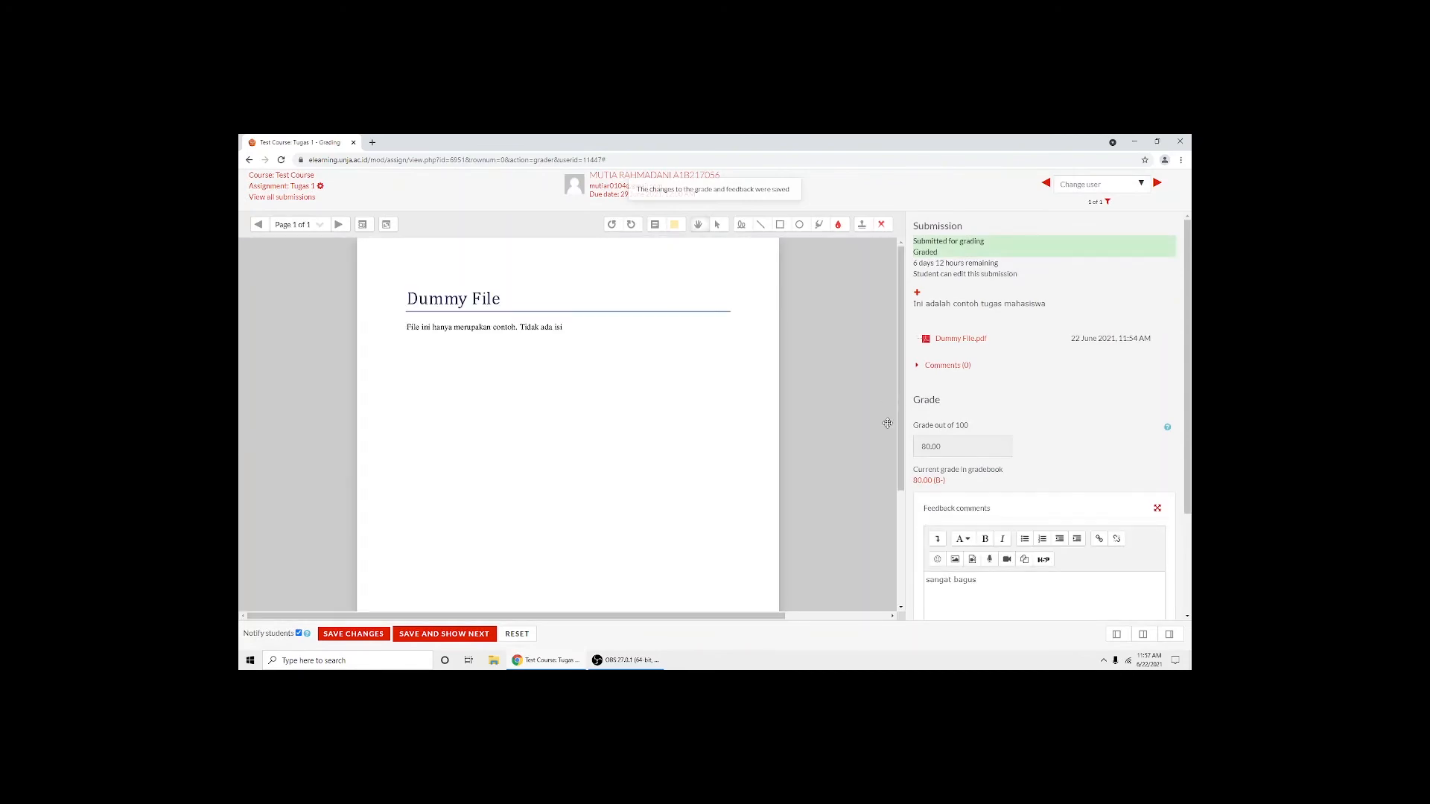
pyautogui.scroll(-1, 922, 476)
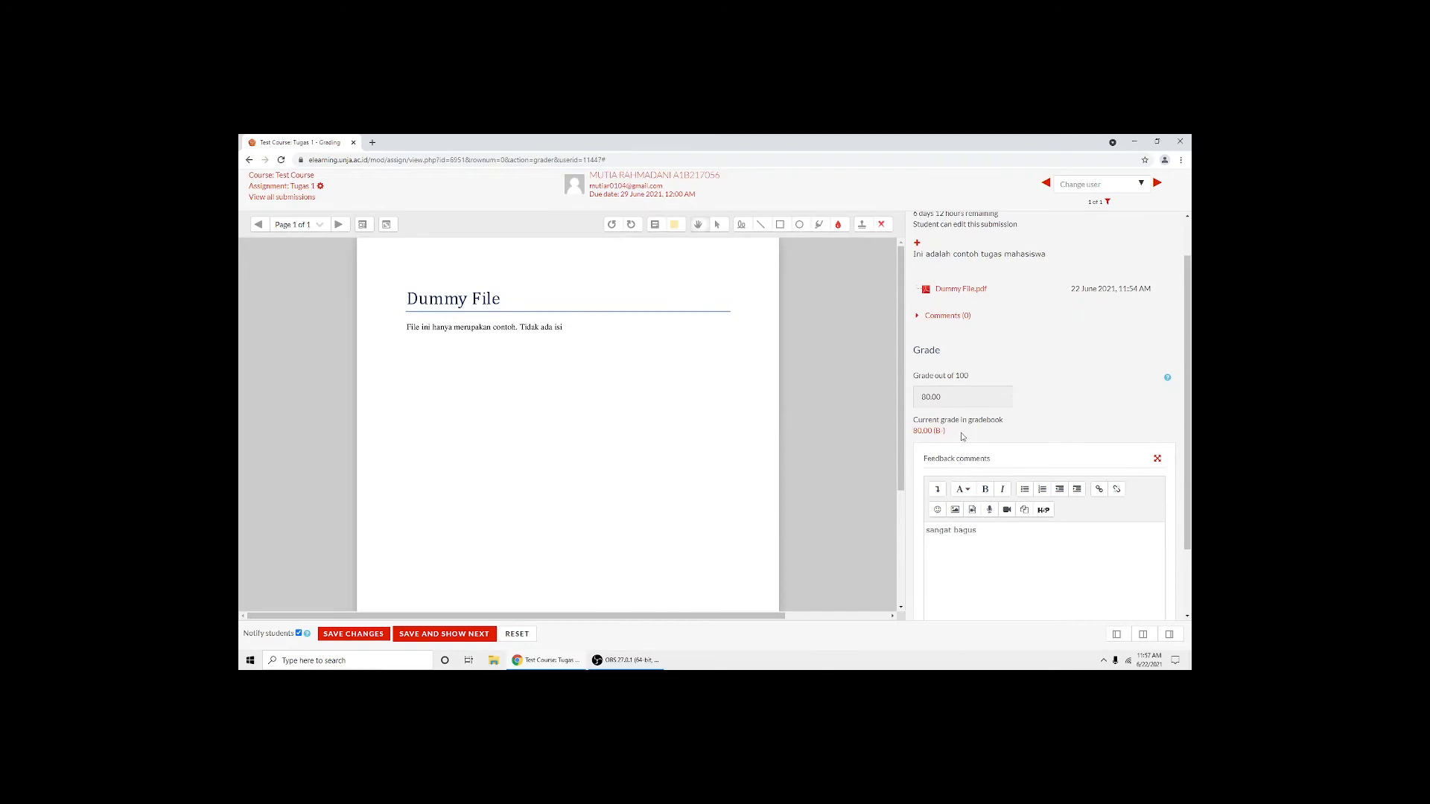
pyautogui.moveTo(961, 437); pyautogui.dragTo(864, 408)
pyautogui.click(1047, 351)
pyautogui.scroll(1, 964, 402)
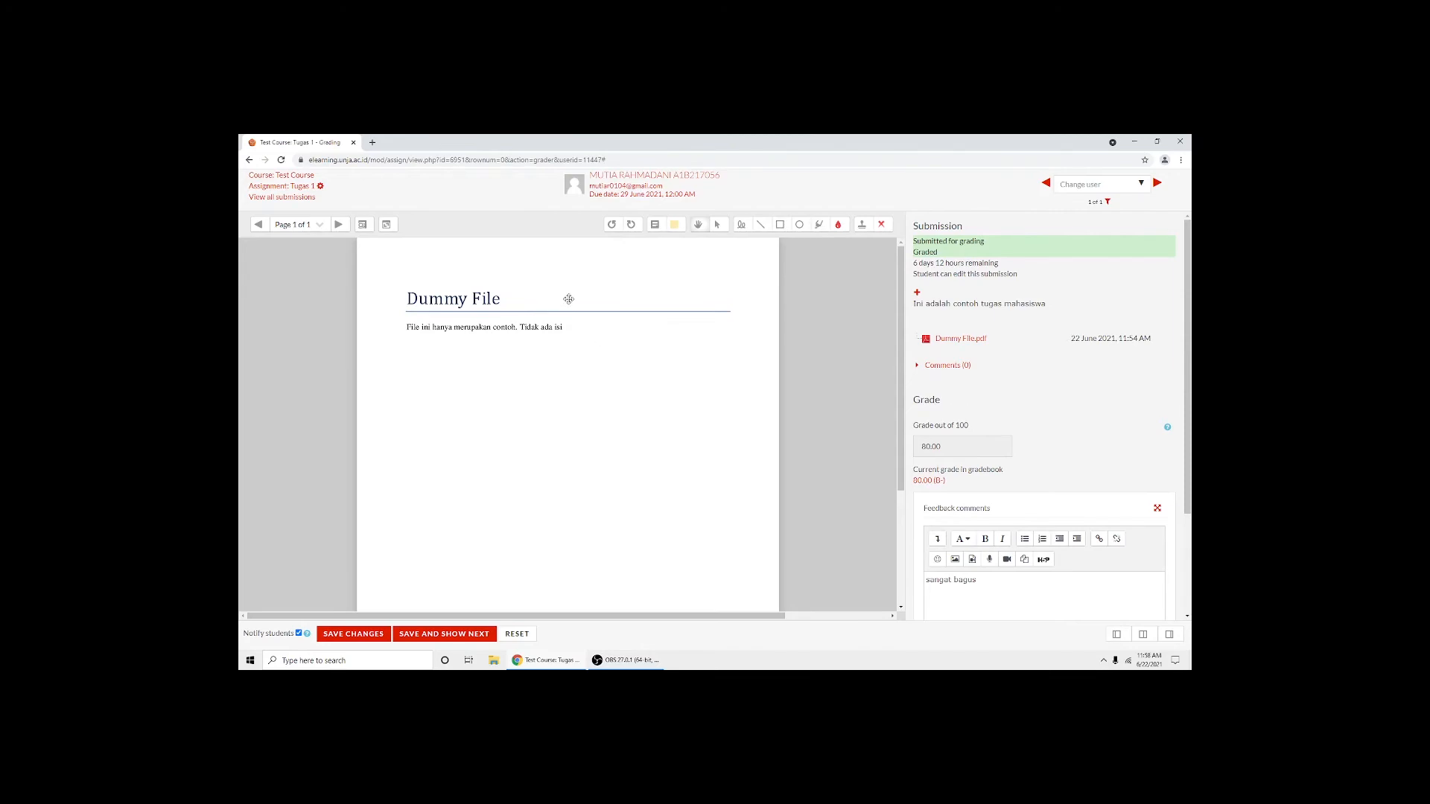
# Go back to Test Course, list all submissions for Tugas 2 and open the student's submission for grading
pyautogui.click(282, 176)
pyautogui.scroll(-5, 713, 343)
pyautogui.scroll(-3, 713, 343)
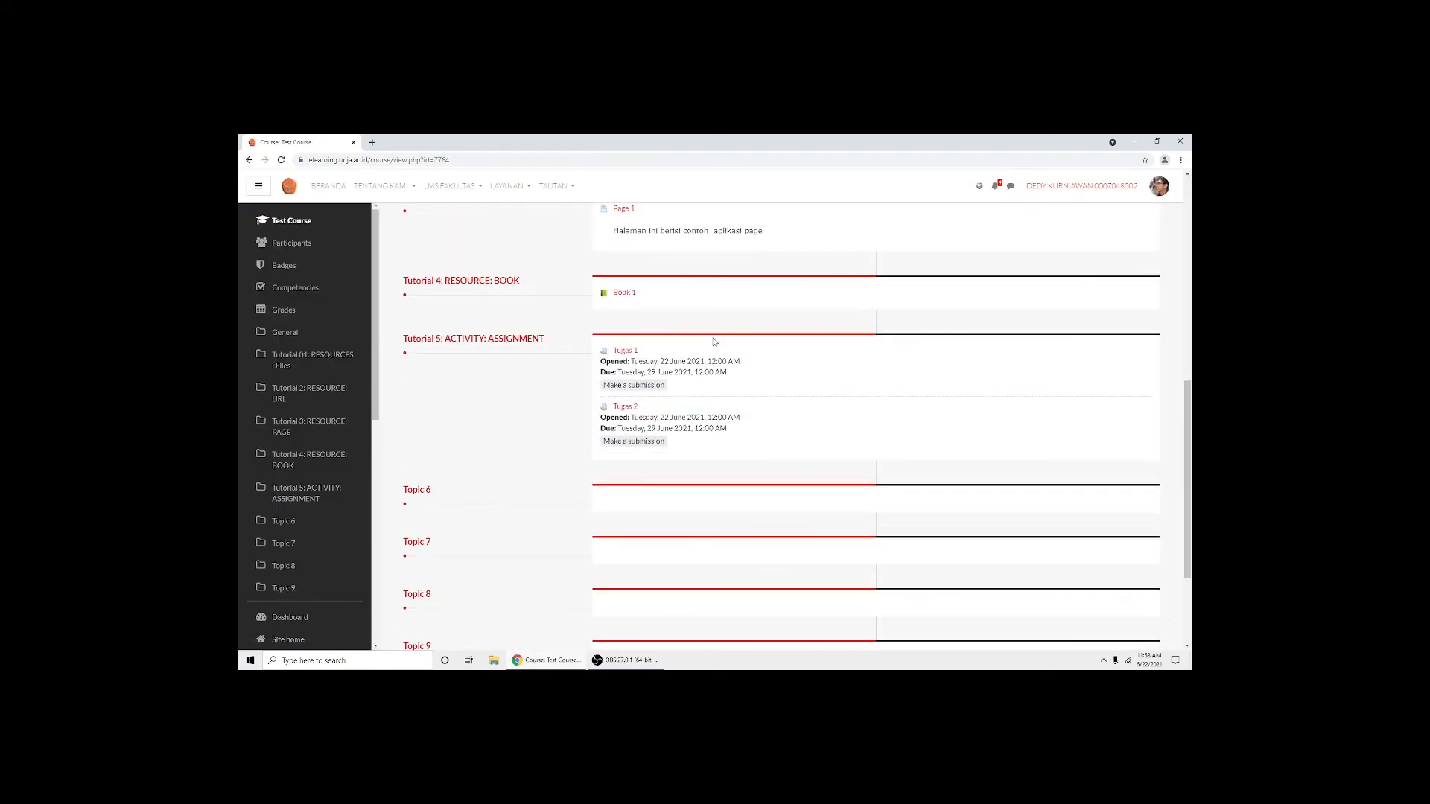
pyautogui.click(633, 411)
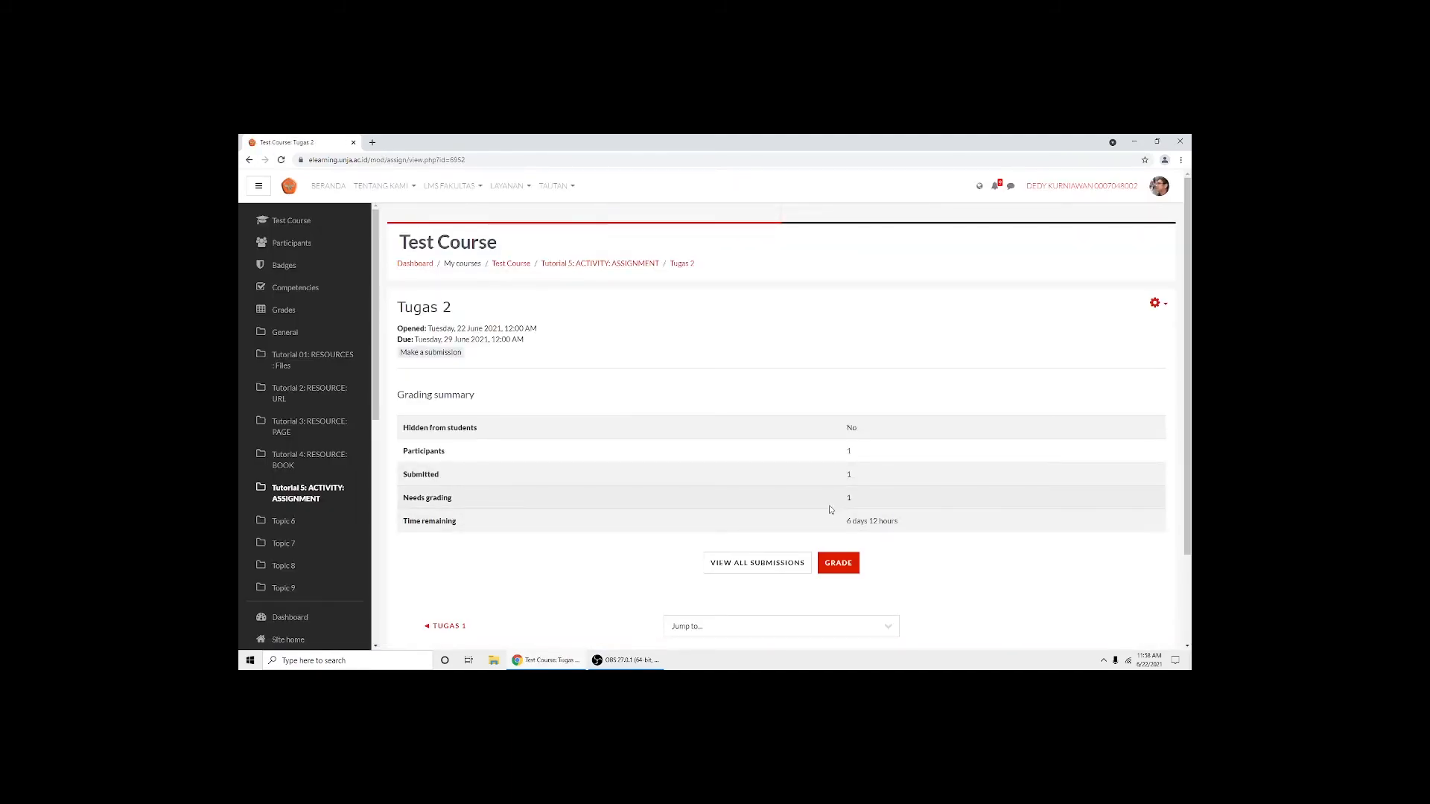
pyautogui.scroll(-2, 828, 508)
pyautogui.click(787, 451)
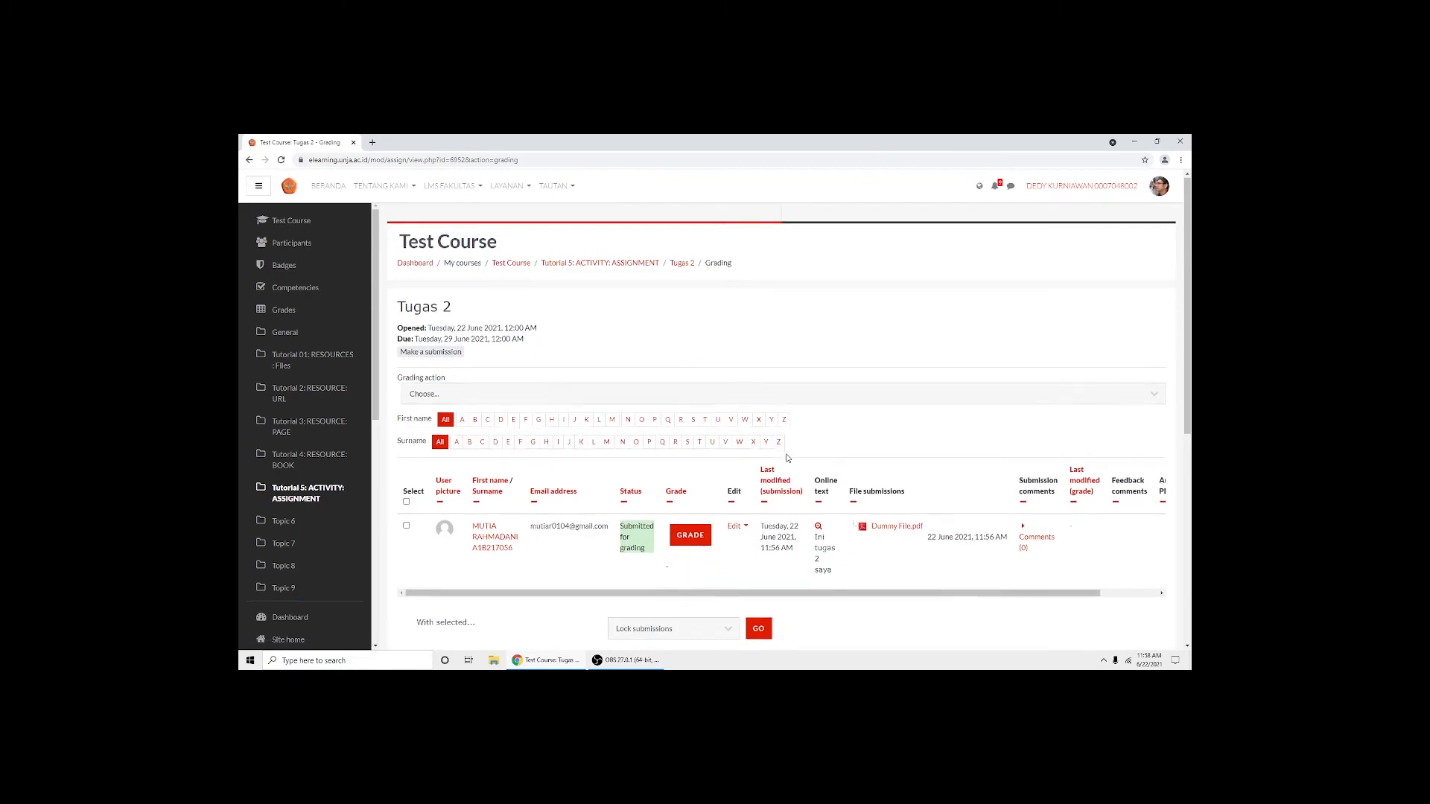
pyautogui.scroll(-3, 787, 458)
pyautogui.click(689, 337)
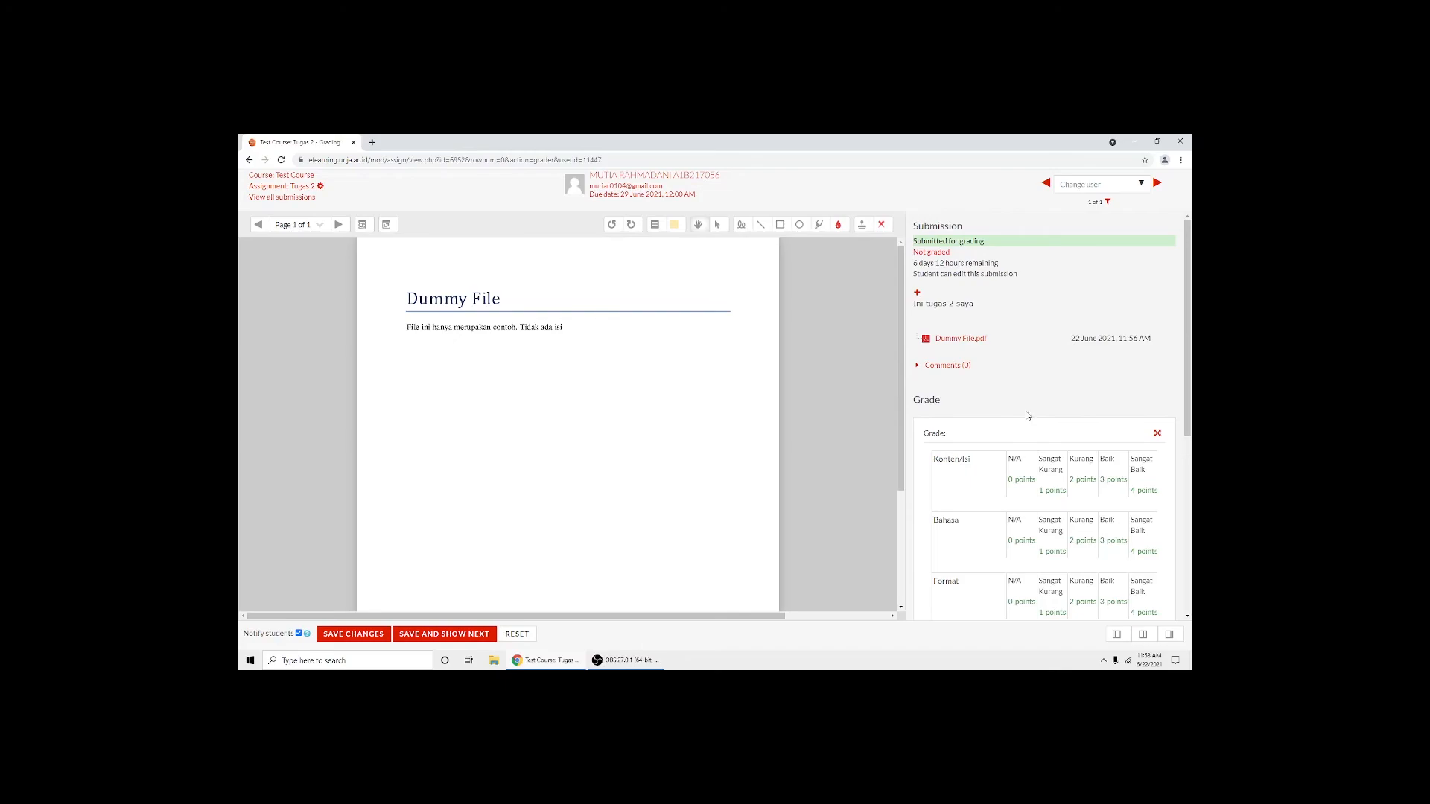
# Score the Tugas 2 rubric as Baik for Konten/Isi and Sangat Baik for Bahasa and Format, and save the changes
pyautogui.scroll(-2, 1076, 413)
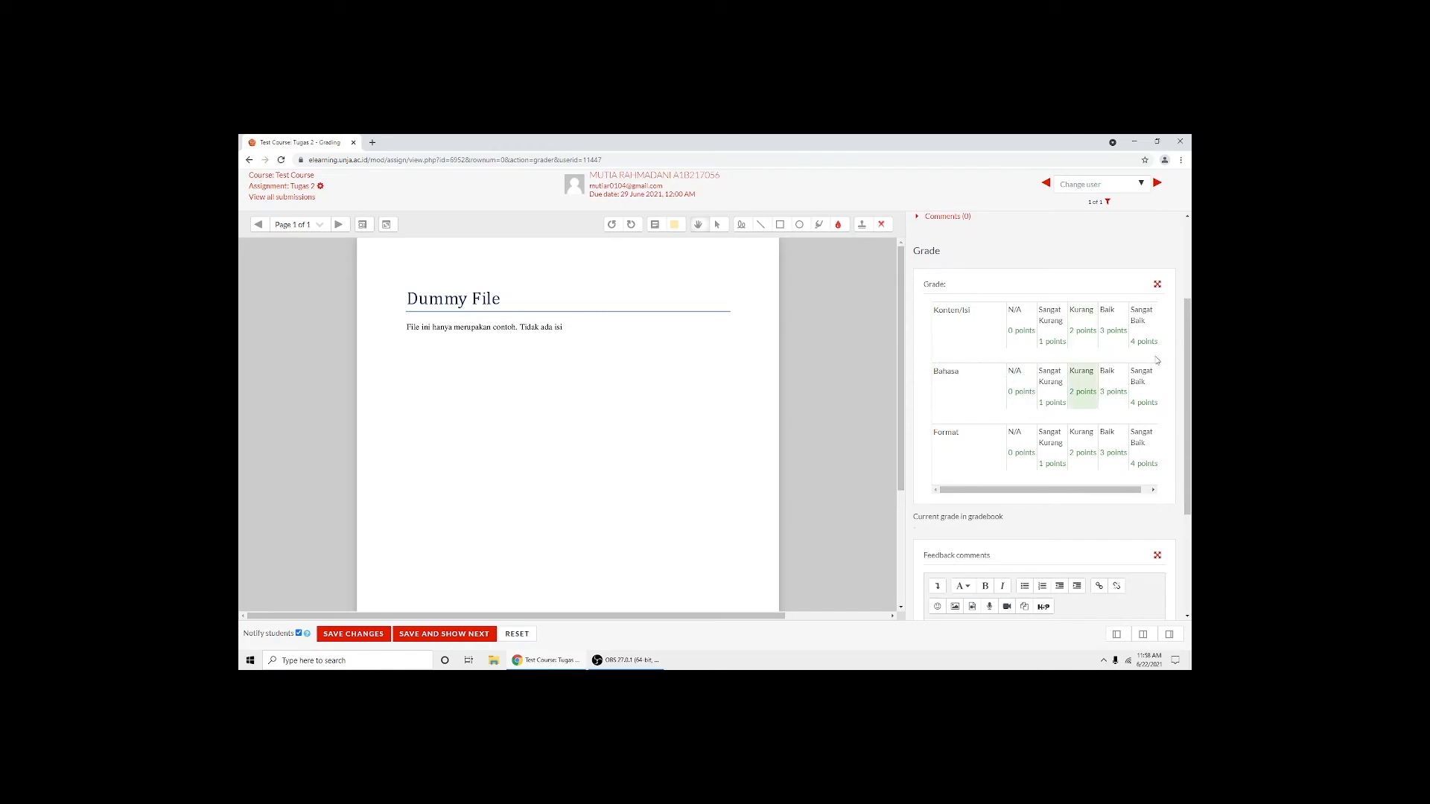
pyautogui.click(1123, 329)
pyautogui.click(1142, 462)
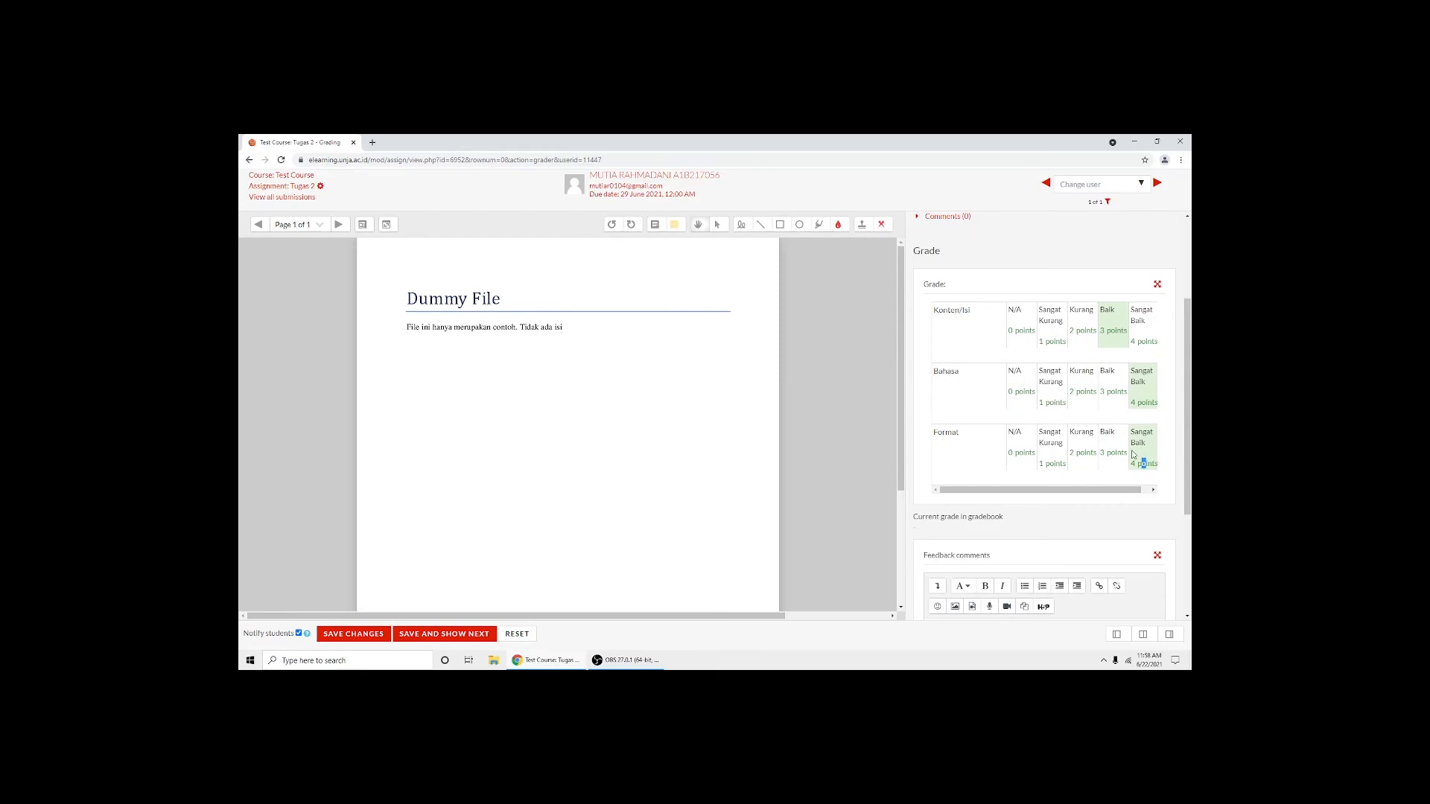
pyautogui.scroll(-2, 1059, 417)
pyautogui.click(354, 633)
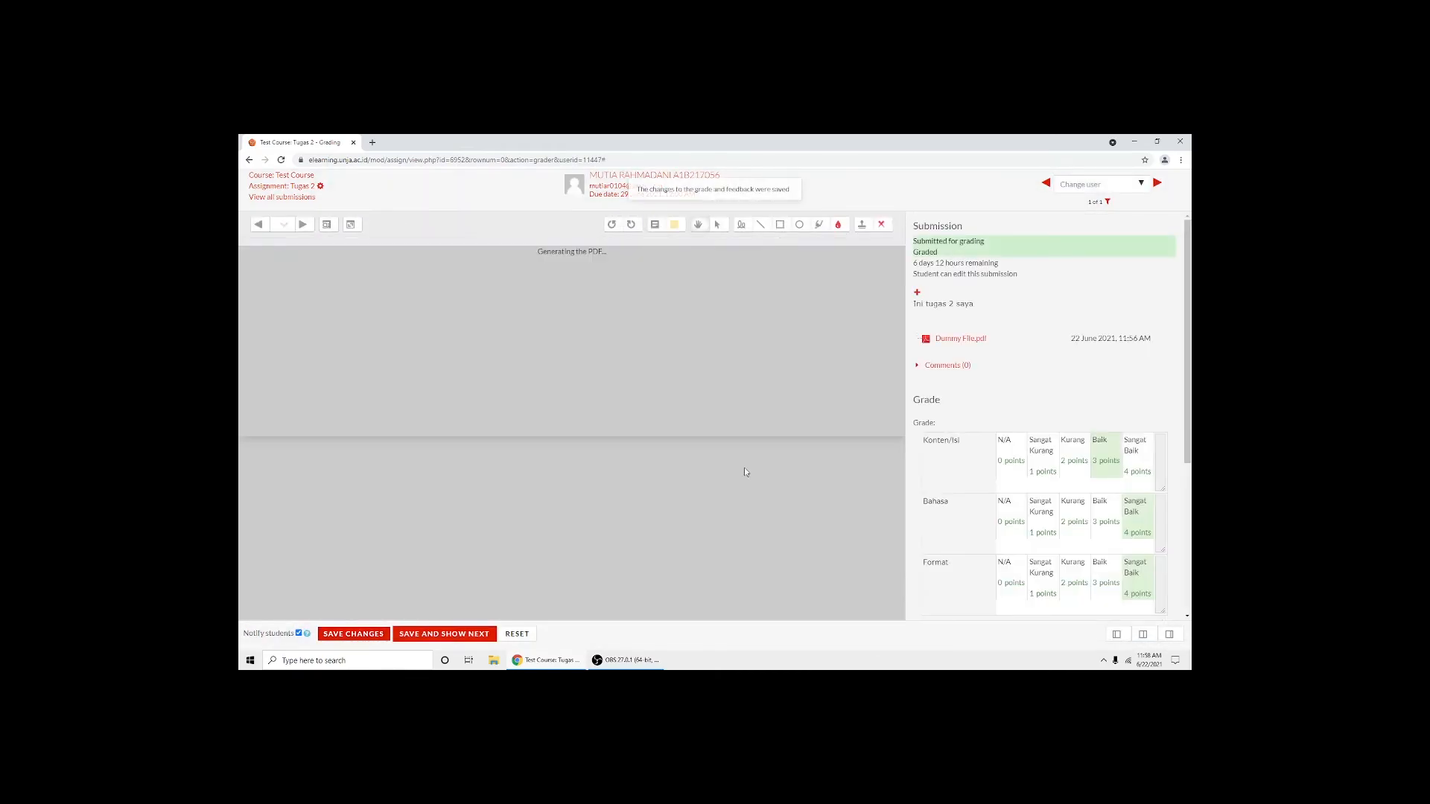
# Review the saved rubric scores and gradebook grade for Tugas 2, and check the student's entry in the list of all submissions
pyautogui.scroll(-3, 824, 497)
pyautogui.scroll(-5, 1047, 428)
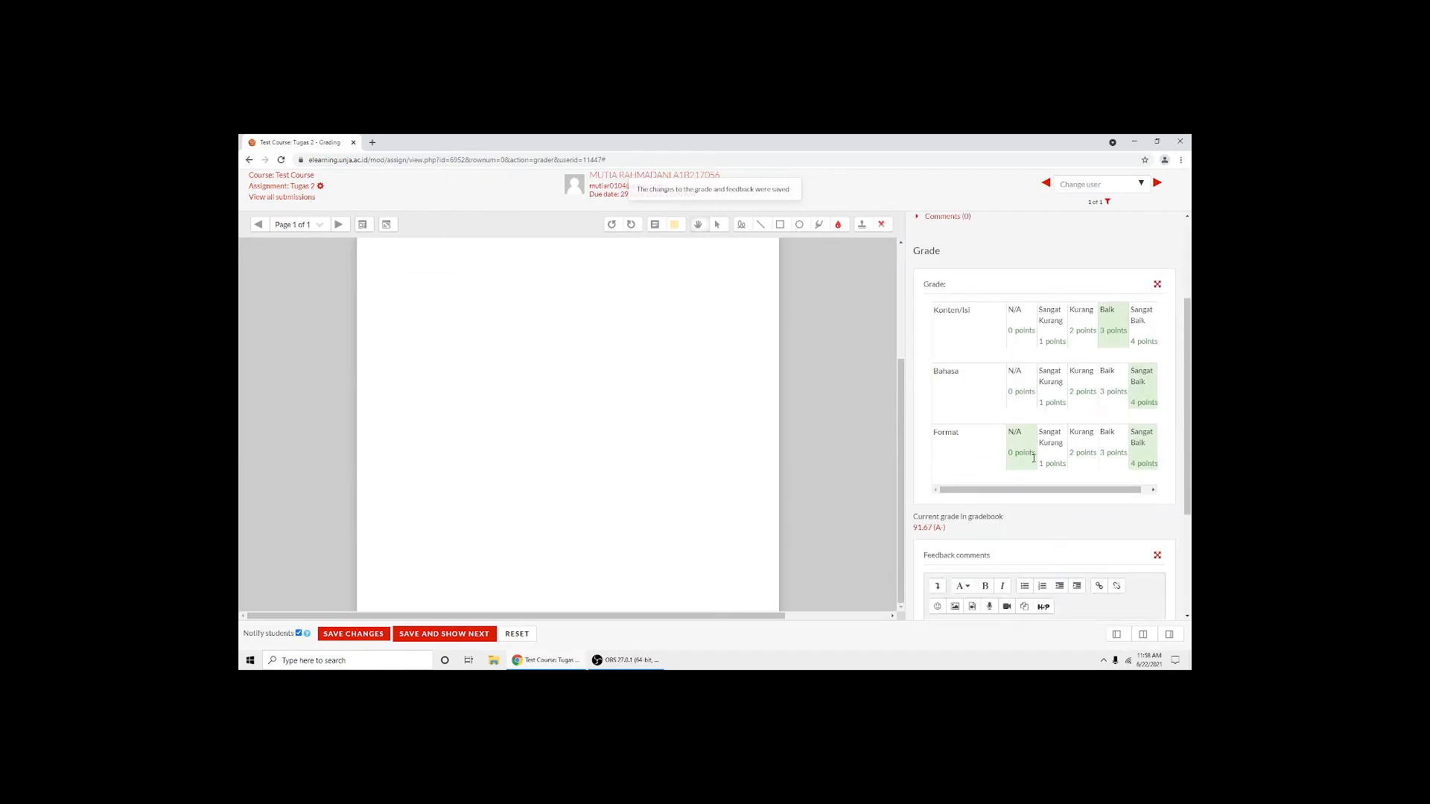
pyautogui.scroll(2, 1116, 324)
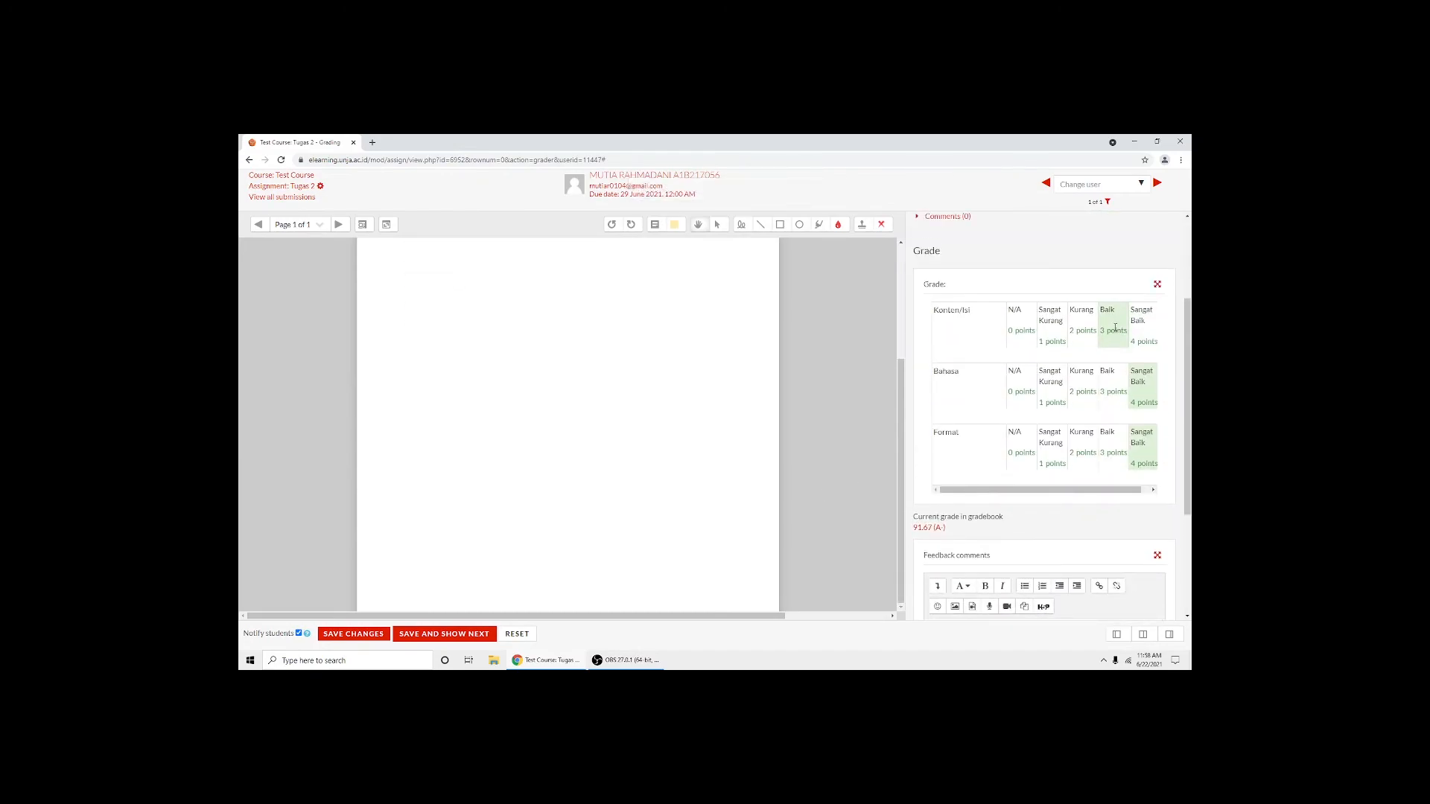
pyautogui.scroll(-3, 1114, 330)
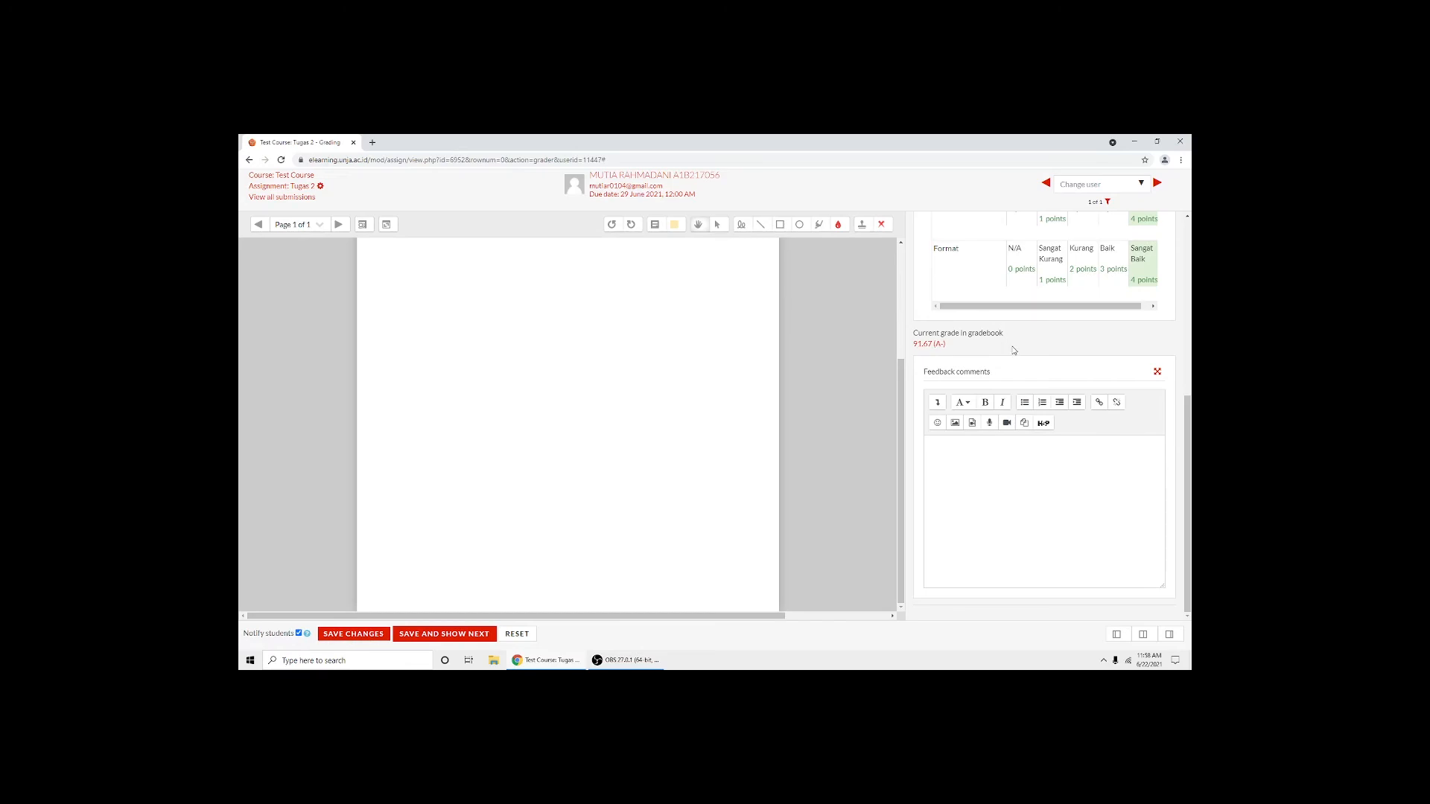
pyautogui.scroll(2, 1013, 349)
pyautogui.scroll(-2, 1014, 351)
pyautogui.click(306, 198)
pyautogui.scroll(-2, 546, 283)
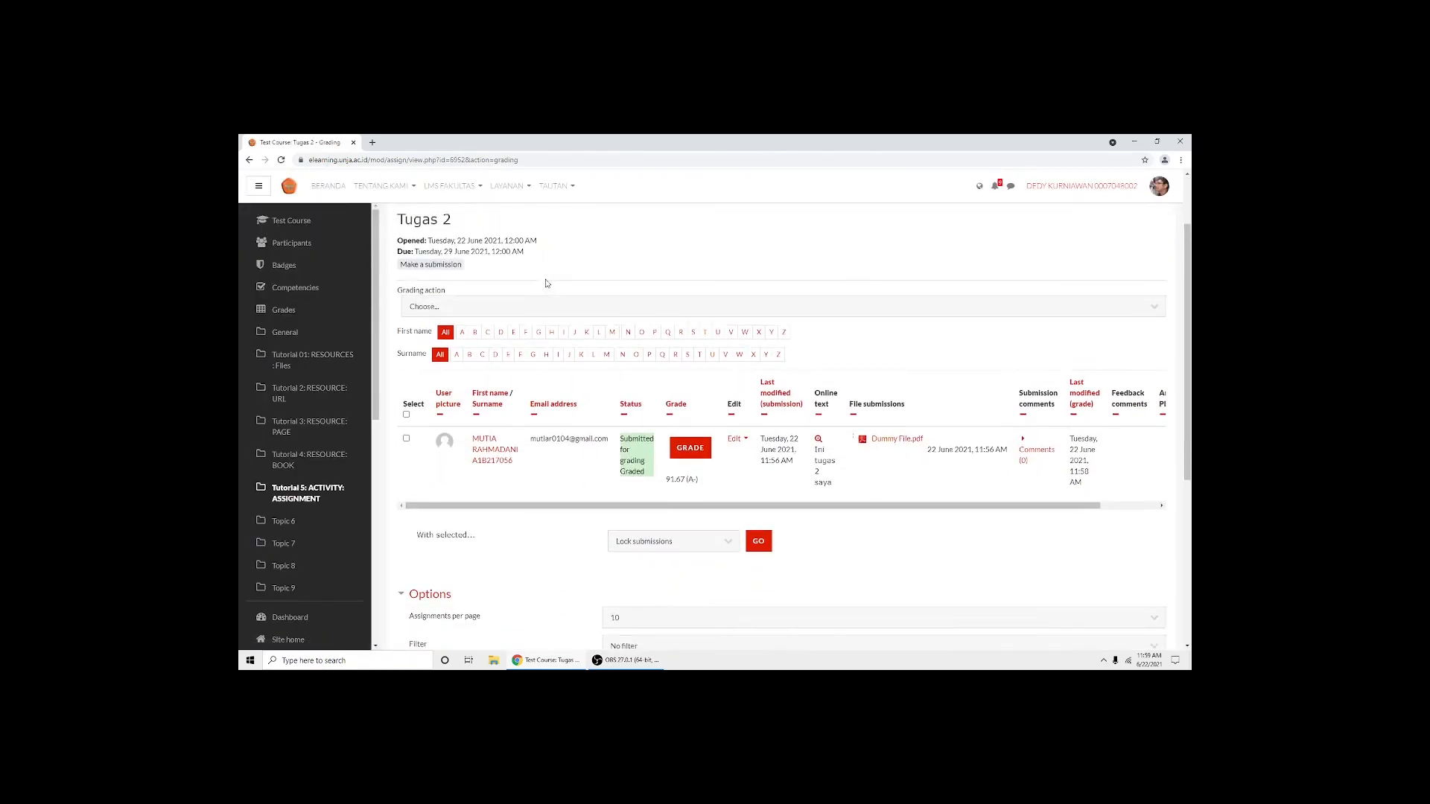
pyautogui.scroll(1, 546, 283)
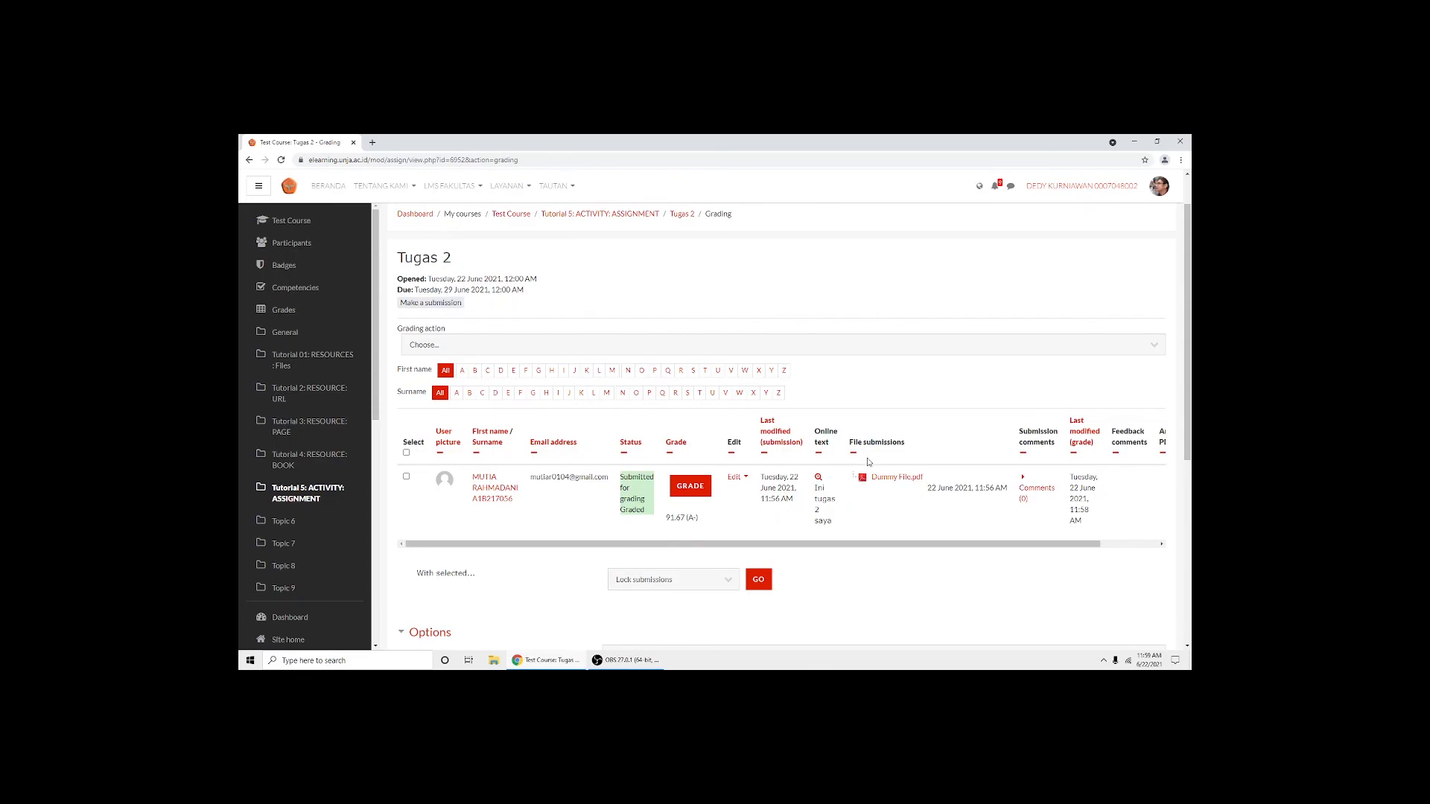
pyautogui.scroll(1, 868, 462)
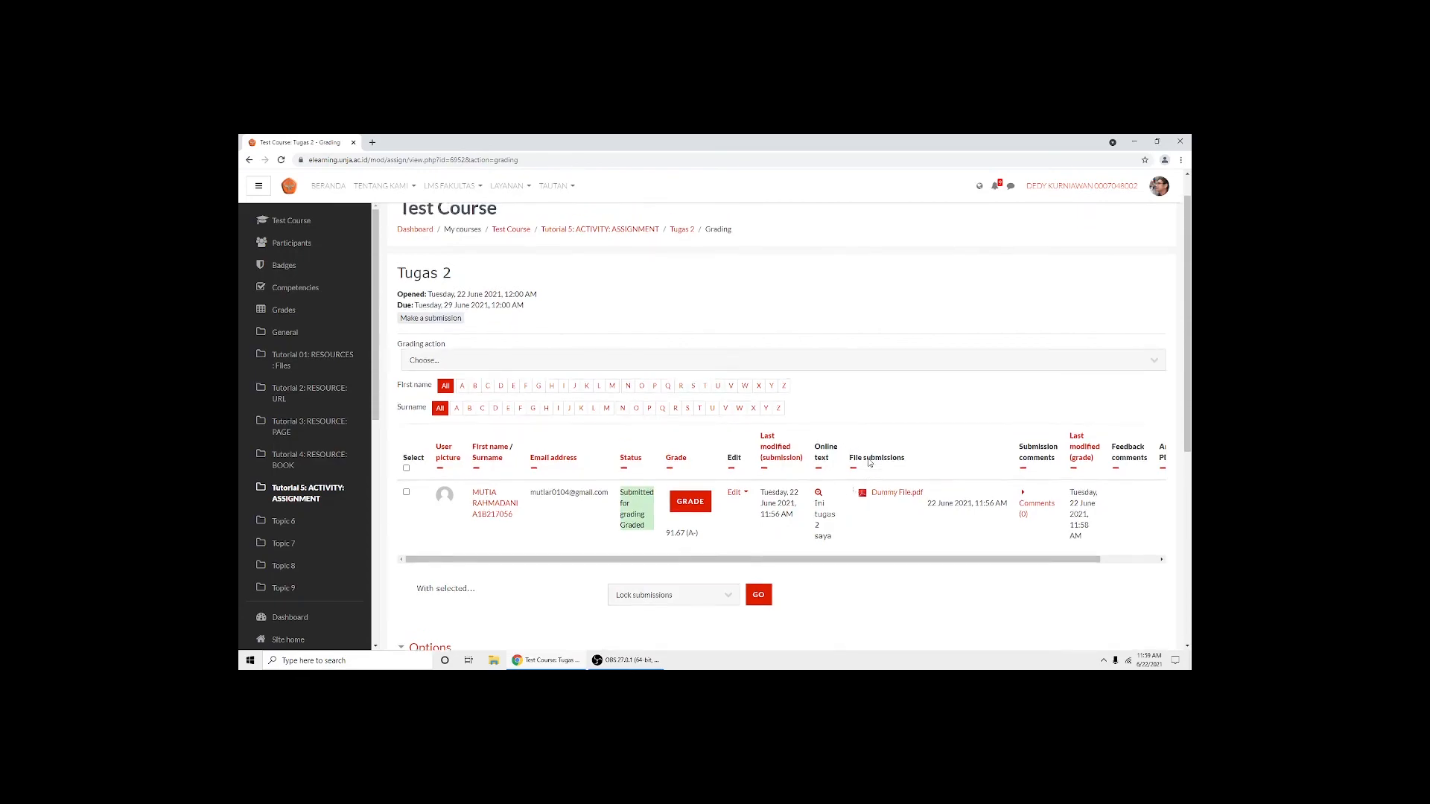
# Return from the Tugas 2 submissions to the Test Course page and look over its sections
pyautogui.click(639, 265)
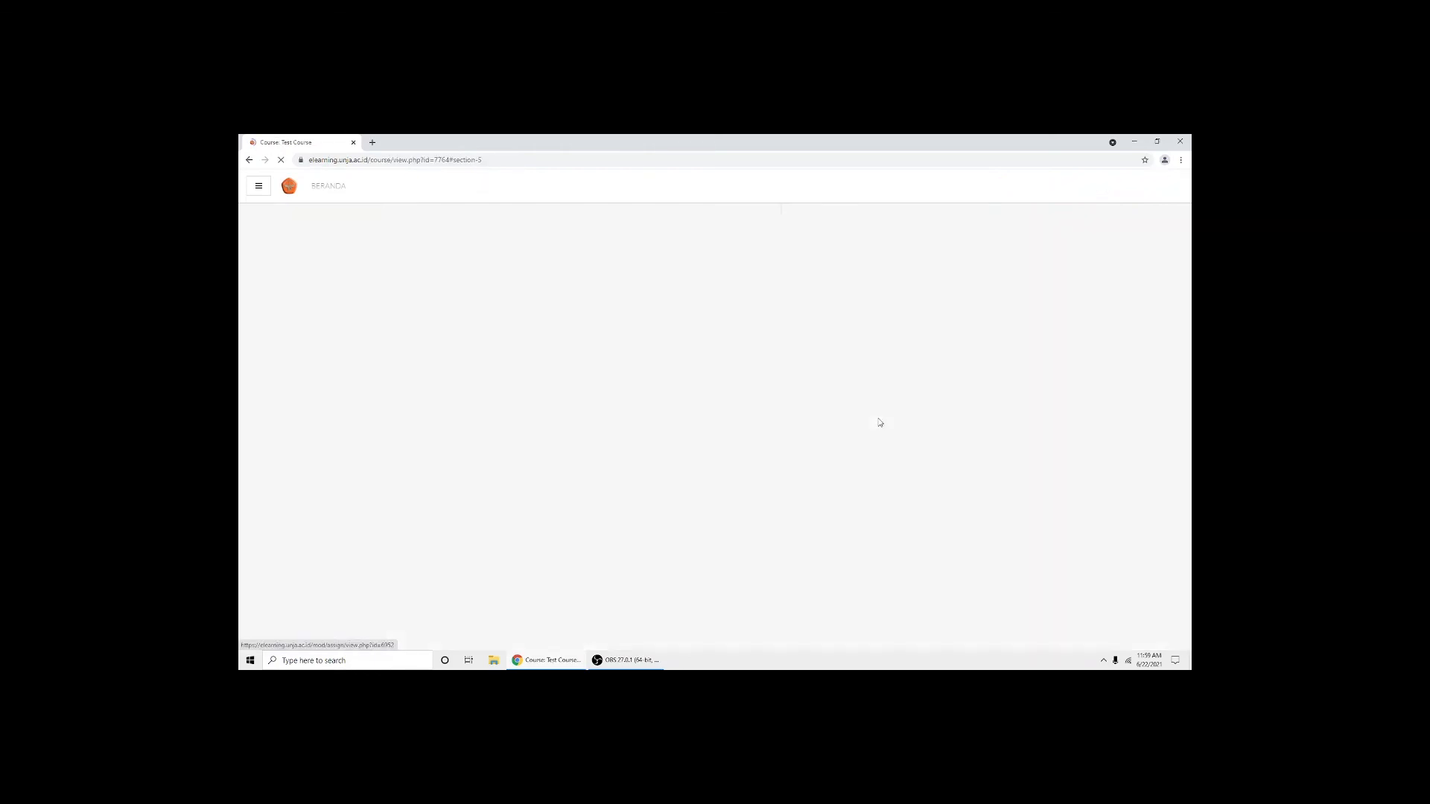
pyautogui.scroll(10, 893, 422)
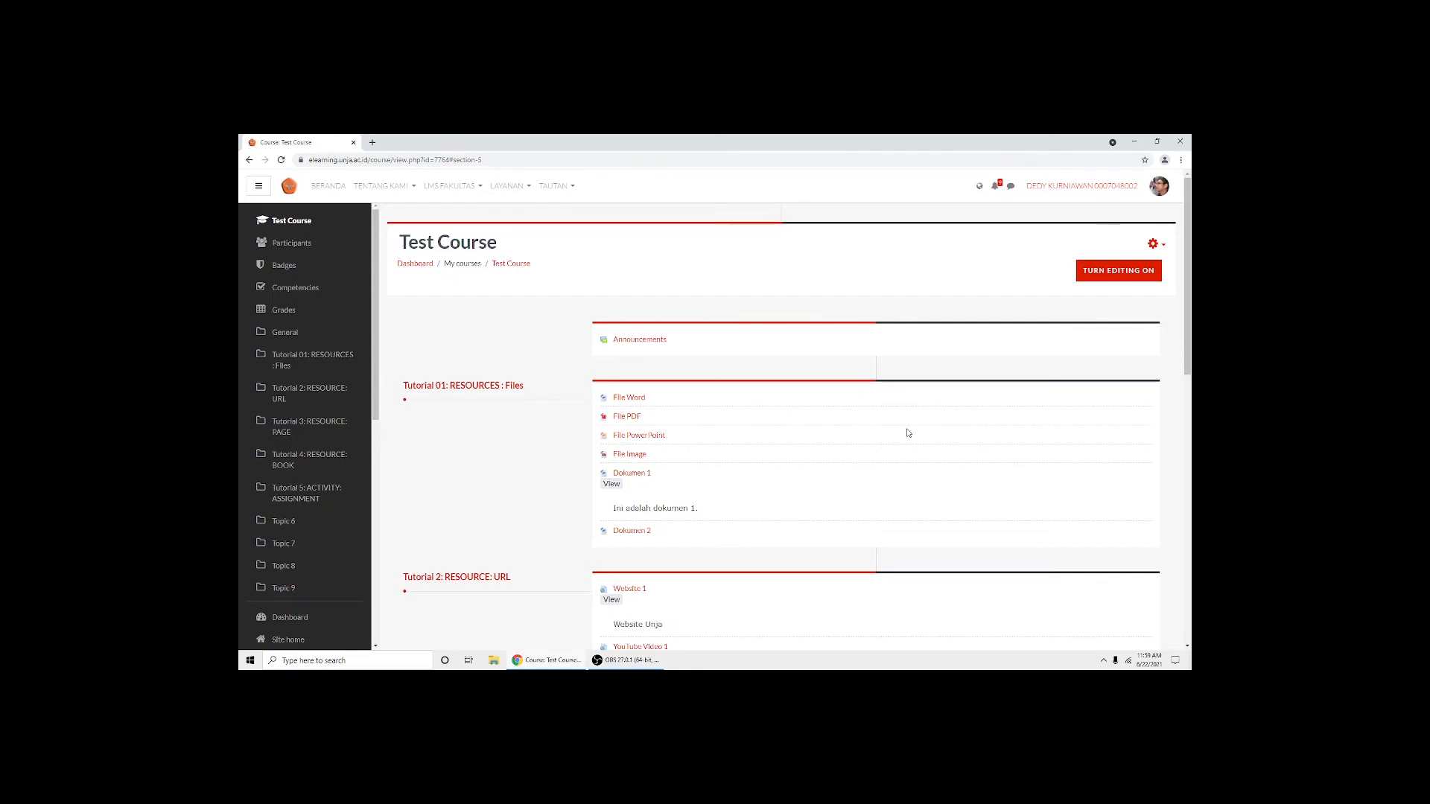
pyautogui.scroll(-3, 906, 431)
pyautogui.click(663, 661)
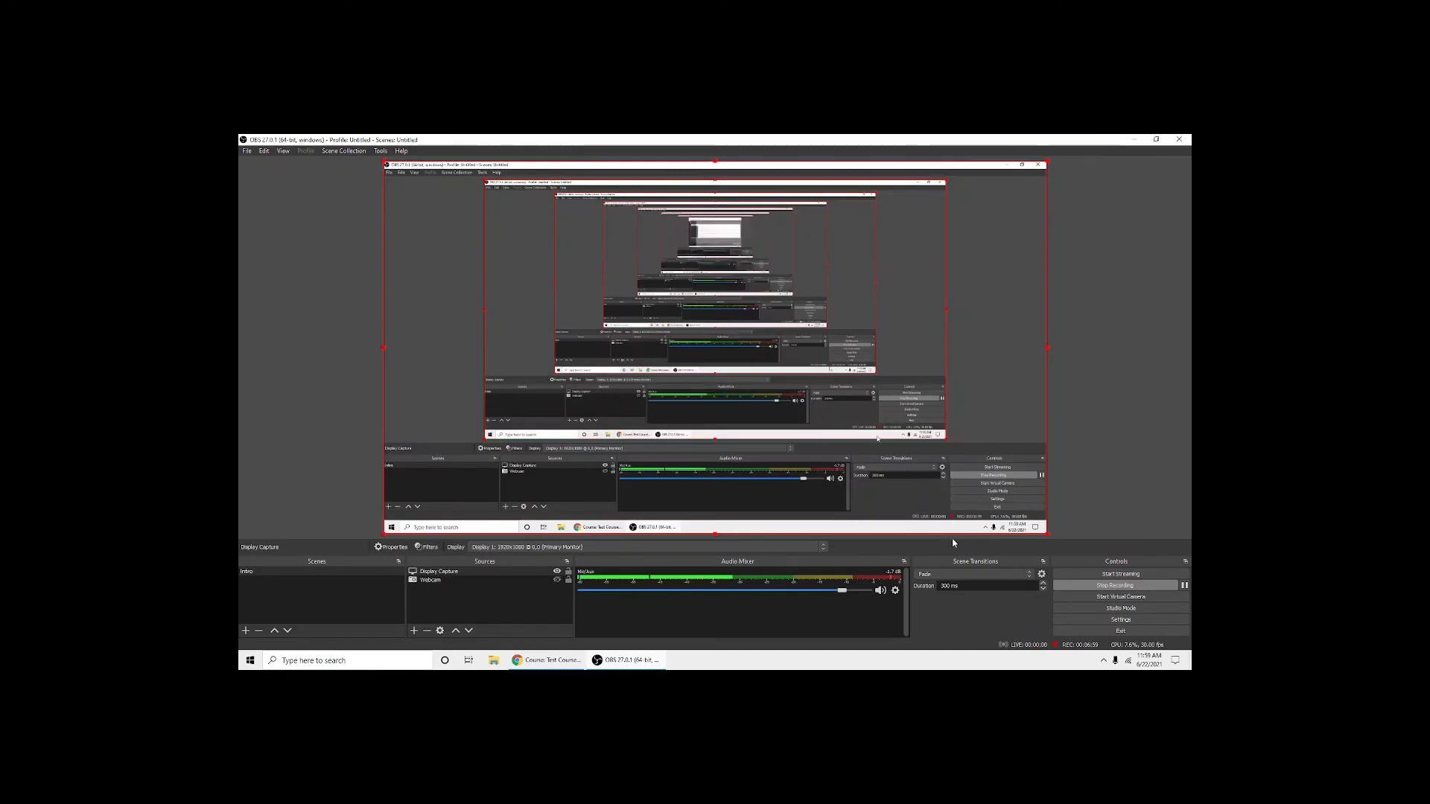